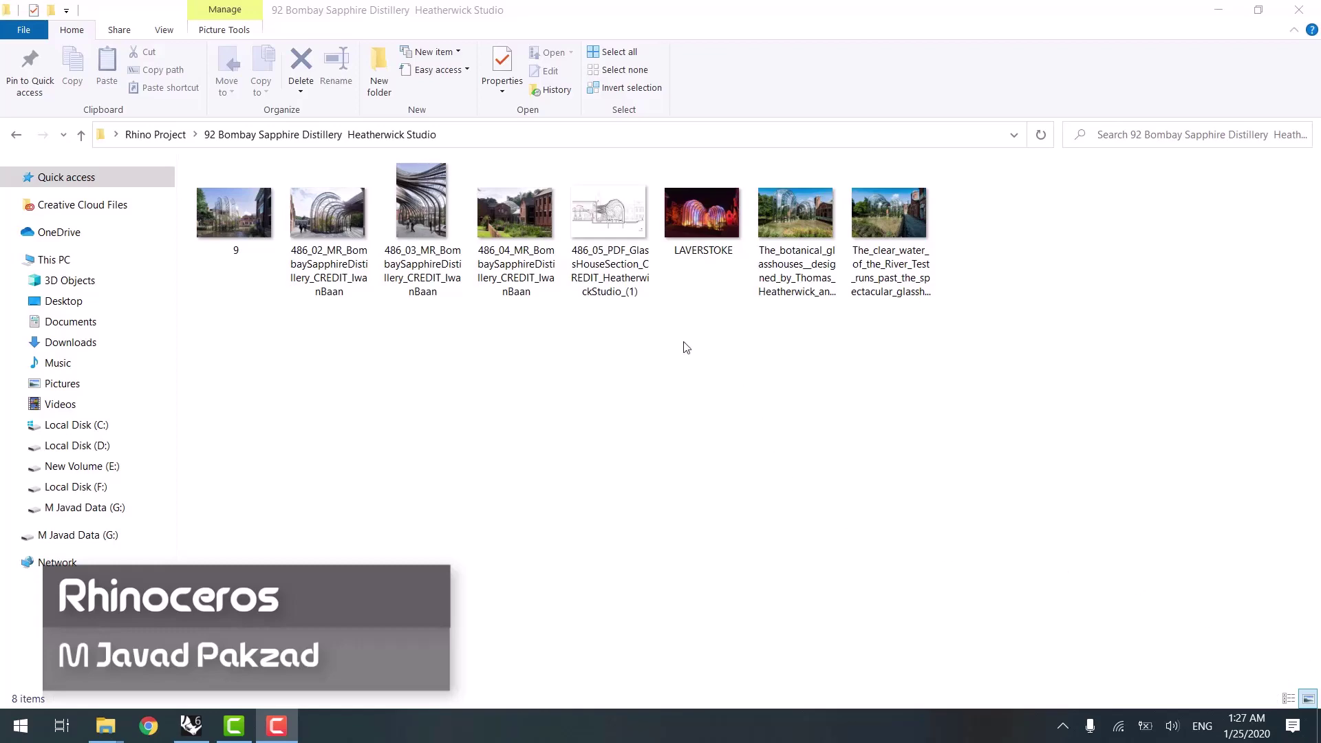
Browse the reference images of the Bombay Sapphire Distillery glasshouses, including the section drawing and exterior photos
double_click(238, 233)
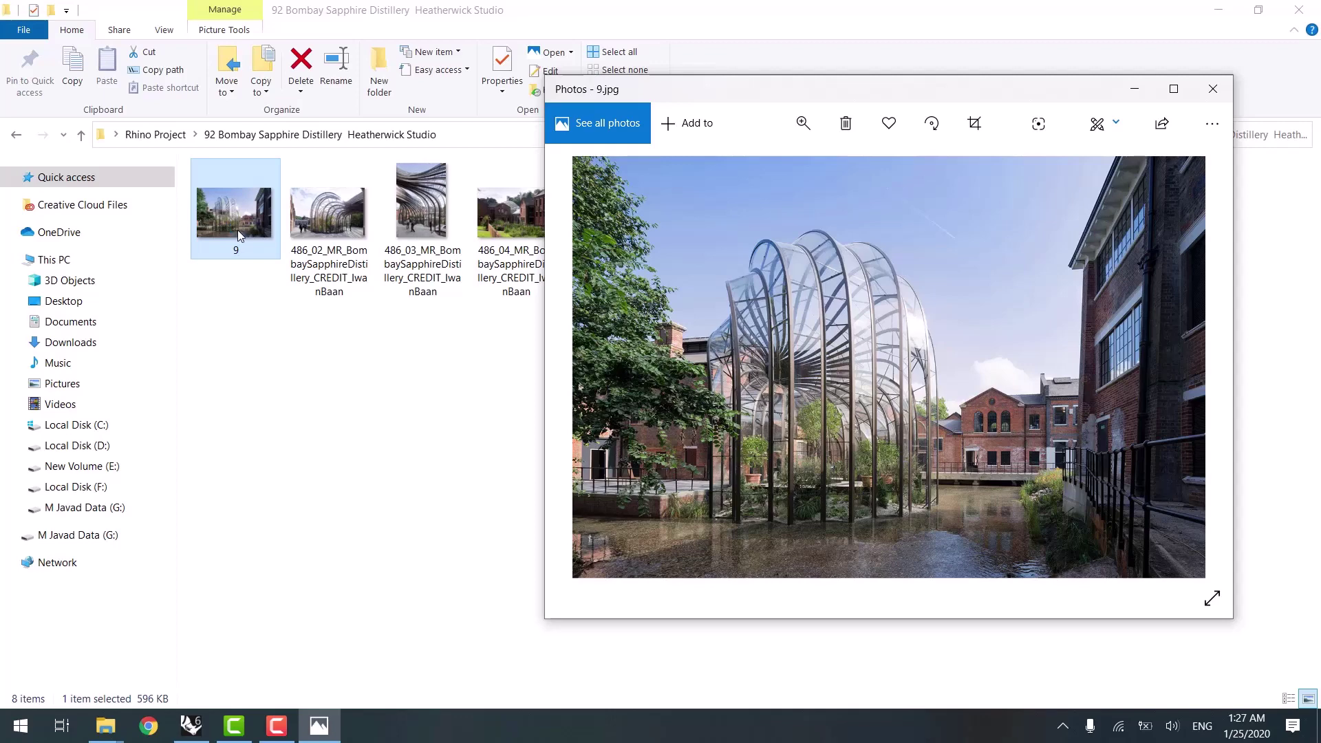
key("Right")
key("Right")
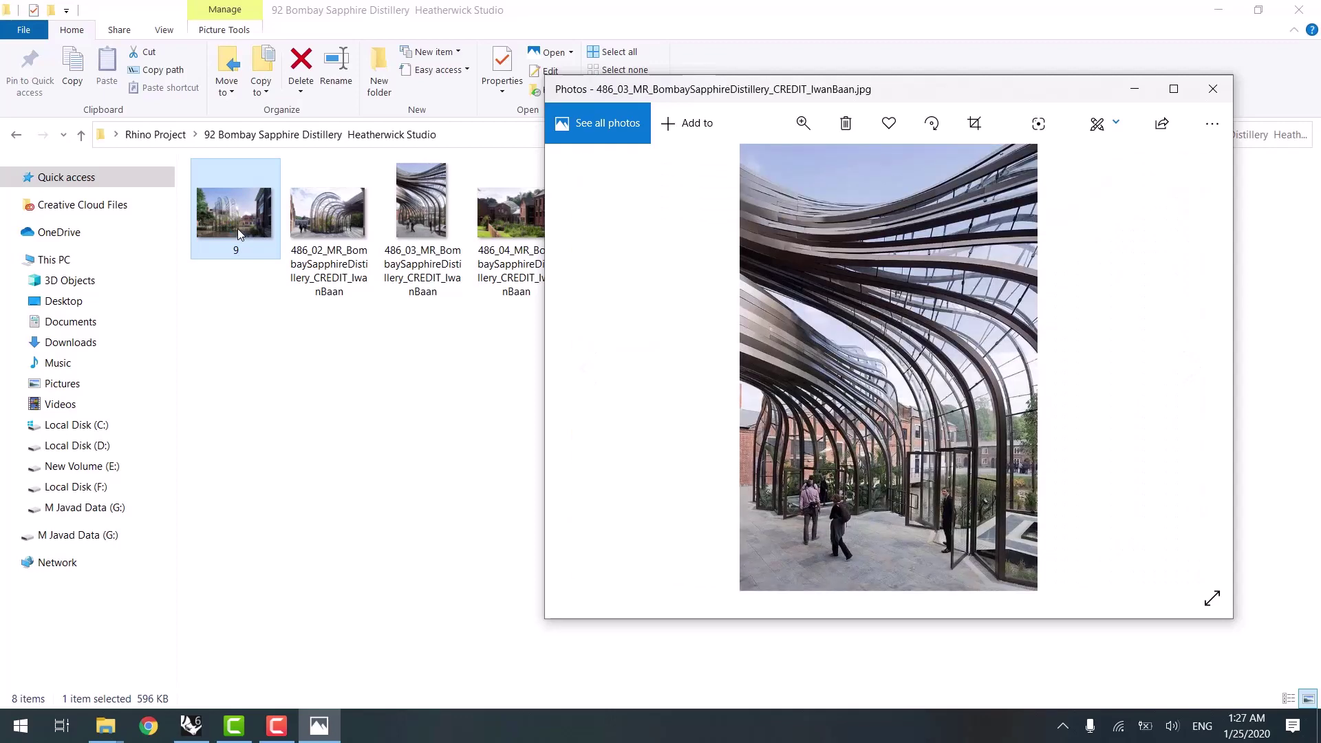
key("Right")
key("Right")
key("Right")
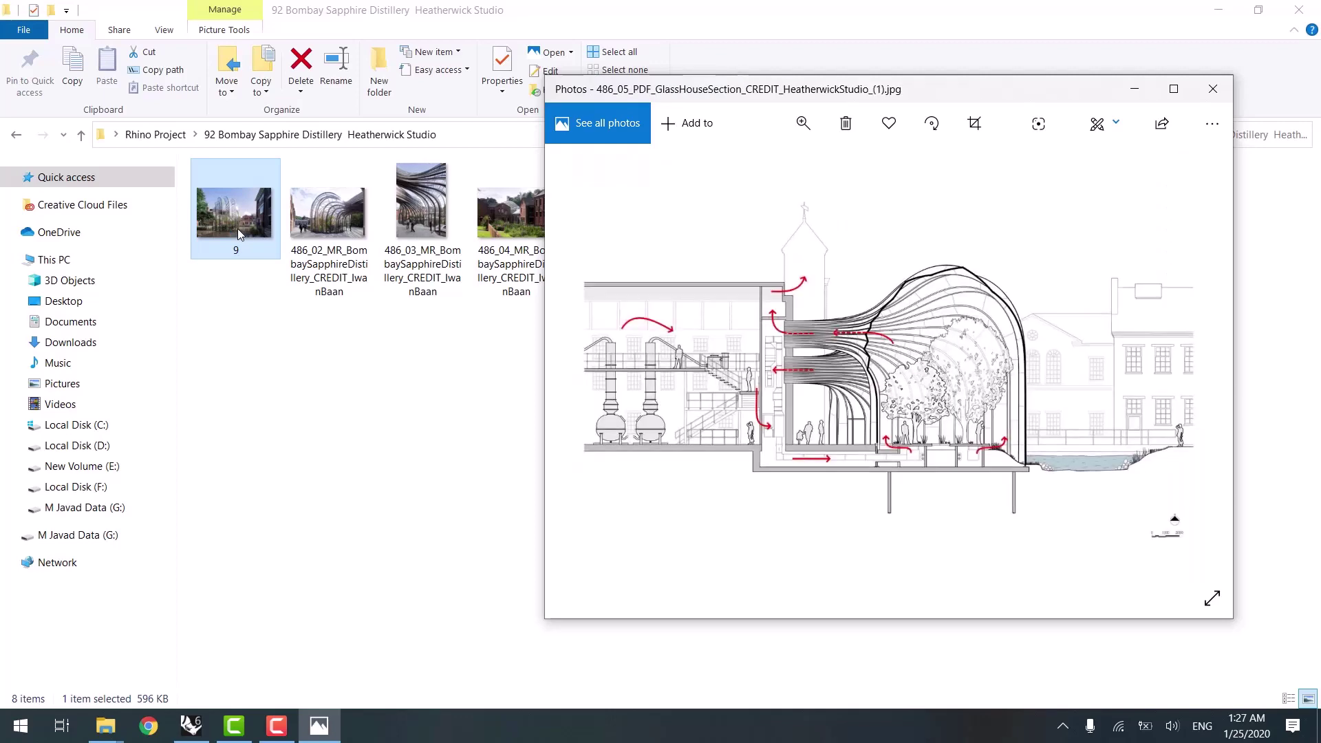
key("Right")
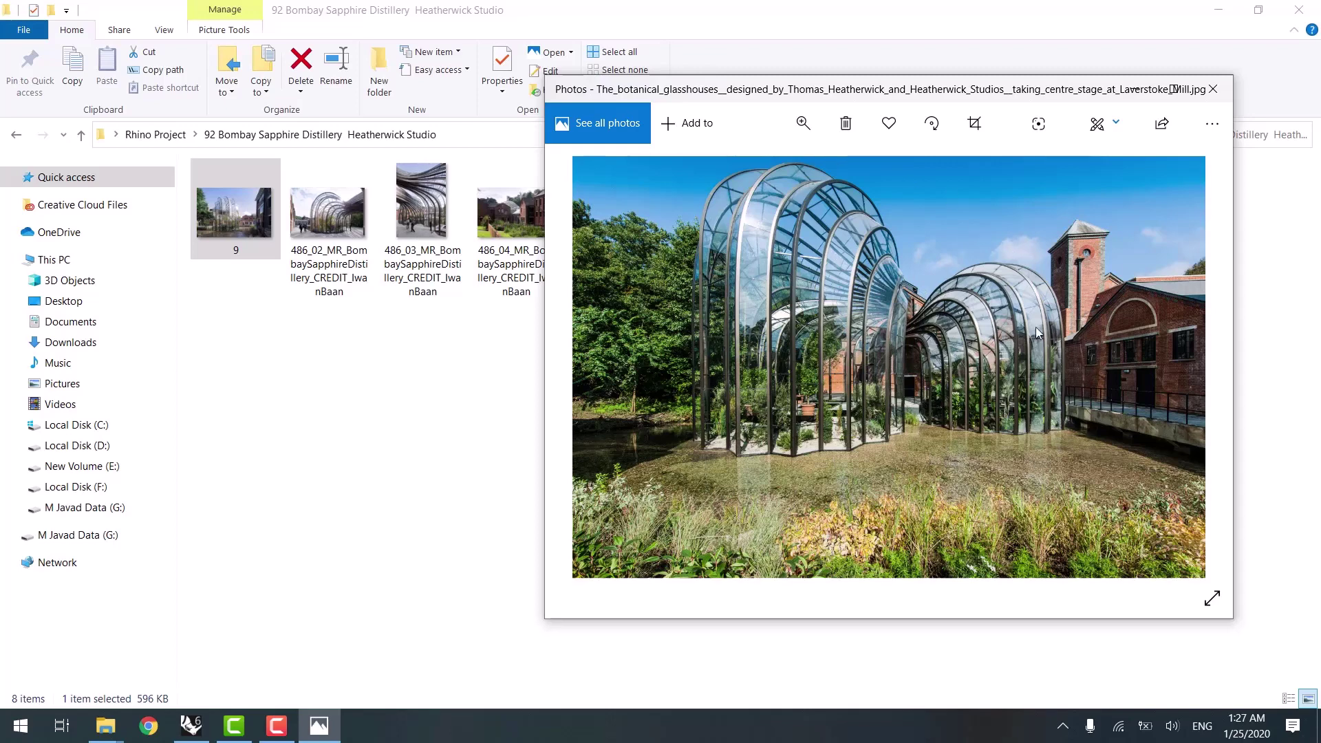
key("Right")
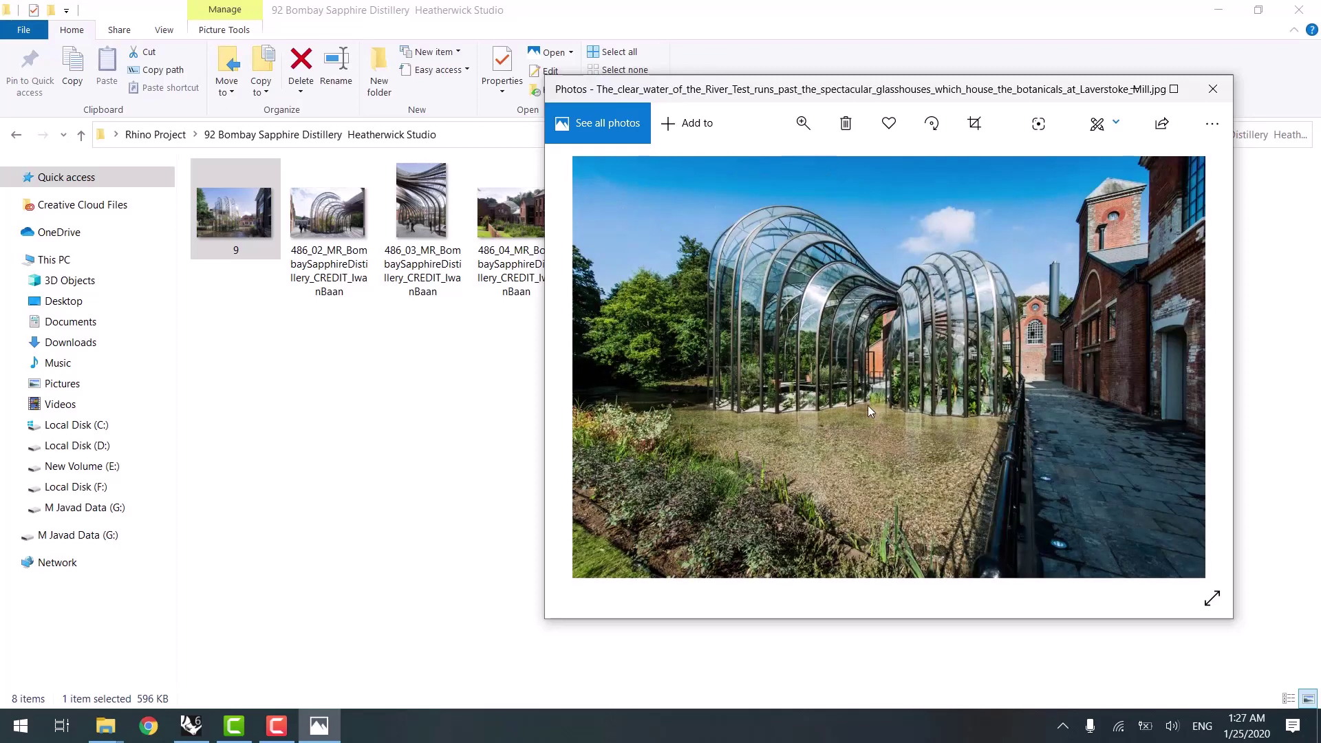
key("Right")
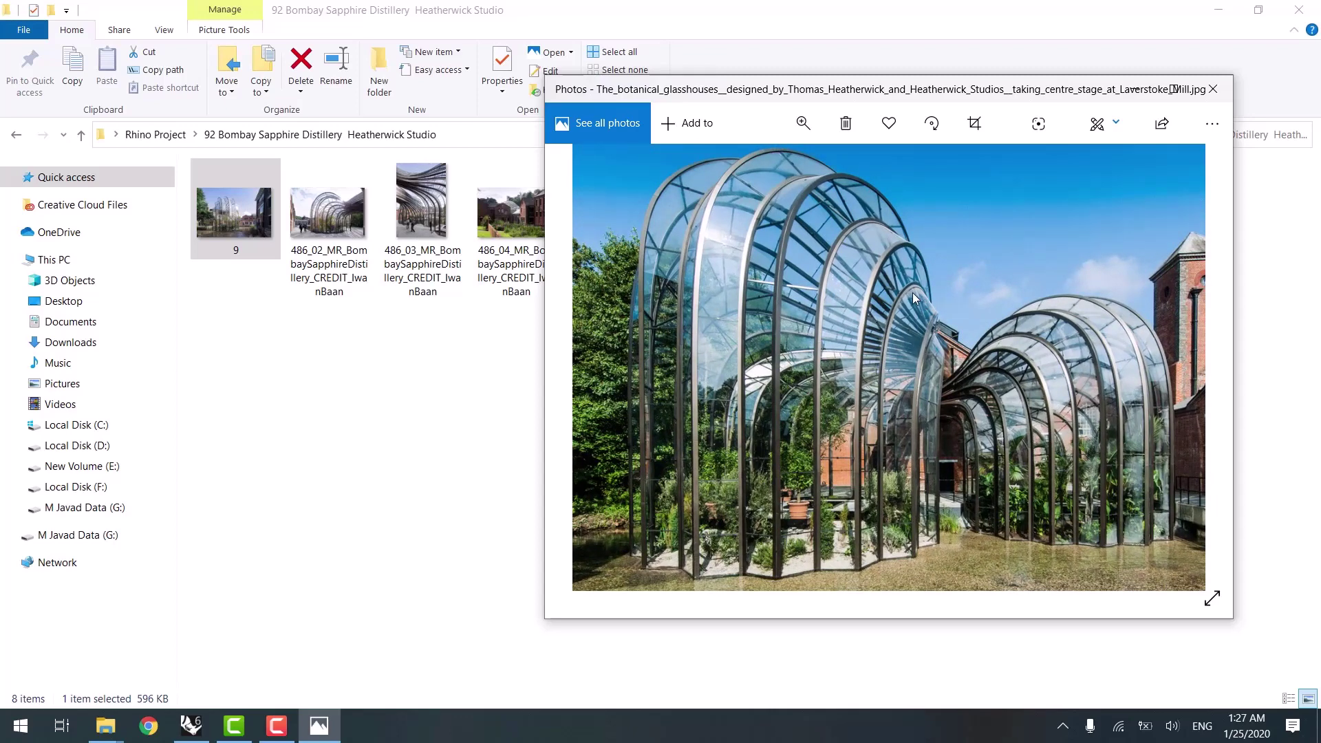
Switch to Rhinoceros and maximize the Perspective viewport with the construction grid in view
left_click(190, 724)
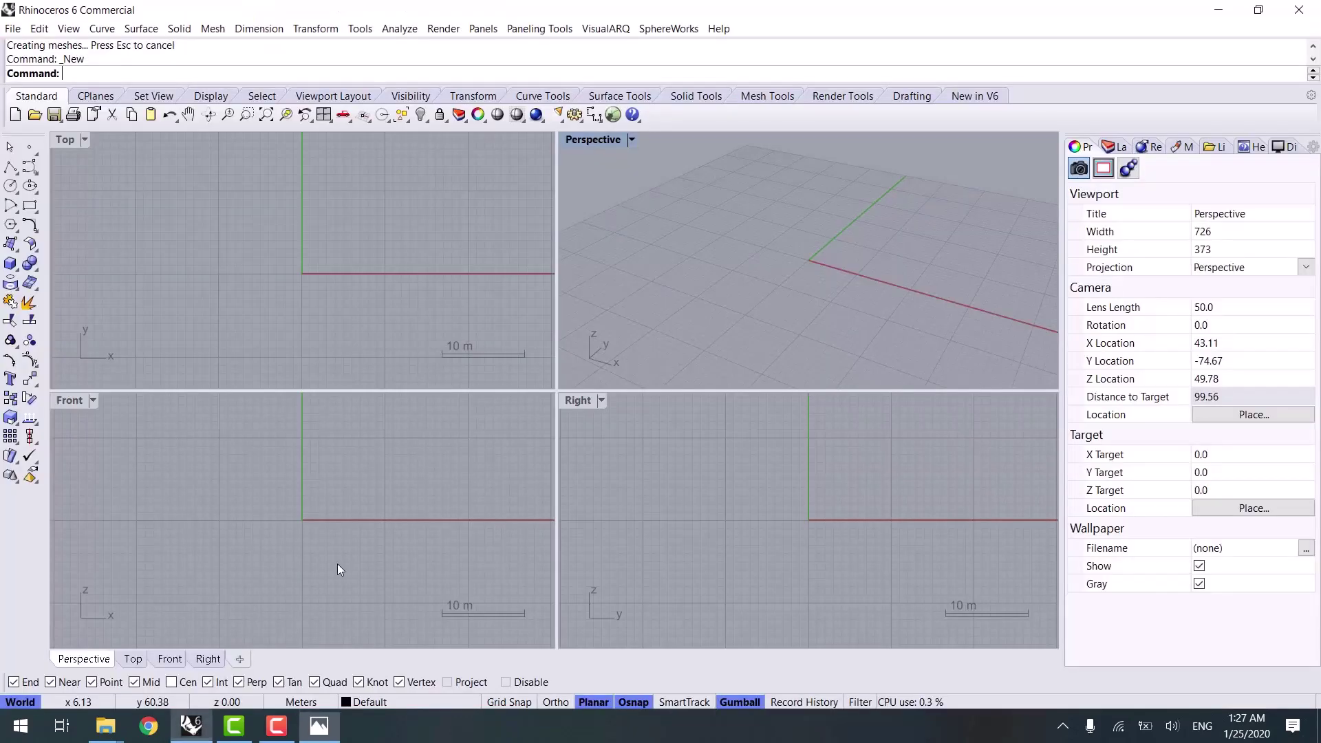
double_click(600, 136)
scroll(438, 330, "down", 4)
right_click_drag(437, 328, 588, 433)
With grid snap enabled, draw a 16-sided star polygon centred at 10,10 with a 10 m radius and automatic second radius
left_click(8, 231)
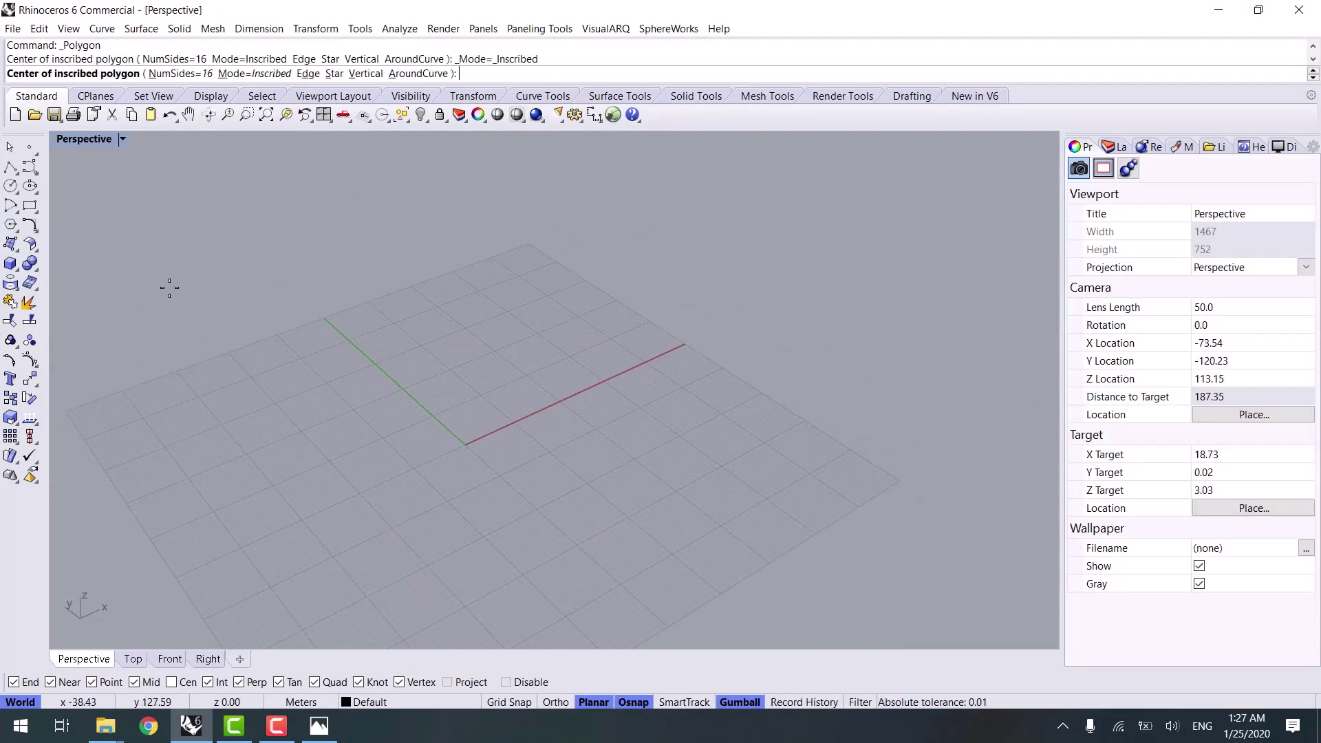
right_click_drag(530, 312, 378, 365)
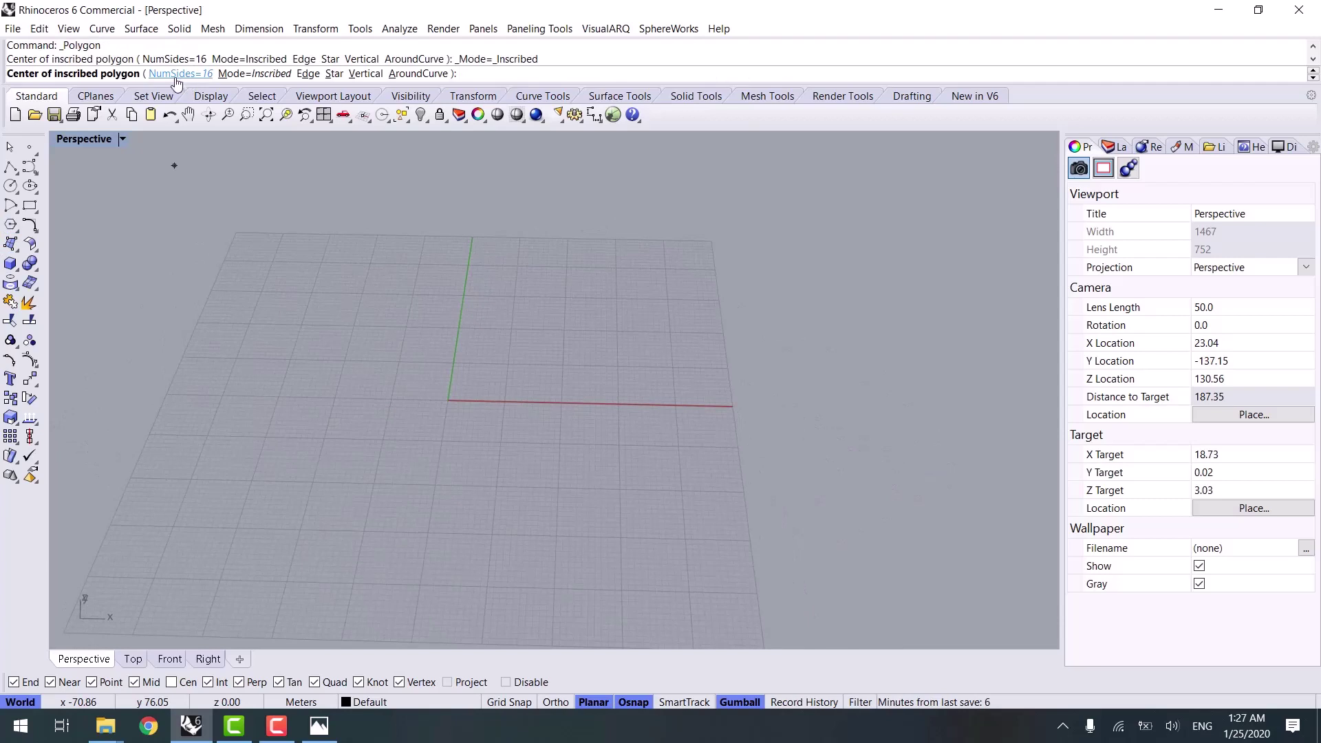
left_click(333, 80)
scroll(475, 370, "up", 5)
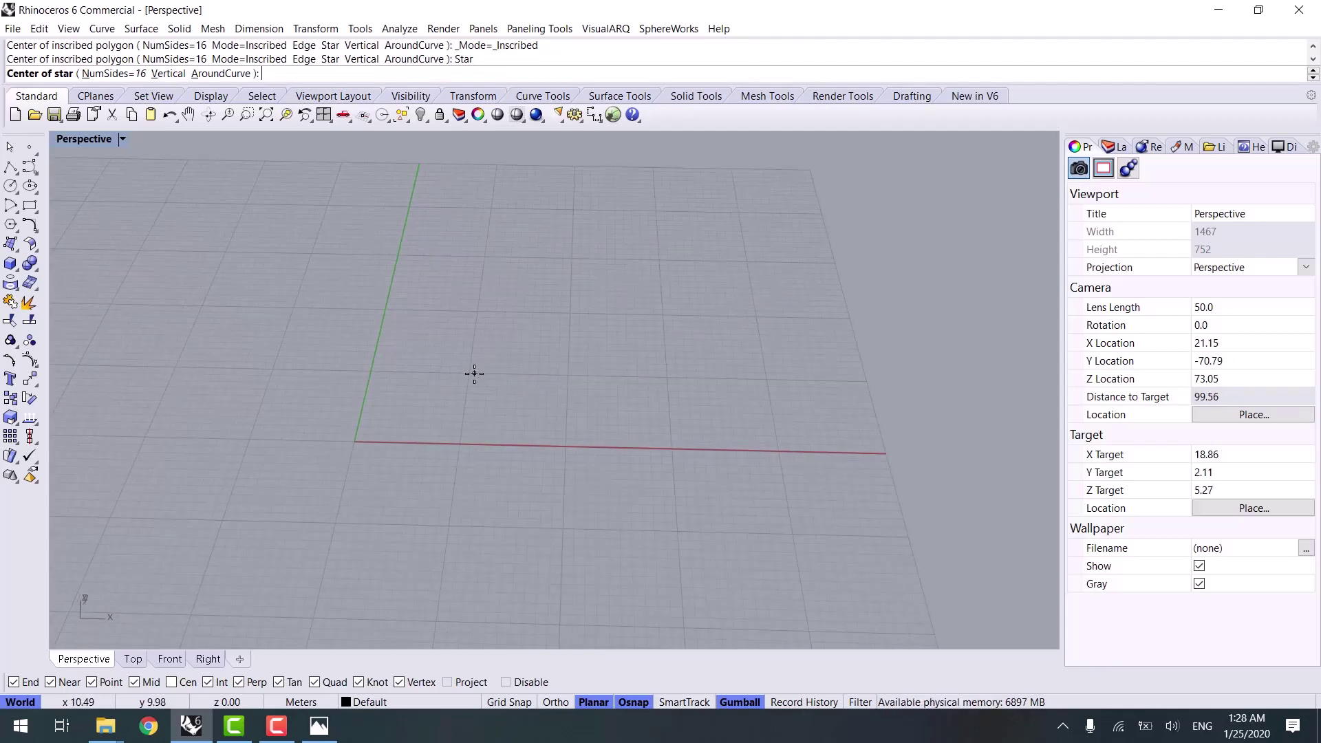
left_click(497, 702)
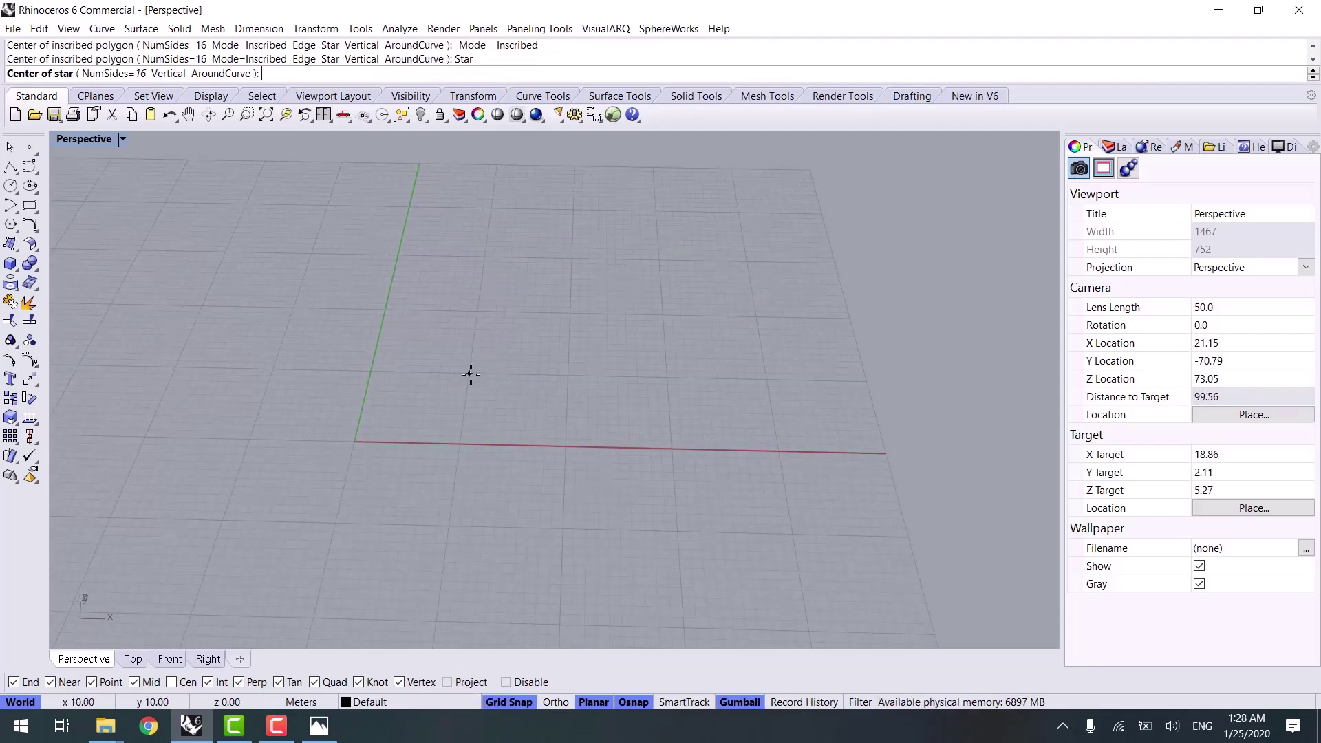
left_click(471, 374)
scroll(559, 375, "up", 1)
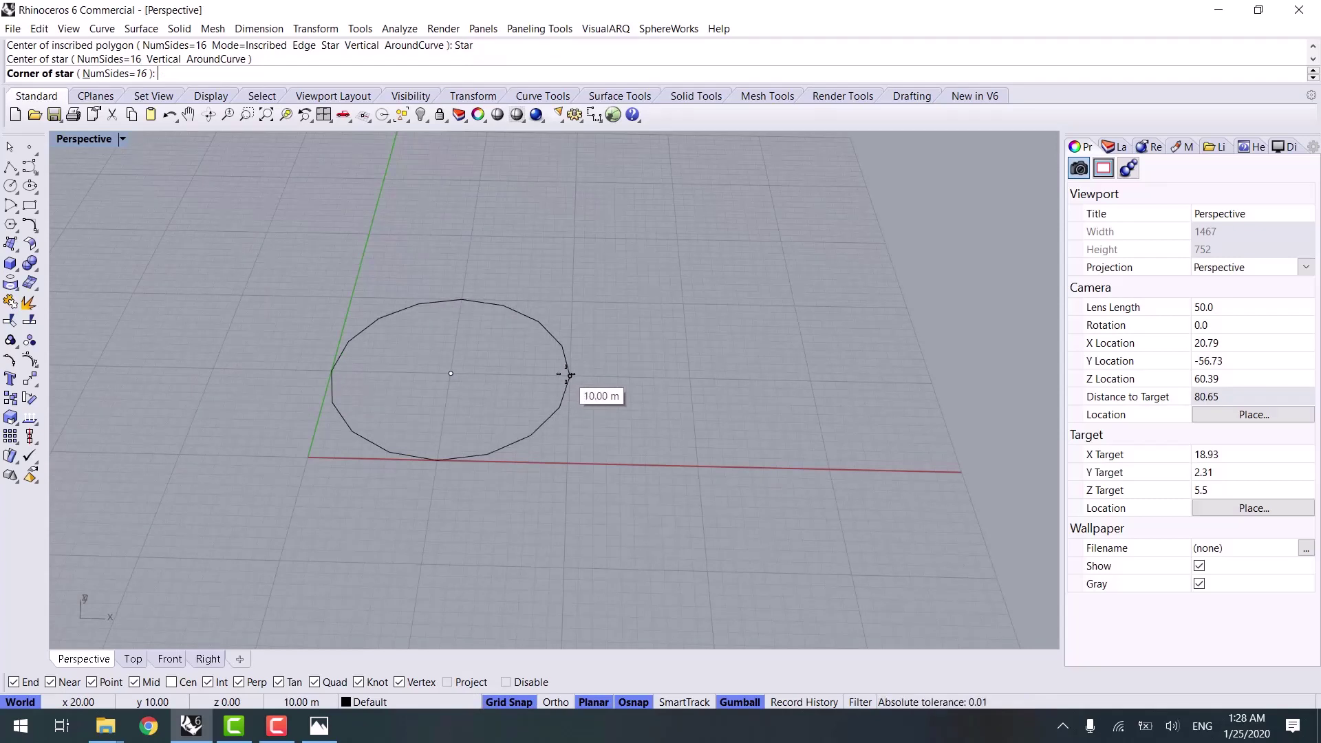
left_click(570, 375)
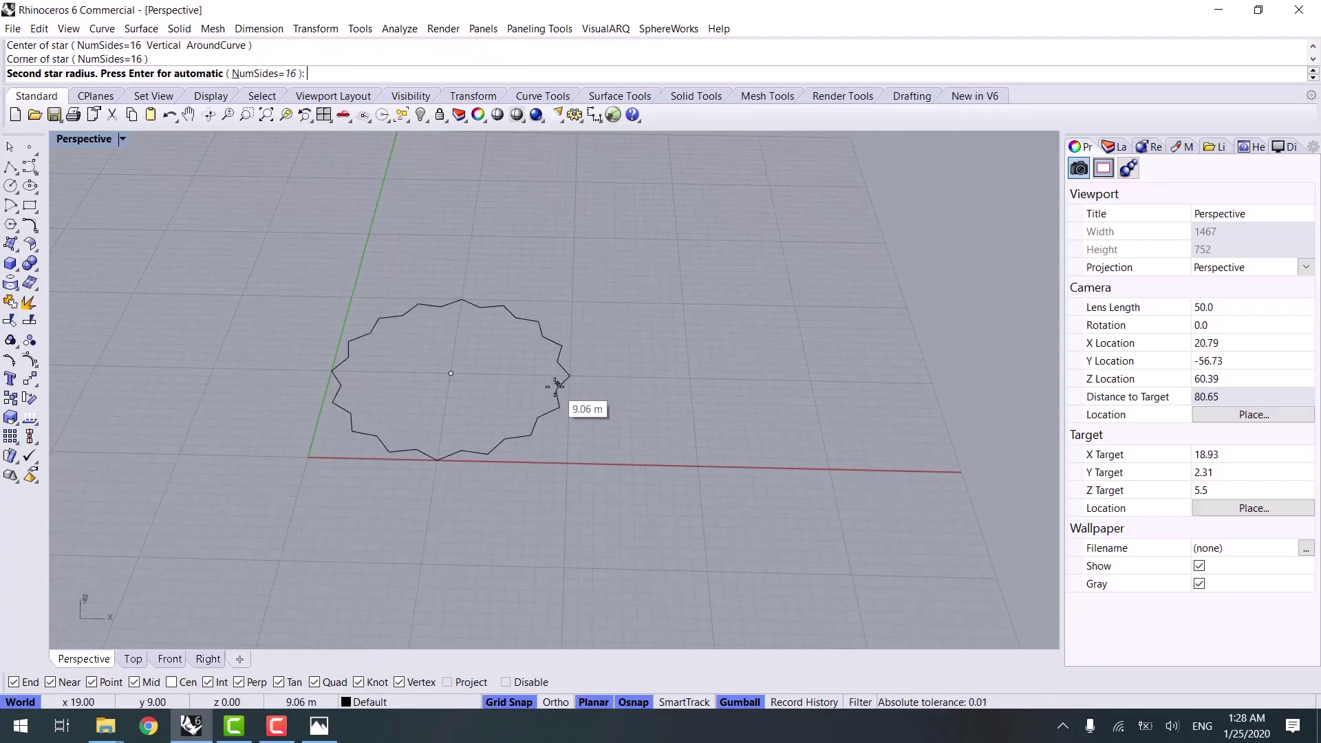
key("Return")
right_click_drag(622, 429, 480, 545)
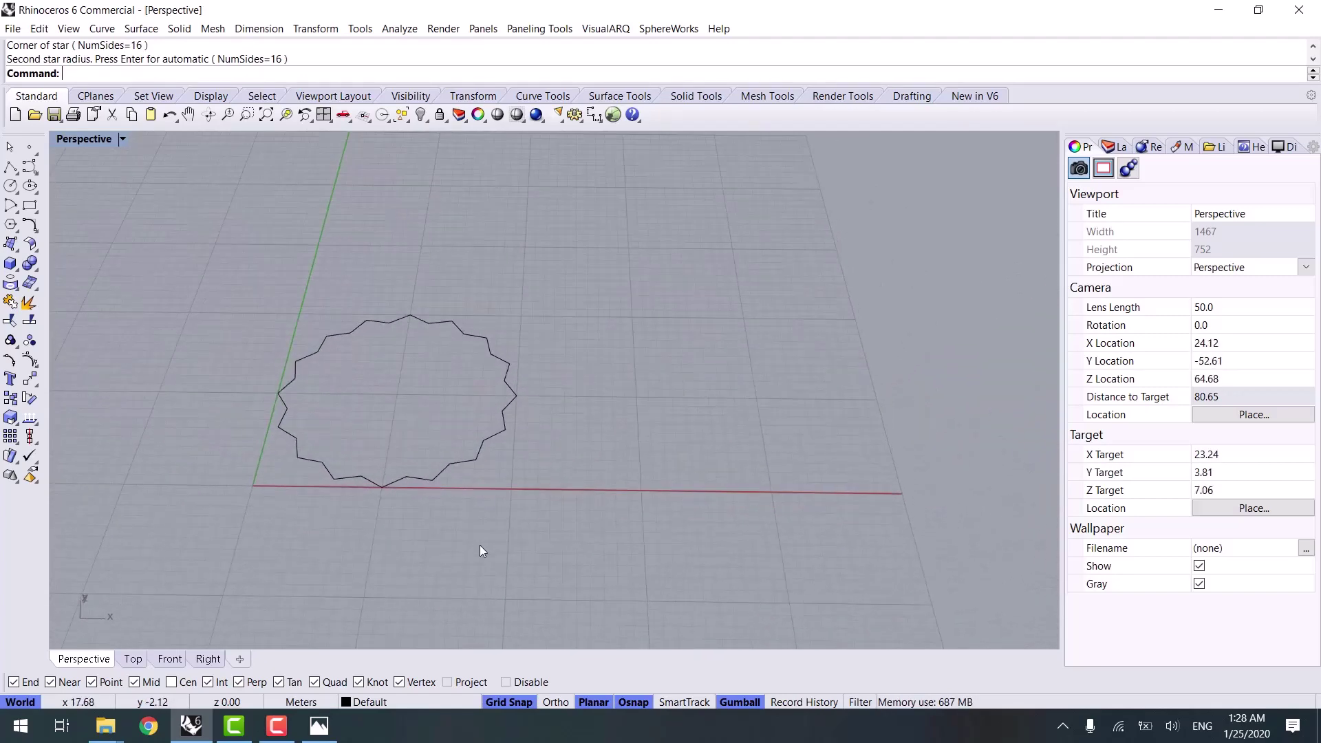
key("Return")
scroll(654, 387, "up", 3)
scroll(590, 392, "up", 2)
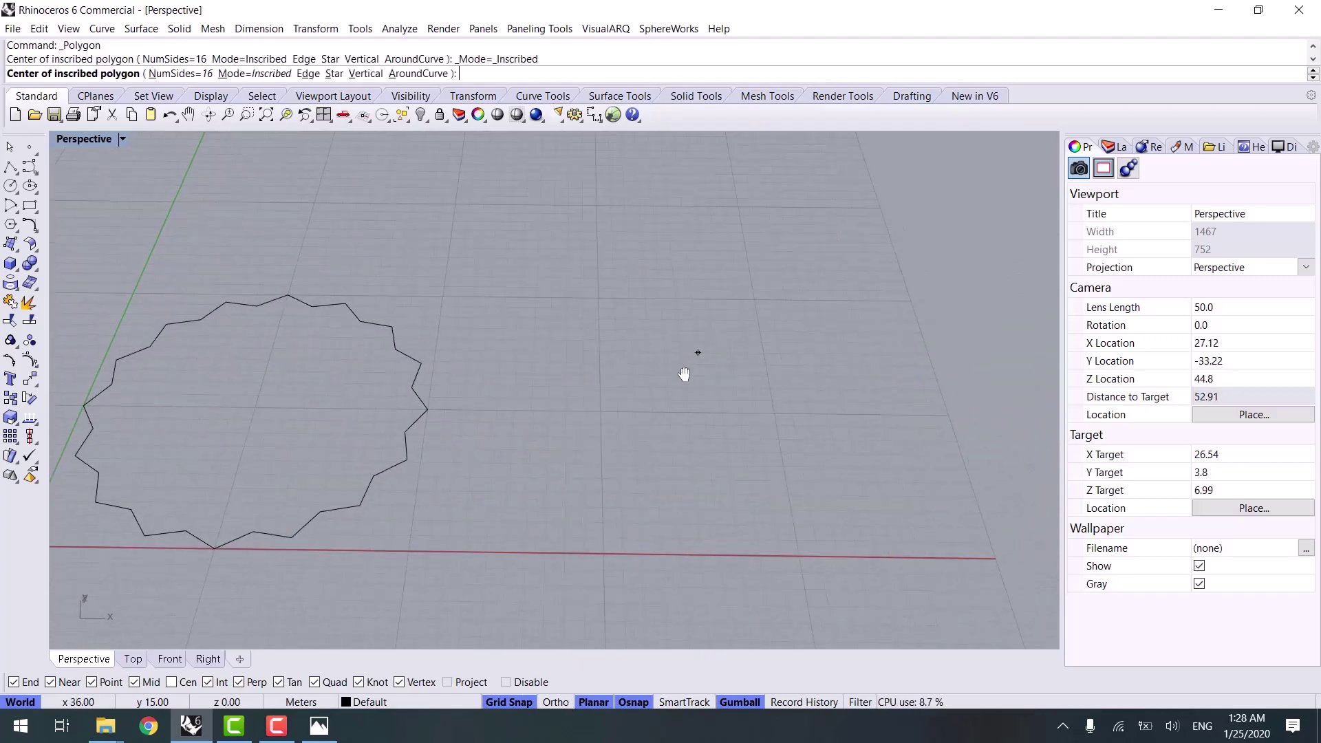
left_click(653, 383)
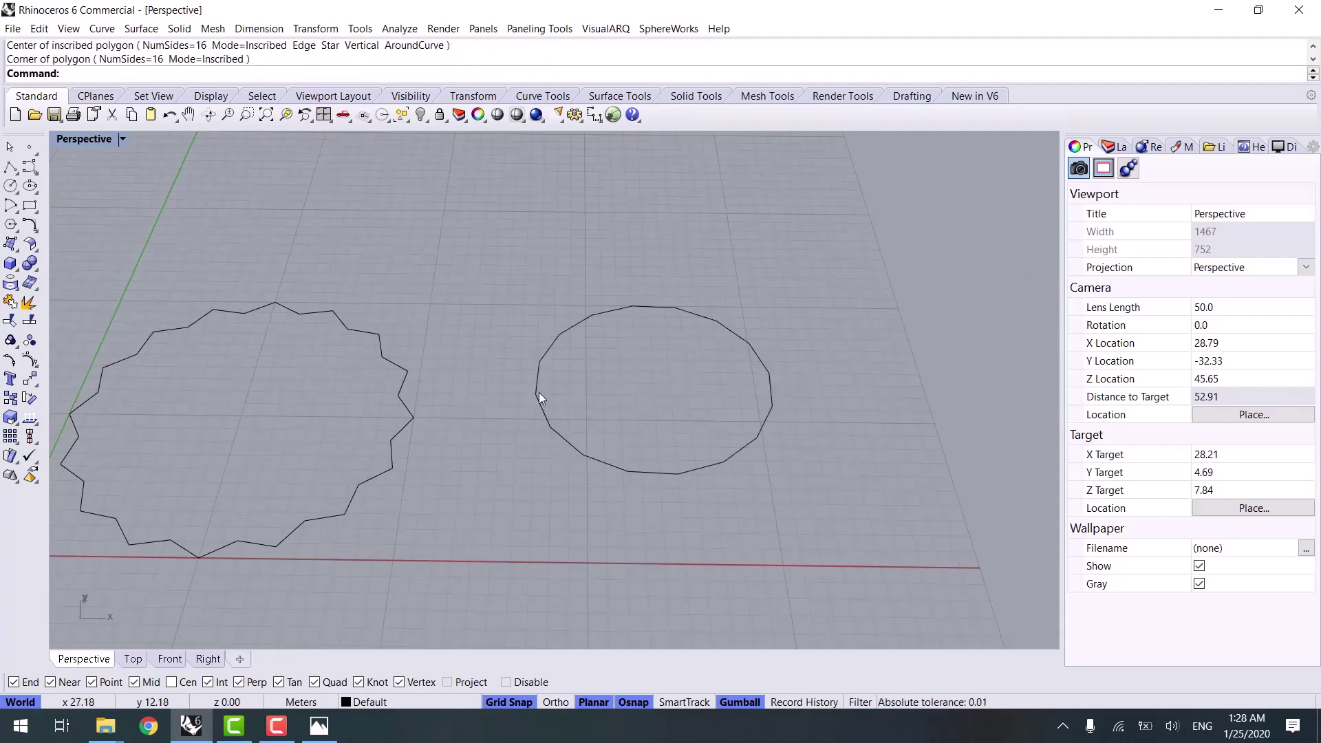
key("Escape")
Draw a second, smaller 16-sided star beside the first one along the X direction, with its second radius slightly inside the outer one
key("Return")
left_click(334, 74)
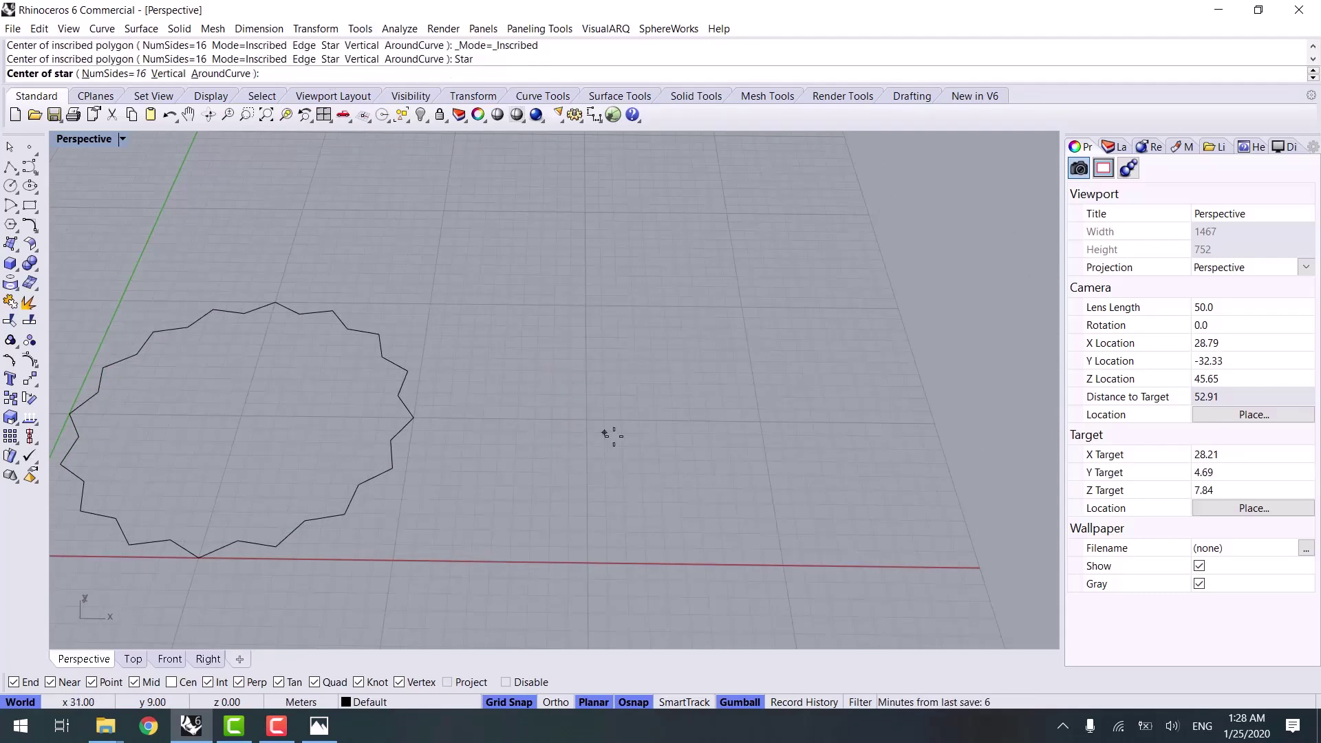
left_click(619, 396)
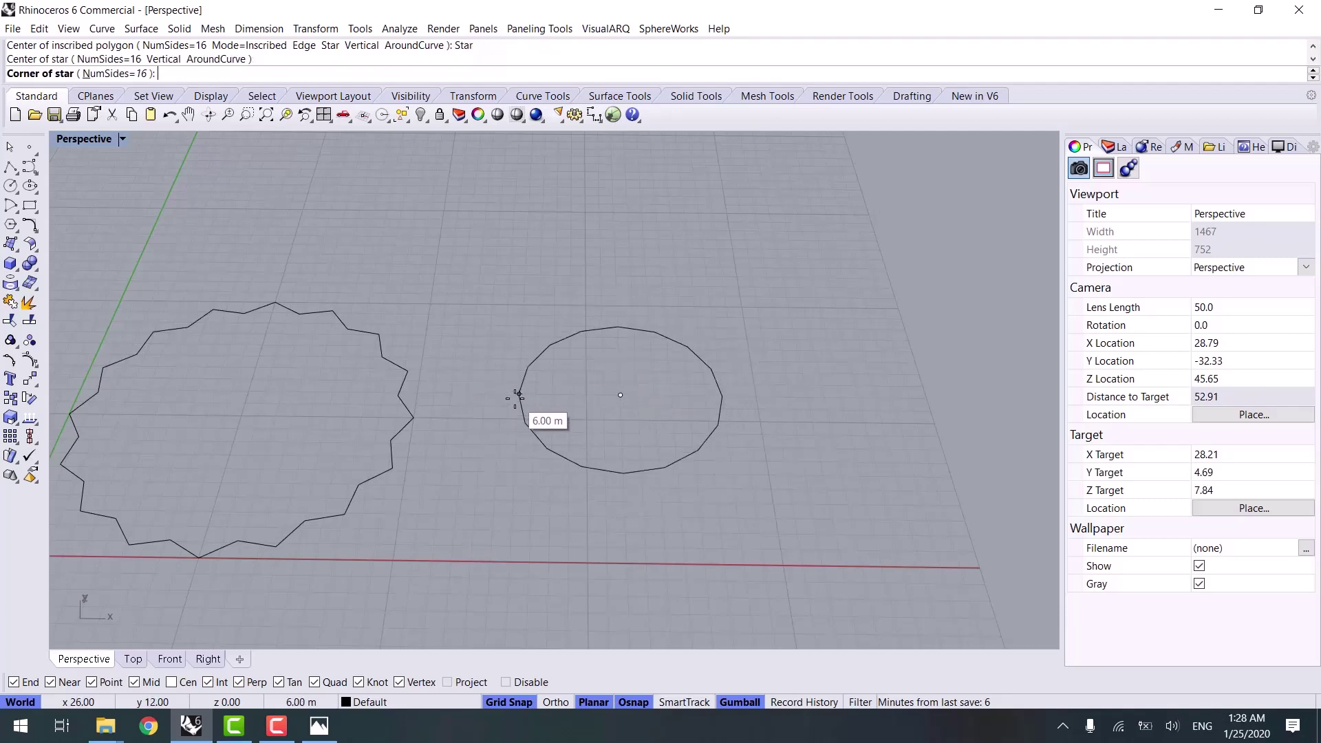
left_click(506, 393)
left_click(547, 419)
Move the smaller star slightly closer to the larger star along the X axis
scroll(685, 433, "down", 3)
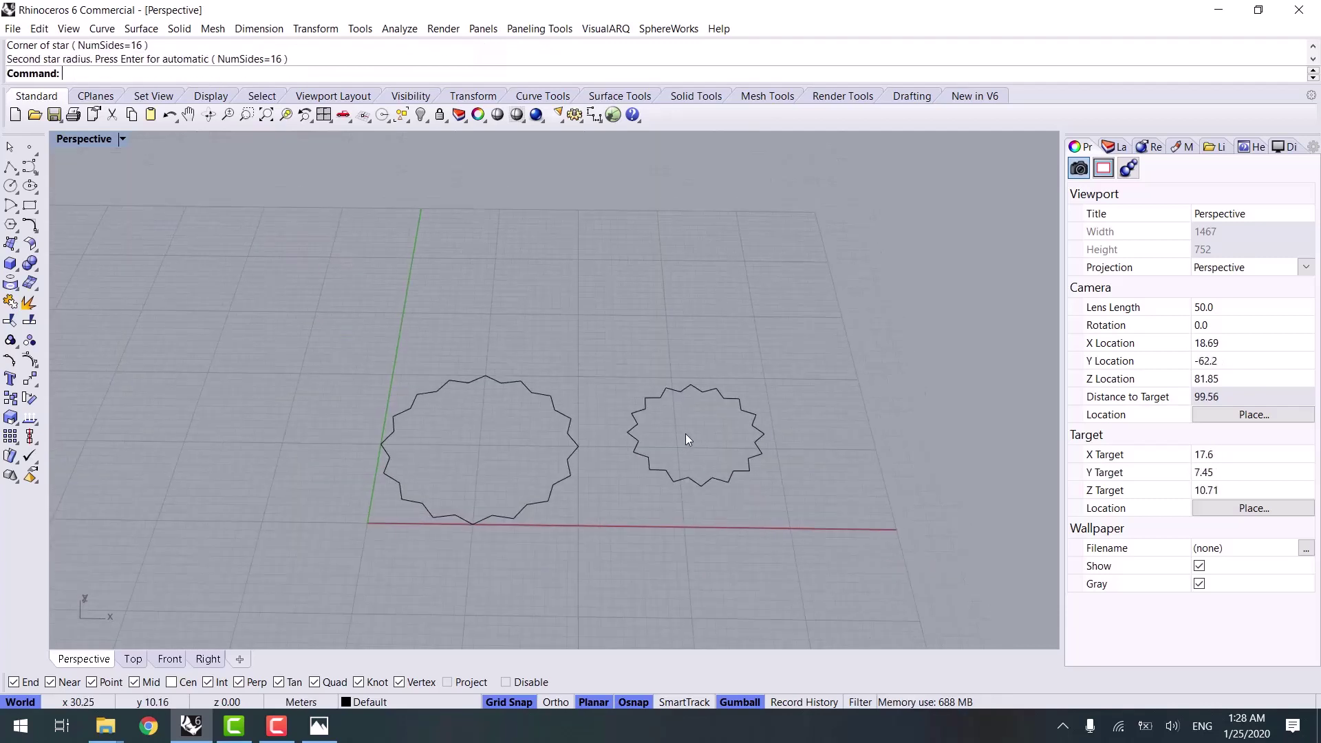
left_click(663, 459)
left_click_drag(744, 433, 735, 434)
left_click(580, 519)
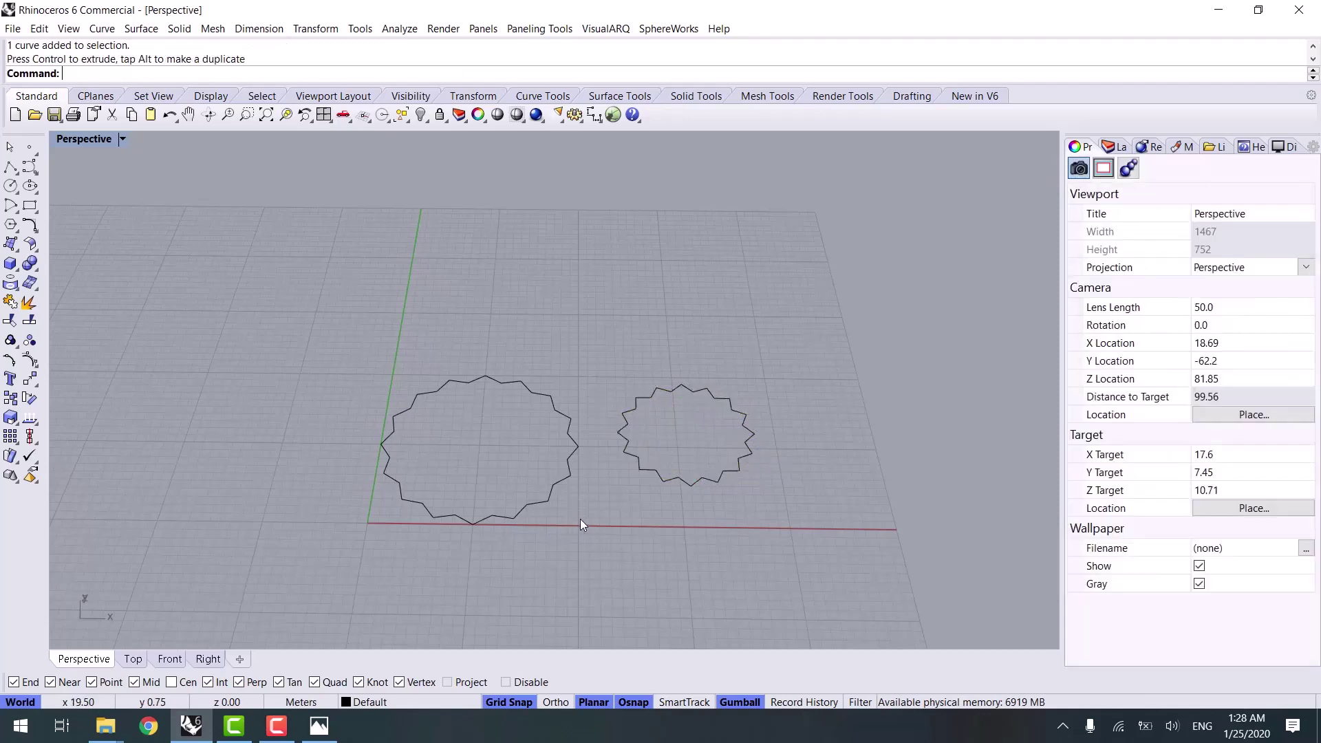
Examine the larger star's corners against the base of the glasshouses in the reference photo
right_click_drag(579, 519, 536, 432)
scroll(535, 432, "up", 15)
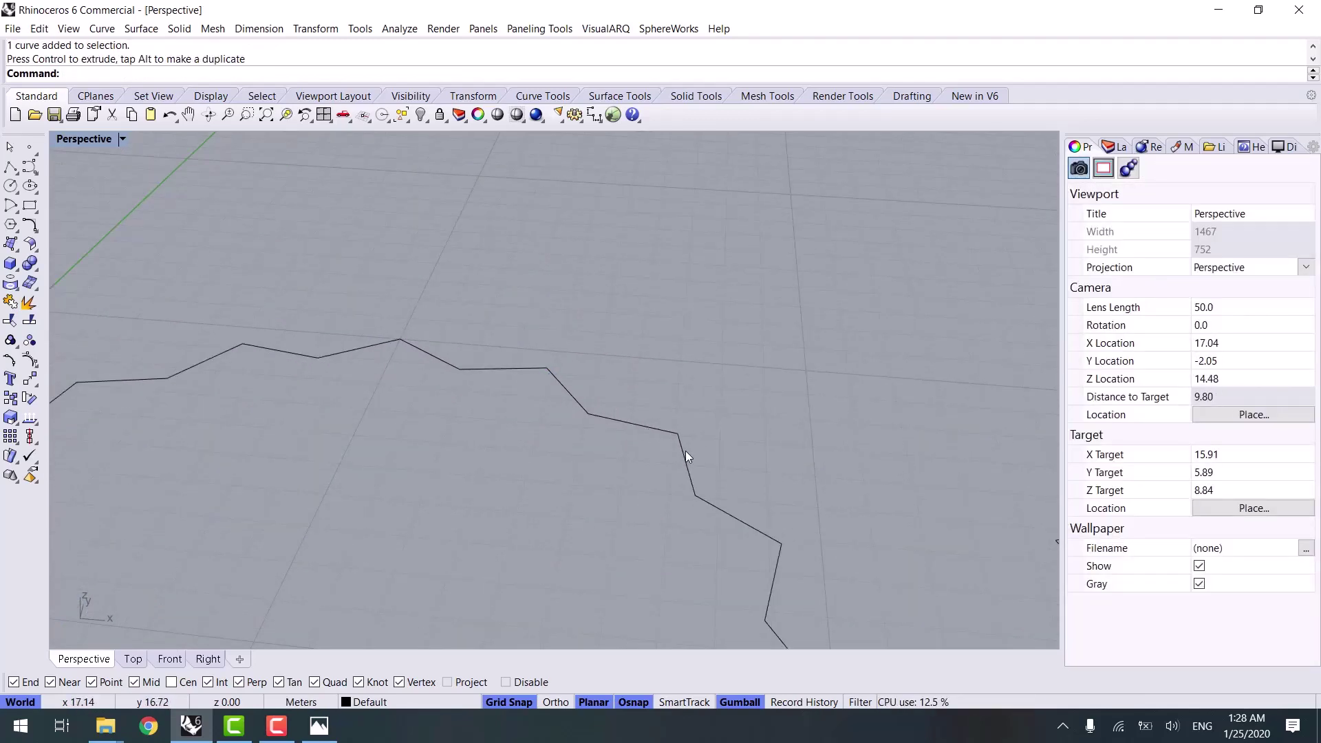
scroll(654, 512, "down", 8)
right_click_drag(655, 512, 640, 466, "shift")
left_click(320, 724)
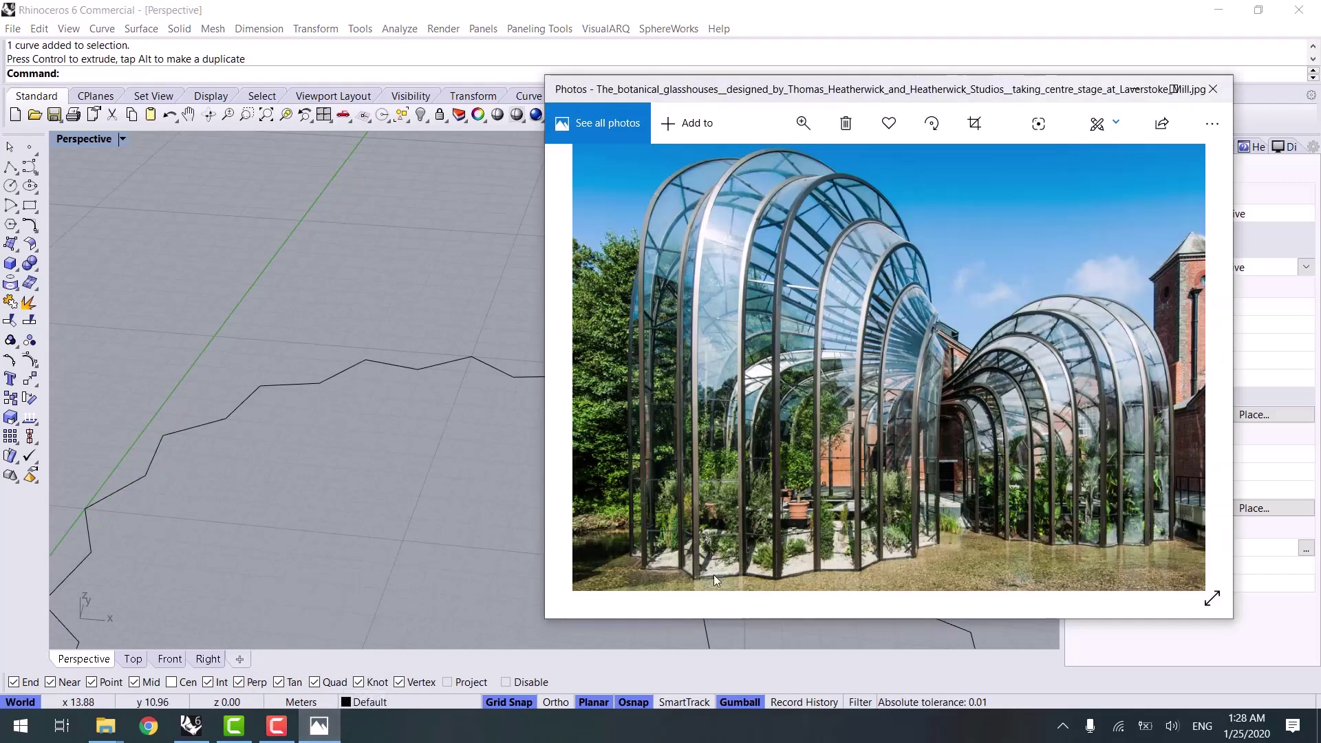
left_click_drag(832, 299, 811, 366)
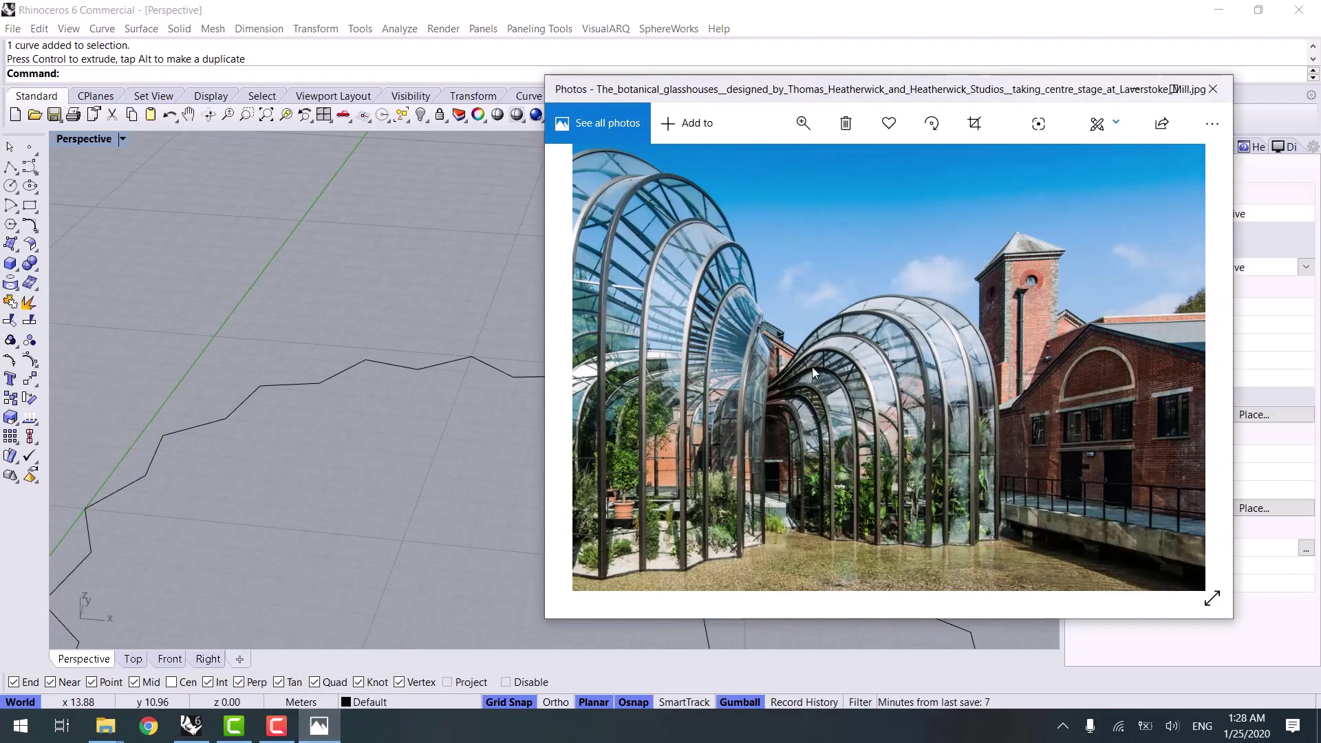
left_click(619, 5)
Round all corners of the larger star with FilletCorners, picking a radius of about 0.26 m at one corner
right_click_drag(659, 436, 625, 357, "shift")
type("F")
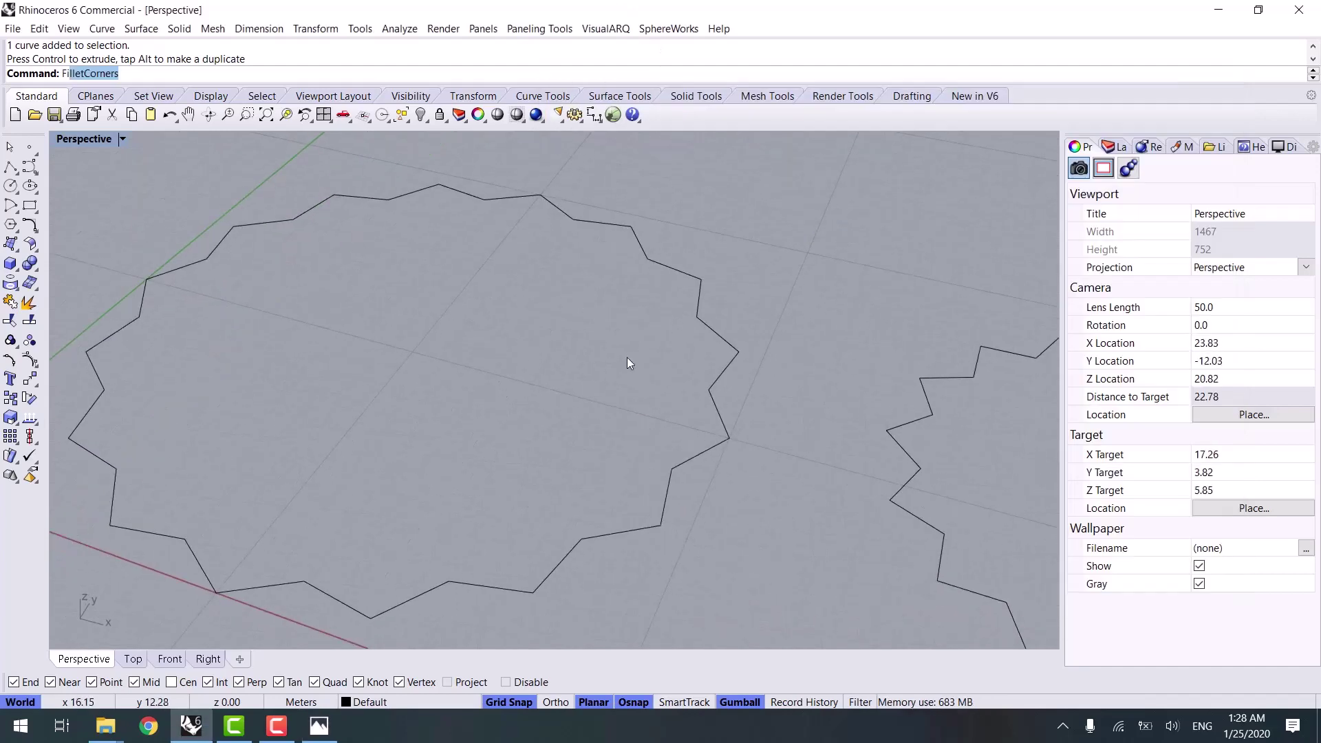
type("ill")
key("Return")
left_click(709, 390)
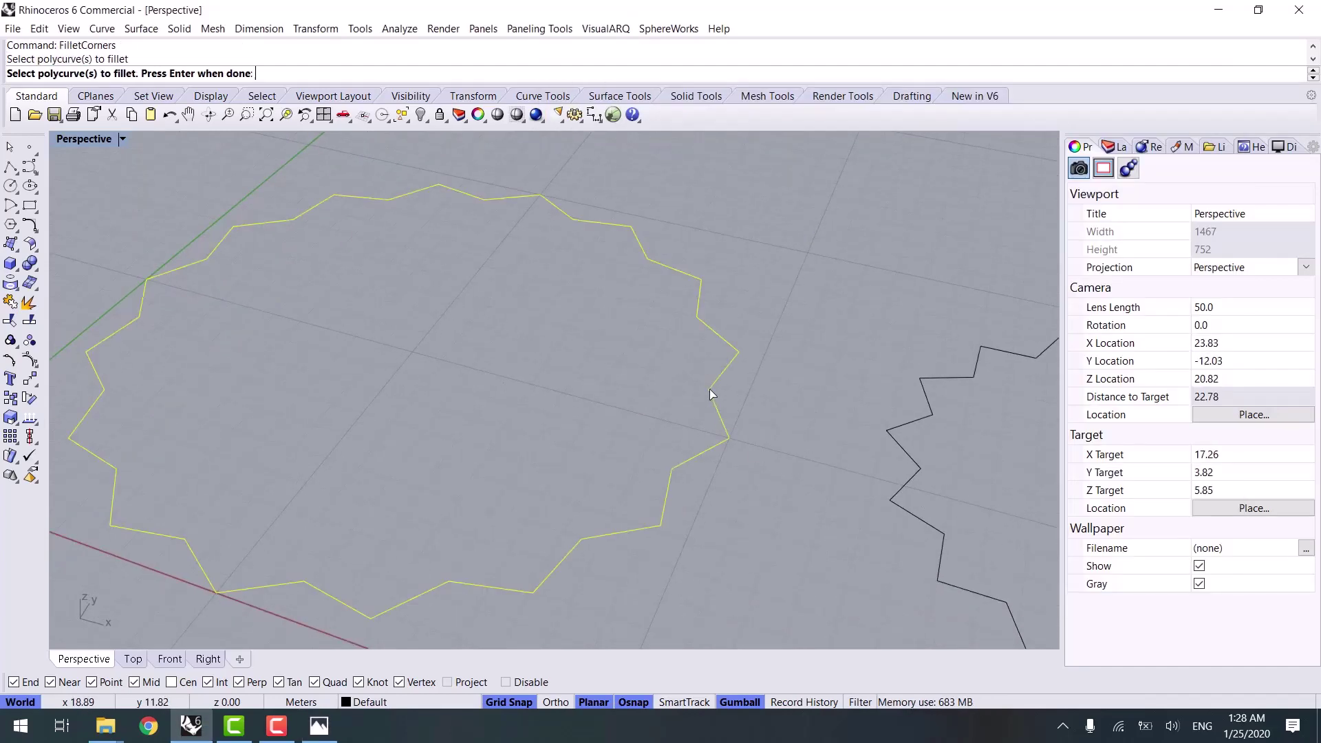
scroll(729, 406, "up", 15)
key("Return")
scroll(736, 406, "up", 2)
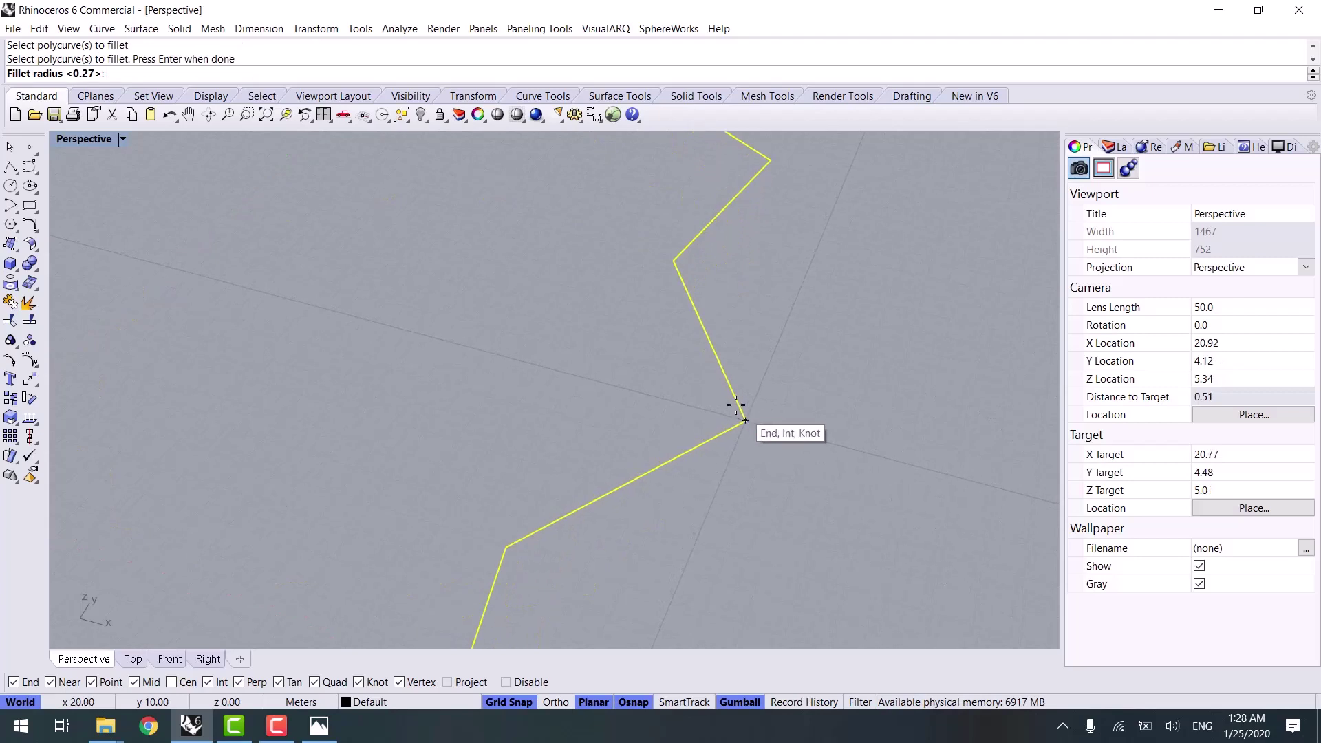
left_click(737, 405)
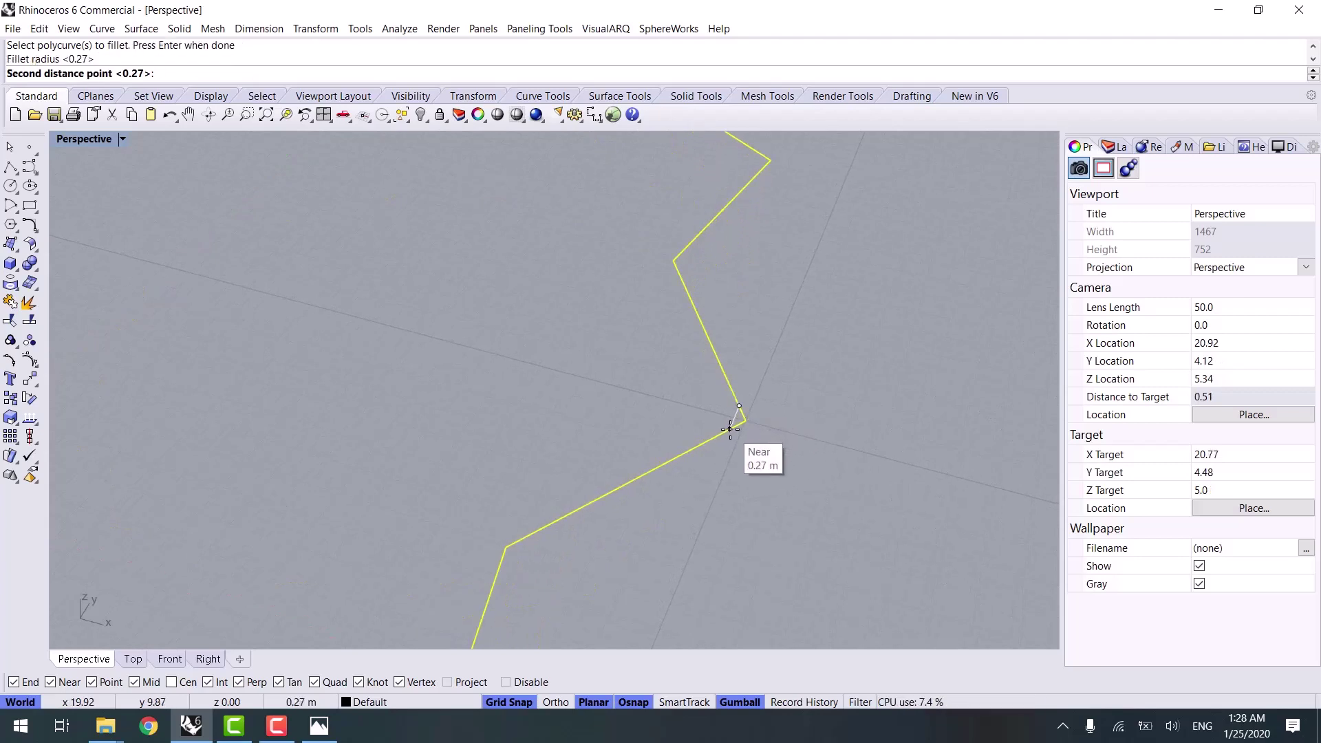
left_click(730, 429)
Round all corners of the smaller star with FilletCorners, picking a radius of about 0.11 m at one corner
scroll(687, 537, "down", 20)
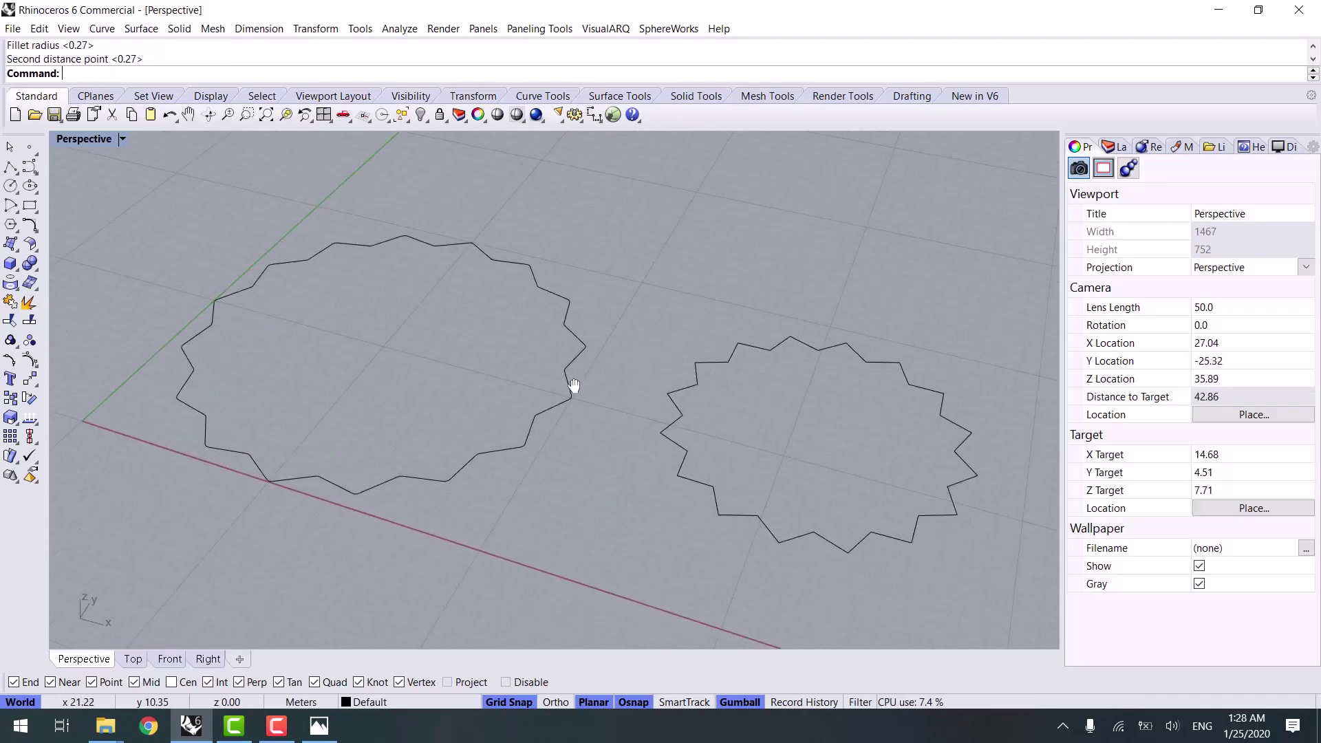
scroll(639, 426, "up", 12)
left_click(746, 401)
scroll(757, 427, "up", 18)
key("Return")
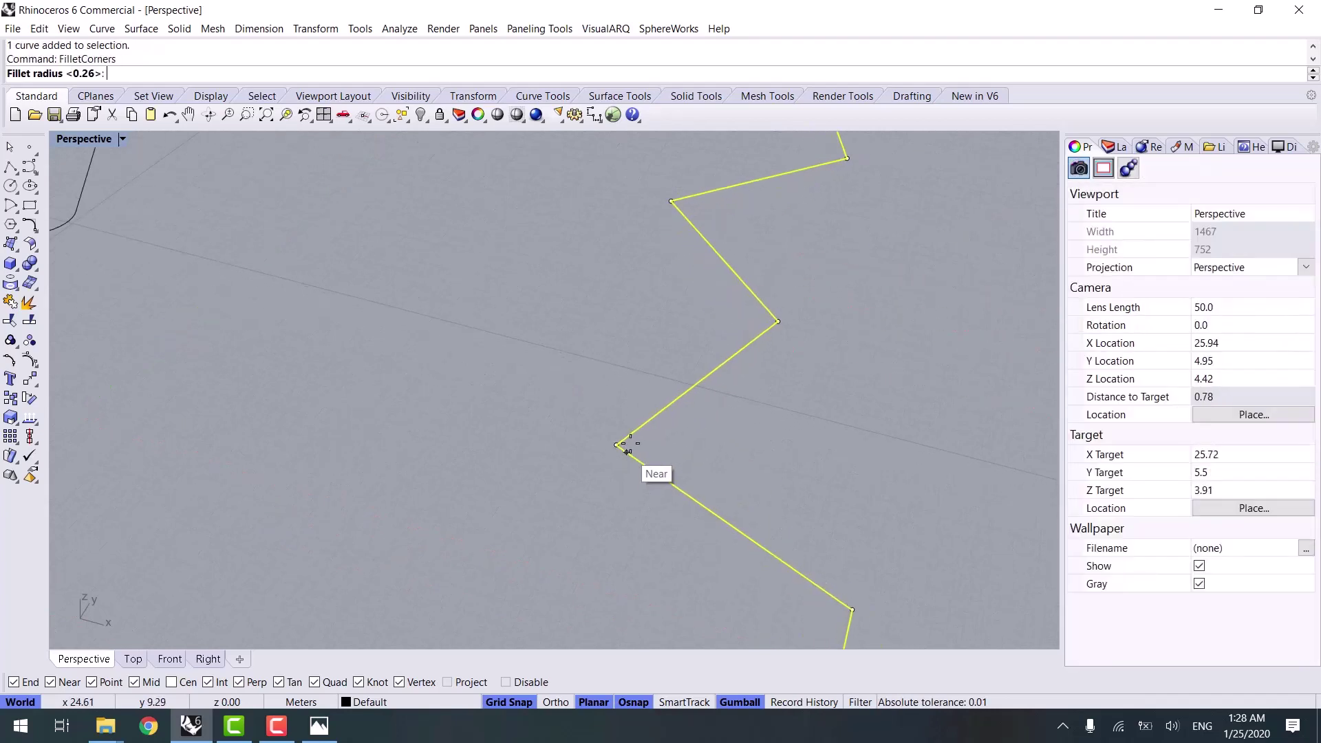
scroll(628, 451, "up", 3)
left_click(626, 445)
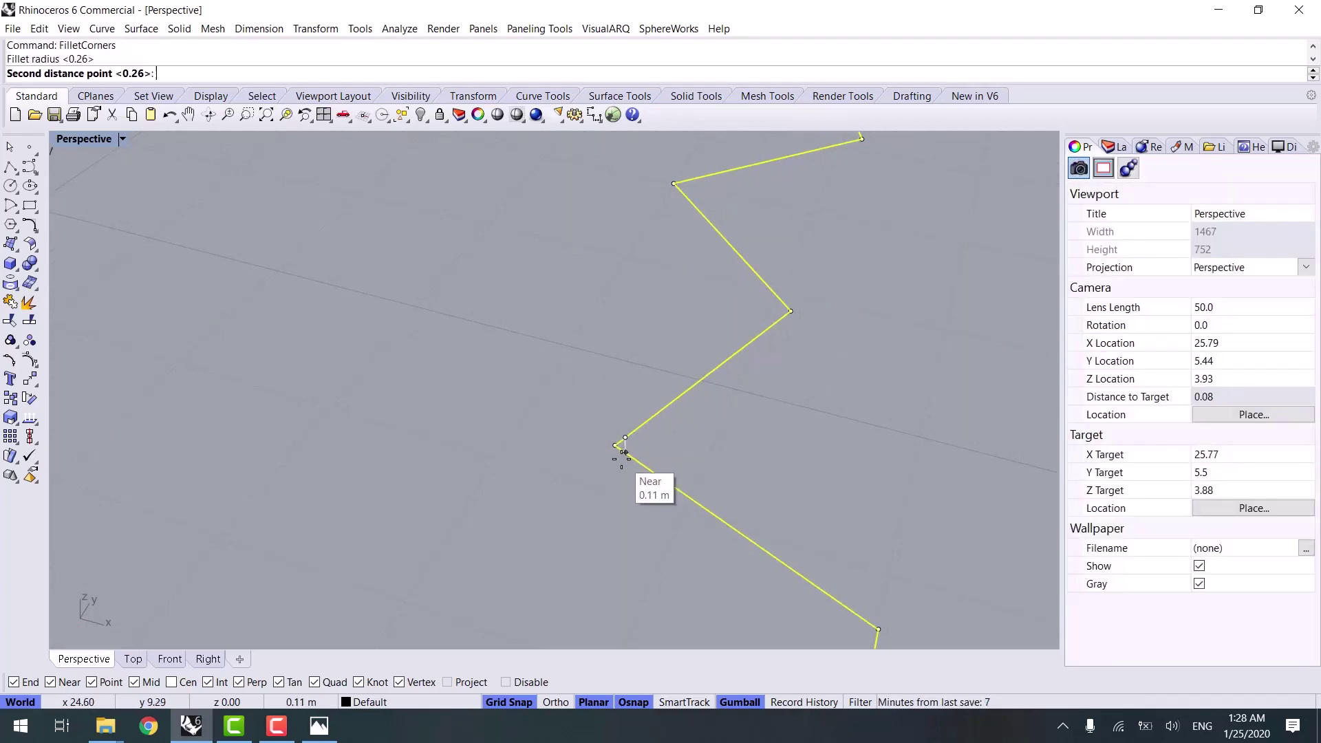
scroll(625, 452, "up", 2)
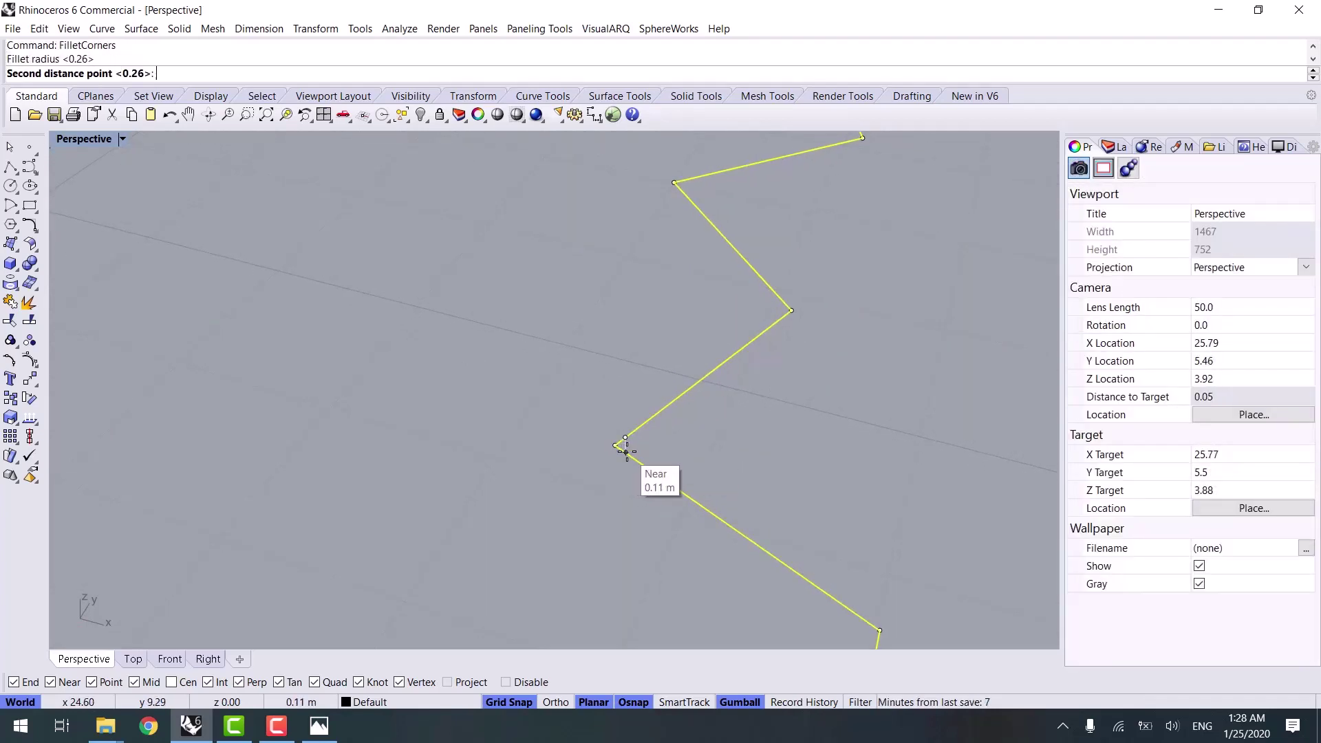
left_click(626, 451)
key("Escape")
Rebuild the larger star curve with a point count of 128 and degree 3
scroll(868, 447, "down", 8)
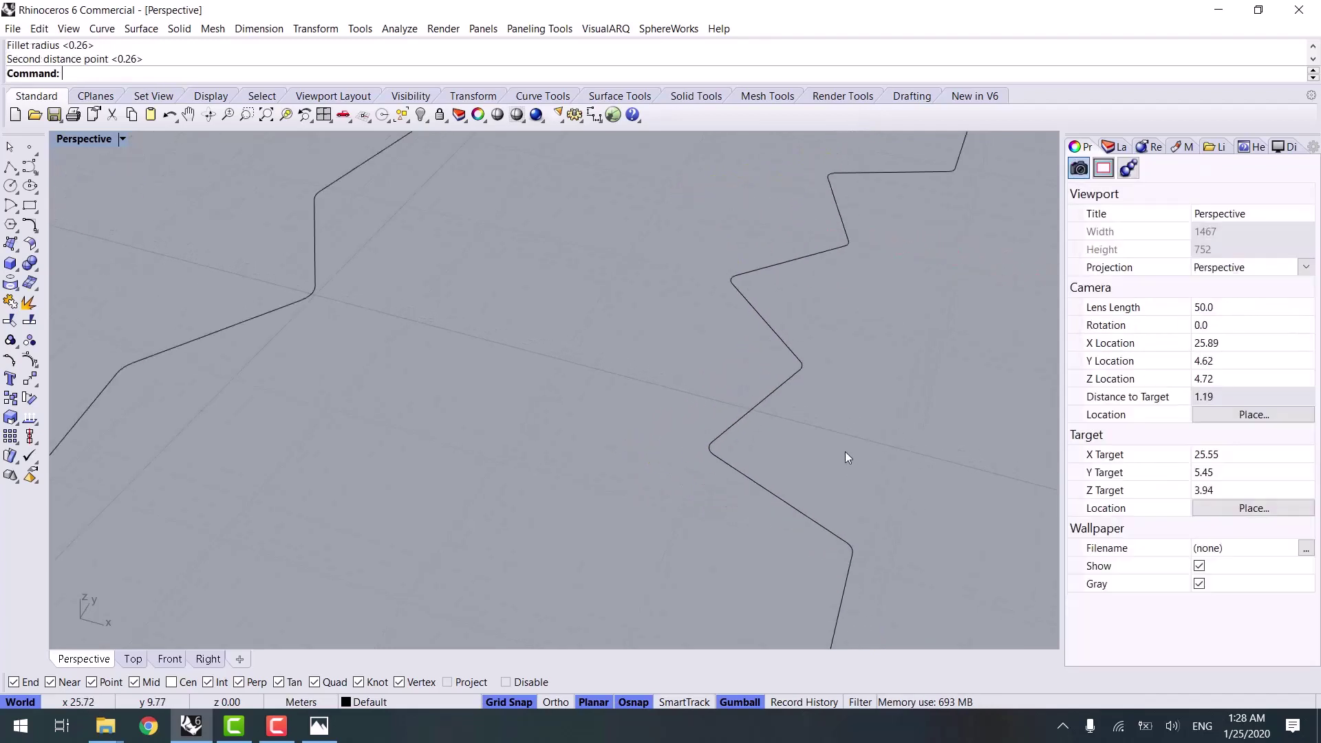
scroll(844, 454, "down", 11)
type("Rebuild")
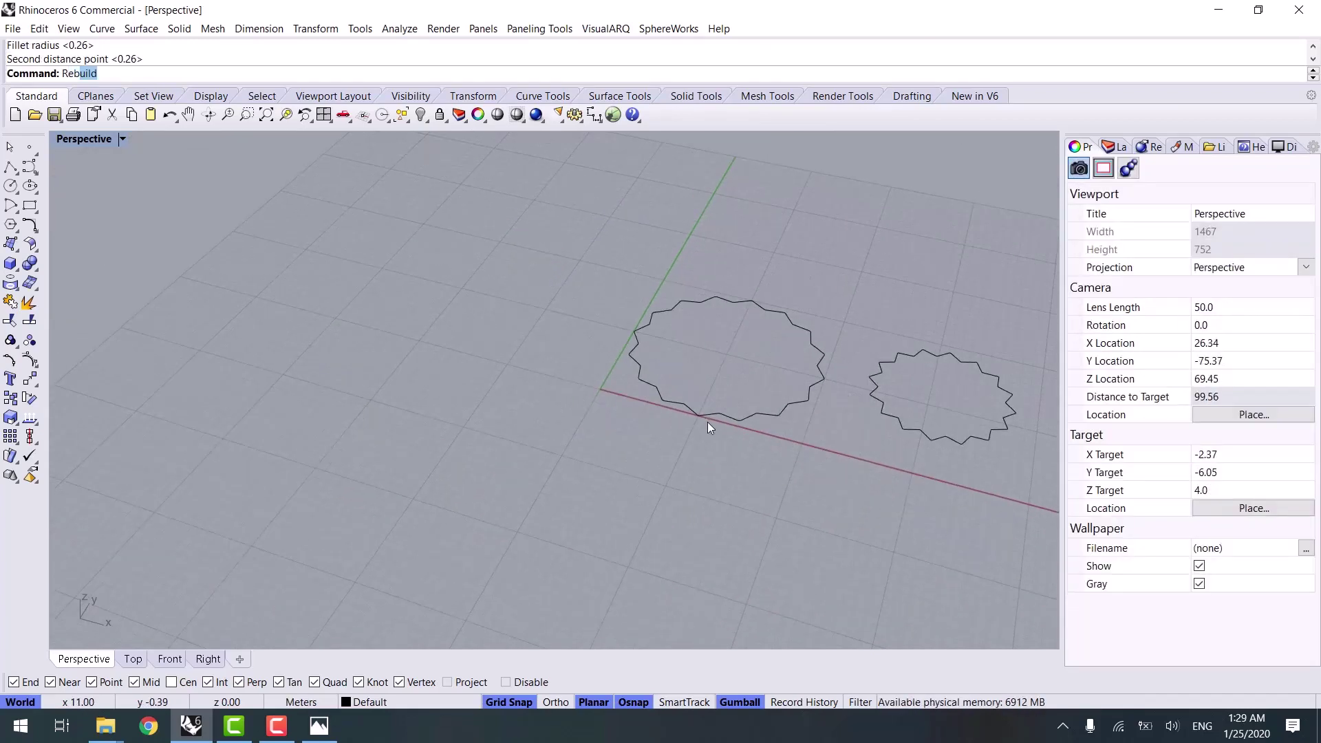
key("Return")
left_click(722, 366)
key("Return")
right_click_drag(673, 461, 484, 459, "shift")
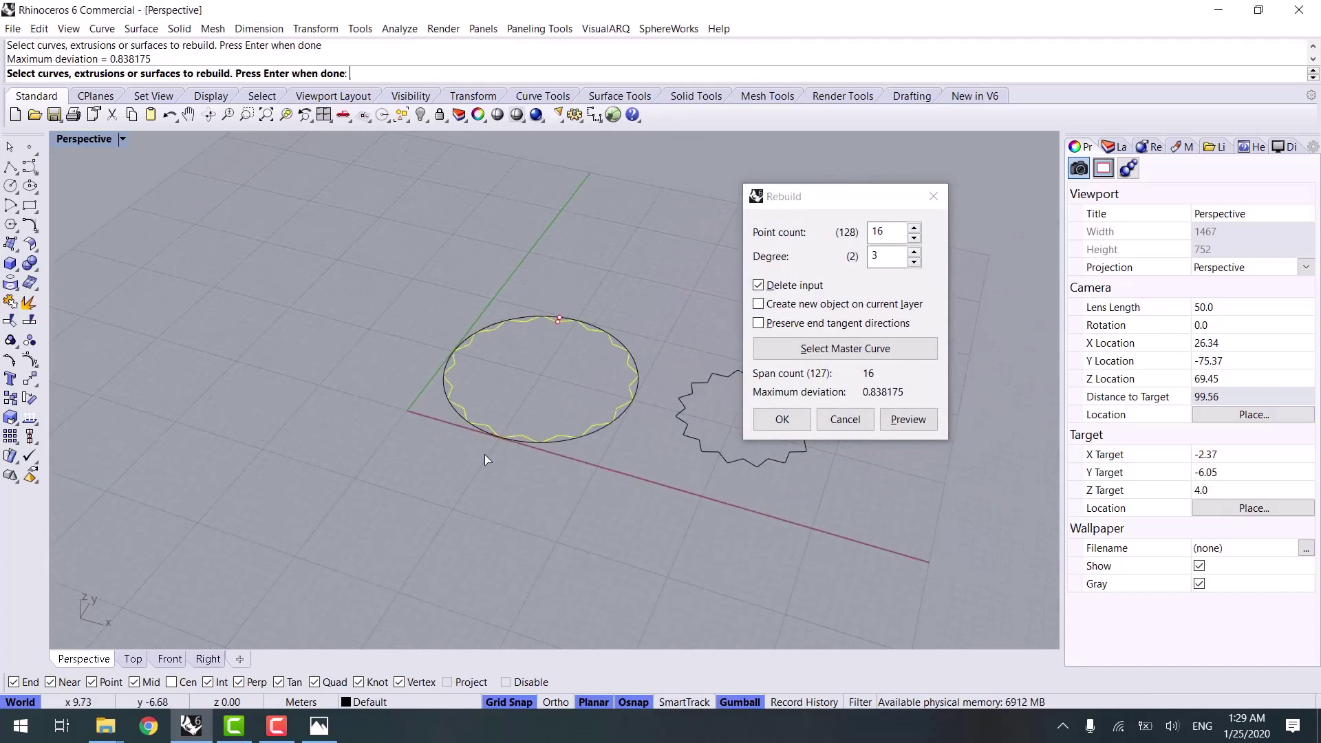
left_click(784, 253)
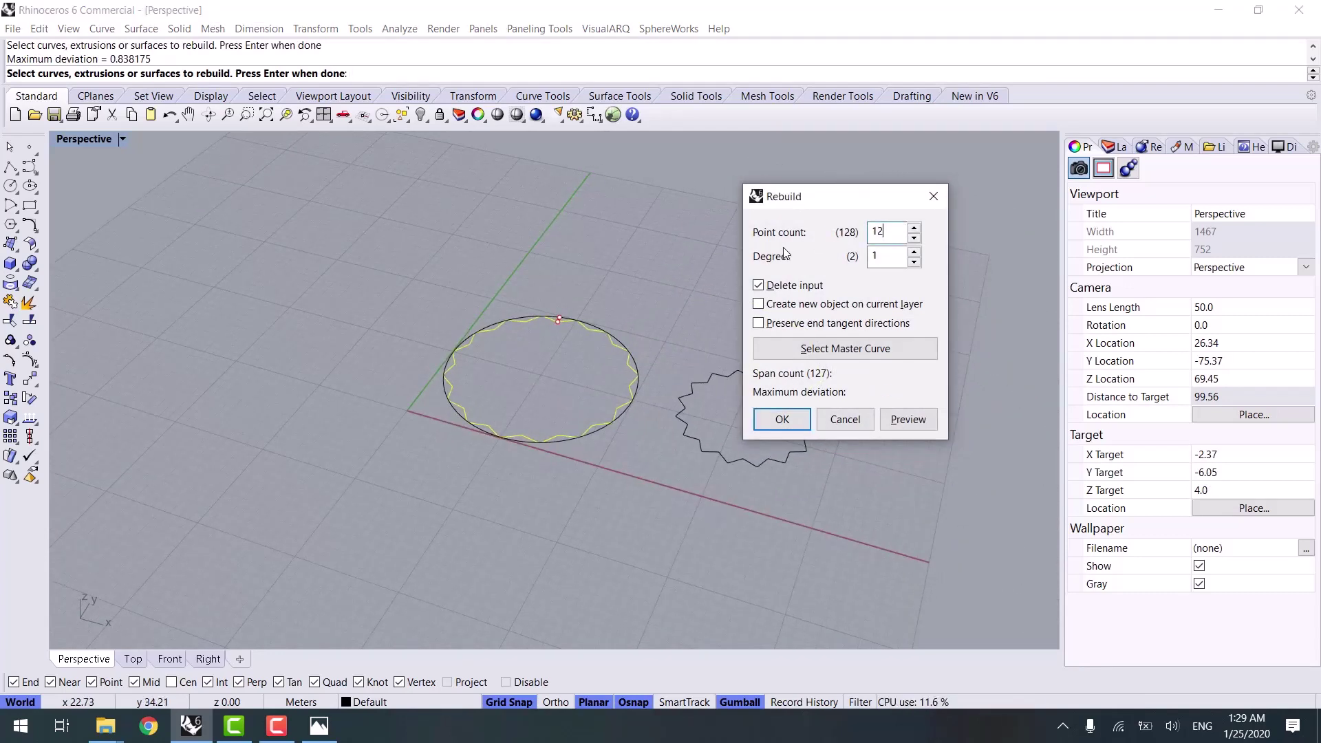
left_click(891, 424)
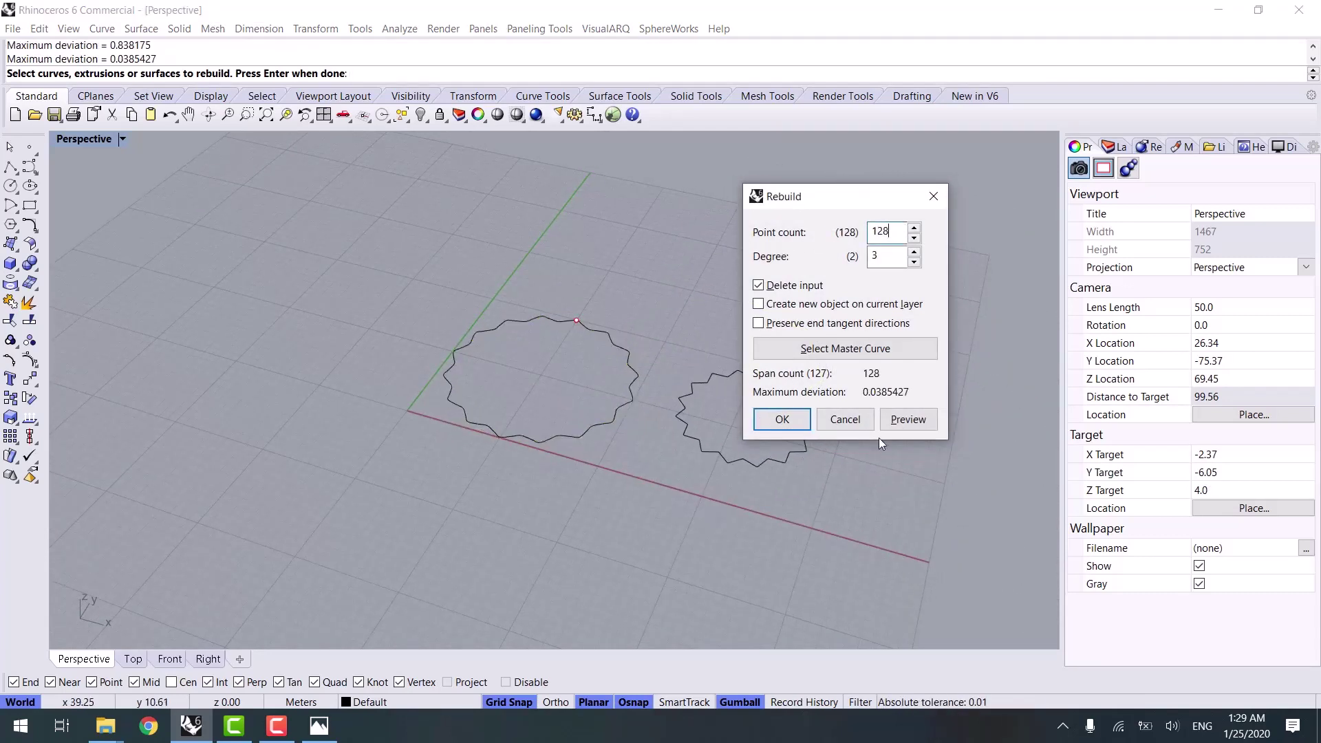
left_click(780, 418)
Rebuild the smaller star curve with 128 points and degree 3, and clear the selection
scroll(695, 423, "up", 5)
left_click_drag(737, 394, 649, 329)
key("Return")
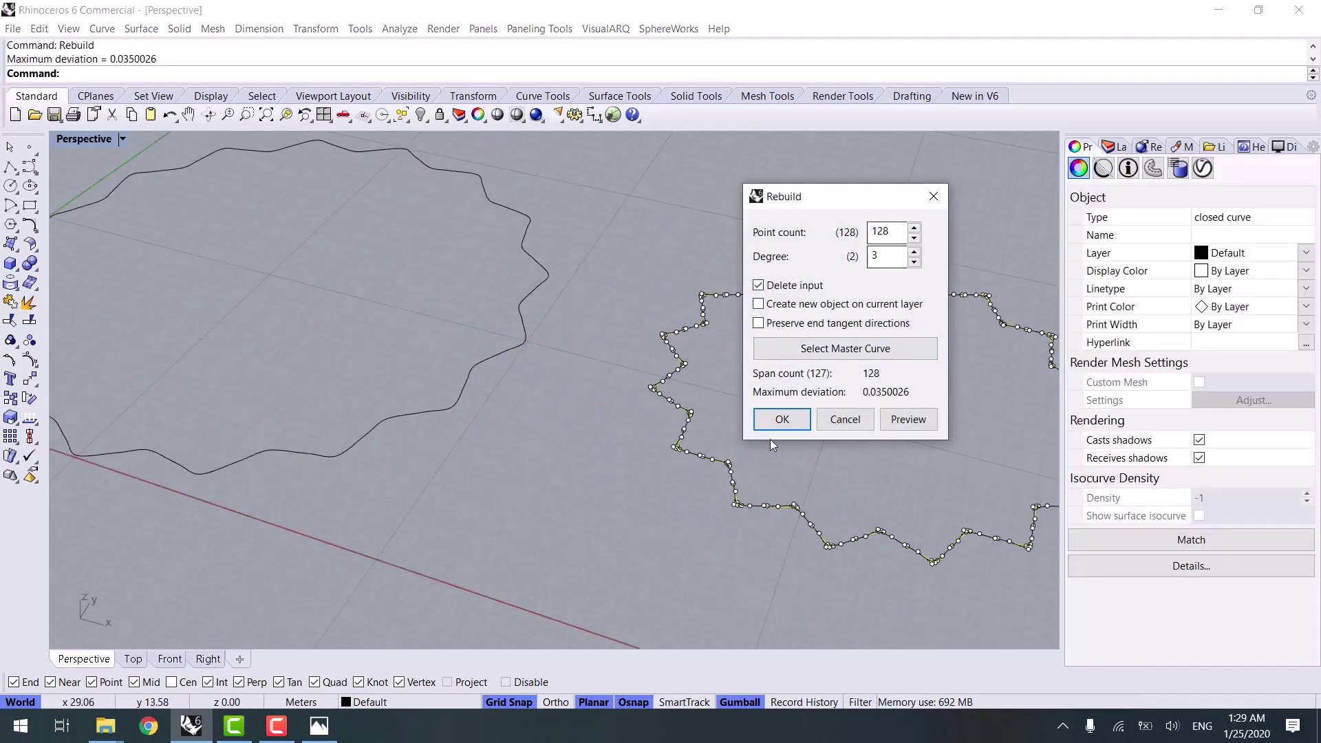
left_click(771, 425)
left_click(646, 546)
scroll(550, 537, "down", 5)
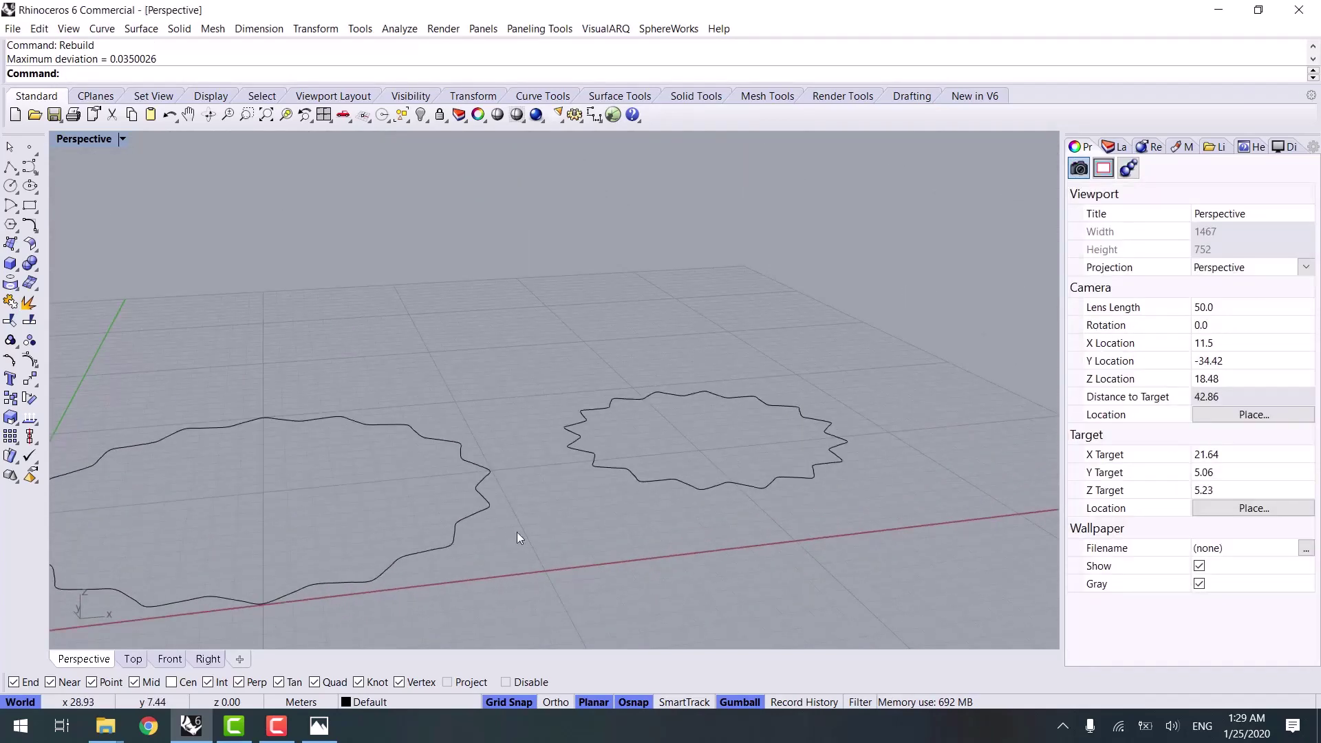
Extrude both star curves about 4 m straight down into walls and display the view in Shaded mode
scroll(518, 538, "down", 7)
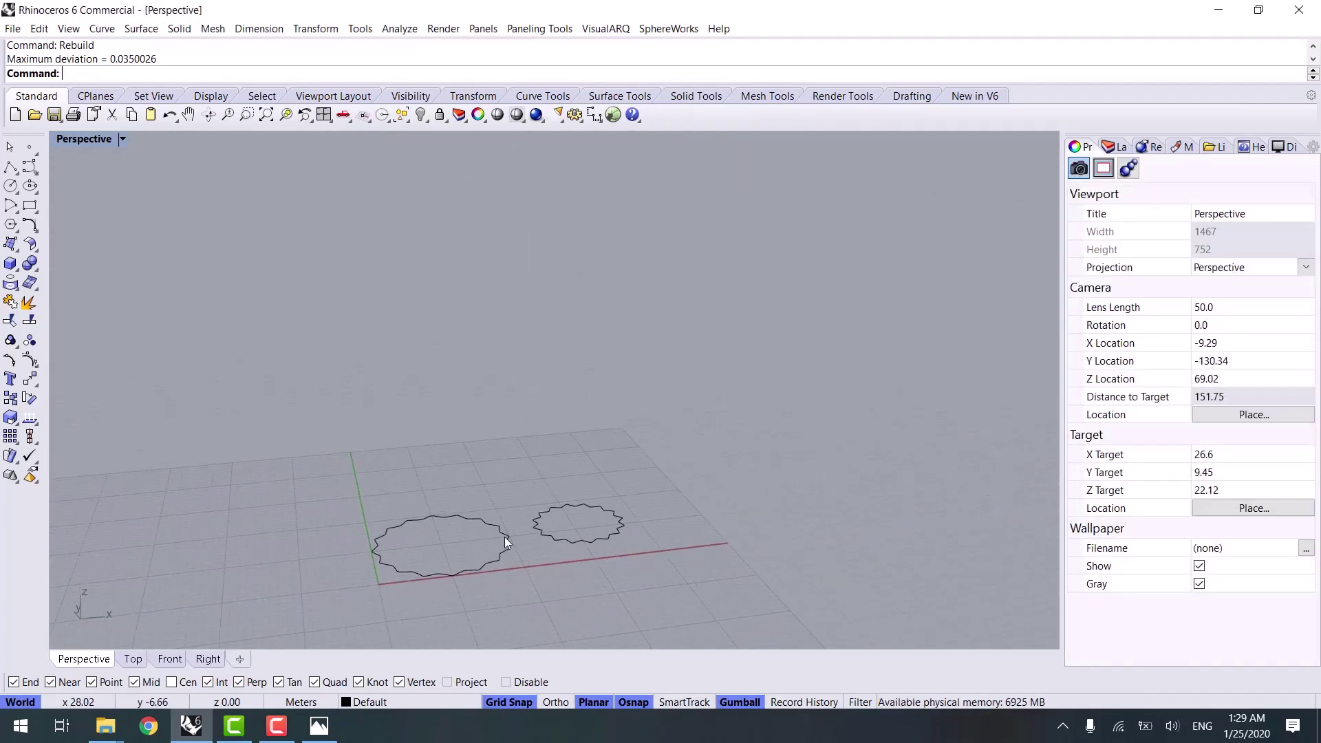
key("ctrl+a")
left_click_drag(506, 510, 507, 539)
left_click(718, 529)
mouse_move(698, 546)
right_mouse_down()
mouse_move(539, 562)
mouse_move(386, 536)
mouse_move(565, 570)
mouse_move(640, 606)
mouse_move(761, 572)
mouse_move(546, 624)
right_mouse_up()
key("ctrl+alt+s")
scroll(522, 590, "up", 10)
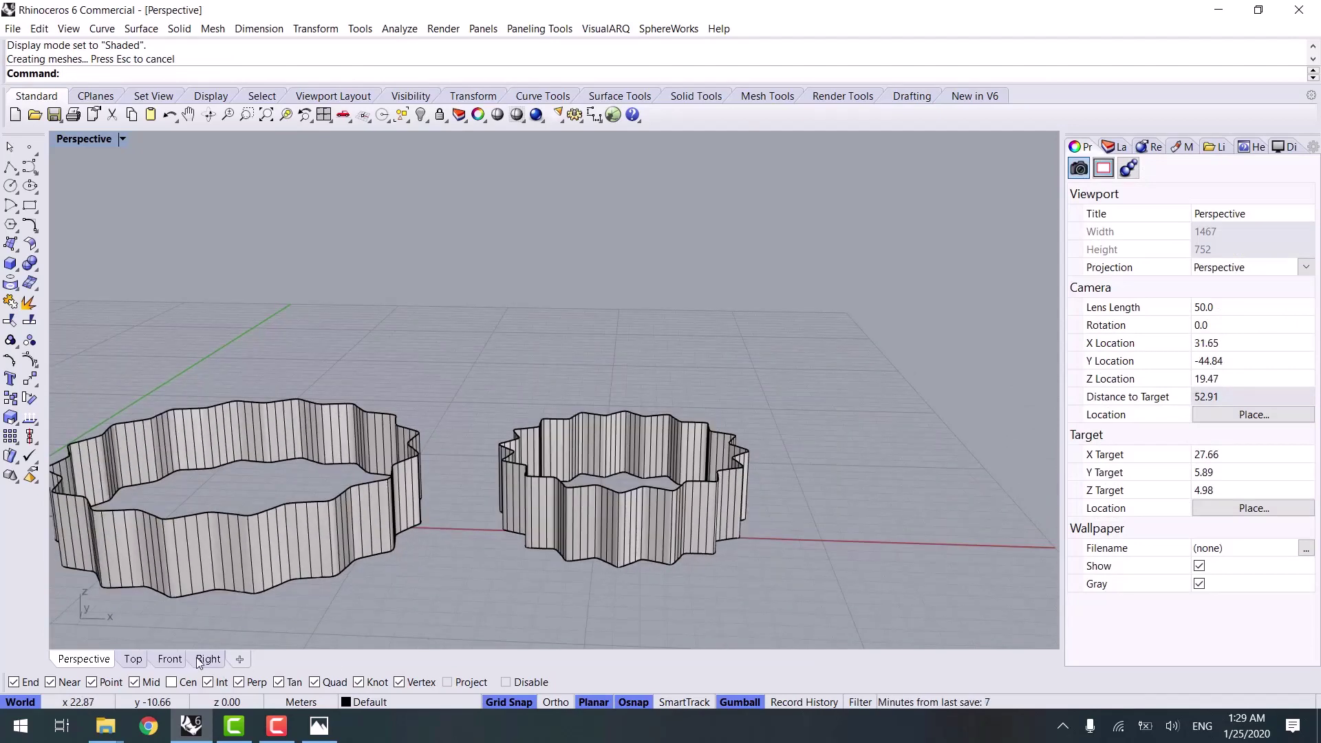
Draw two 2 m by 2 m squares in the Front view, stacked 1 m apart about 15 m above the ground
left_click(174, 661)
scroll(417, 462, "down", 3)
left_click(30, 205)
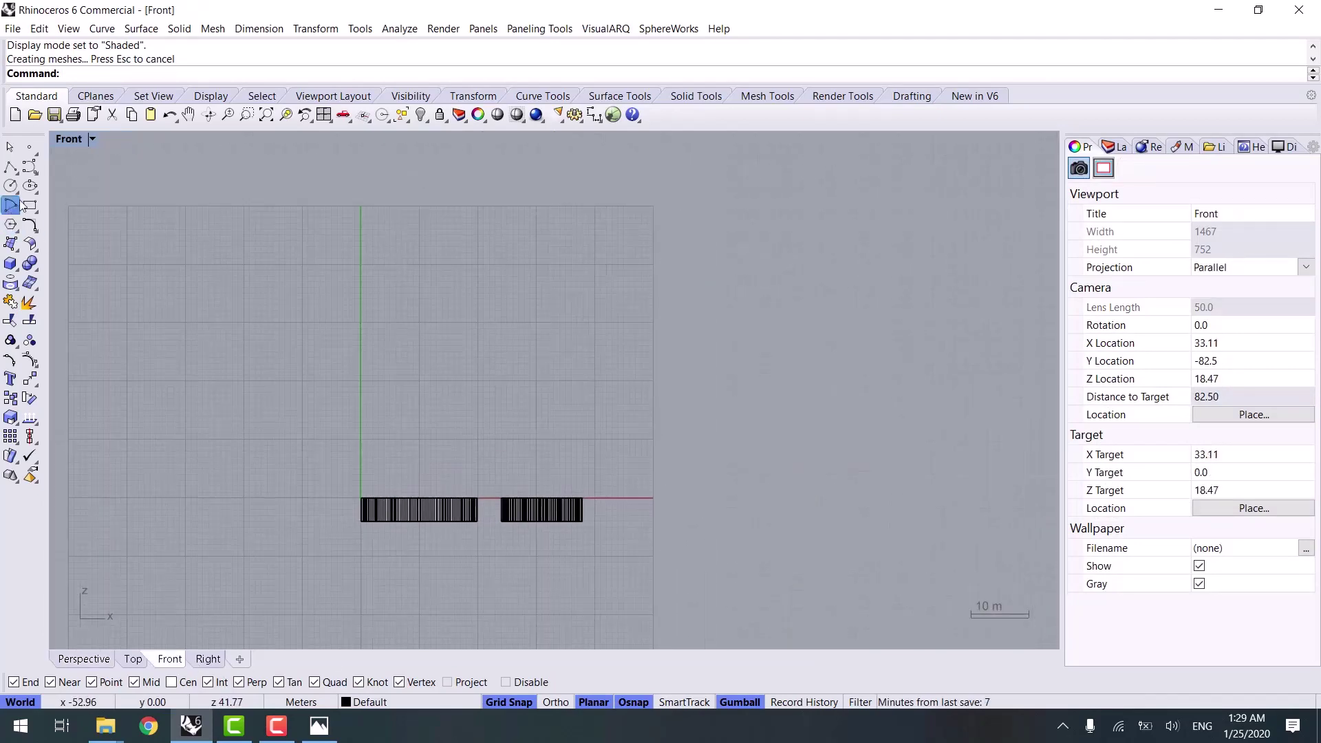
scroll(485, 428, "up", 5)
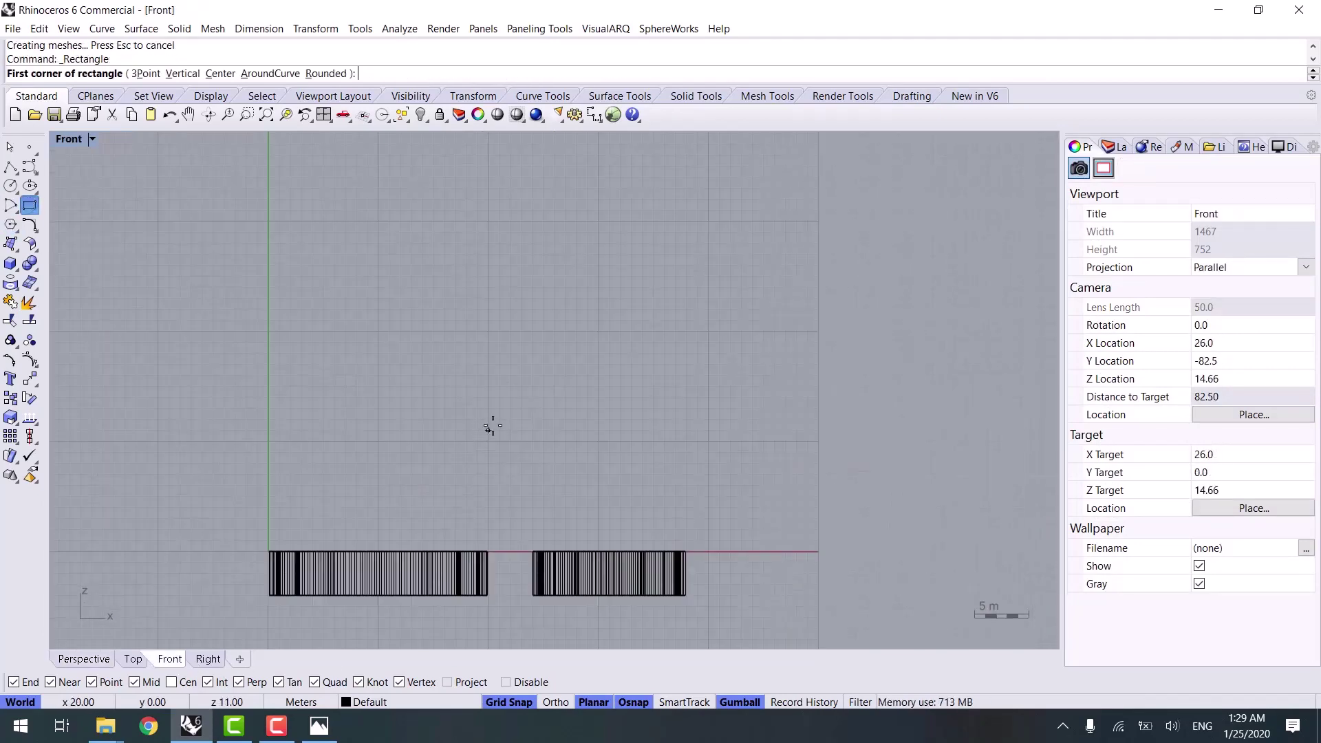
left_click(470, 331)
left_click(503, 365)
key("Return")
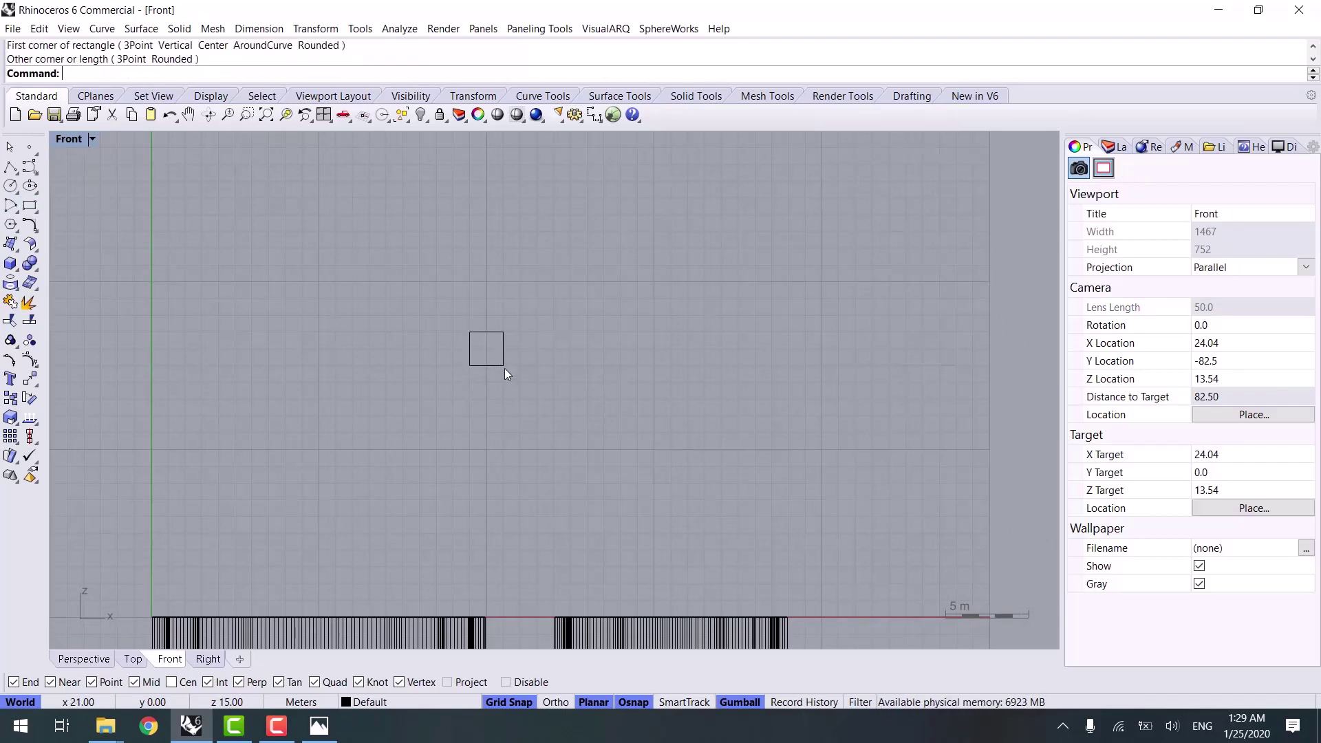
left_click(470, 281)
left_click(503, 315)
Move both squares together about 24 m along the Y axis, behind the star walls
left_click(84, 658)
scroll(633, 384, "down", 3)
right_click_drag(660, 403, 654, 473, "shift")
right_click_drag(655, 473, 495, 482)
left_click_drag(530, 271, 462, 385)
left_click_drag(530, 354, 741, 374)
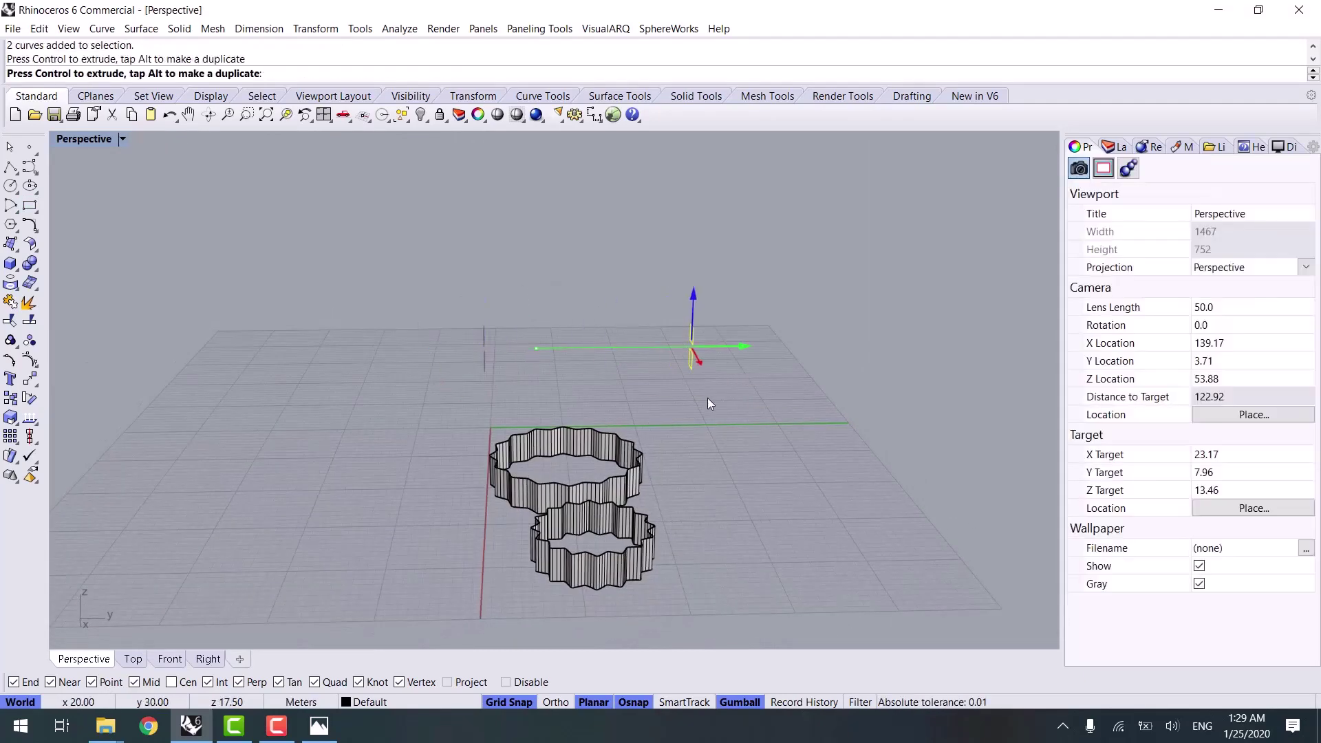
Shift both squares in the Top view about 4 m further along Y and about 1 m back along X
left_click(135, 658)
scroll(495, 447, "down", 5)
scroll(561, 350, "up", 3)
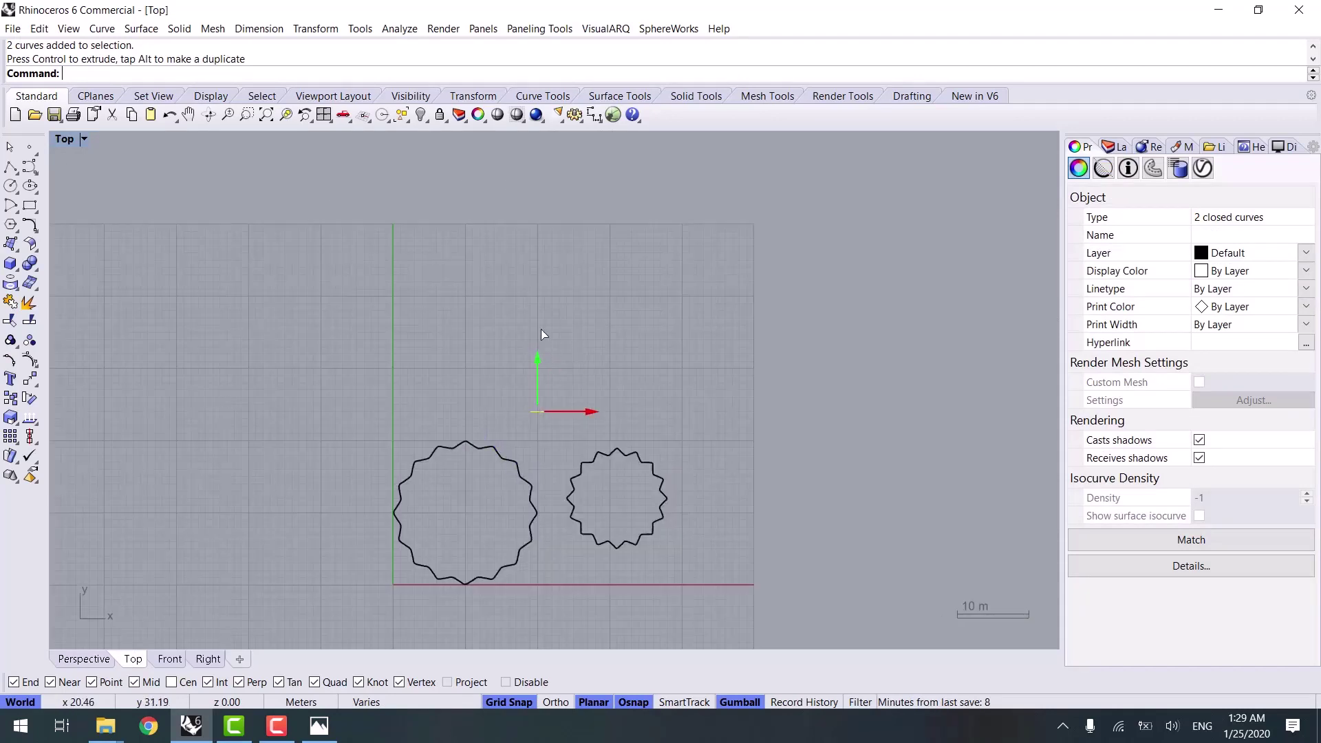
left_click_drag(537, 359, 539, 328)
left_click_drag(589, 386, 577, 390)
key("Escape")
Round all corners of the upper square with FilletCorners, picking a radius of about 0.08 m at one corner
left_click(86, 660)
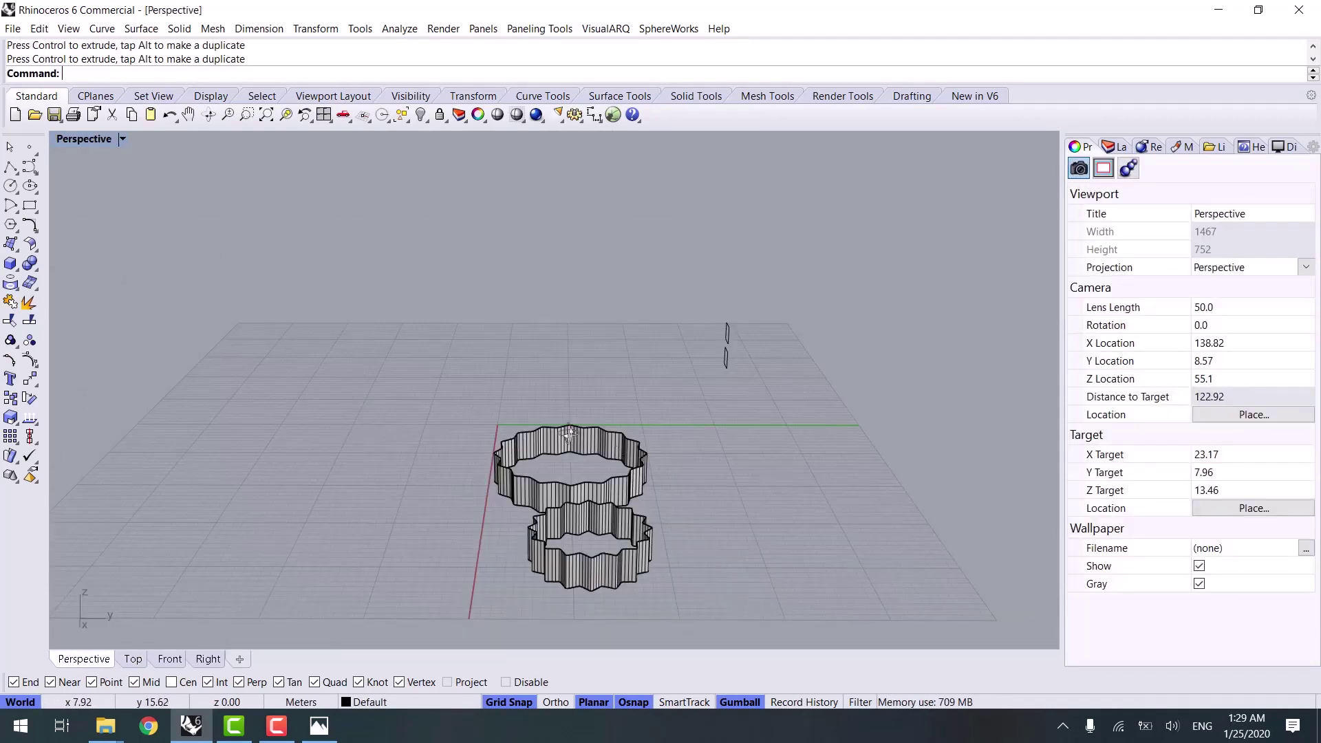
right_click_drag(729, 440, 578, 389)
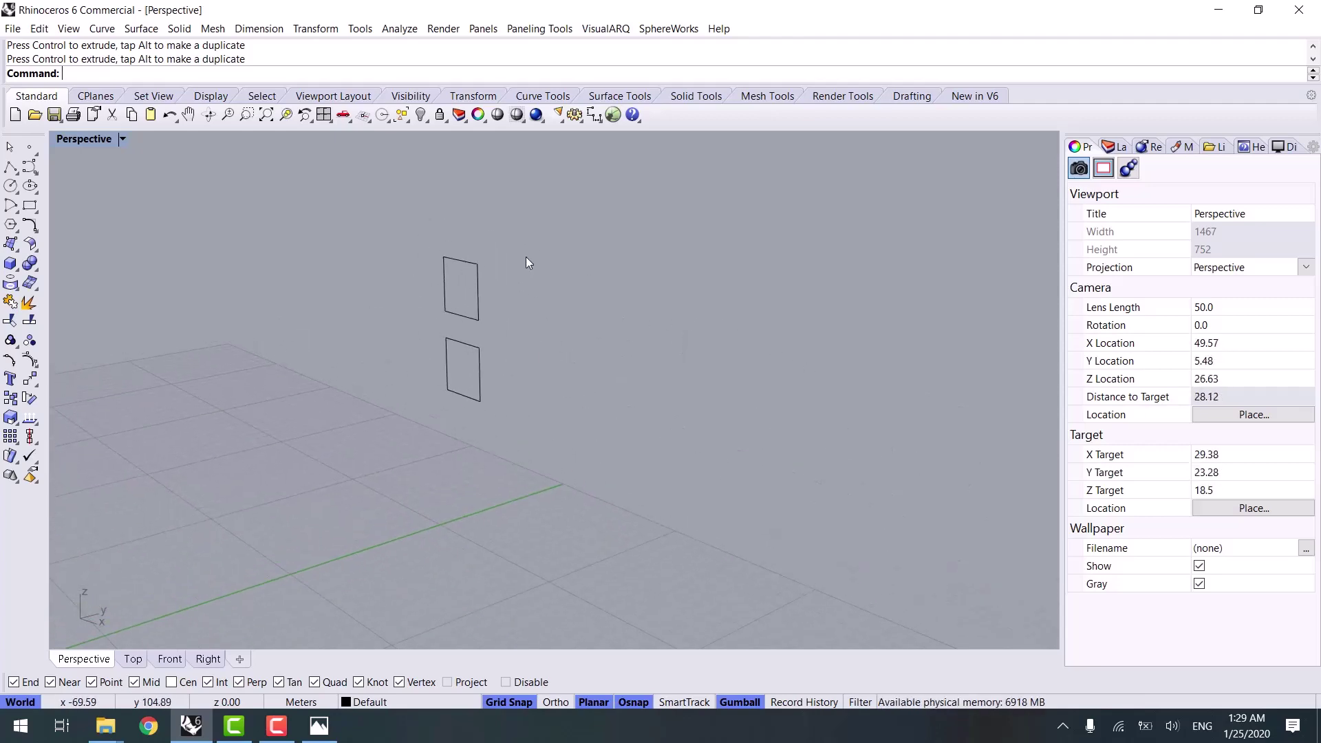
left_click_drag(460, 382, 461, 378)
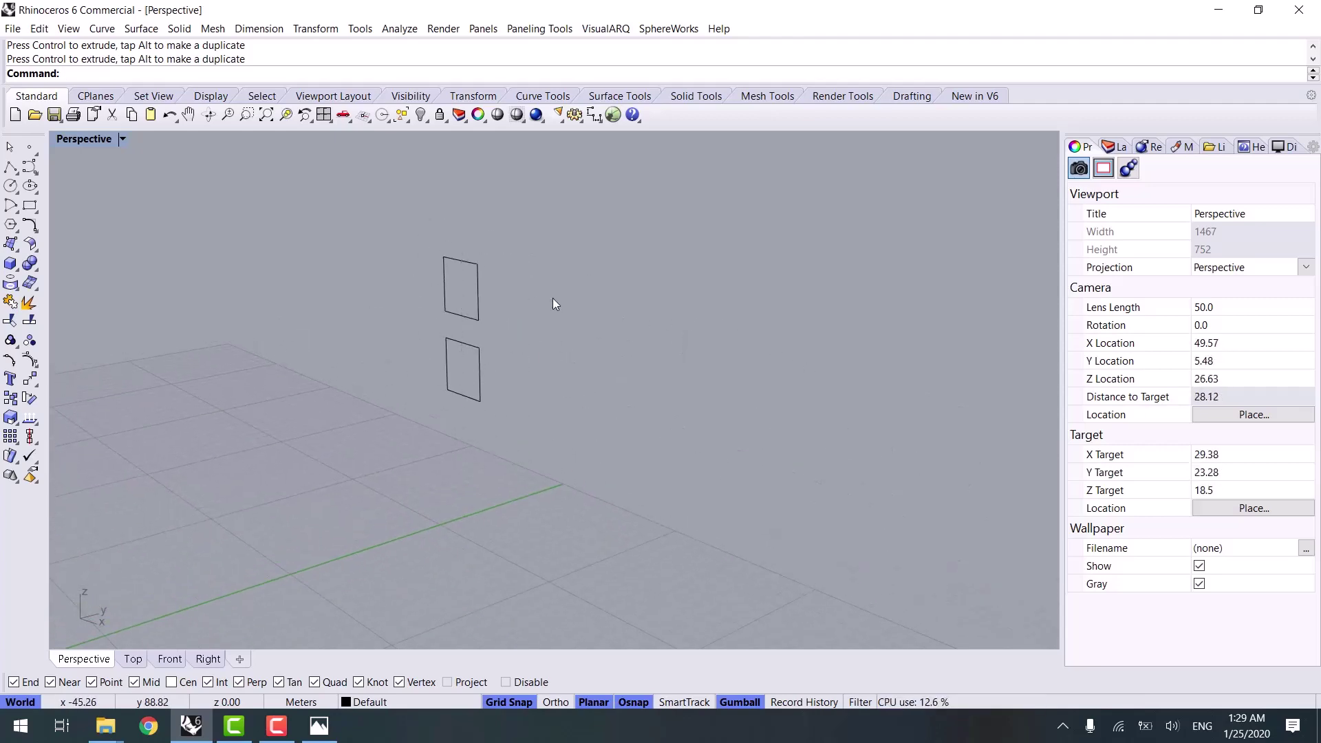
type("FilletCorners")
key("Return")
left_click(445, 279)
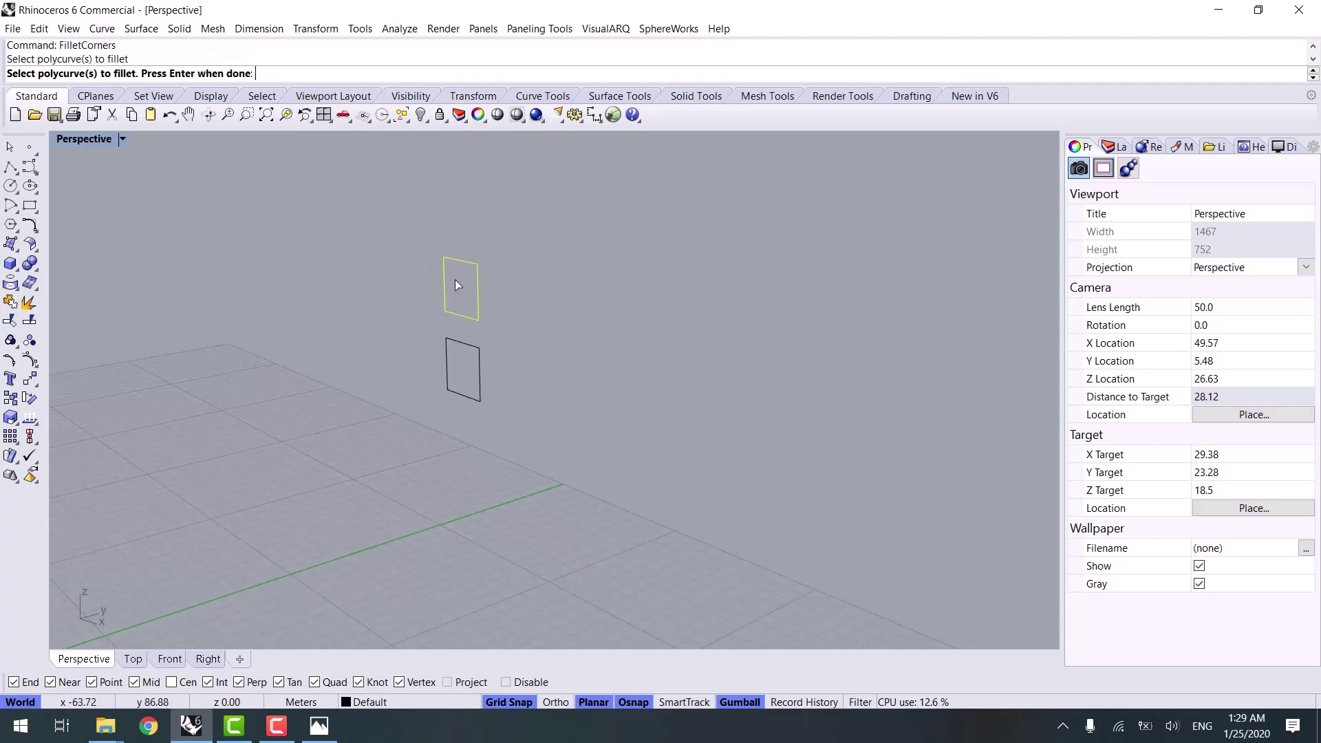
scroll(481, 253, "up", 8)
key("Return")
scroll(506, 239, "up", 3)
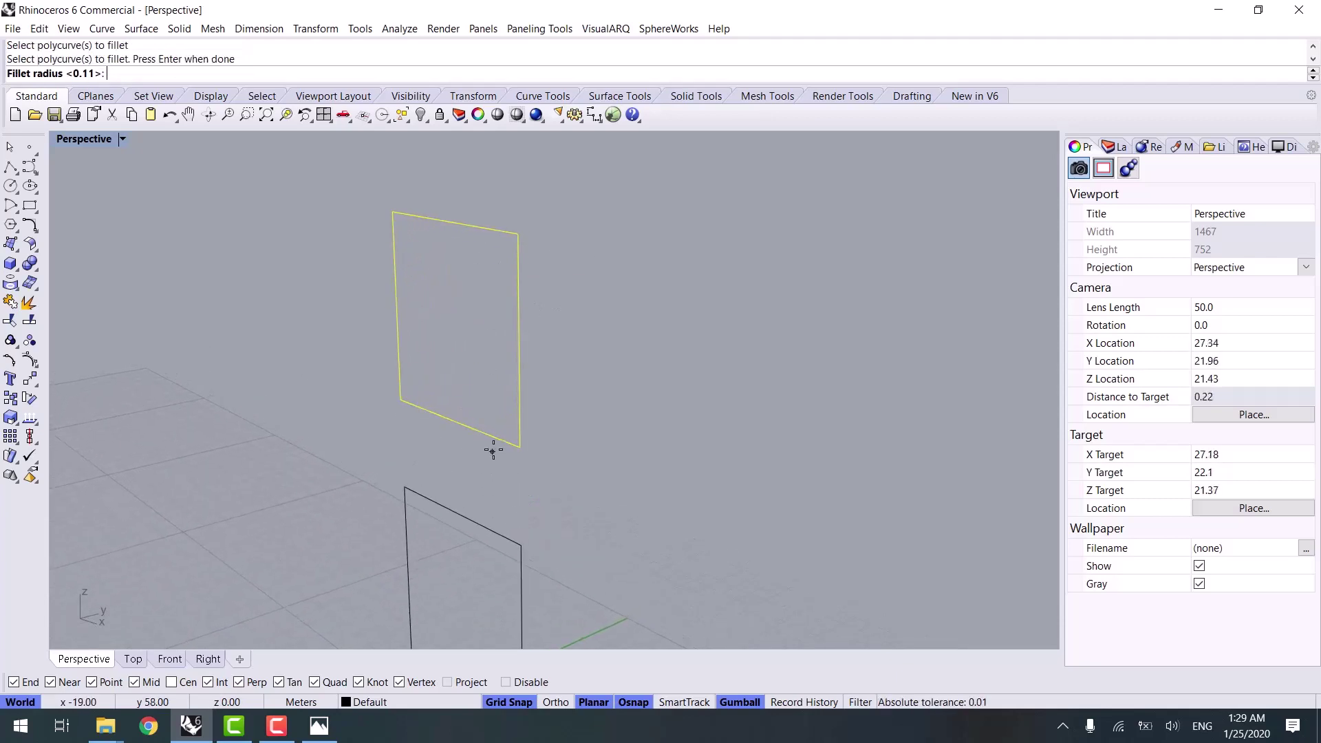
type("zs")
key("Return")
scroll(674, 618, "up", 5)
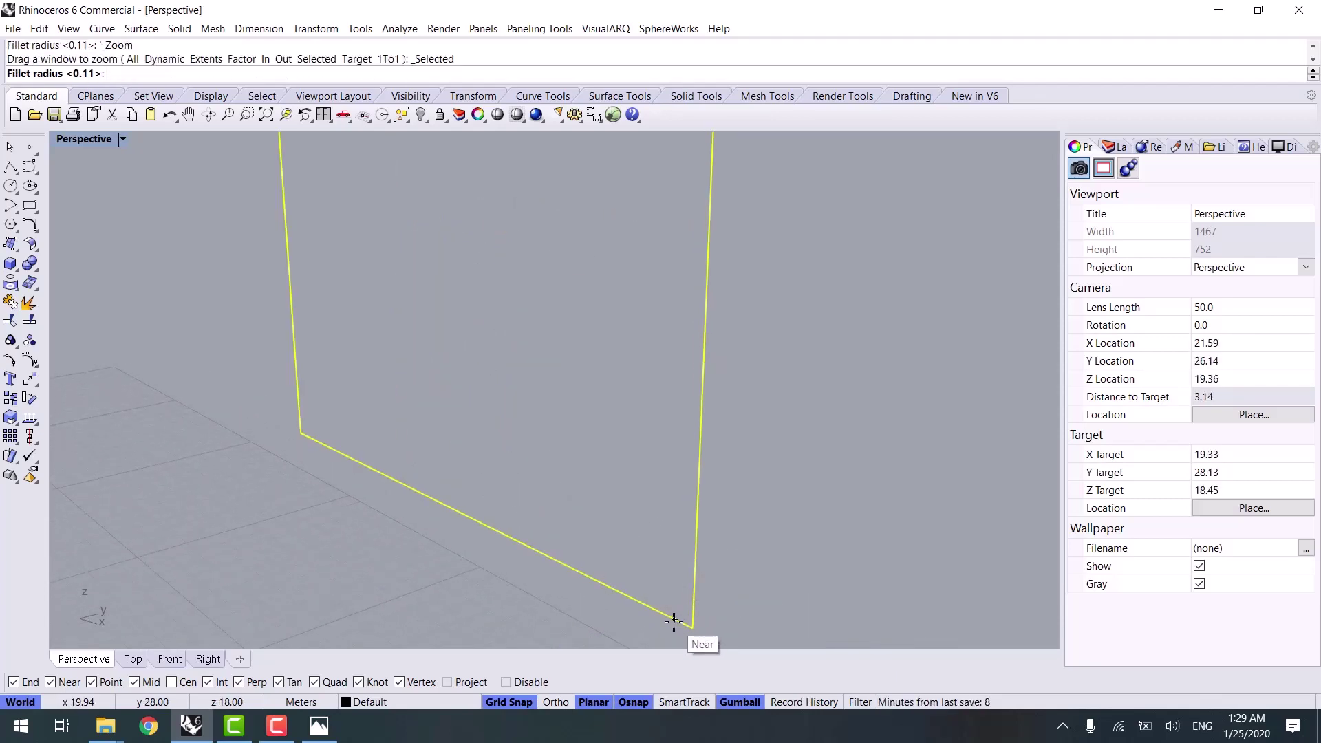
left_click(674, 619)
left_click(694, 609)
scroll(746, 567, "down", 8)
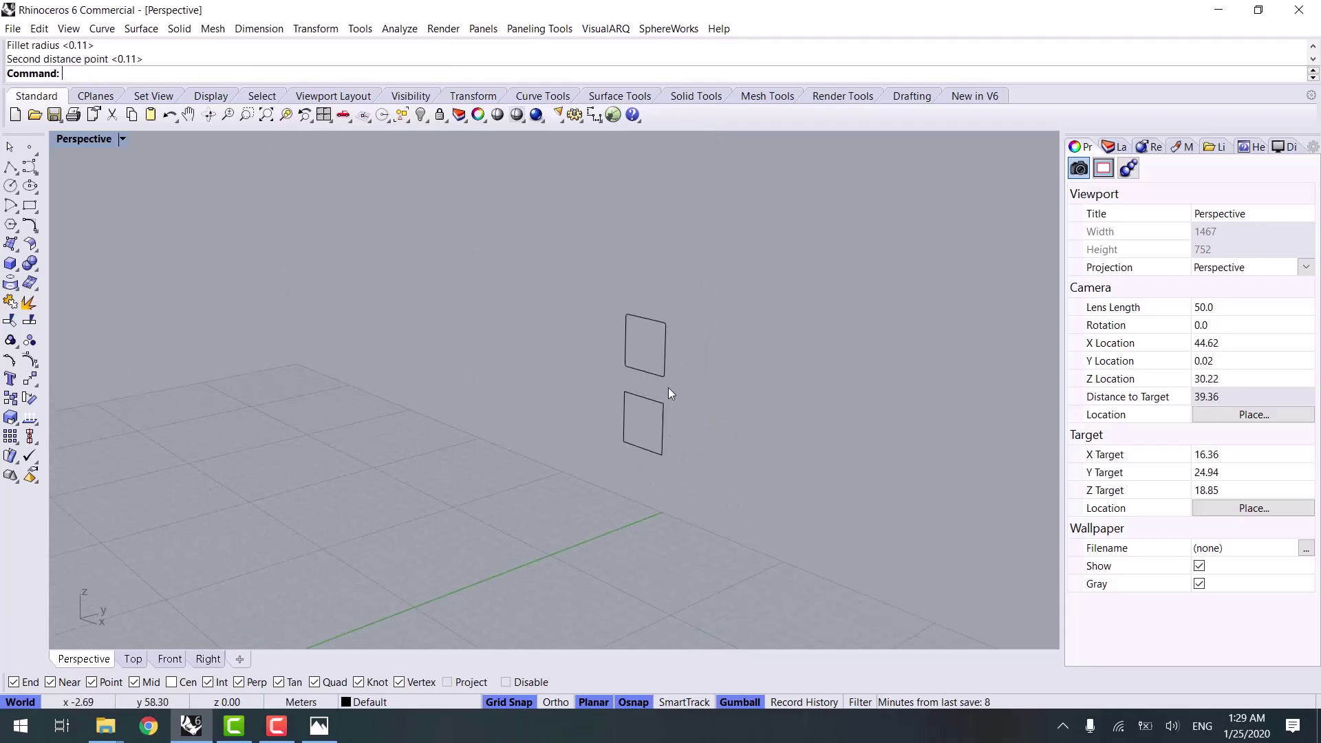
Round all corners of the lower square with FilletCorners, picking a small radius at one corner
scroll(709, 386, "up", 2)
left_click(678, 391)
key("Return")
scroll(674, 499, "up", 5)
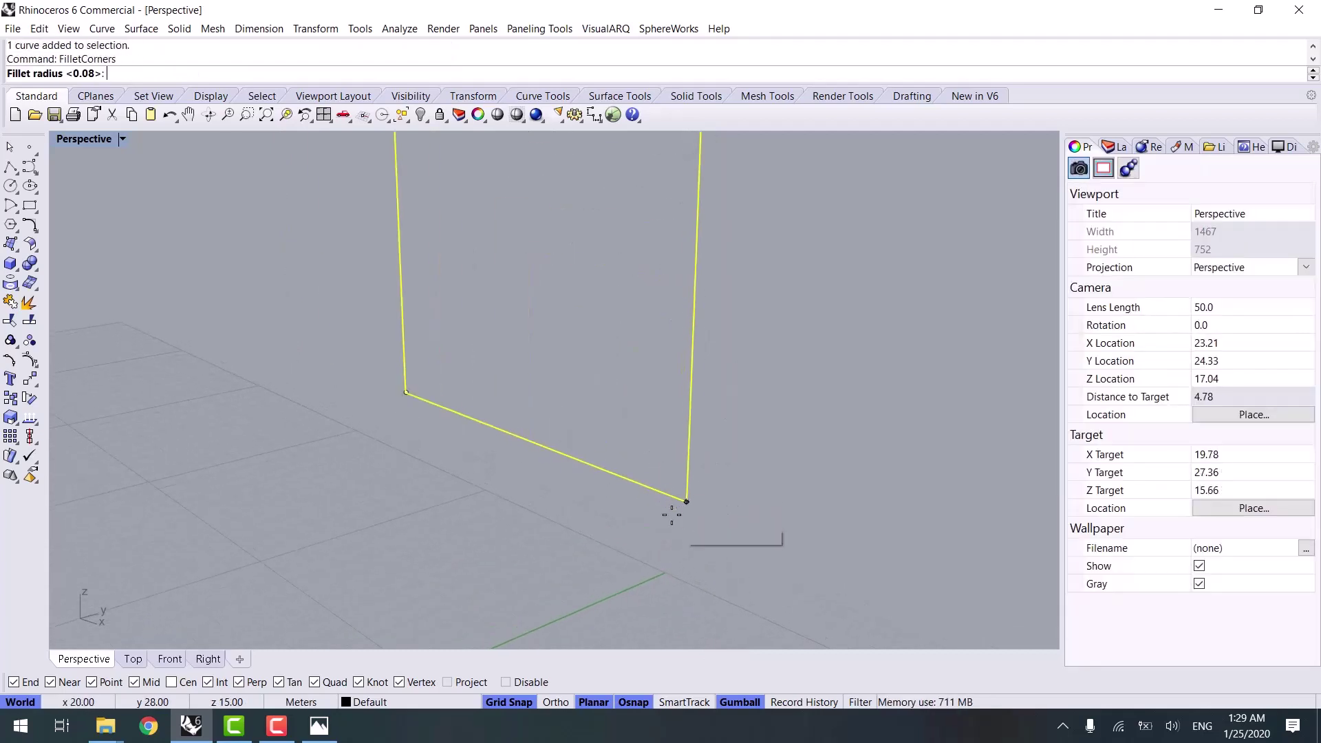
left_click(678, 491)
left_click(694, 478)
scroll(745, 441, "down", 6)
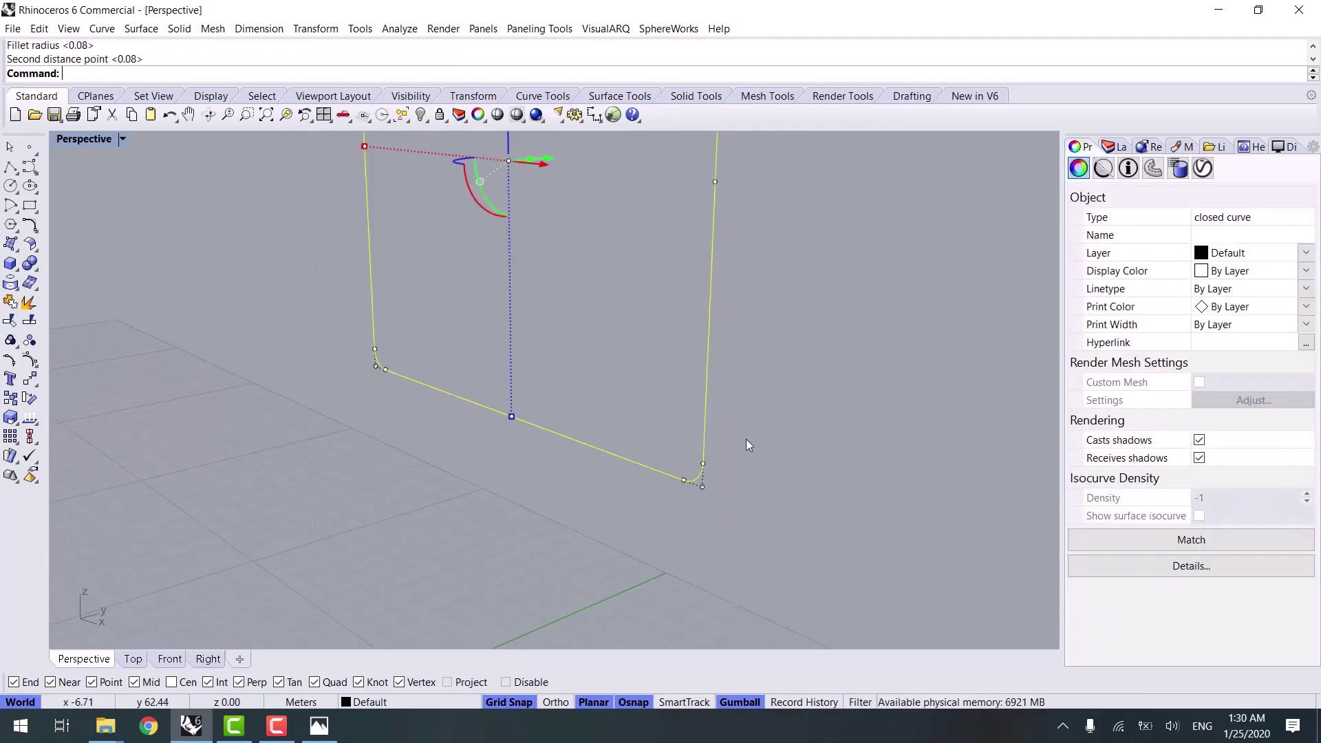
left_click(835, 388)
Rebuild both rounded squares with a point count of 24 and degree 3
scroll(836, 389, "down", 5)
right_click_drag(836, 389, 792, 435, "shift")
key("Return")
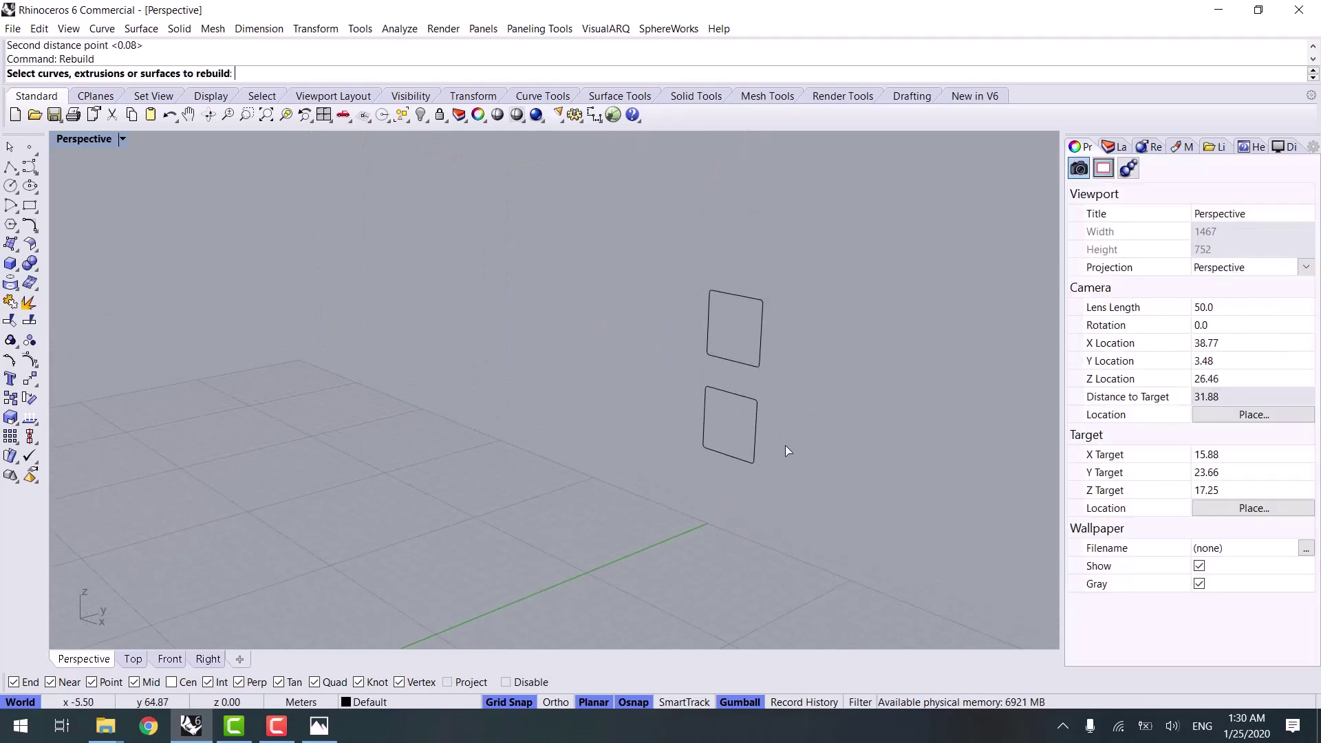
left_click_drag(786, 444, 686, 249)
key("Return")
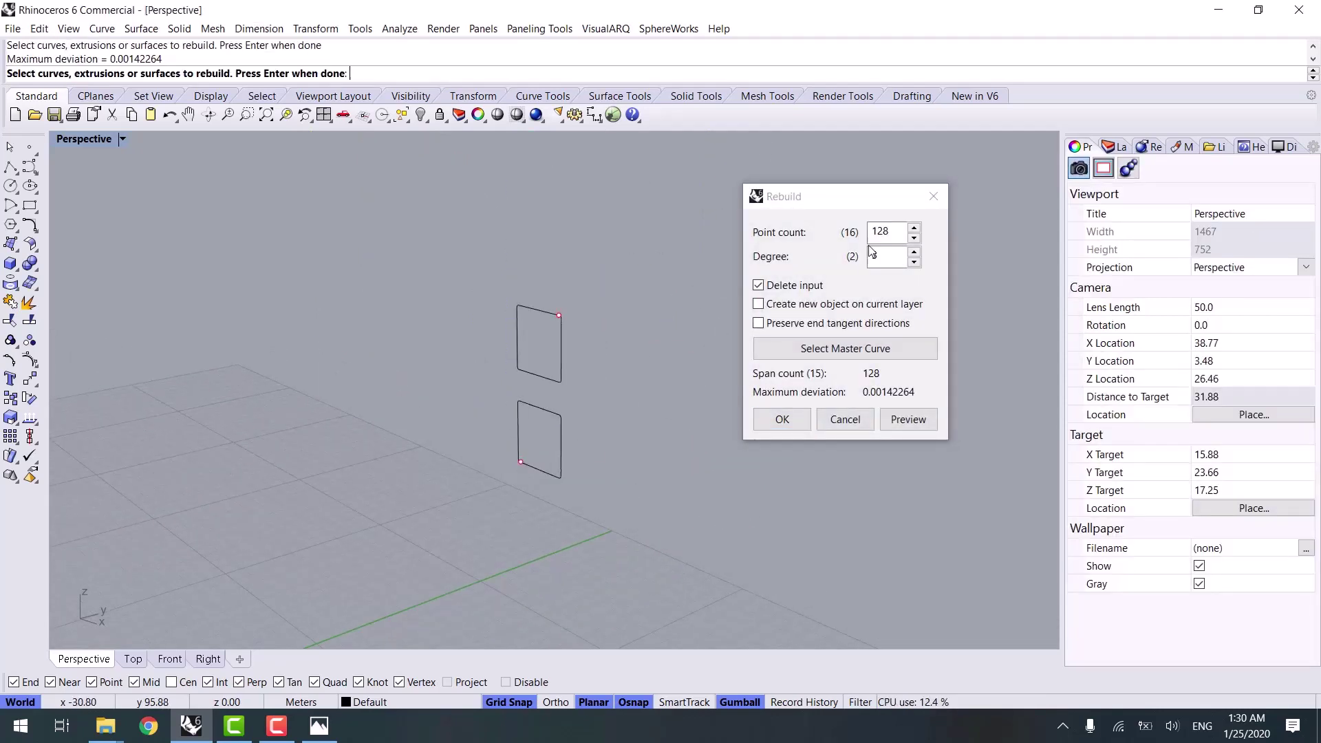
double_click(886, 232)
type("16")
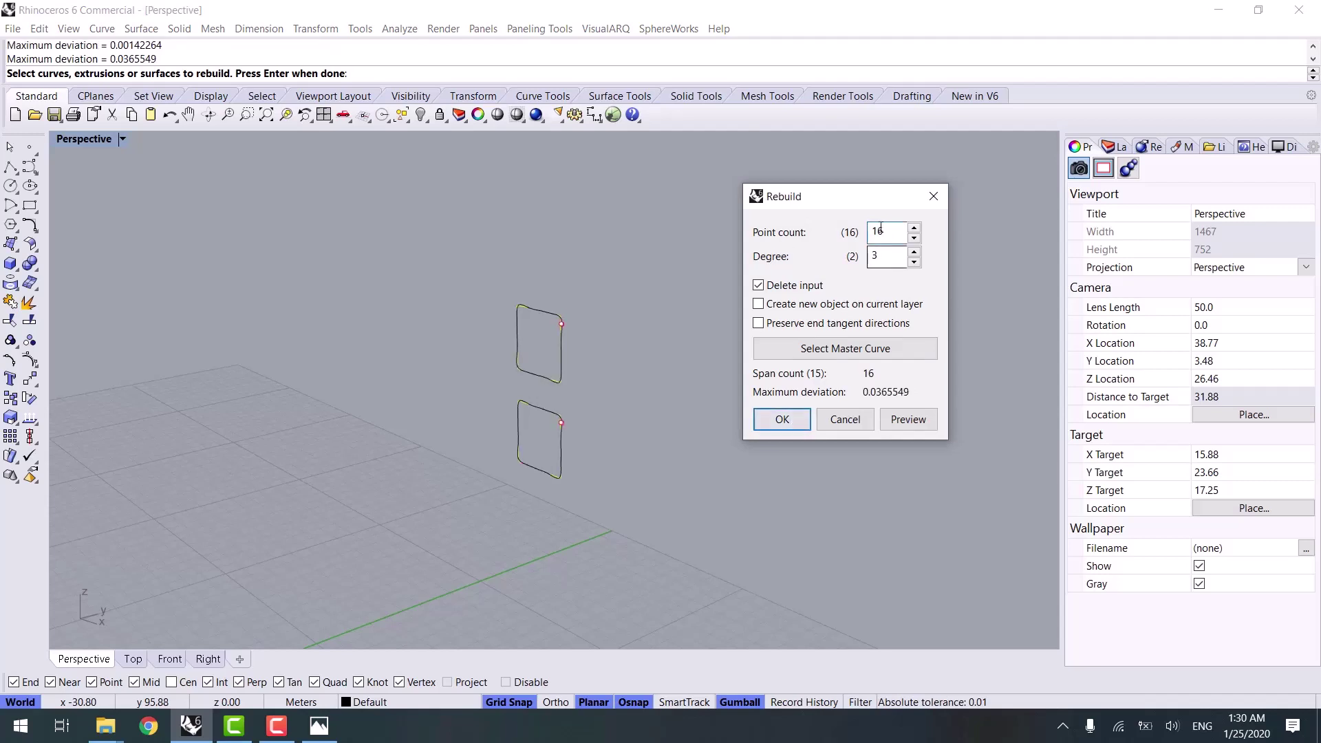
left_click_drag(891, 235, 826, 235)
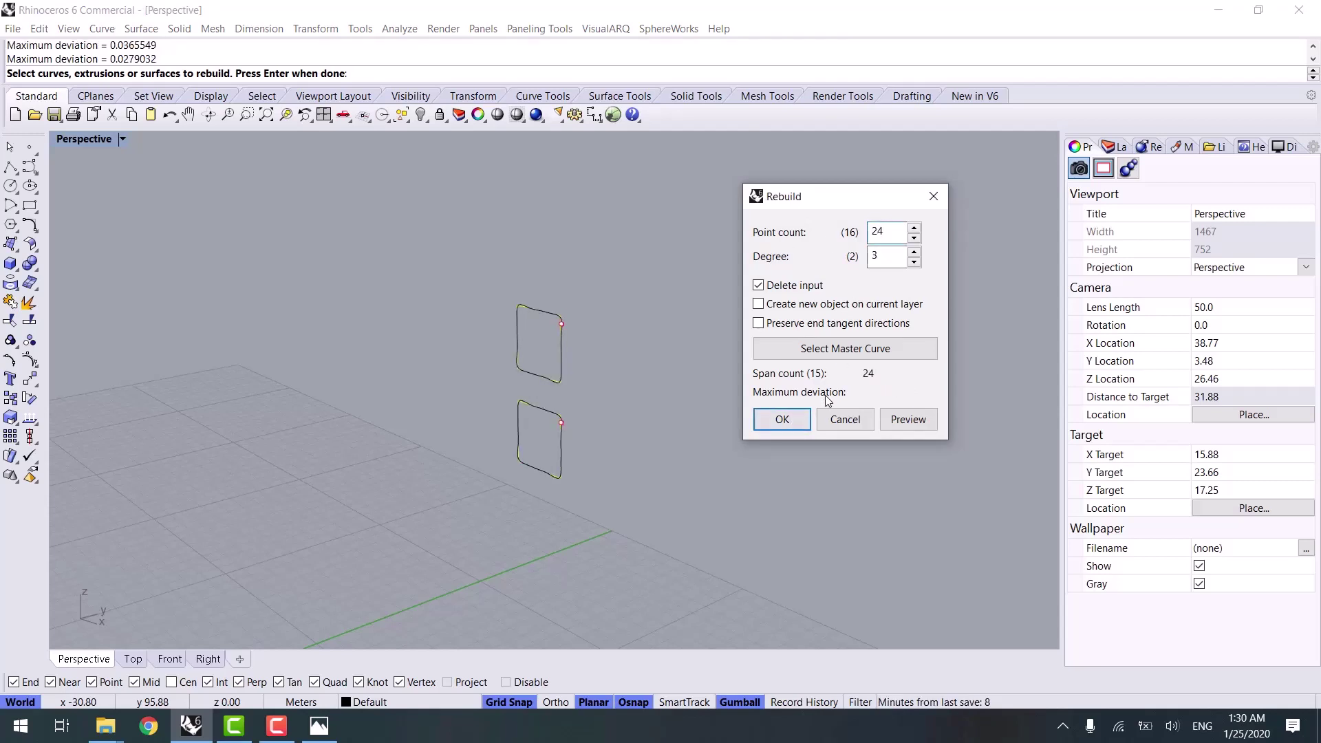
left_click(782, 422)
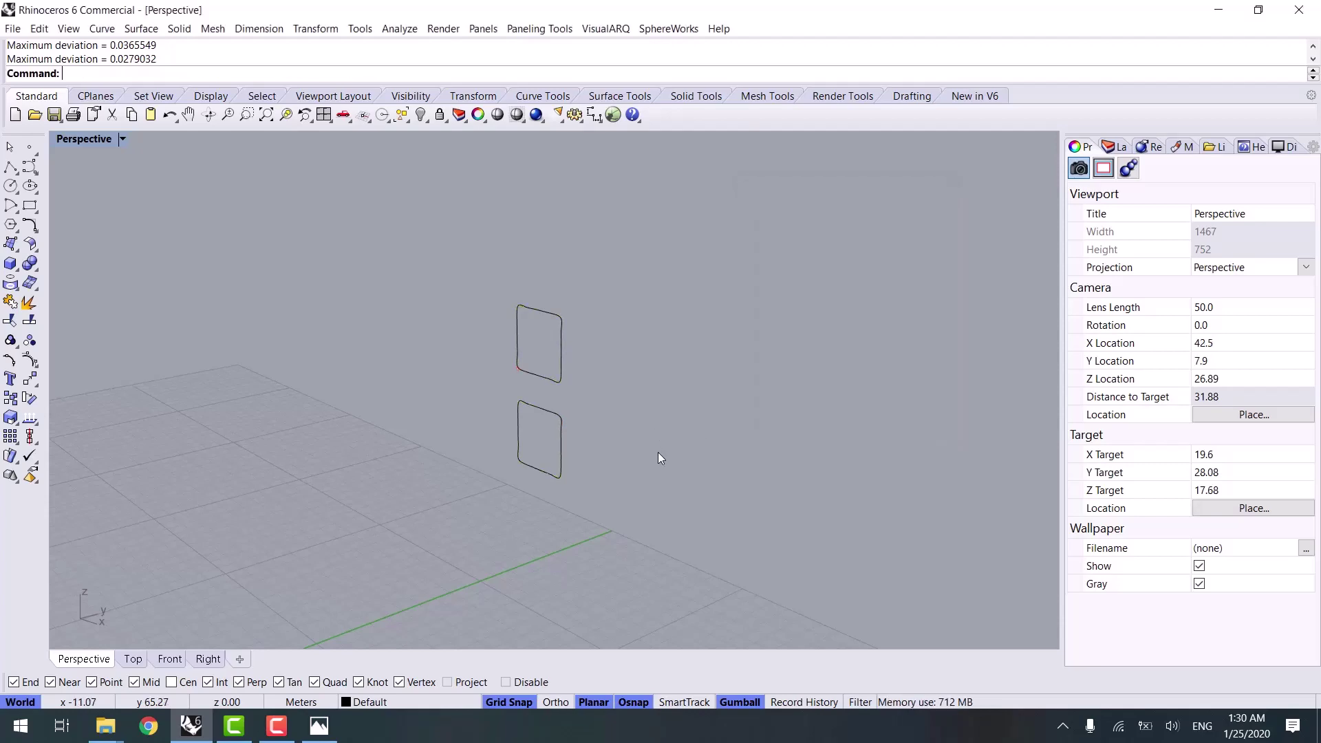
Extrude both rounded squares a short distance along the Y axis, away from the star walls
scroll(658, 452, "down", 3)
right_click_drag(613, 448, 650, 415)
key("ctrl+a")
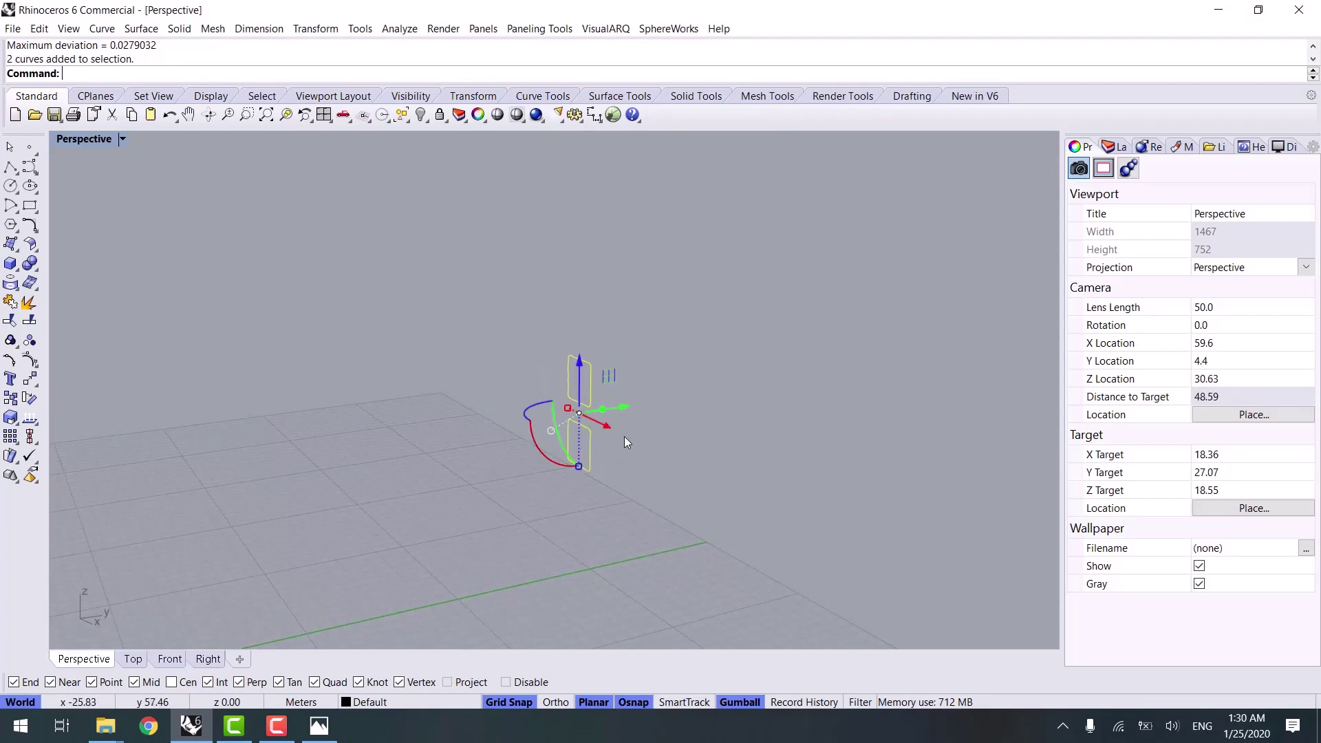
left_click_drag(602, 410, 624, 406)
left_click(772, 380)
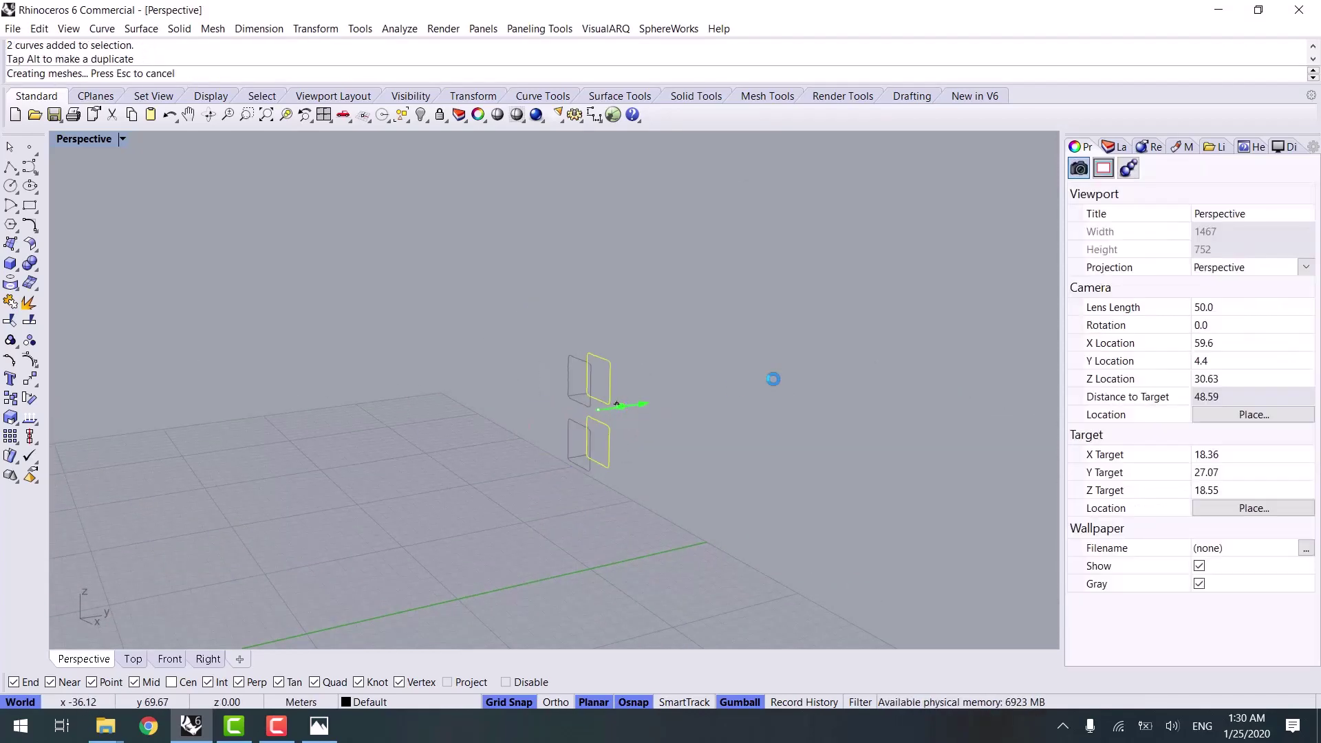
Start a BlendSrf from the top edge of the larger star wall to the near edge of the upper square extrusion
scroll(773, 380, "down", 8)
right_click_drag(756, 399, 740, 437)
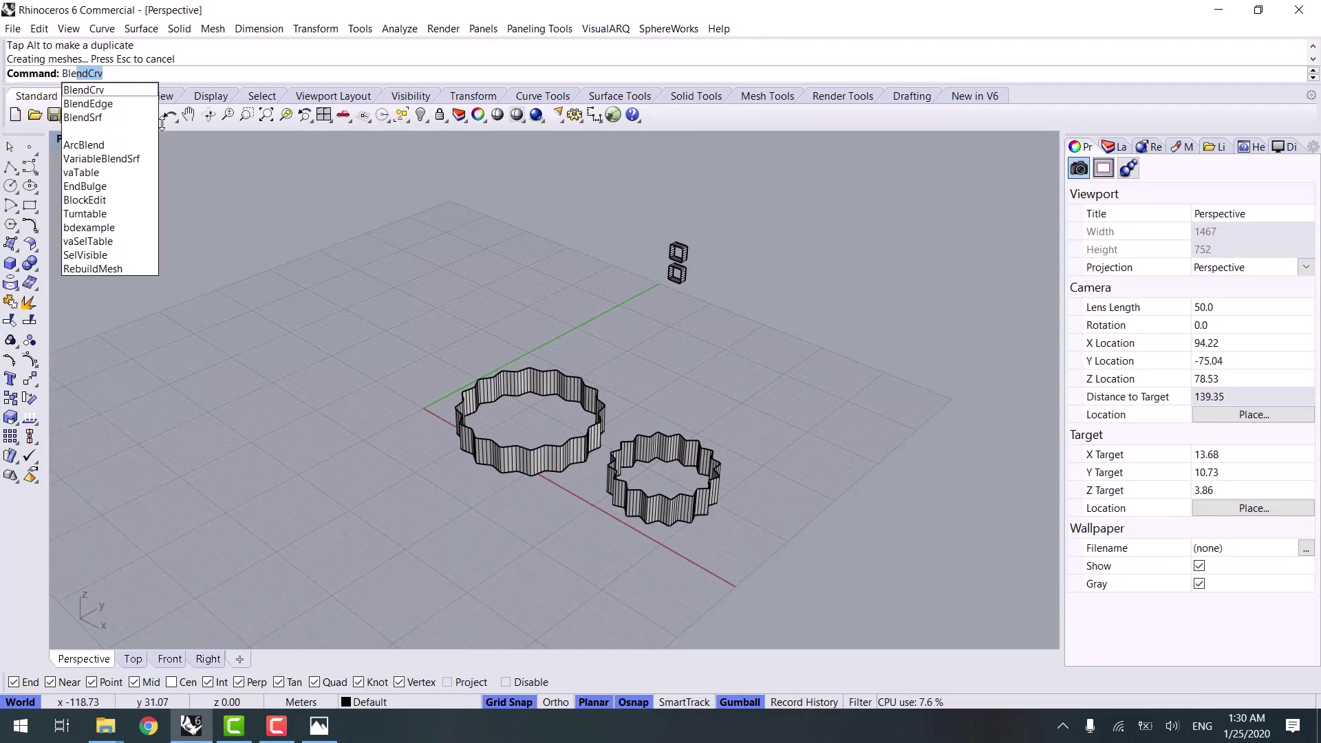
left_click(83, 117)
left_click(584, 390)
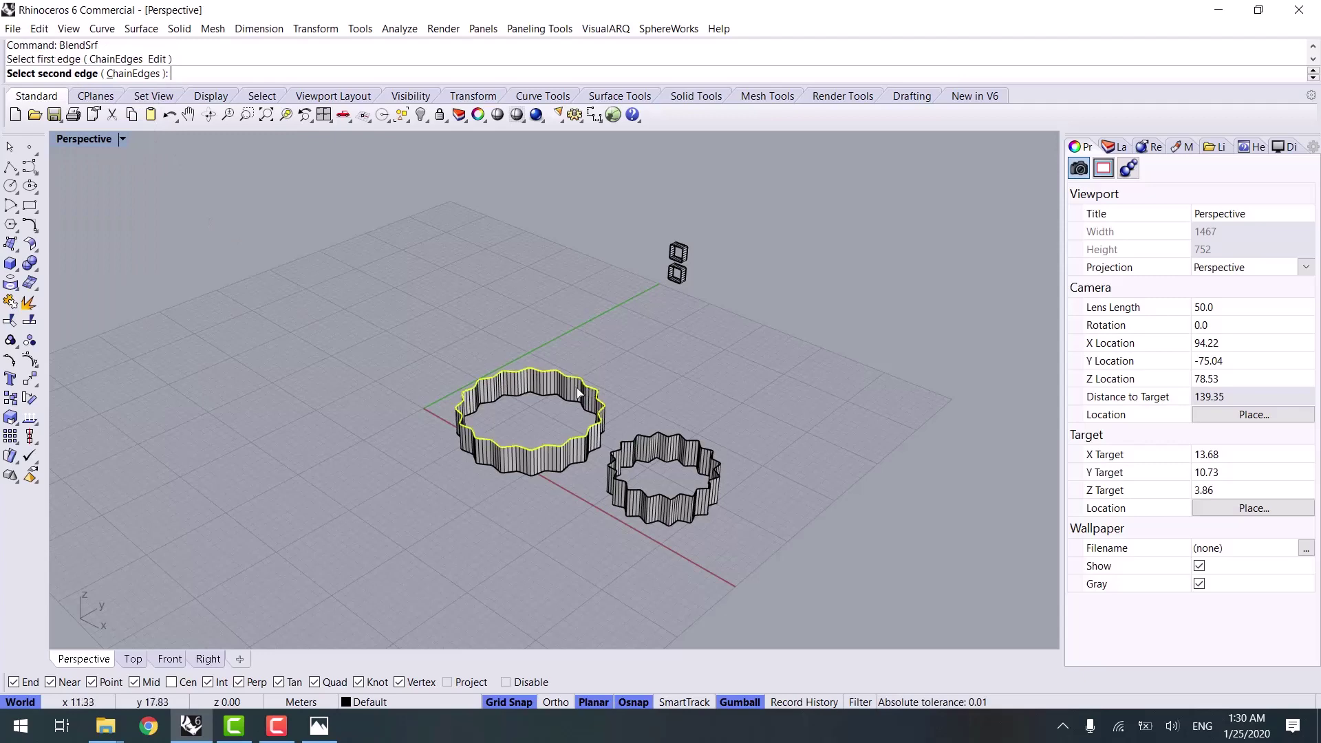
scroll(672, 295, "up", 4)
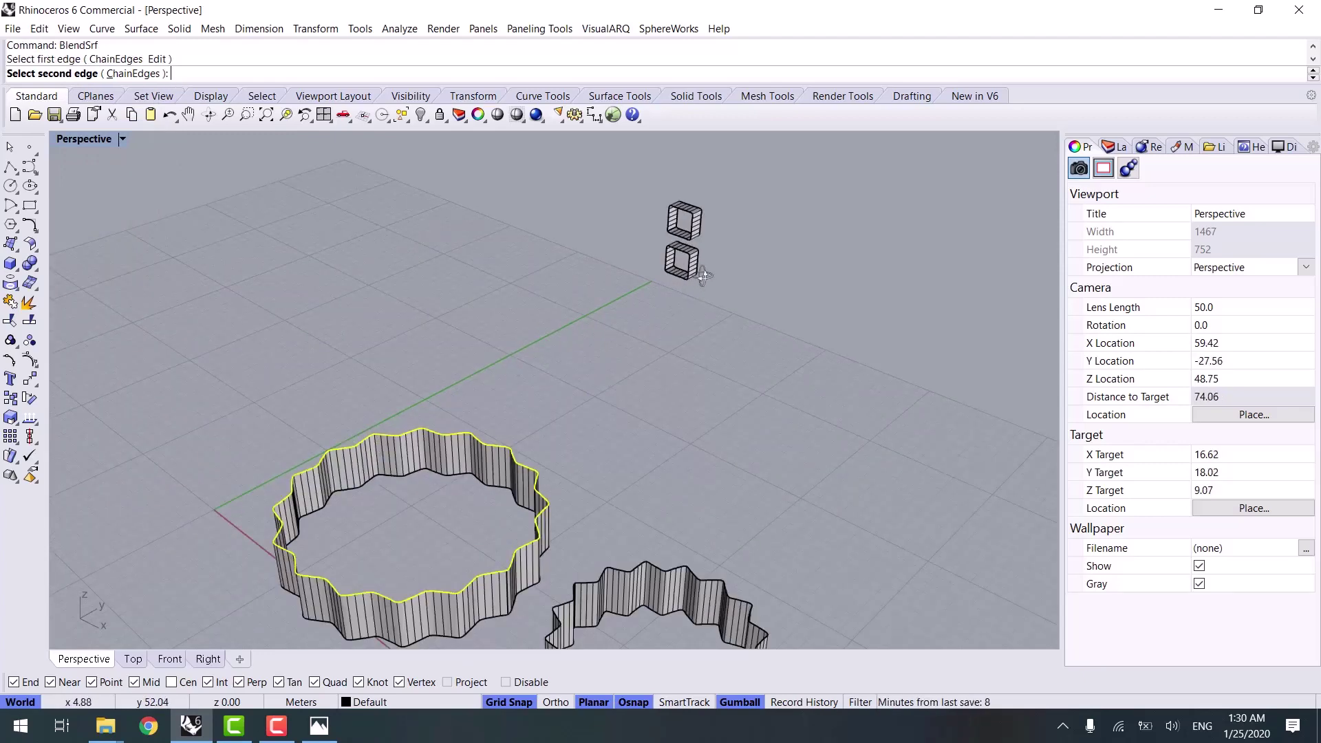
right_click_drag(702, 275, 703, 258)
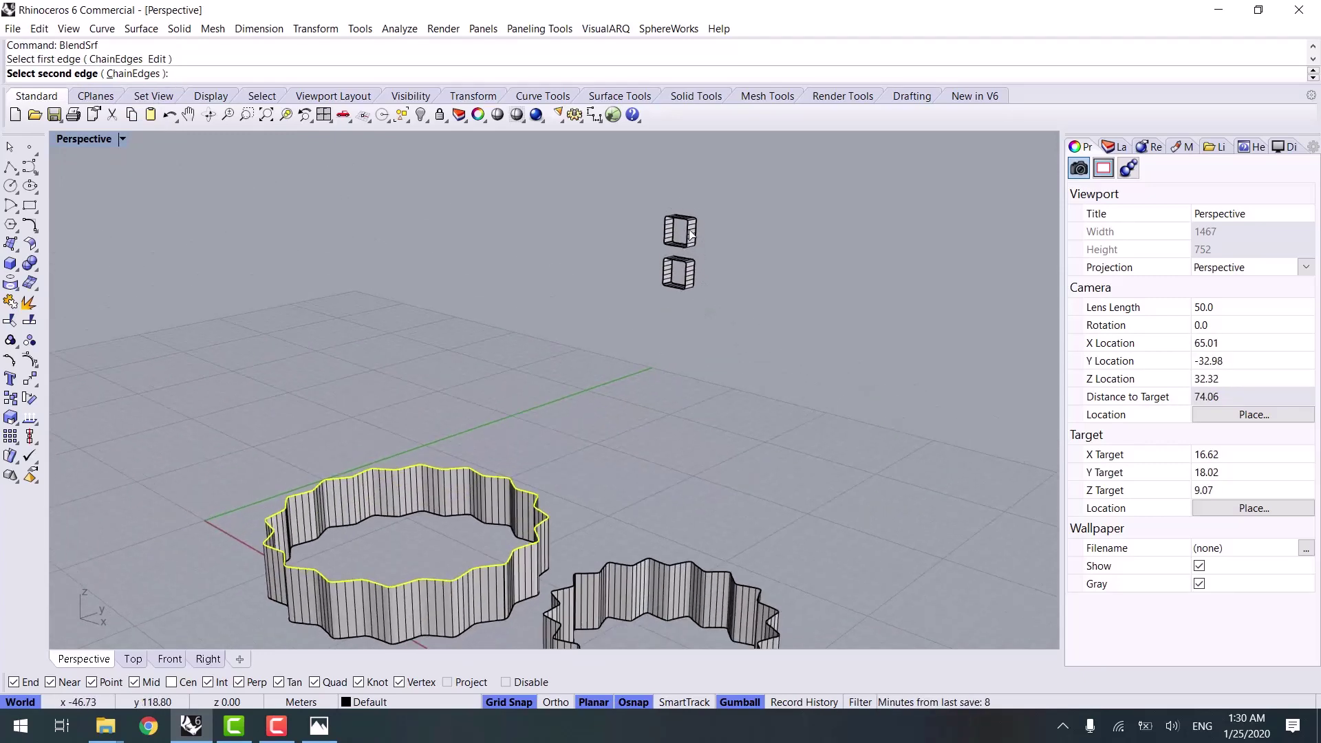
left_click(689, 231)
Shift the seam point along the larger star's top edge to align it with the square's seam, and accept the seams
mouse_move(561, 473)
right_mouse_down()
mouse_move(509, 471)
mouse_move(564, 494)
right_mouse_up()
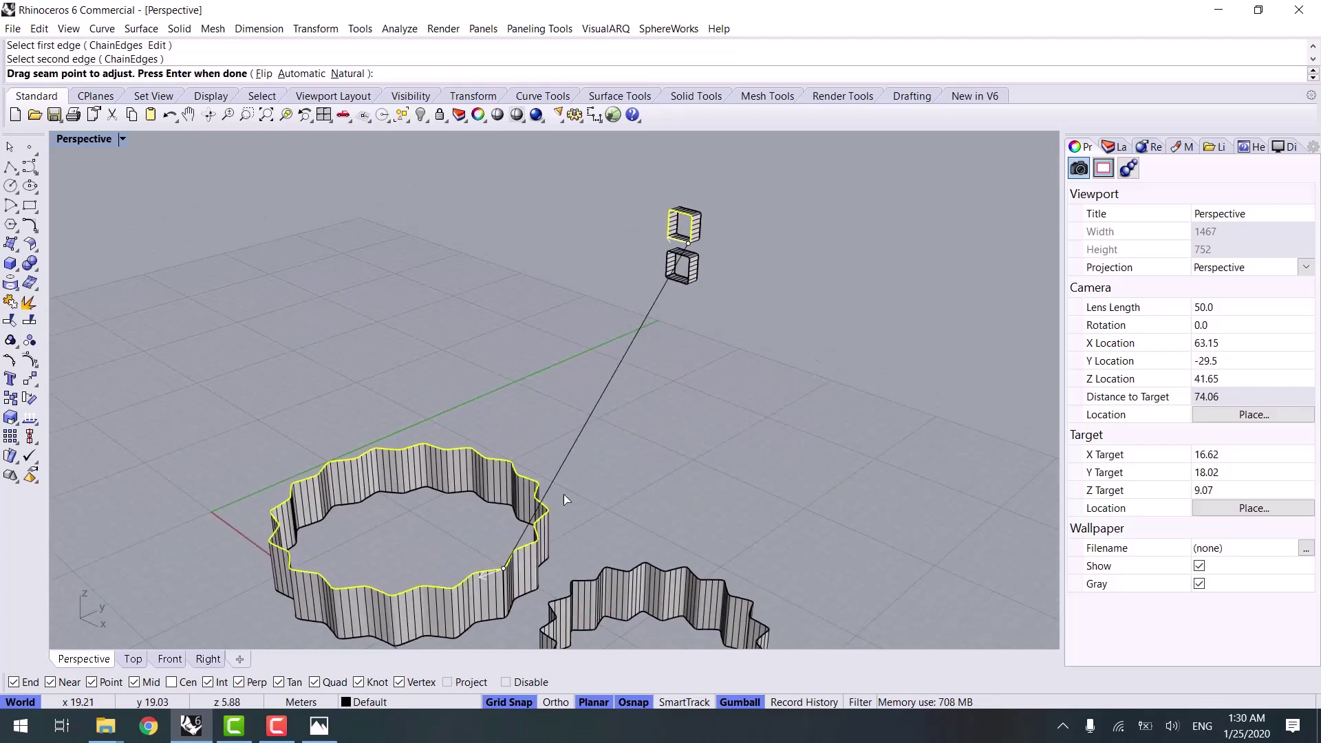
left_click(506, 567)
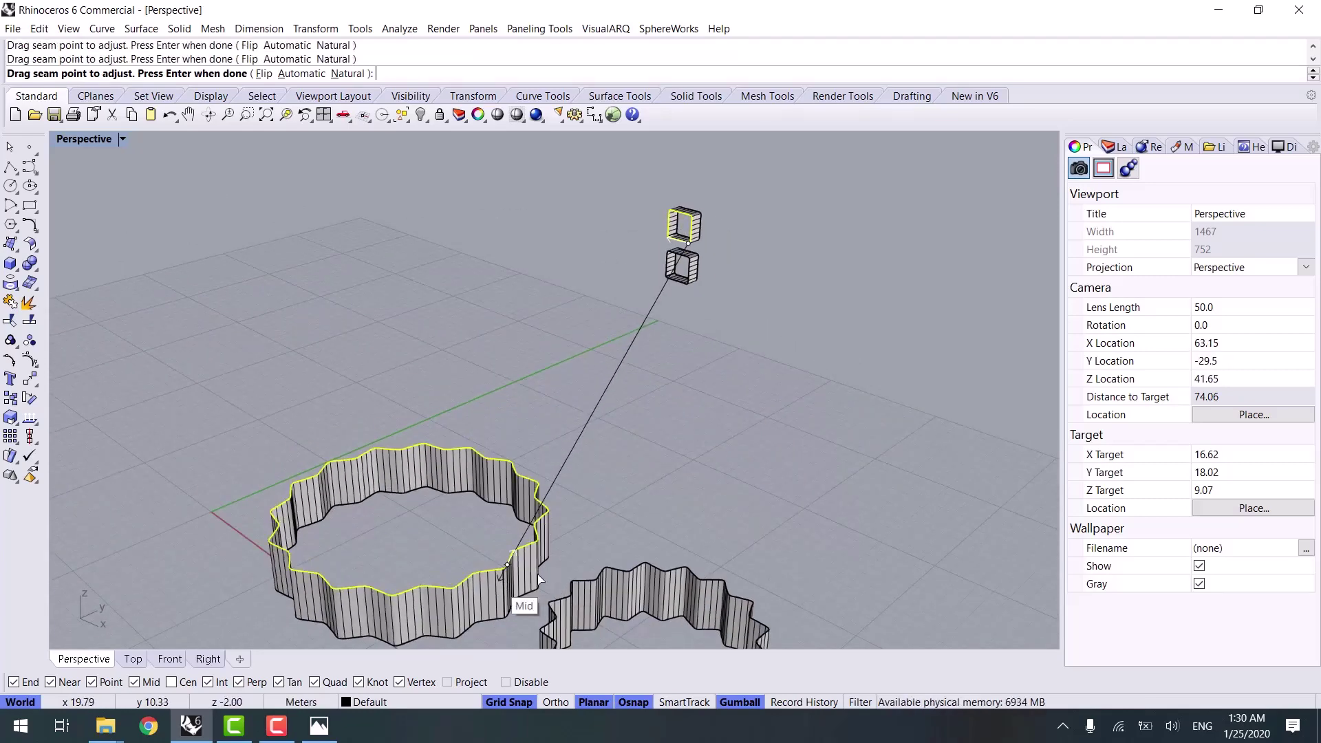
right_click_drag(674, 501, 761, 486)
right_click(717, 475)
right_click_drag(509, 475, 365, 481, "shift")
Switch to the reference photos, examine the glasshouse section drawing, and move the photo window clear of the blend settings
left_click(319, 726)
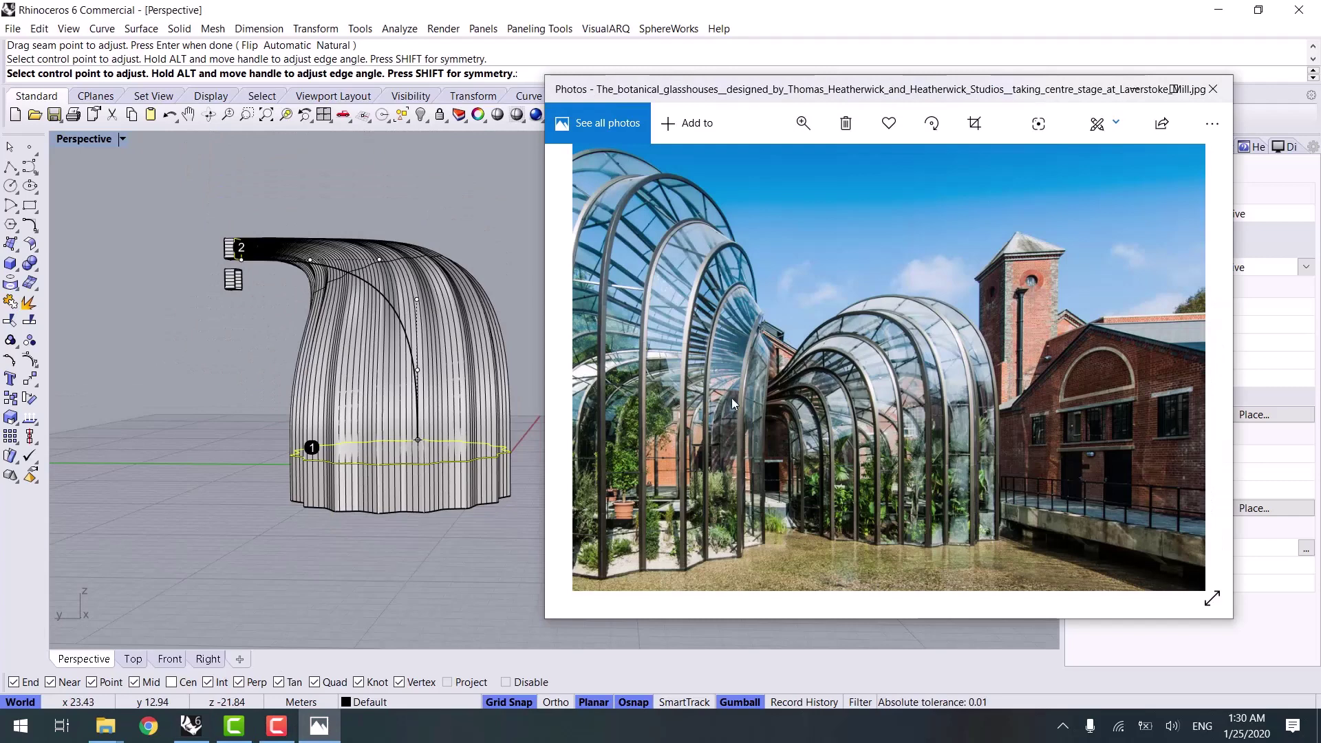
left_click_drag(732, 404, 904, 417)
scroll(831, 459, "down", 3)
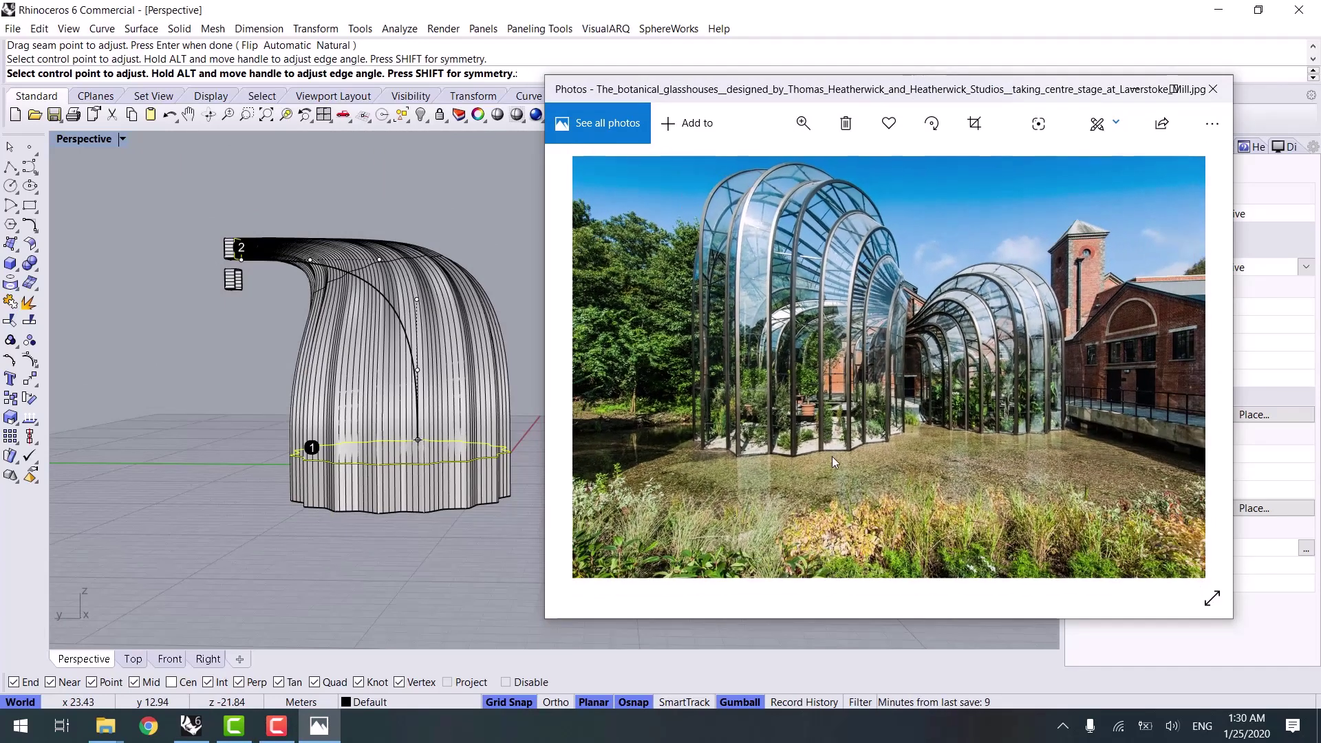
key("Right")
key("Right")
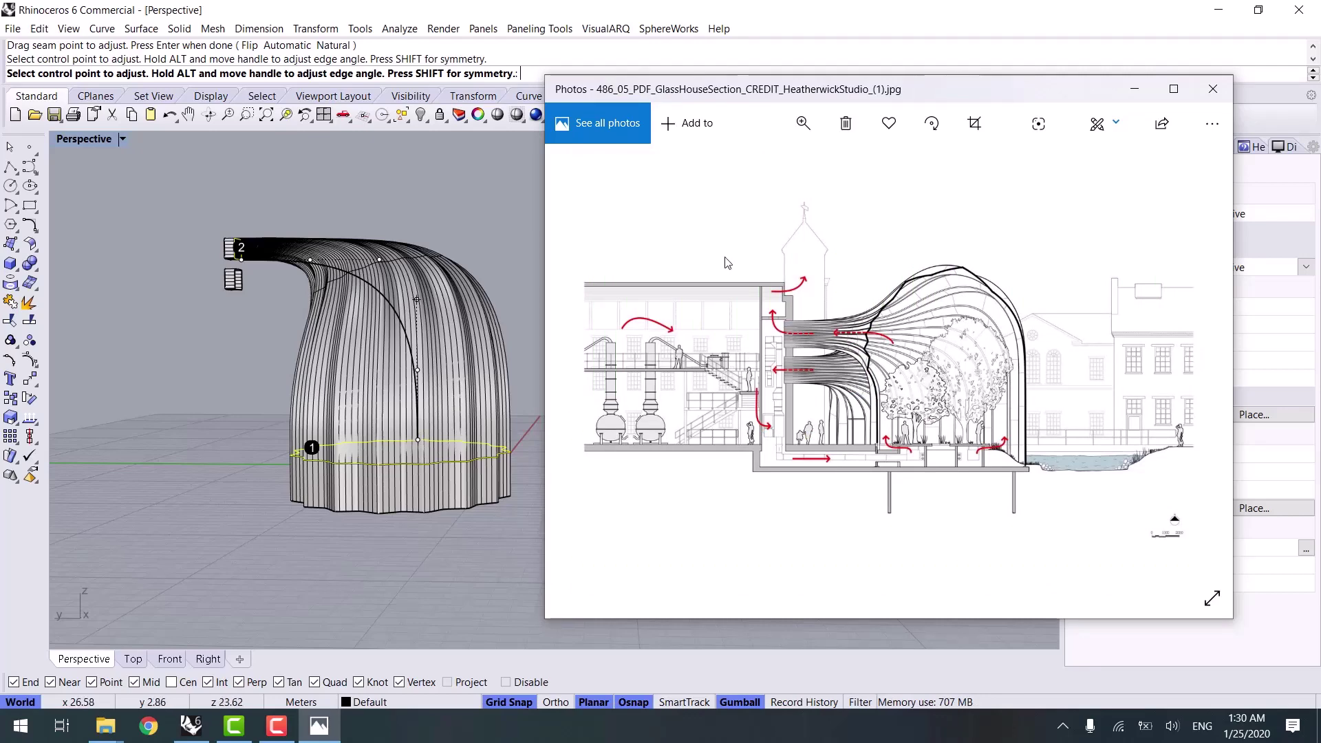
left_click_drag(860, 86, 839, 512)
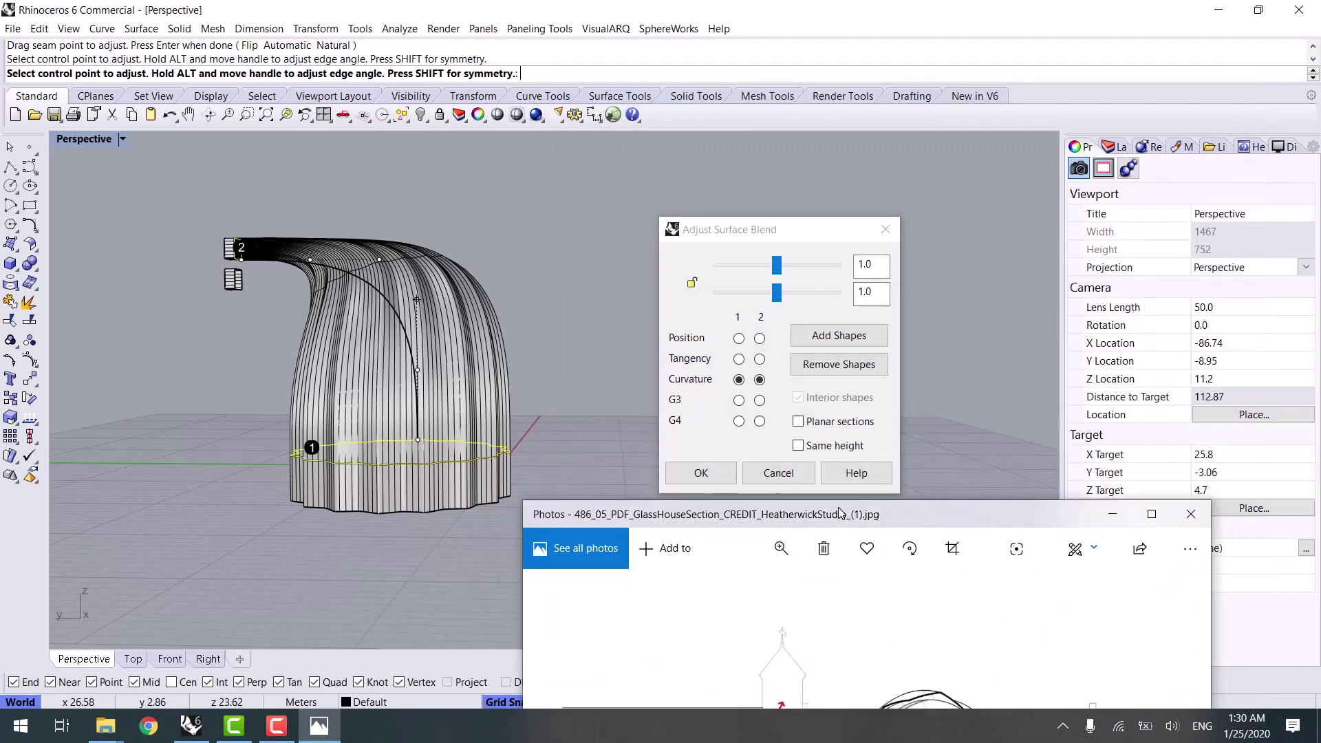
Adjust the larger blend's bulge values to 1.434 and 0.946, enable Record History, and accept the surface
left_click(755, 237)
mouse_move(735, 219)
left_mouse_down()
mouse_move(766, 218)
mouse_move(743, 219)
left_mouse_up()
right_click_drag(513, 292, 322, 299)
left_click_drag(736, 246, 758, 264)
right_click_drag(322, 333, 543, 348)
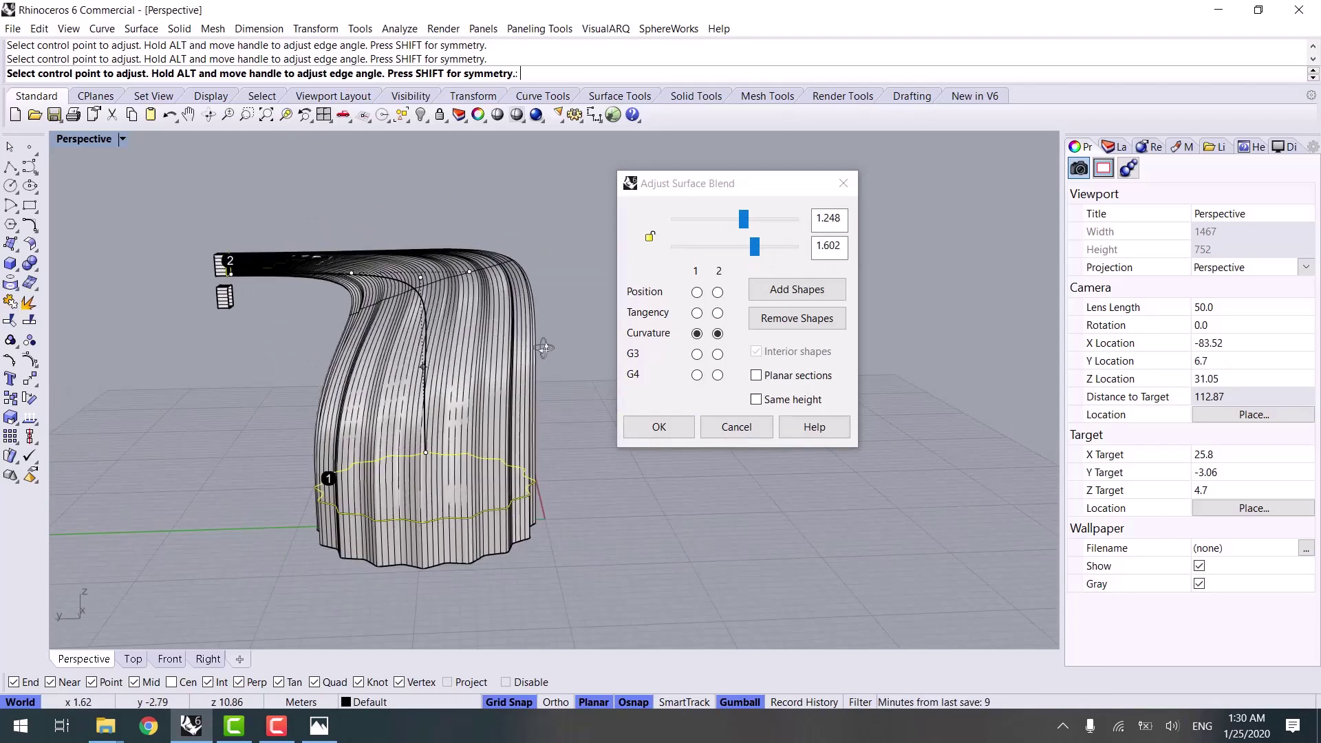
mouse_move(745, 234)
left_mouse_down()
mouse_move(678, 235)
mouse_move(737, 228)
mouse_move(743, 249)
mouse_move(731, 248)
left_mouse_up()
right_click_drag(172, 343, 165, 530)
left_click_drag(734, 221, 750, 221)
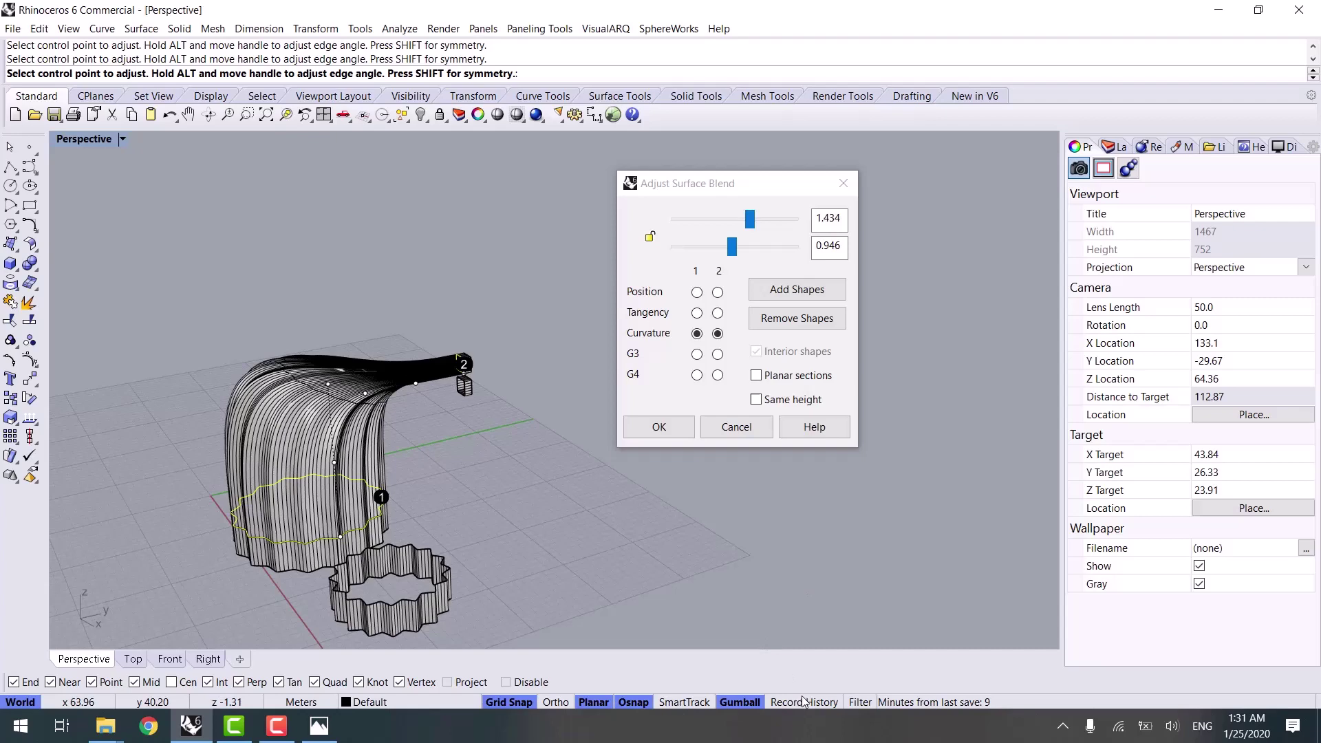
key("Return")
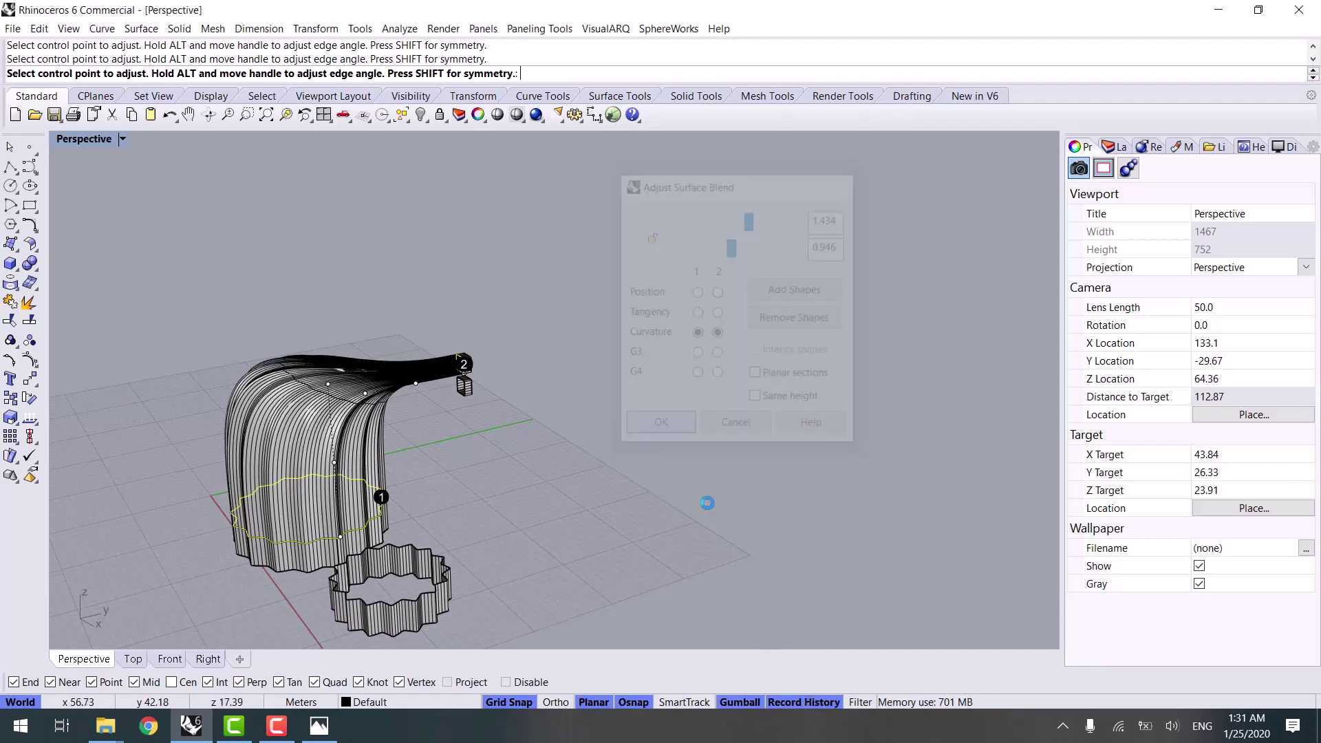
Raise both square extrusions with their curves and move them farther from the star walls along the Y axis, fine-tuning their height
right_click_drag(673, 525, 542, 403)
left_click_drag(638, 528, 638, 528)
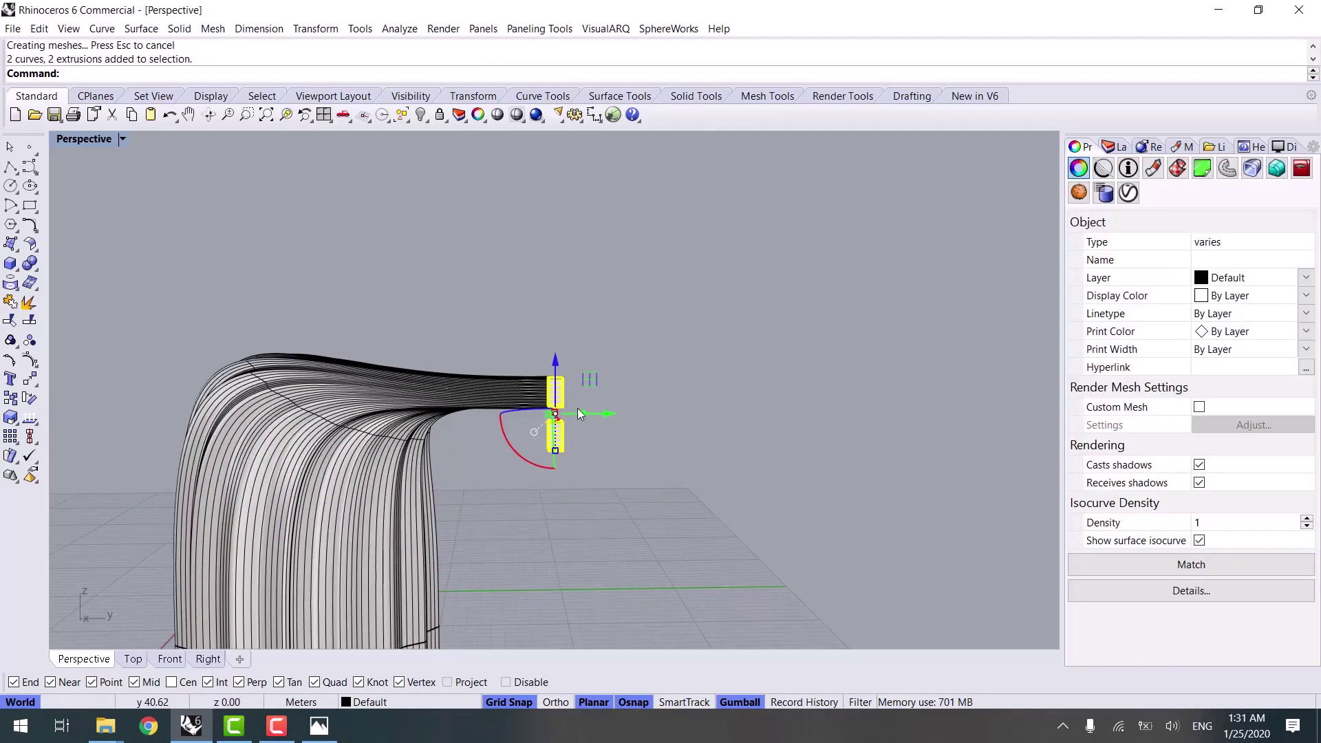
left_click_drag(557, 354, 557, 311)
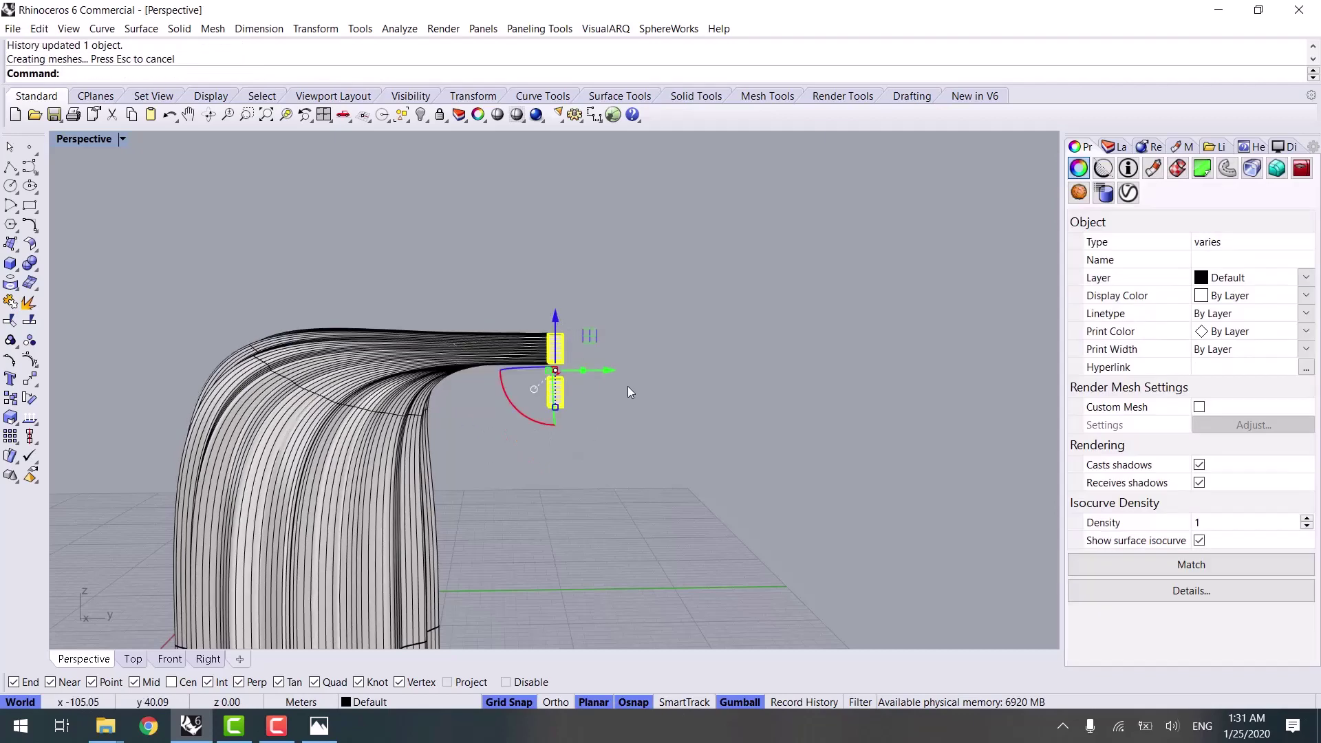
left_click_drag(609, 370, 696, 370)
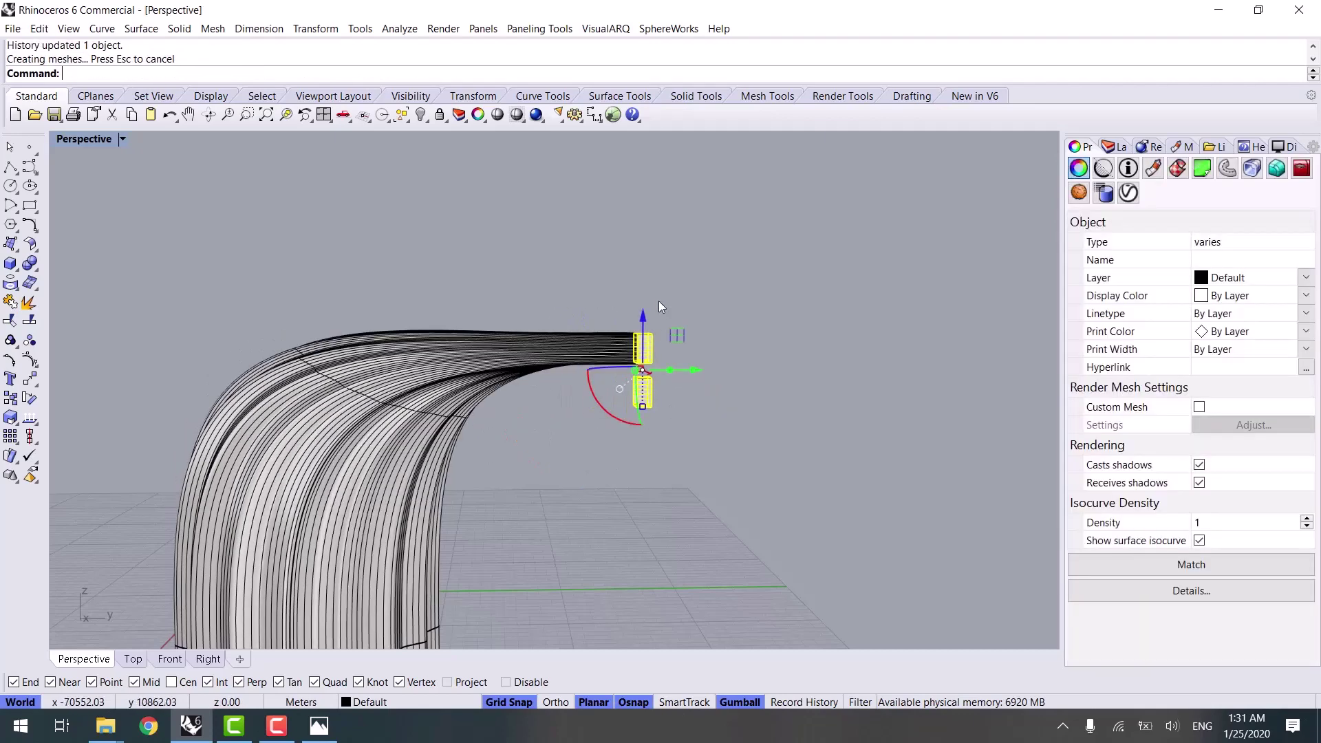
left_click_drag(641, 317, 643, 350)
left_click_drag(647, 413, 619, 447)
right_click_drag(483, 555, 318, 553)
left_click(318, 553)
Start a BlendSrf from the top edge of the smaller star wall to the near edge of the lower square extrusion
scroll(649, 454, "up", 5)
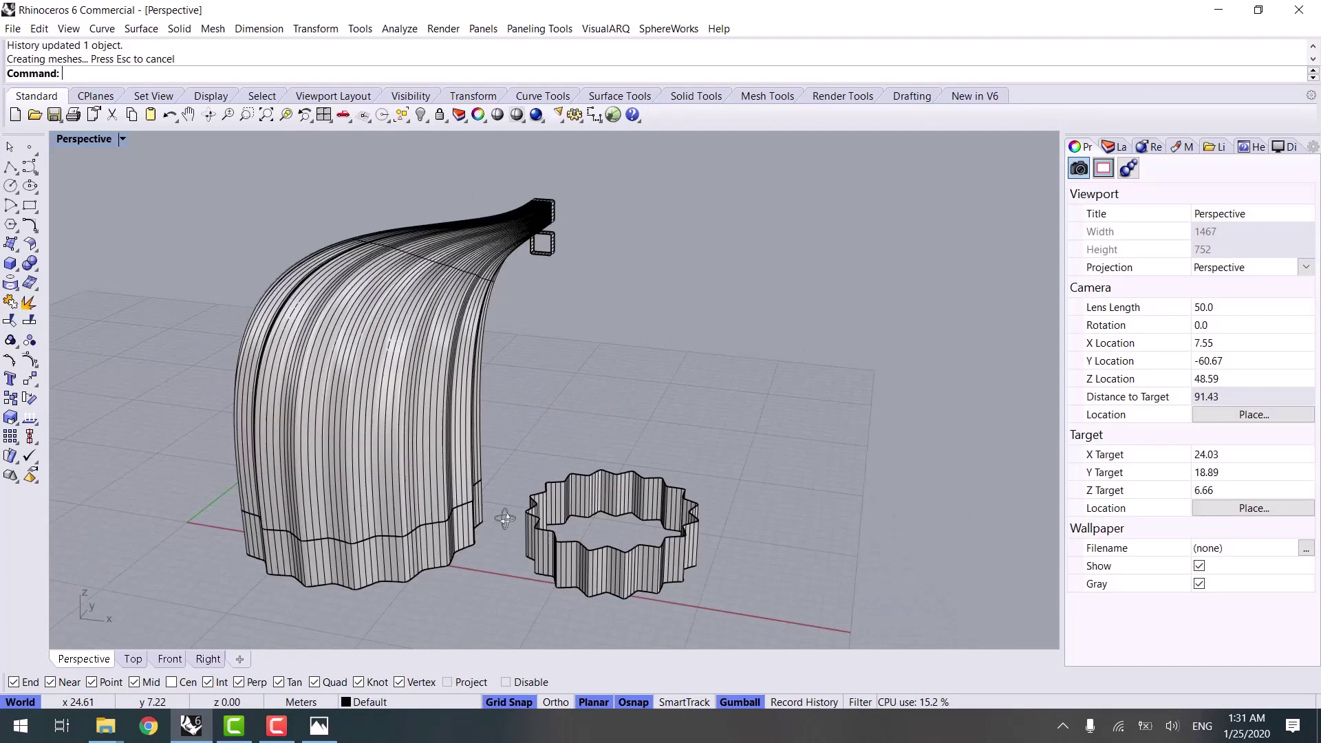
right_click_drag(648, 431, 625, 420)
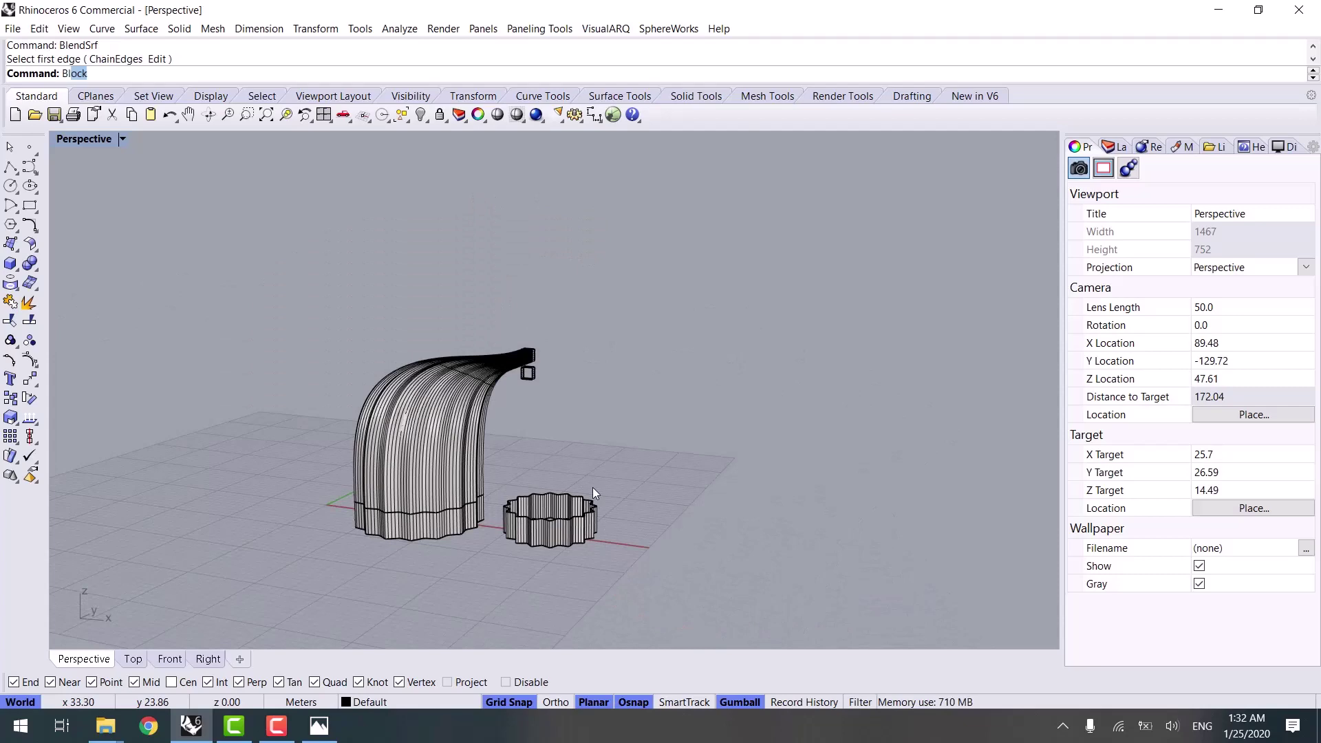
type("end")
left_click(100, 124)
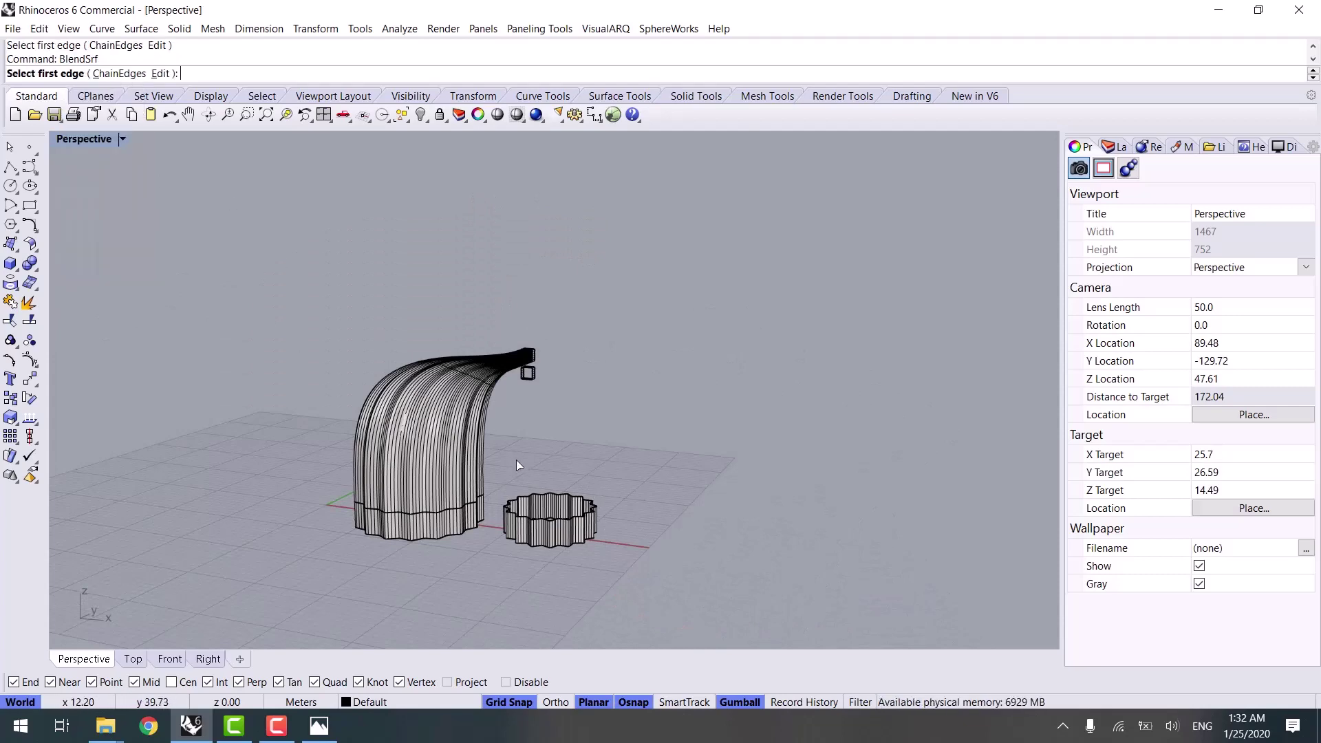
scroll(516, 460, "up", 3)
left_click(552, 520)
right_click_drag(548, 416, 540, 383, "shift")
left_click(542, 373)
scroll(567, 469, "up", 2)
Shift the seam point along the smaller star's top edge to line up with the lower square's seam, and accept the seams
right_click_drag(571, 470, 530, 526, "shift")
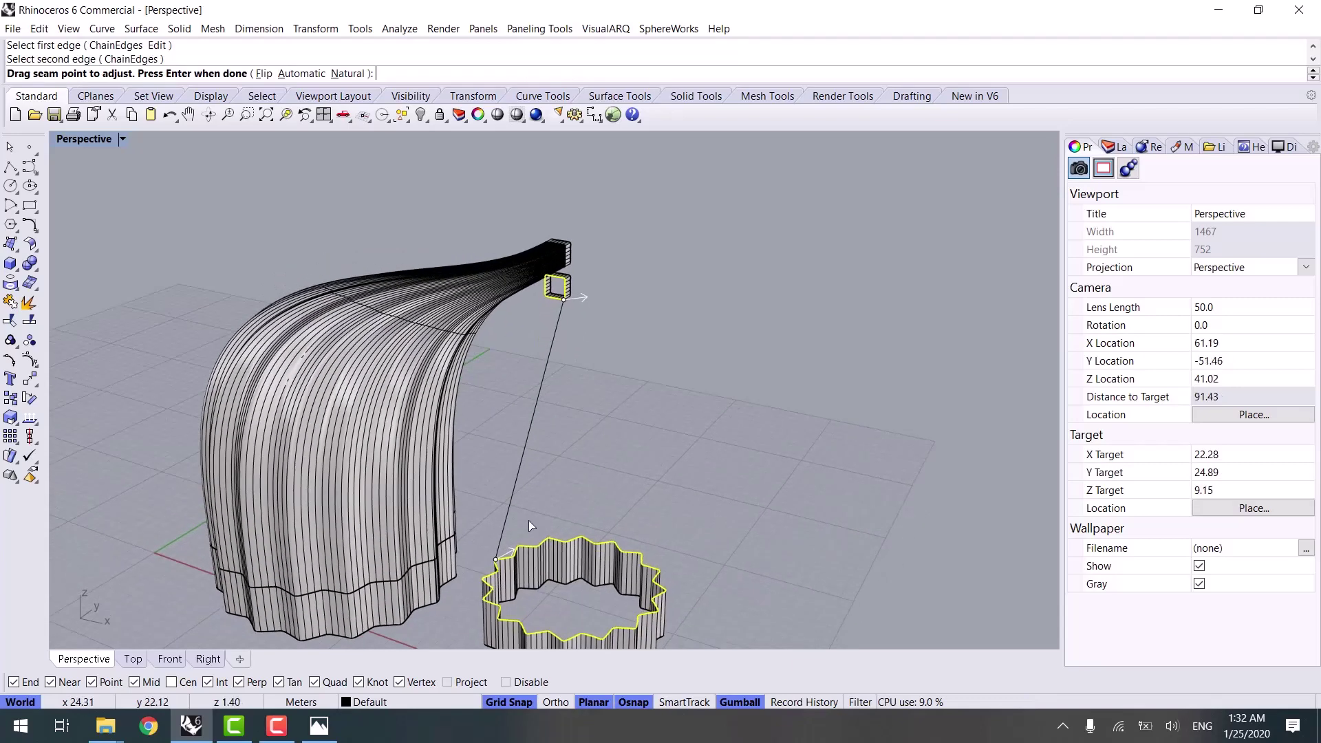
left_click_drag(497, 560, 517, 549)
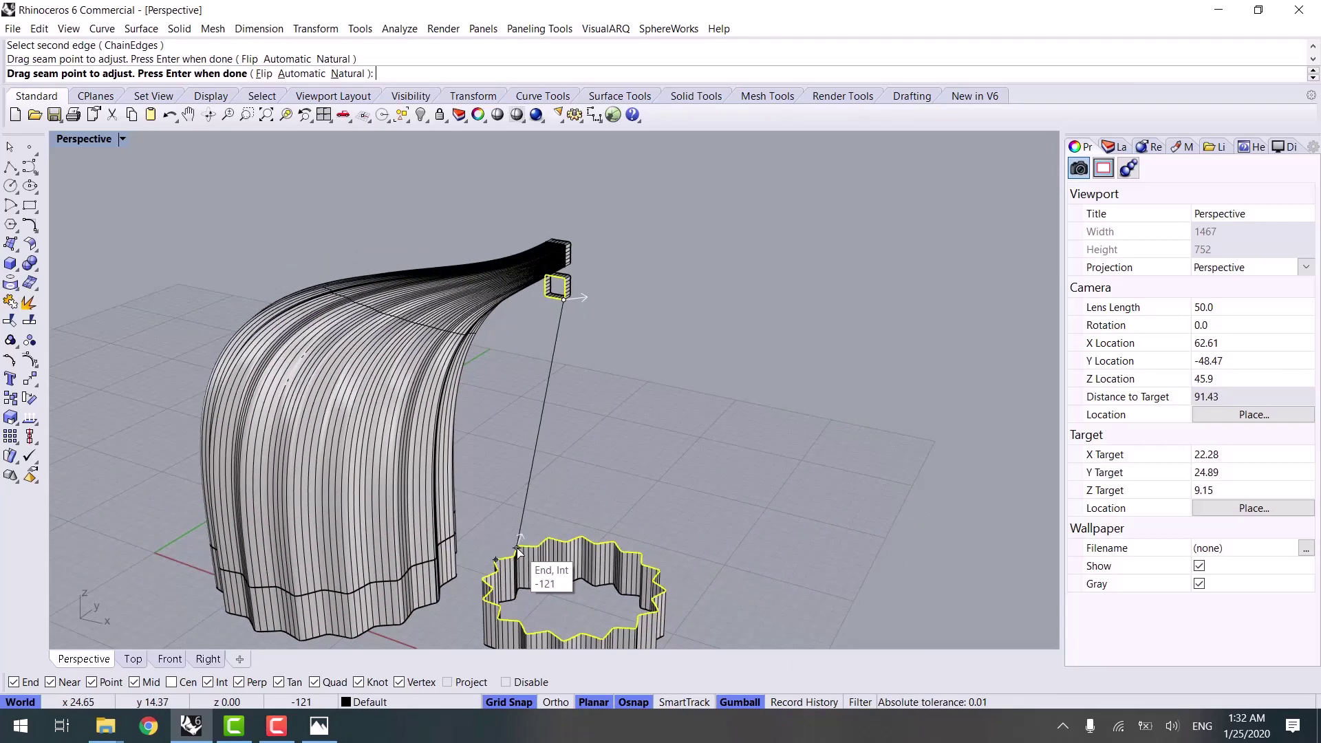
right_click_drag(519, 550, 503, 489, "shift")
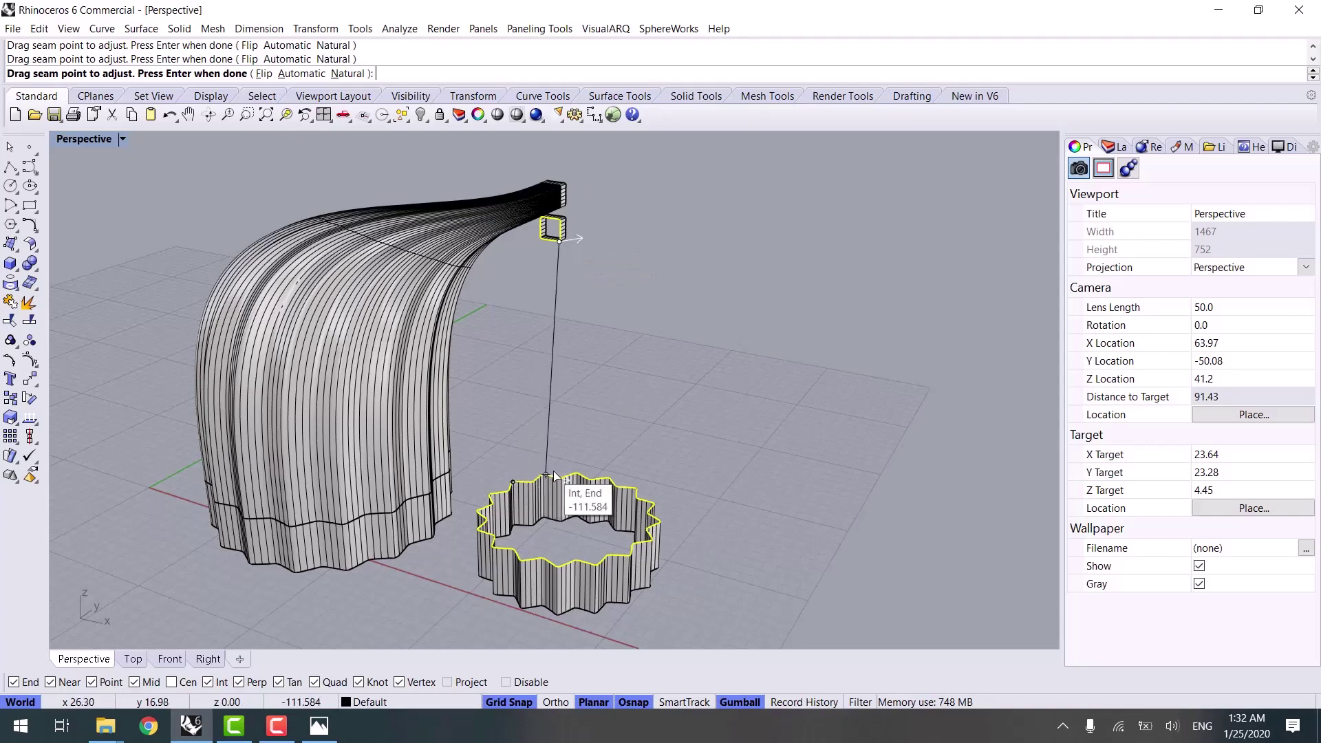
key("Return")
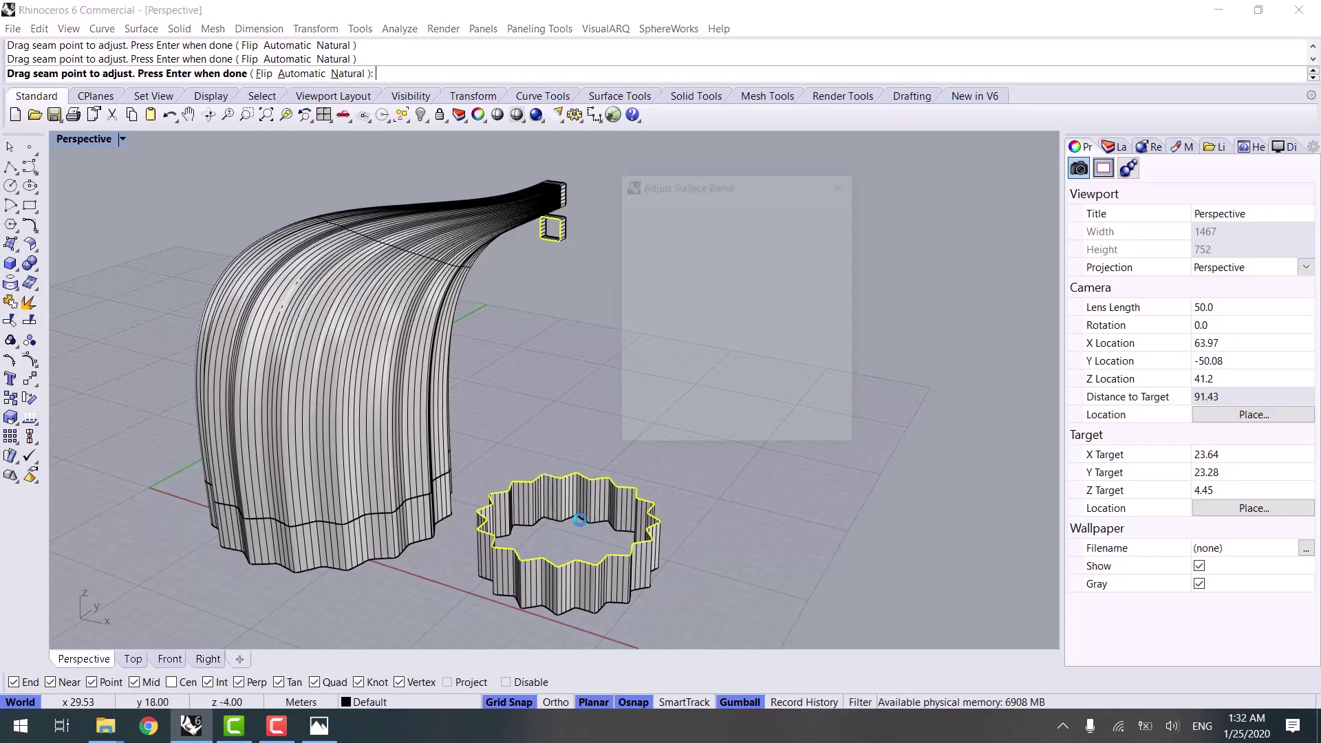
Set the smaller blend's bulge at the star edge to 0.946, keep 1.0 at the square, and accept the surface
right_click_drag(515, 503, 484, 441)
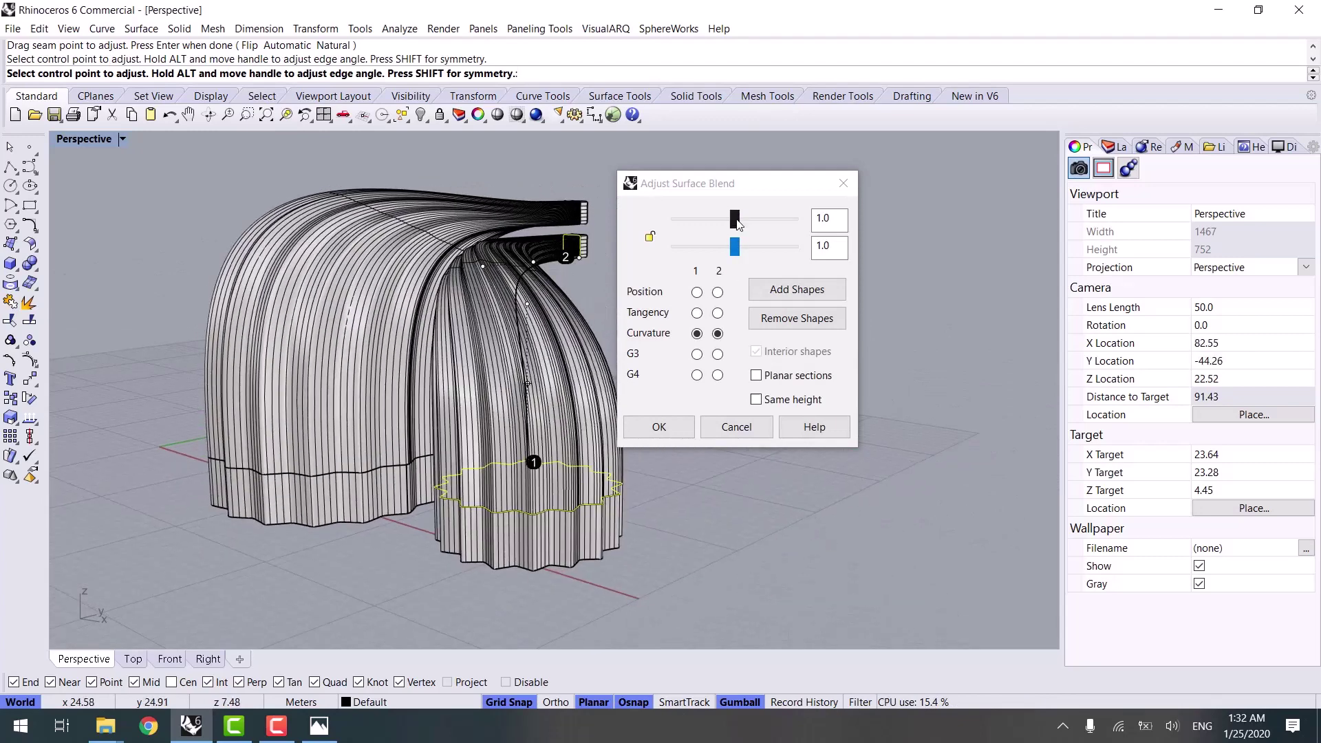
mouse_move(735, 220)
left_mouse_down()
mouse_move(672, 223)
mouse_move(732, 220)
left_mouse_up()
right_click_drag(377, 347, 495, 378)
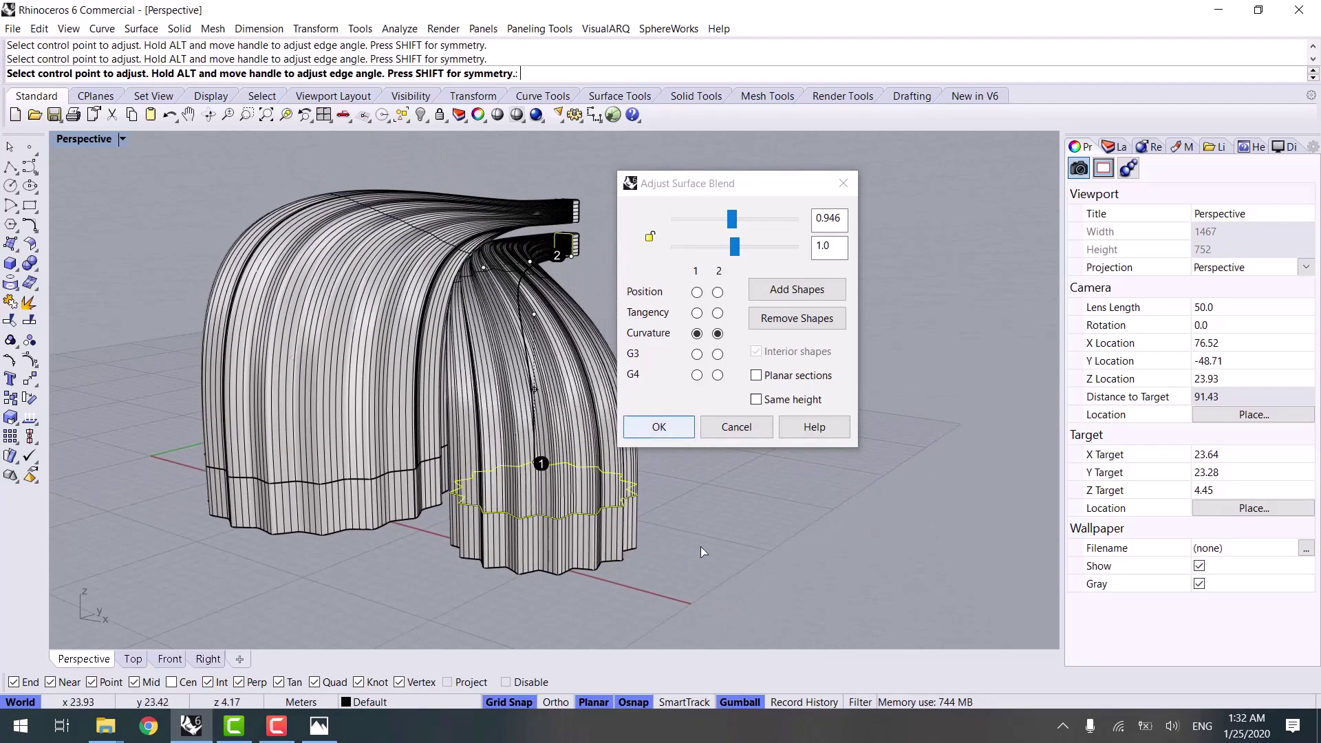
left_click(668, 427)
Move the lower square extrusion down along the Z axis, then raise it slightly to set the gap below the upper one
right_click_drag(819, 388, 681, 313)
scroll(649, 349, "up", 5)
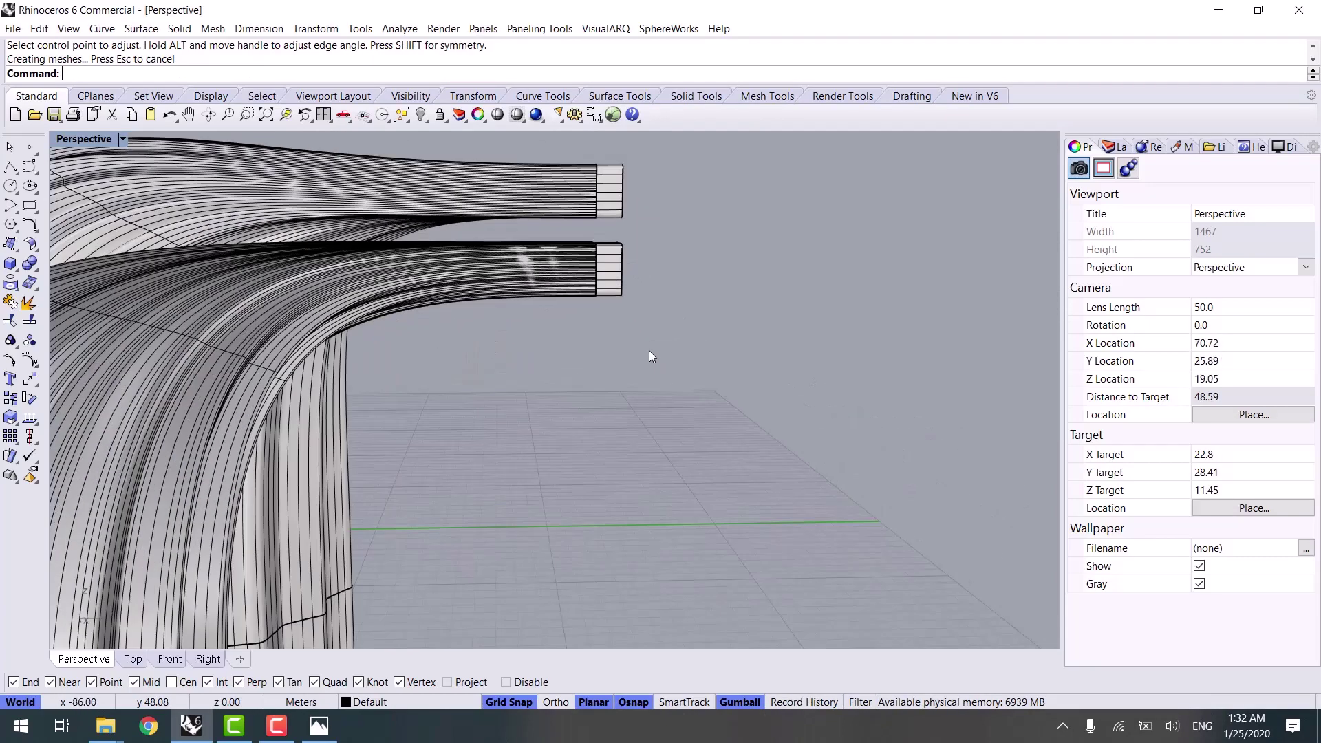
left_click_drag(603, 285, 601, 282)
left_click_drag(608, 218, 609, 265)
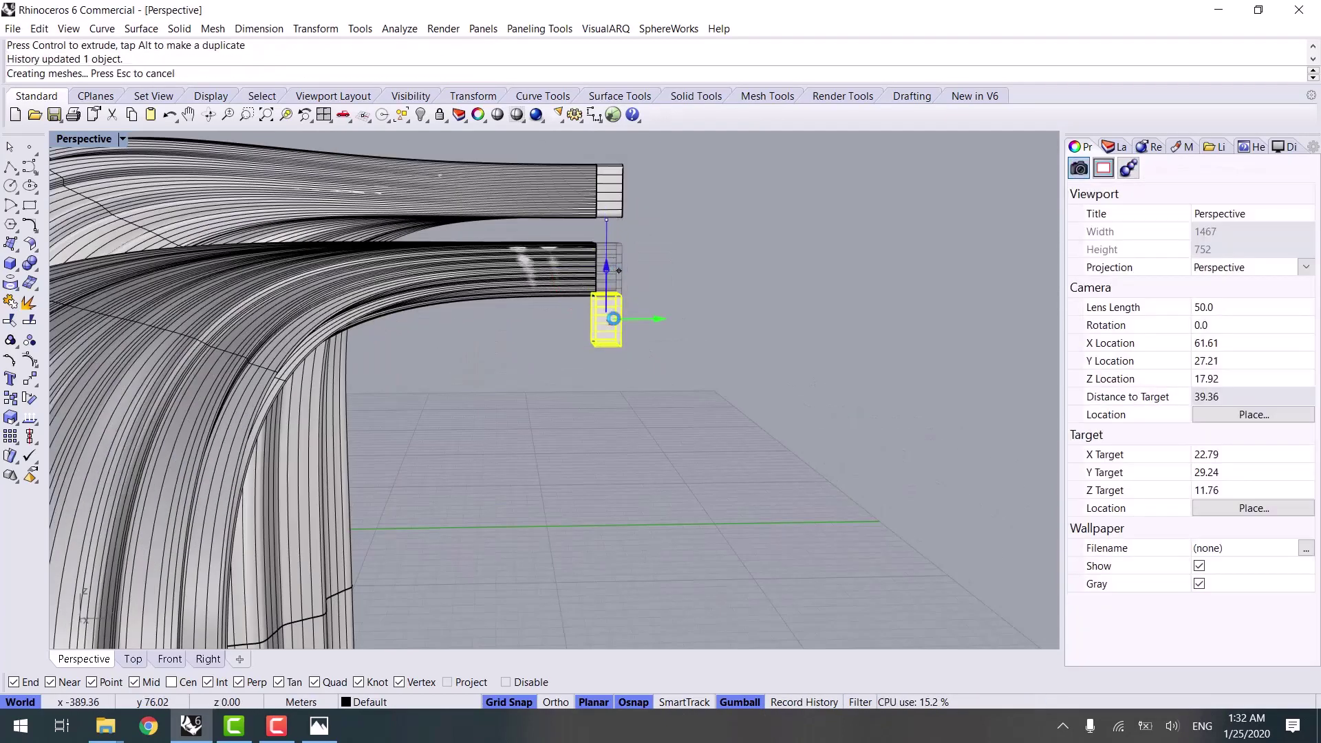
scroll(410, 485, "down", 4)
right_click_drag(410, 478, 506, 351)
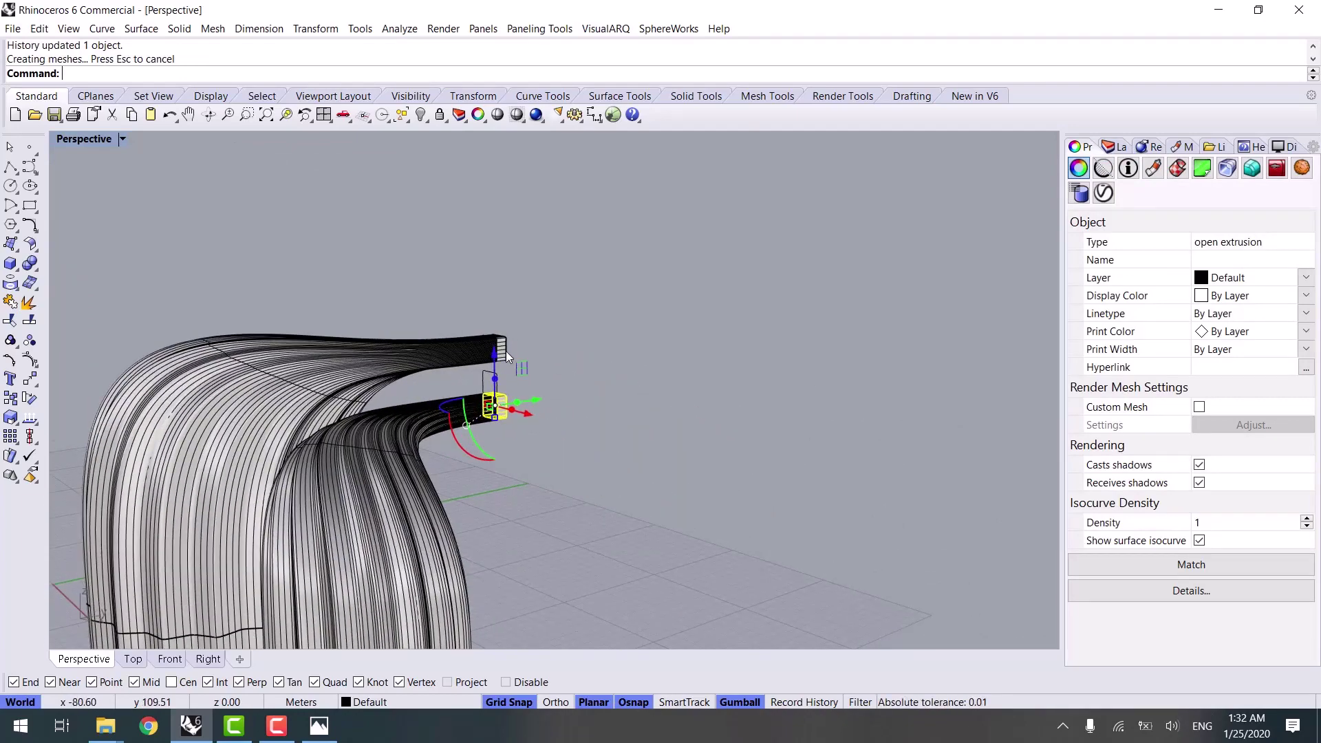
left_click_drag(496, 360, 496, 340)
scroll(509, 440, "down", 8)
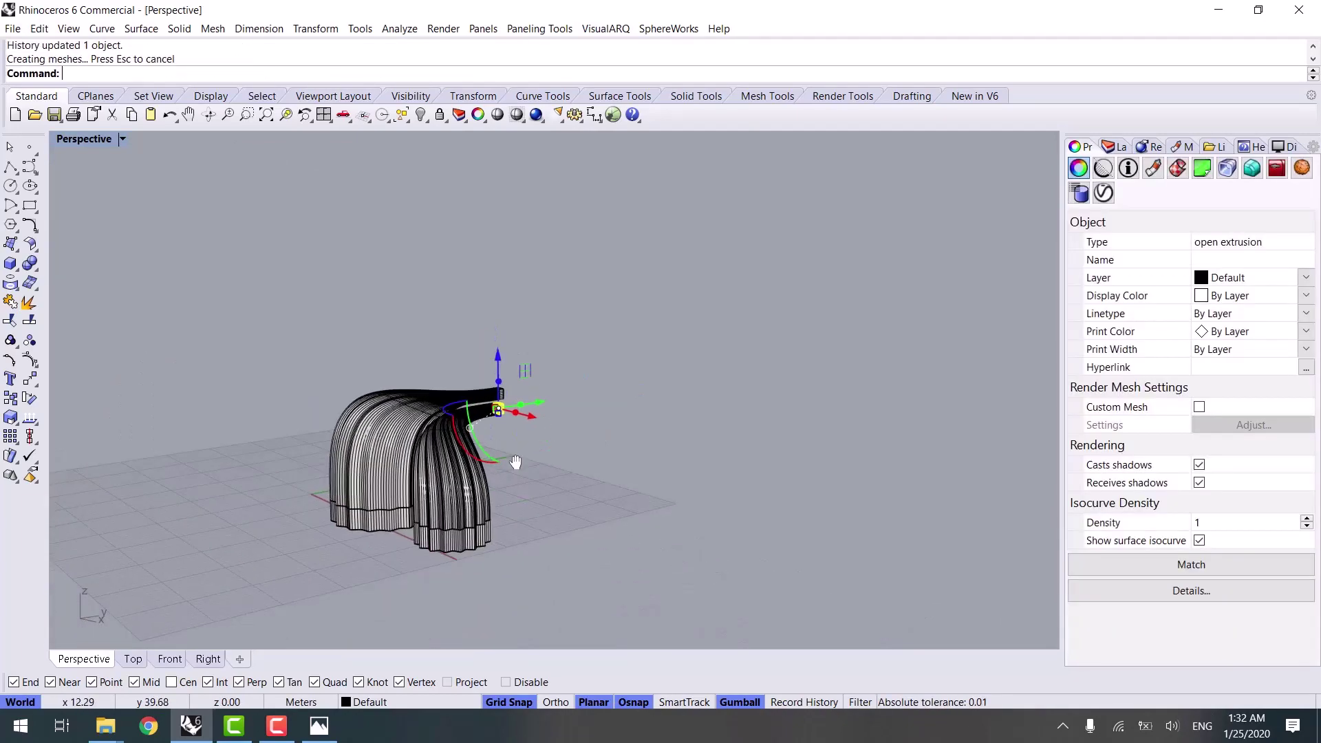
left_click(636, 508)
Check the model in Rendered display, delete both star-shaped base extrusions, and return the viewport to Shaded display
right_click_drag(638, 507, 313, 556)
key("ctrl+alt+r")
left_click(343, 508)
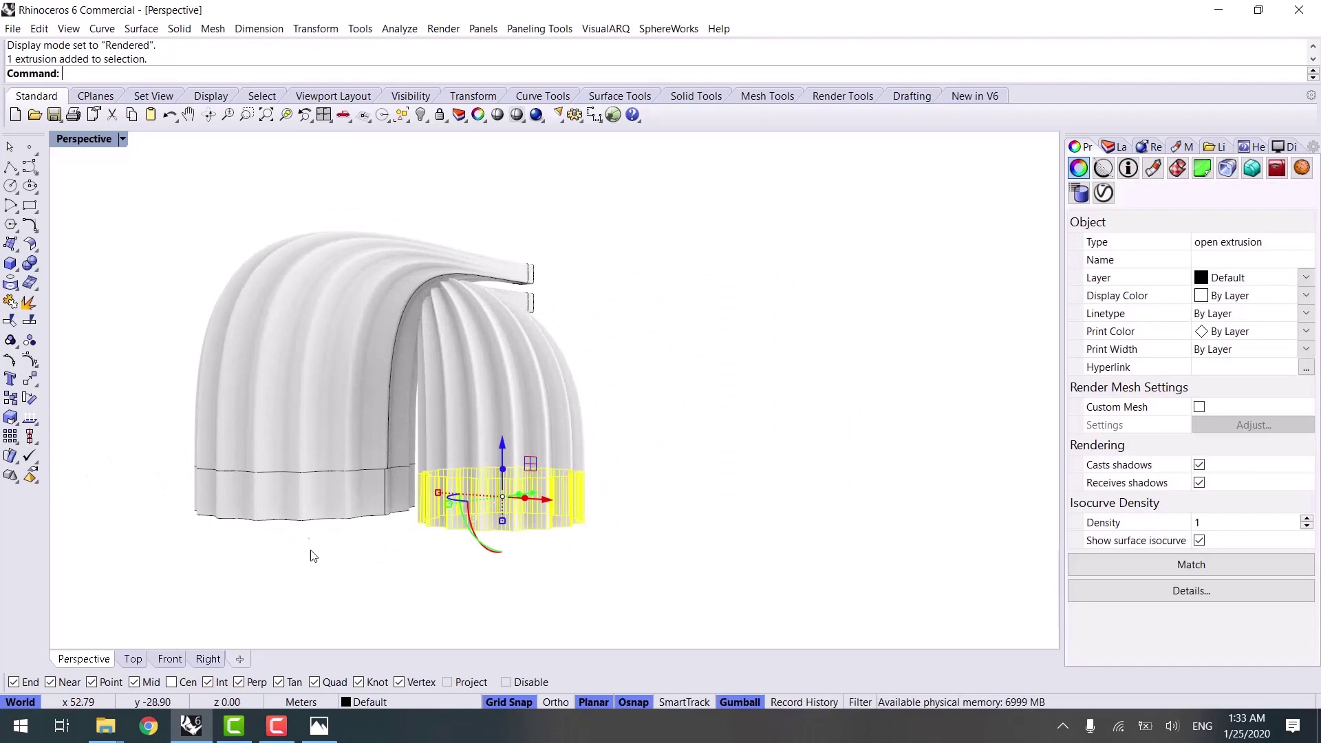
left_click(320, 501, "shift")
key("Delete")
key("ctrl+alt+s")
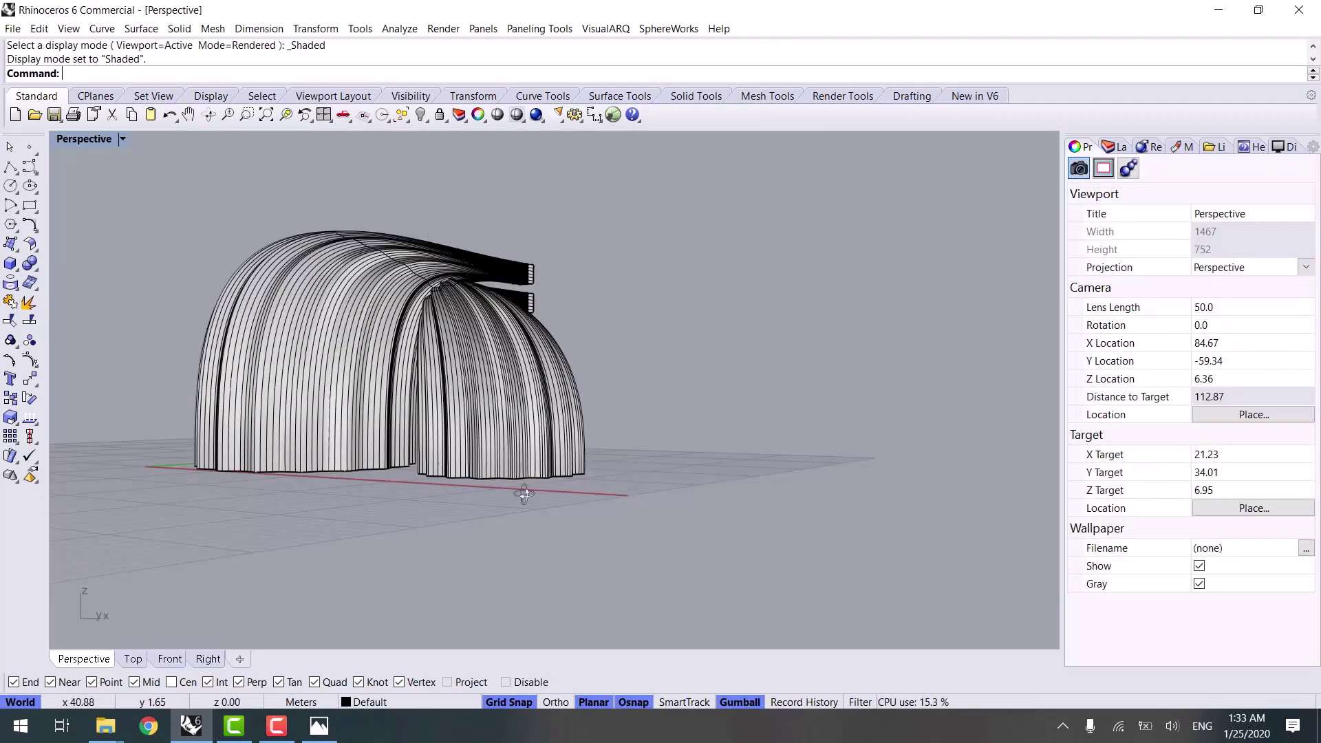
Start an isocurve split in the V direction on the smaller blended surface, working from its star-shaped base edge
right_click_drag(524, 493, 402, 561)
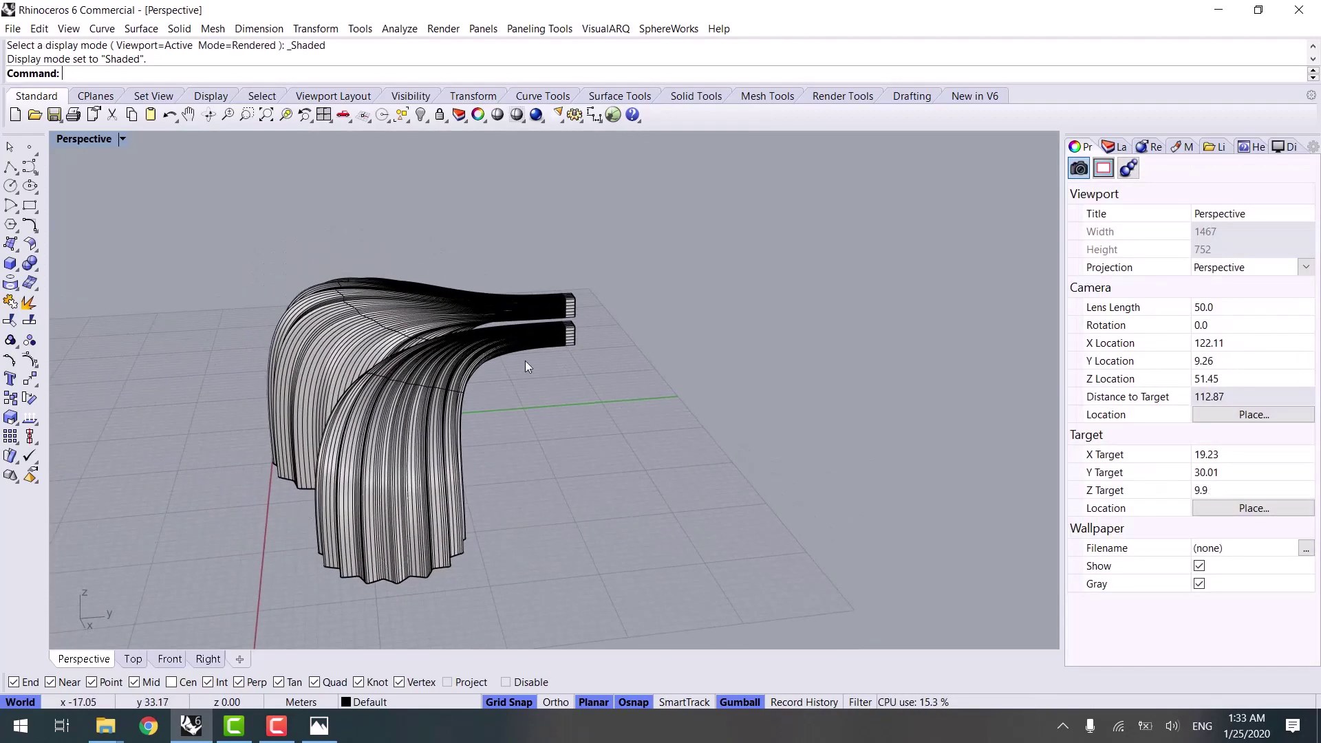
scroll(406, 553, "up", 6)
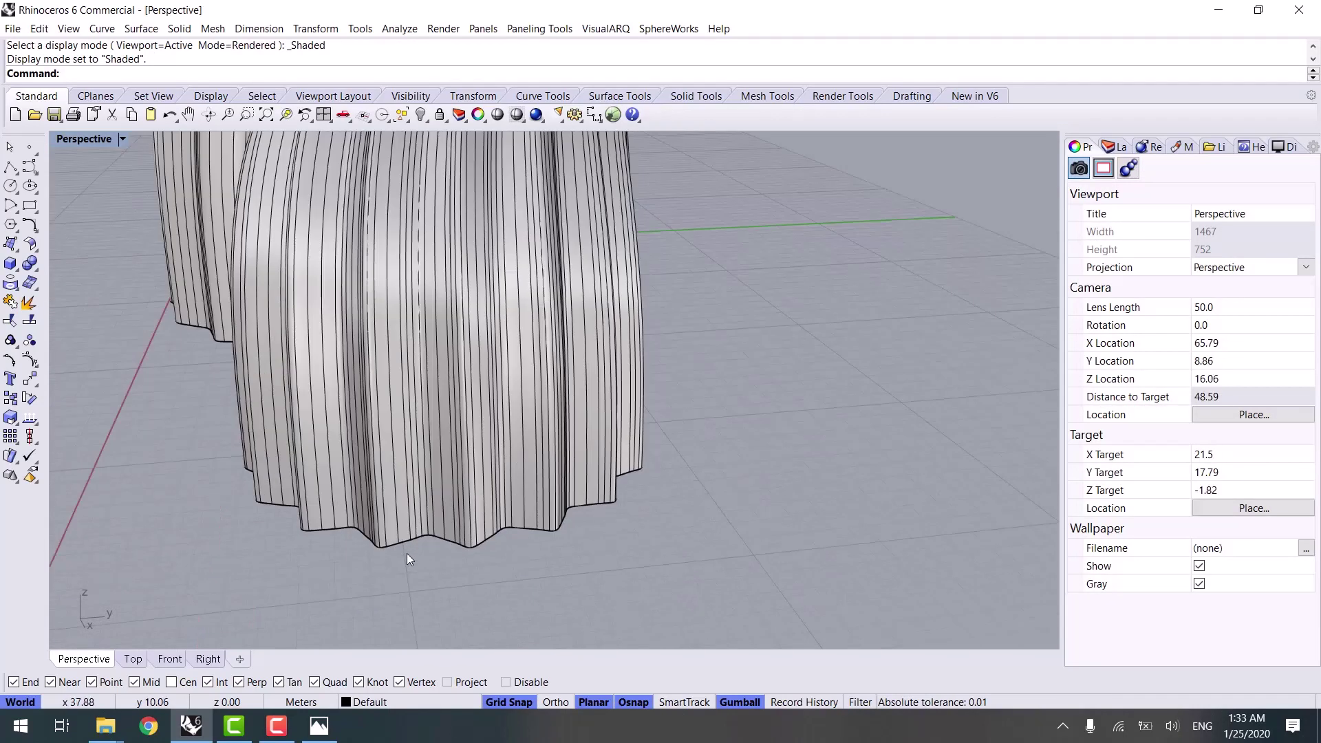
scroll(472, 543, "up", 2)
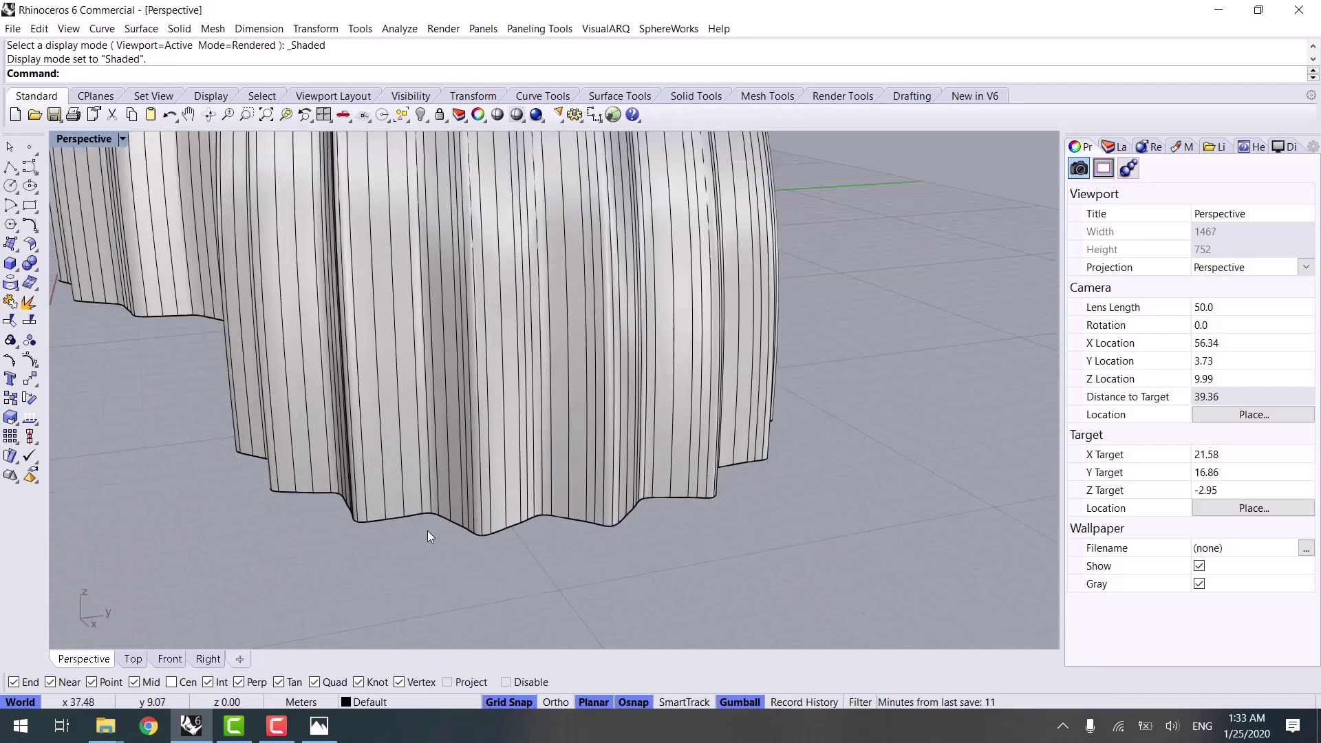
left_click(28, 328)
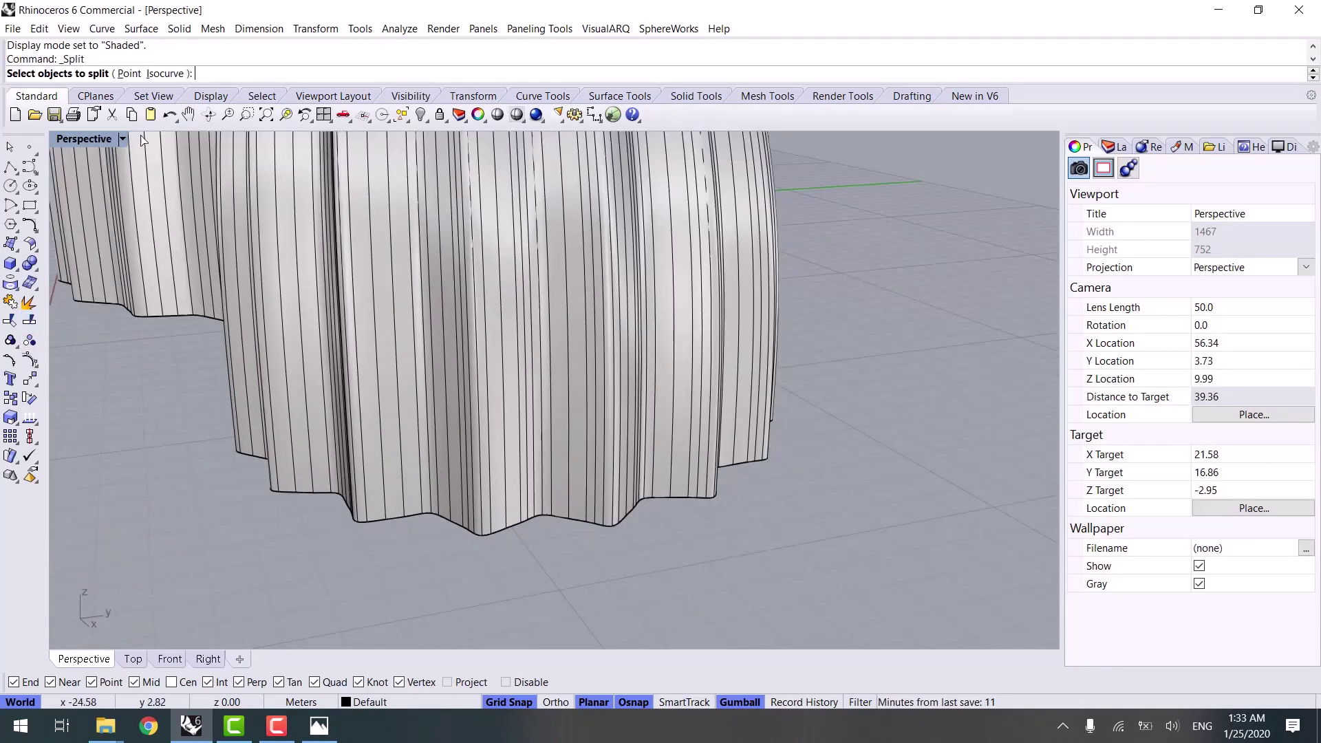
scroll(481, 537, "up", 1)
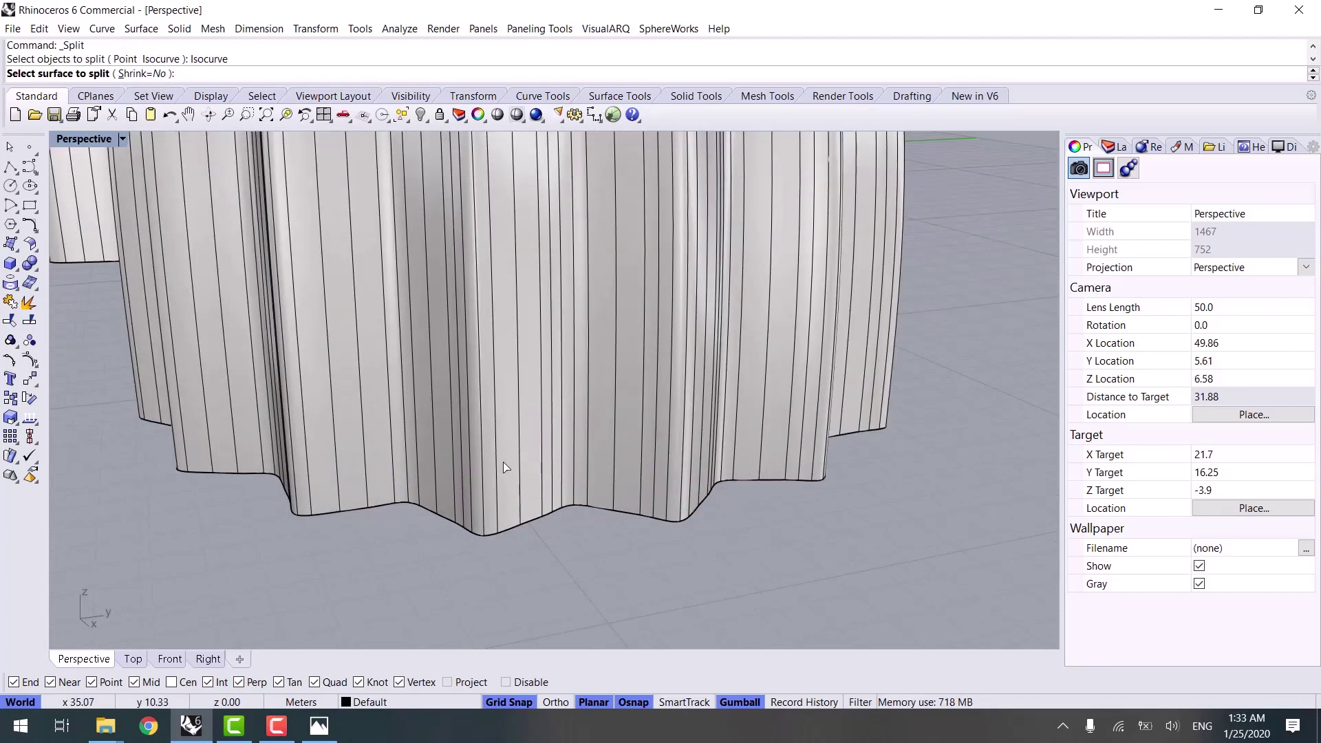
left_click(490, 520)
scroll(468, 543, "up", 3)
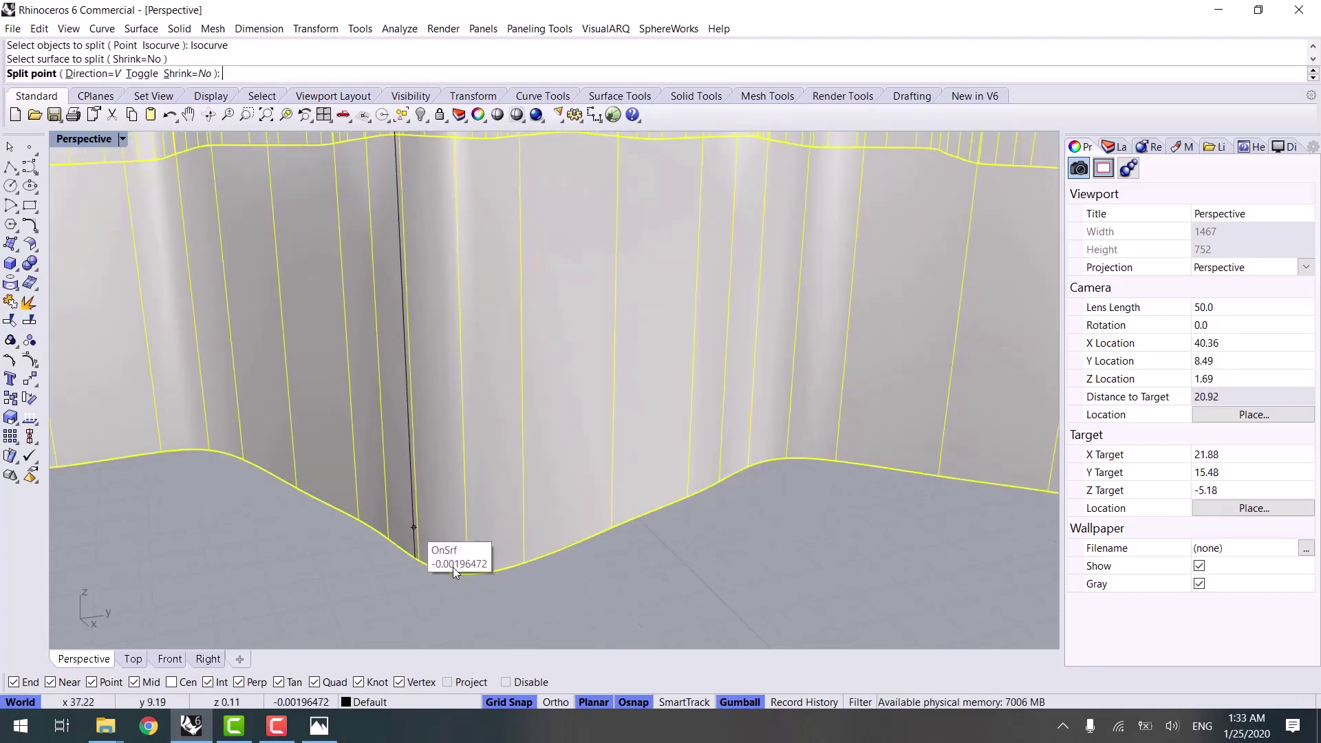
Place the first isocurve split points on both sides of the rounded front tips along the smaller surface's base edge
scroll(595, 498, "down", 3)
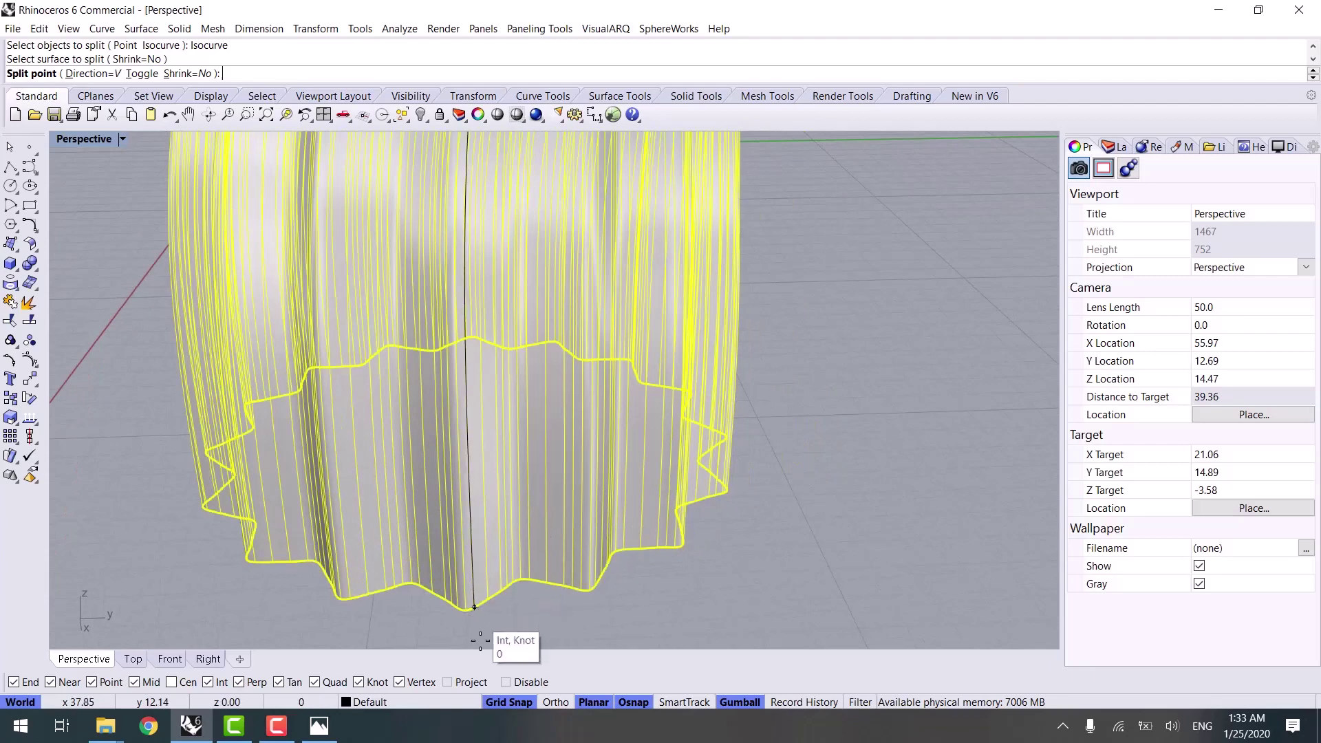
scroll(468, 584, "up", 3)
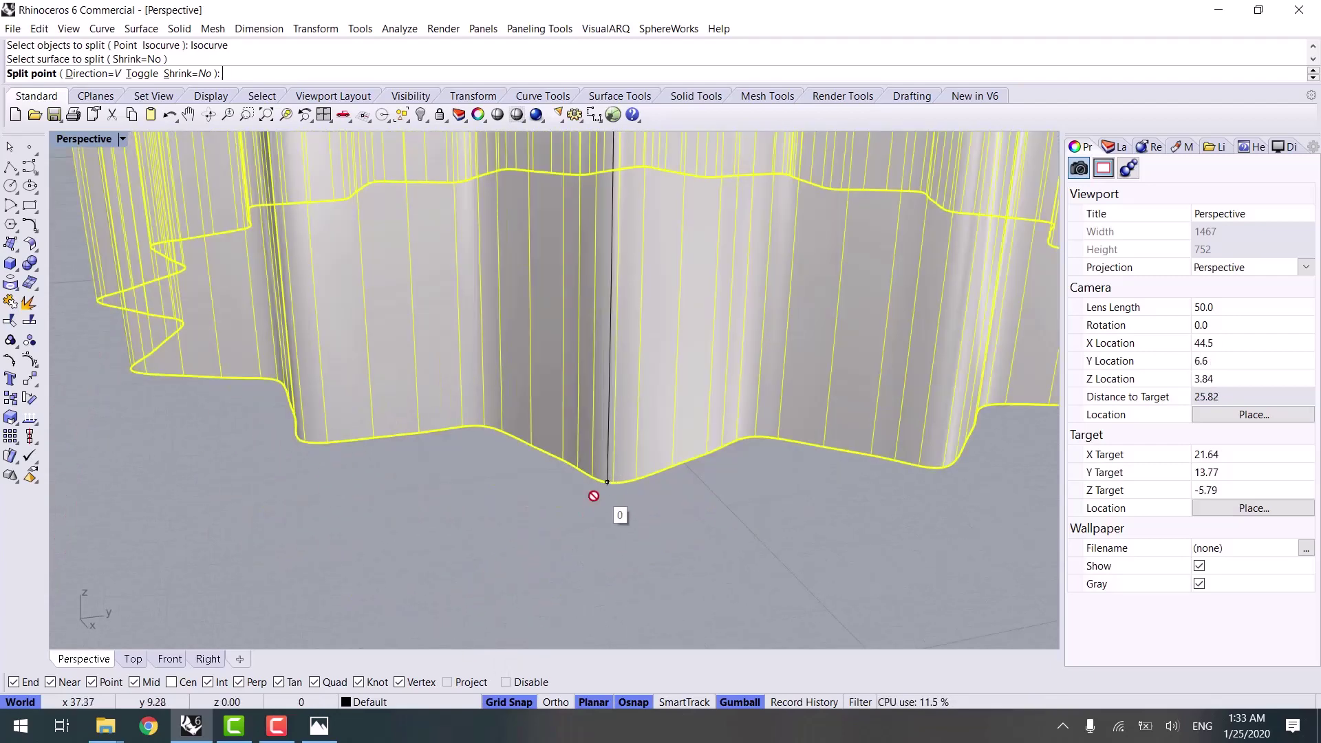
scroll(592, 495, "up", 3)
scroll(576, 477, "down", 3)
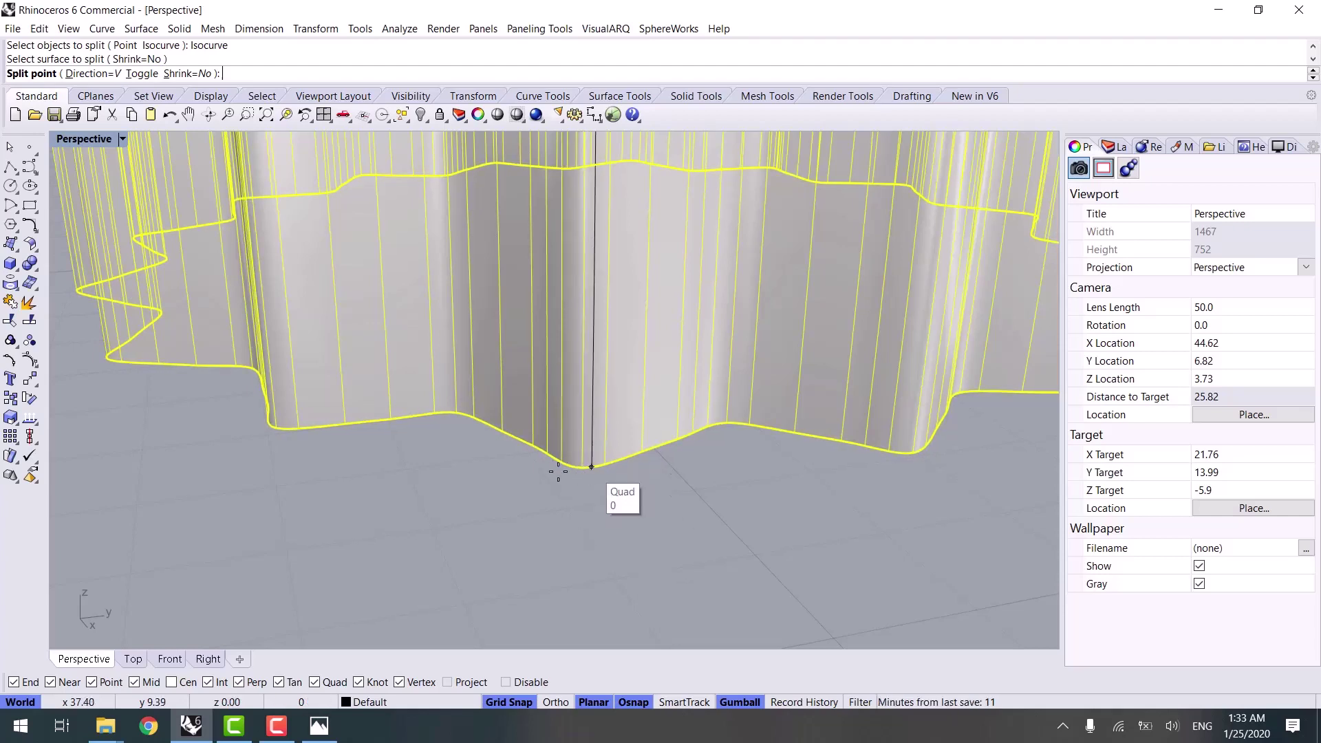
left_click(560, 461)
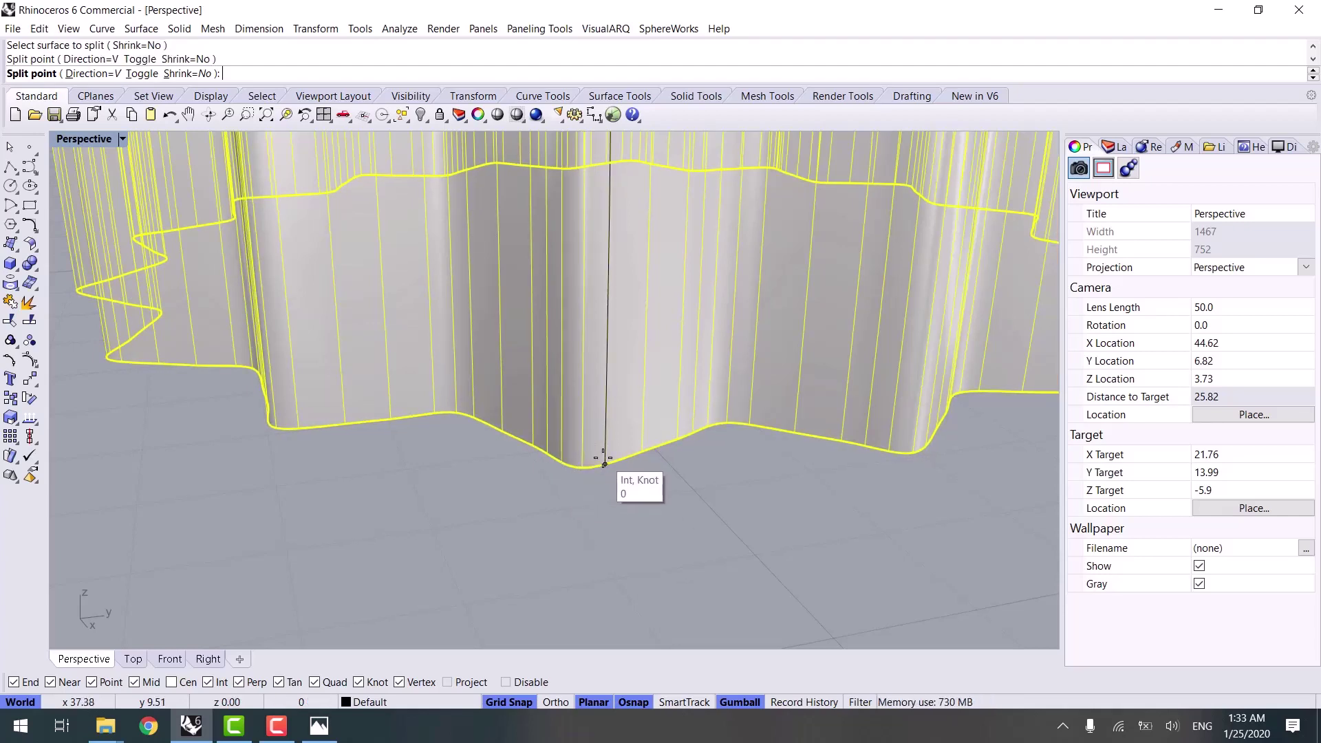
left_click(604, 458)
right_click_drag(670, 494, 504, 534)
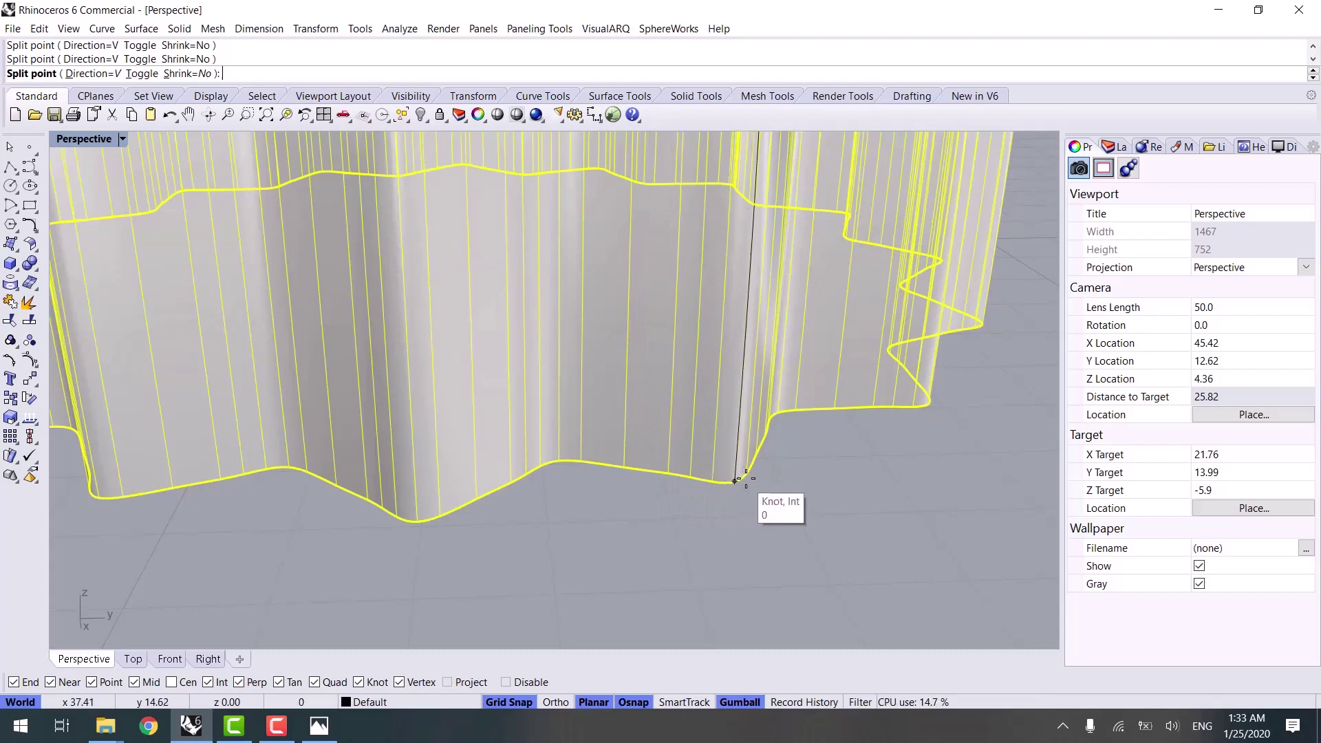
right_click_drag(752, 481, 685, 484)
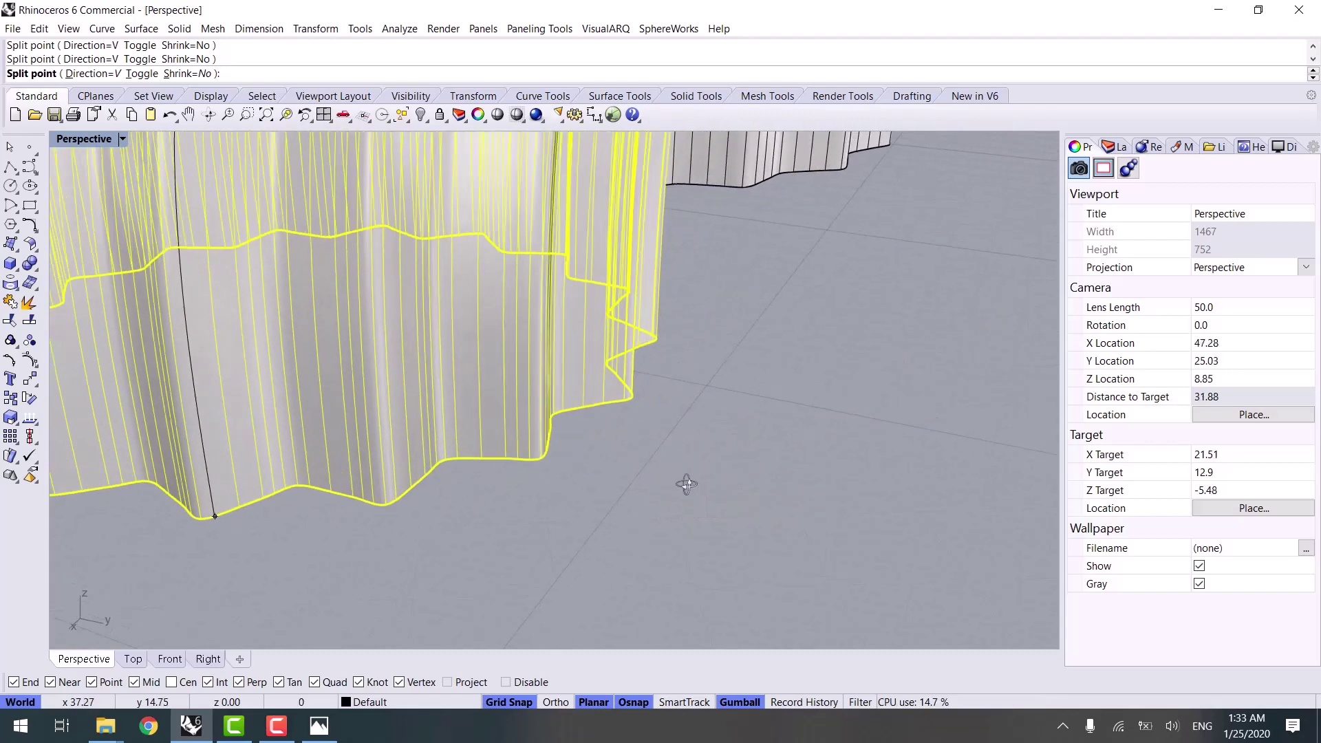
scroll(386, 522, "up", 2)
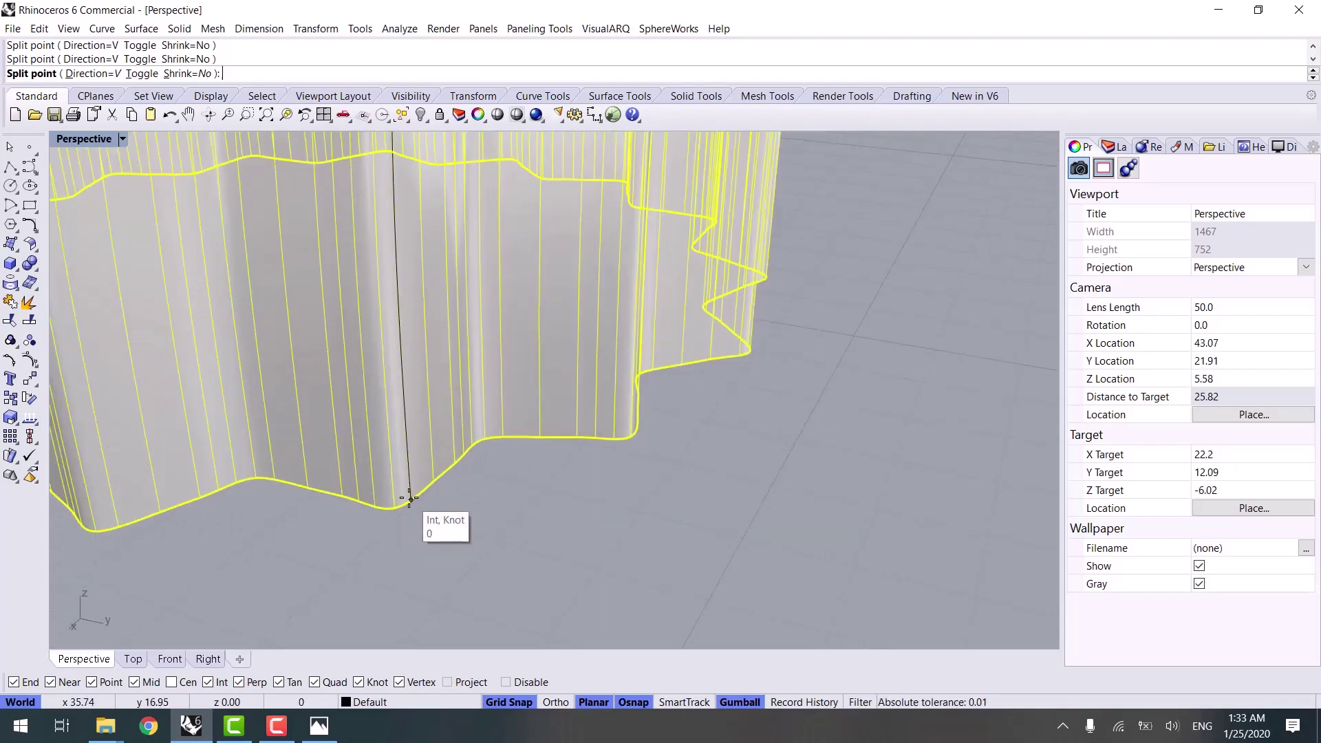
right_click_drag(519, 457, 470, 473)
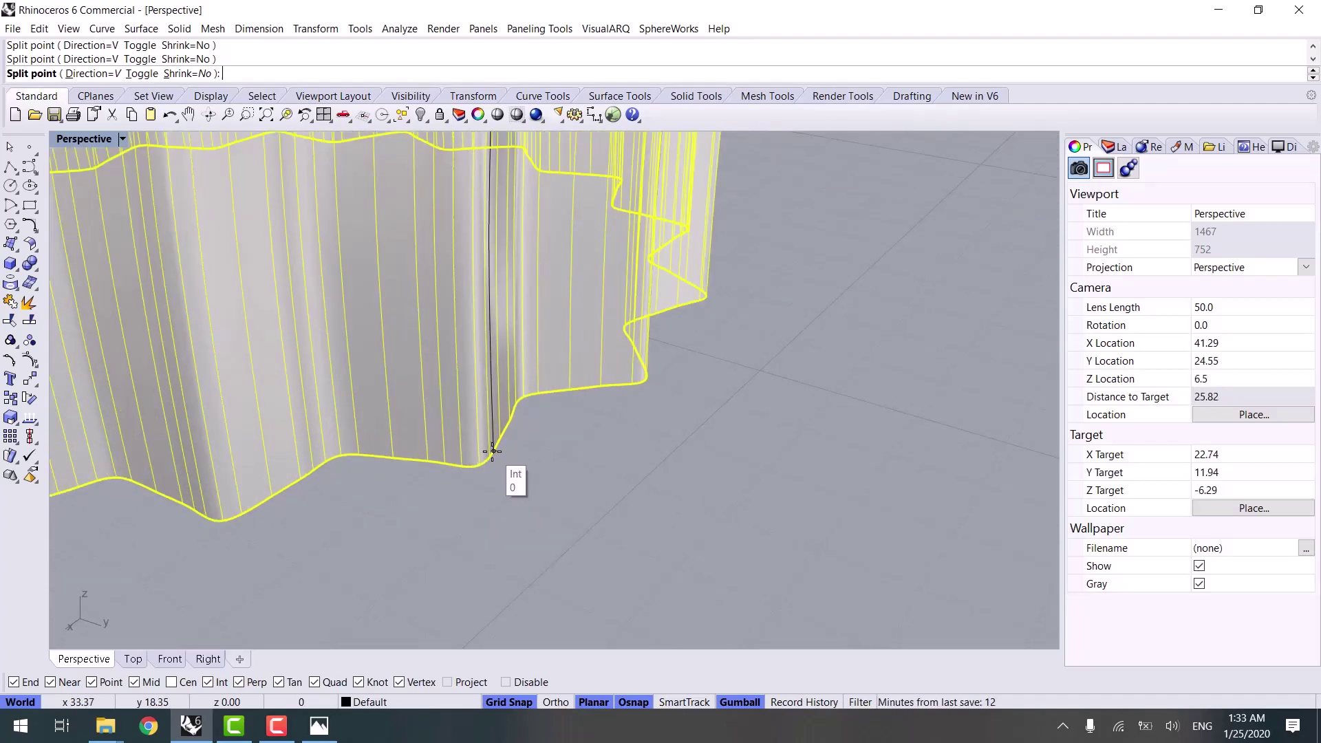
left_click(493, 451)
Examine the distillery reference photos for how the ribs and glass panels meet at the base, and return to the Rhino model
left_click(326, 736)
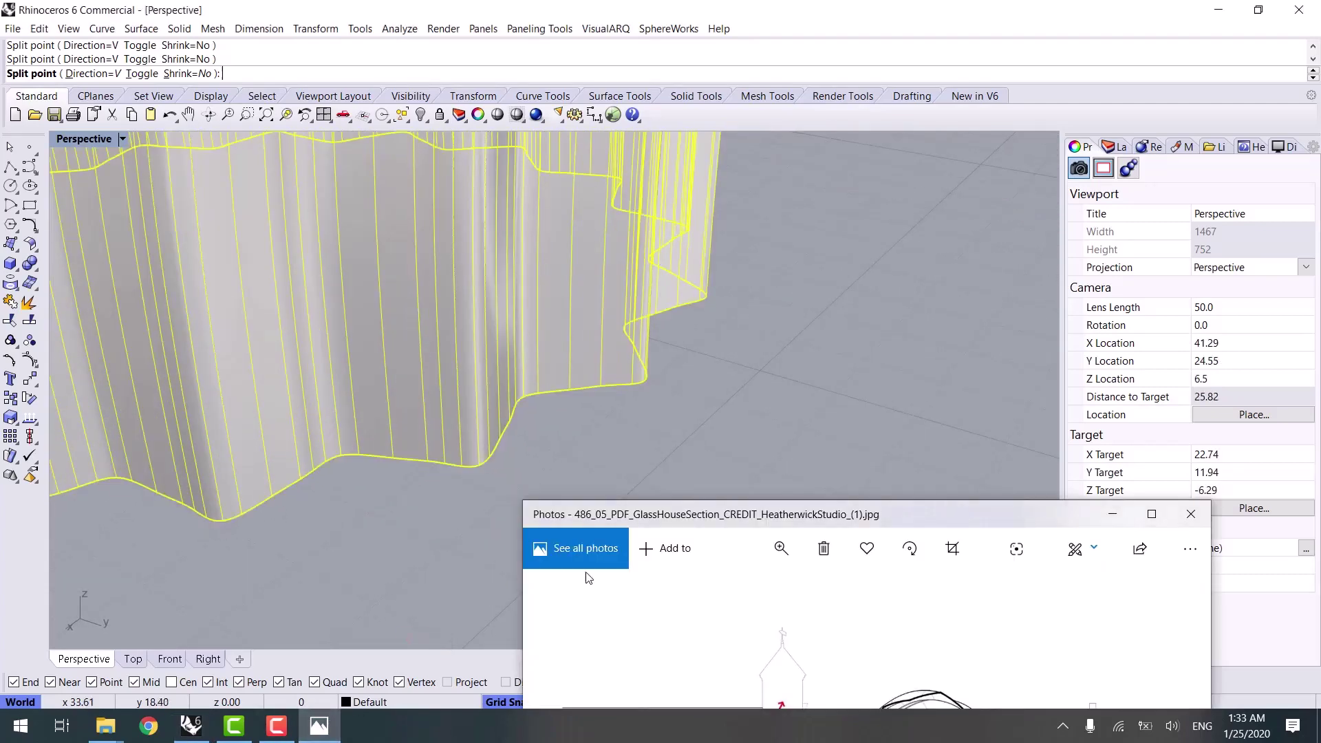
key("Right")
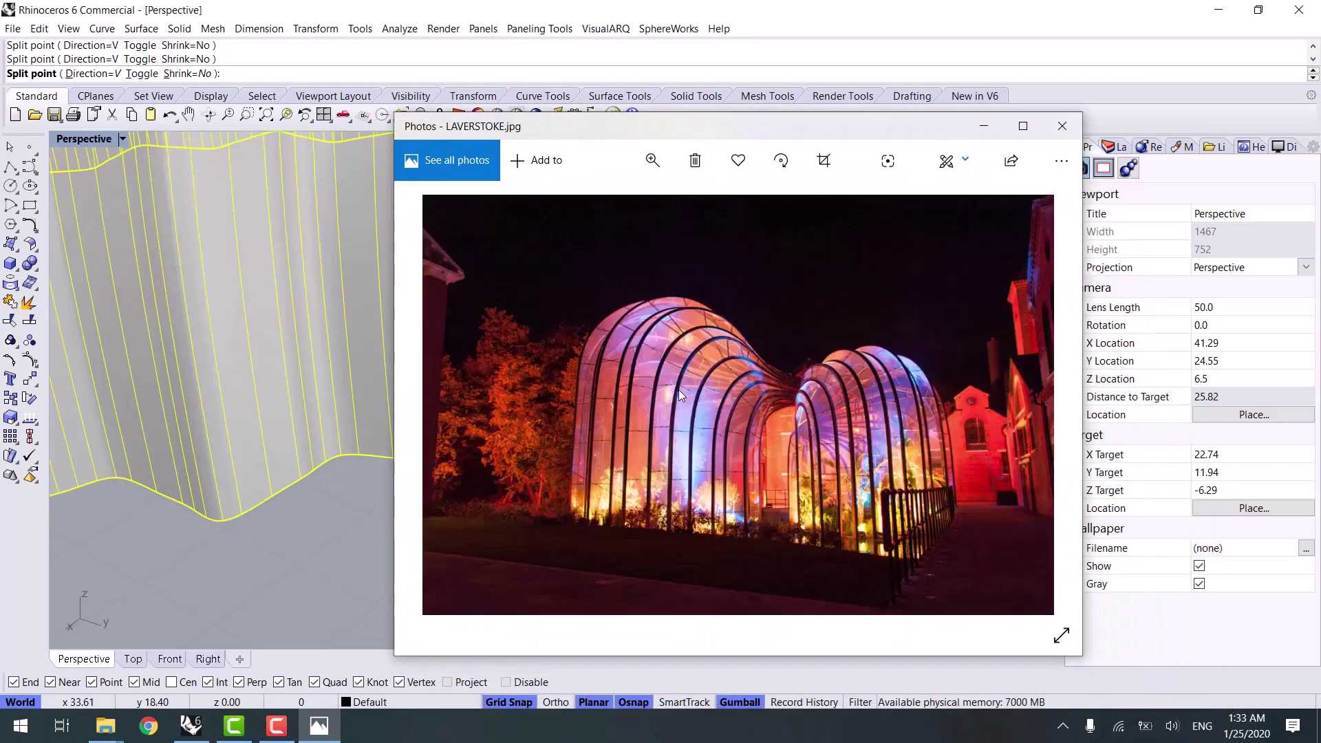
scroll(649, 444, "up", 3)
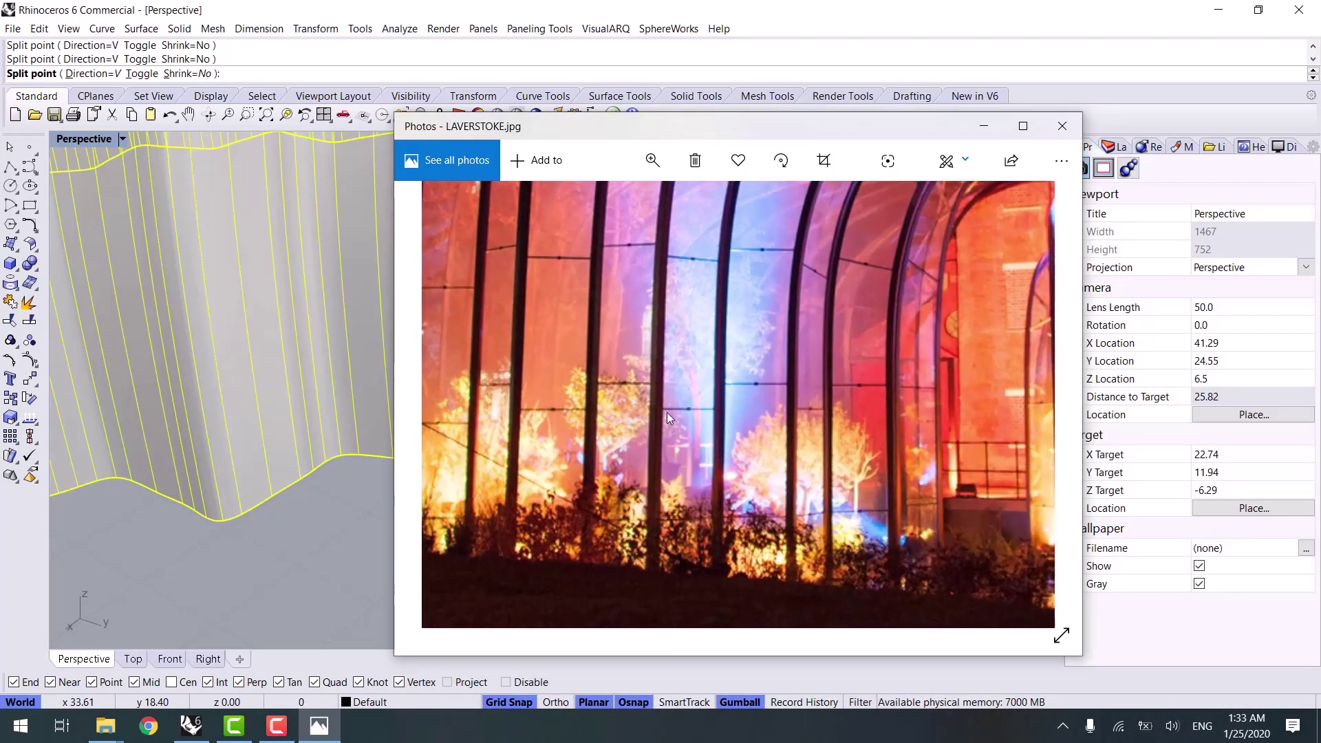
scroll(658, 462, "down", 5)
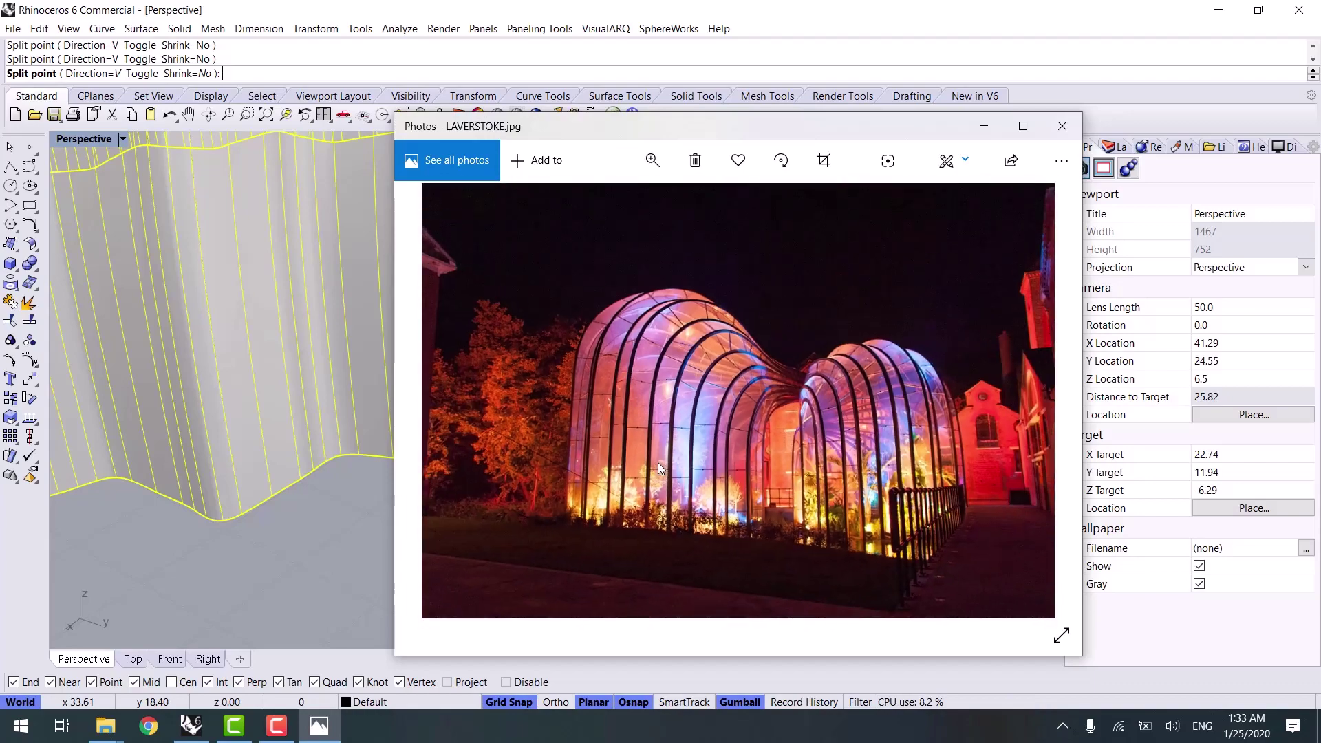
key("Right")
key("Right")
key("Left")
key("Left")
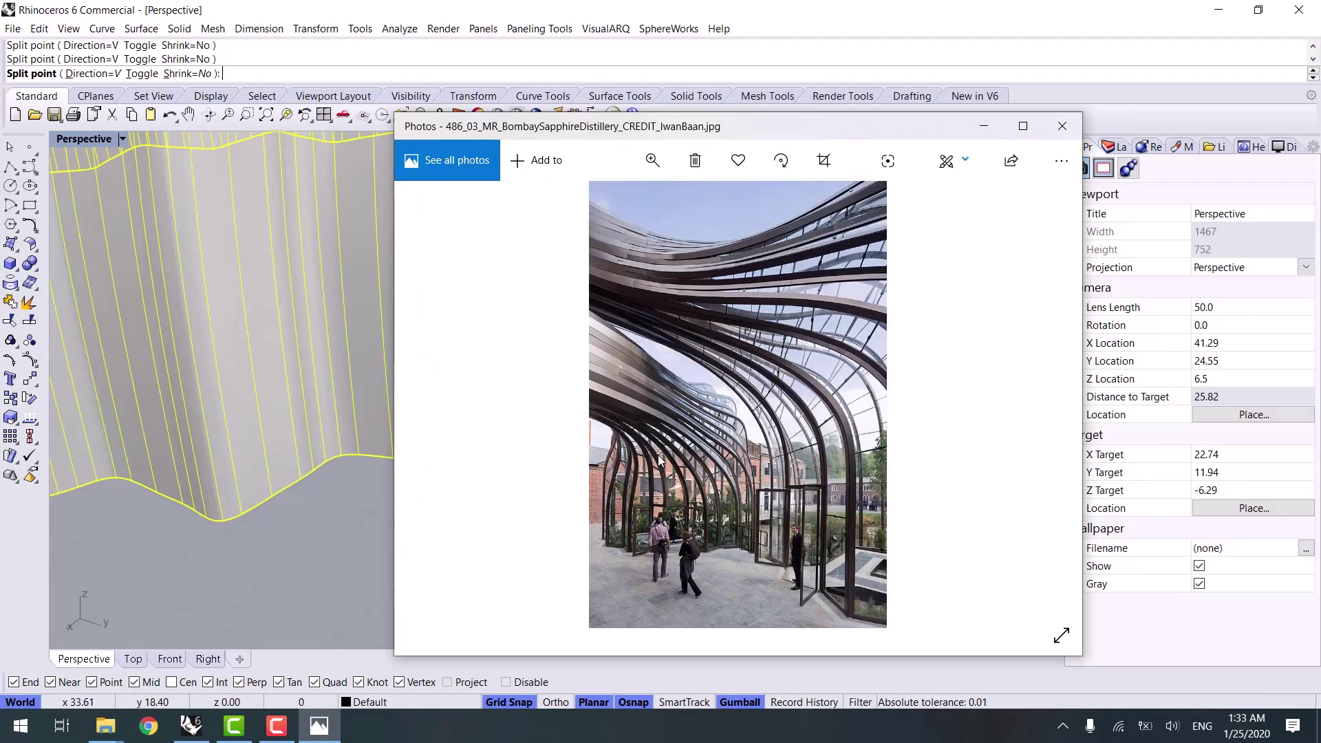
scroll(702, 582, "up", 4)
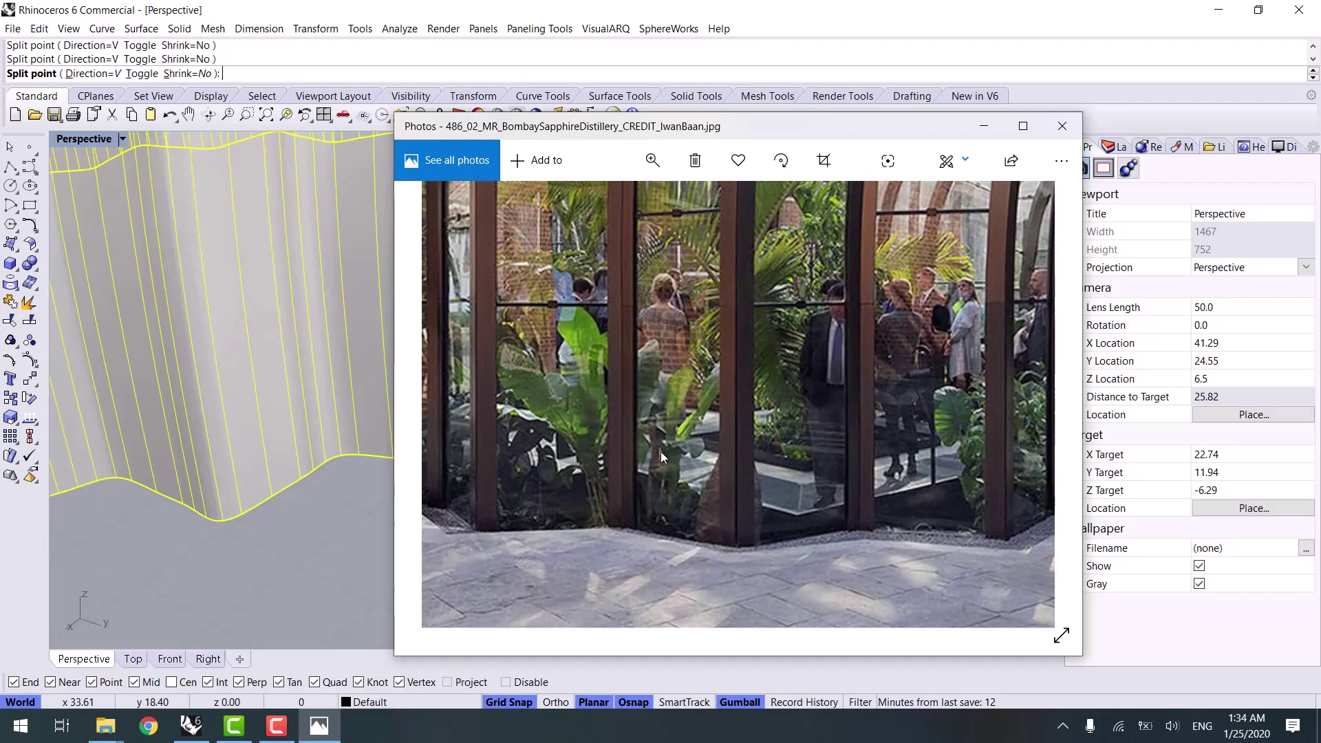
left_click(983, 127)
Resume the isocurve split by adding a split point at a front tip of the smaller surface's base edge
scroll(324, 459, "up", 2)
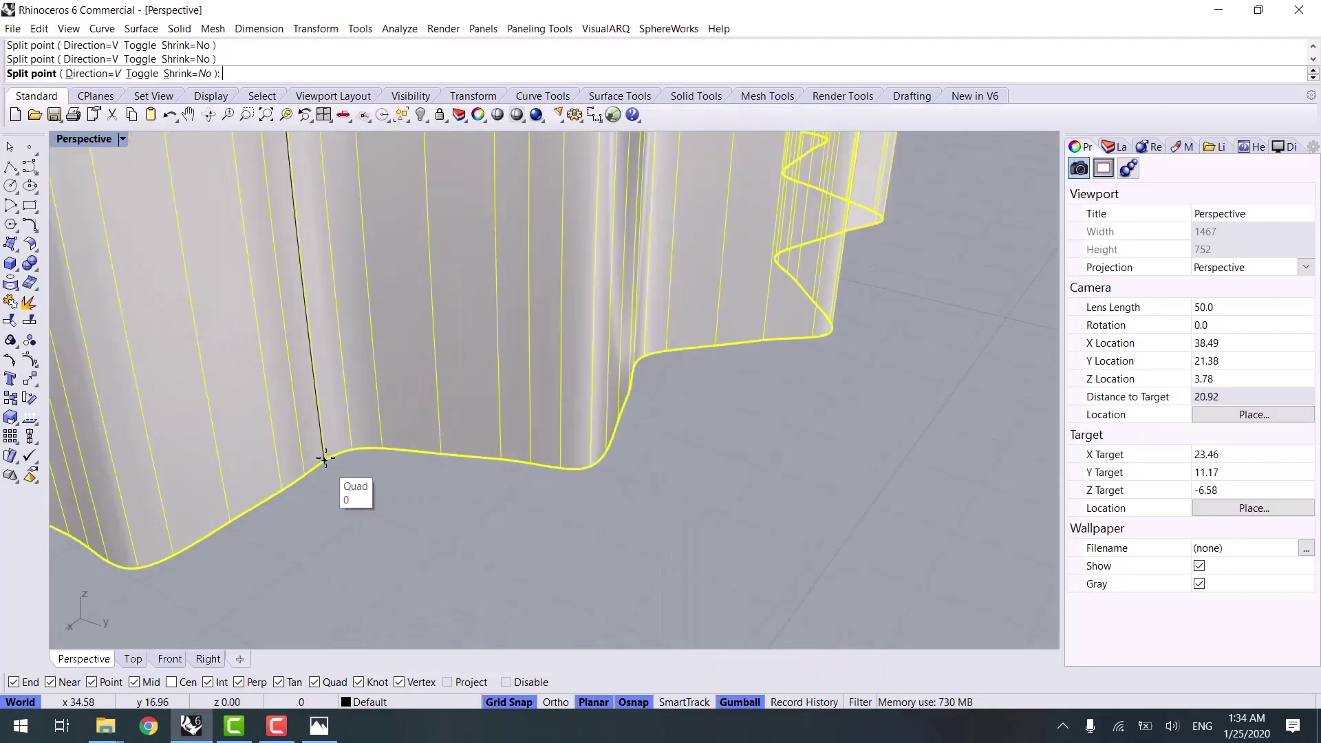
scroll(381, 445, "down", 3)
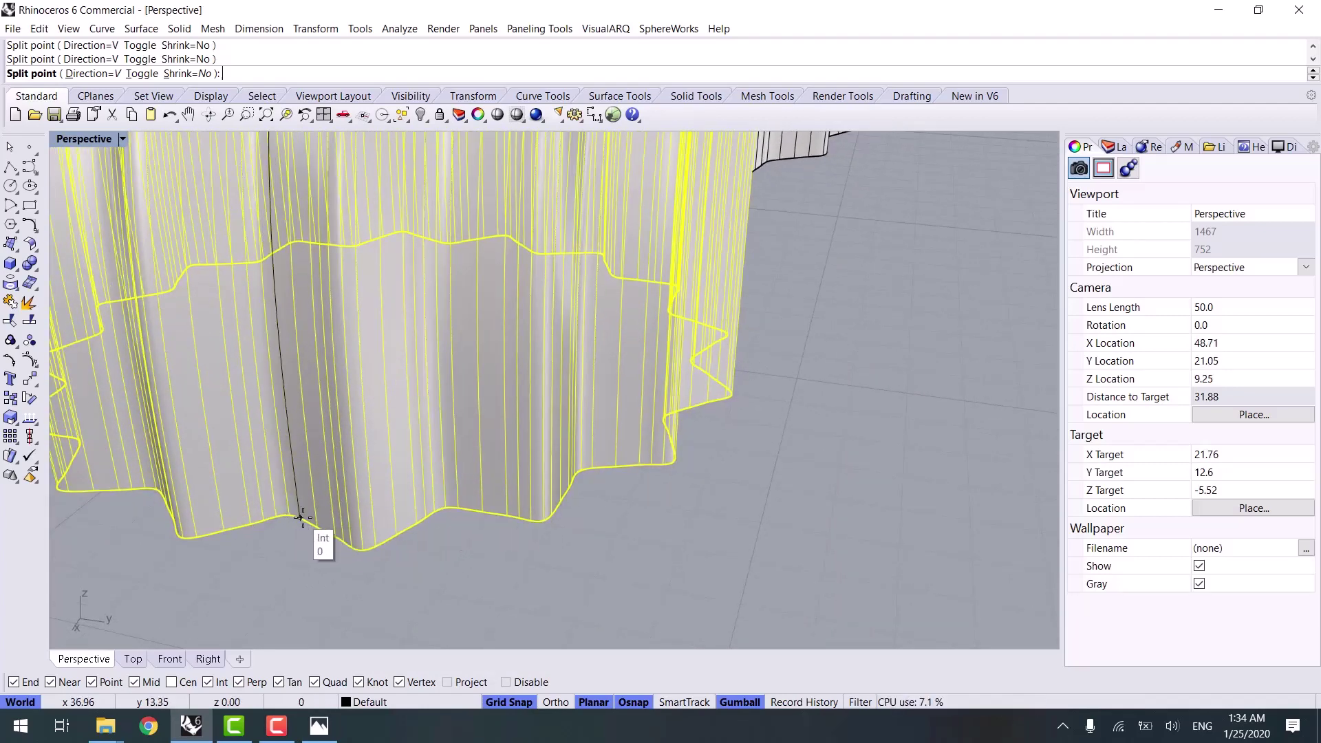
right_click_drag(304, 517, 466, 572)
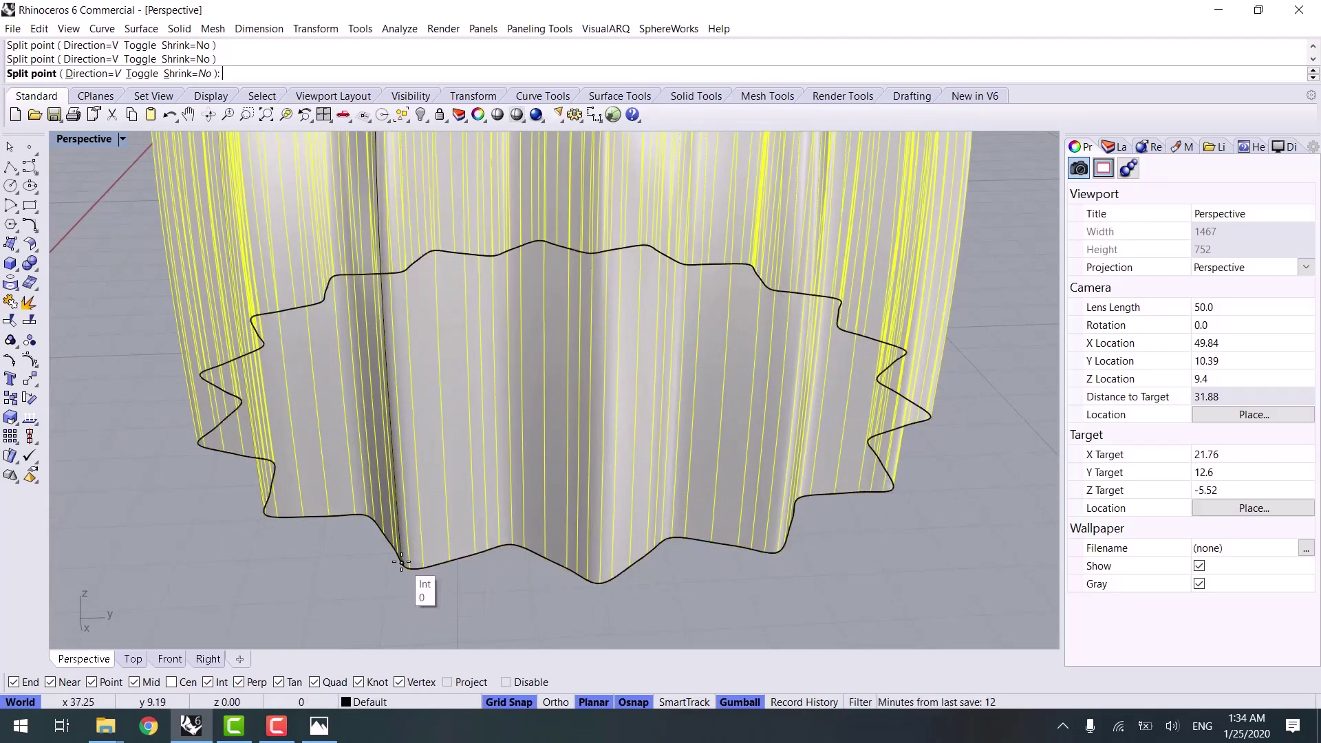
scroll(413, 561, "down", 5)
right_click_drag(421, 584, 524, 561)
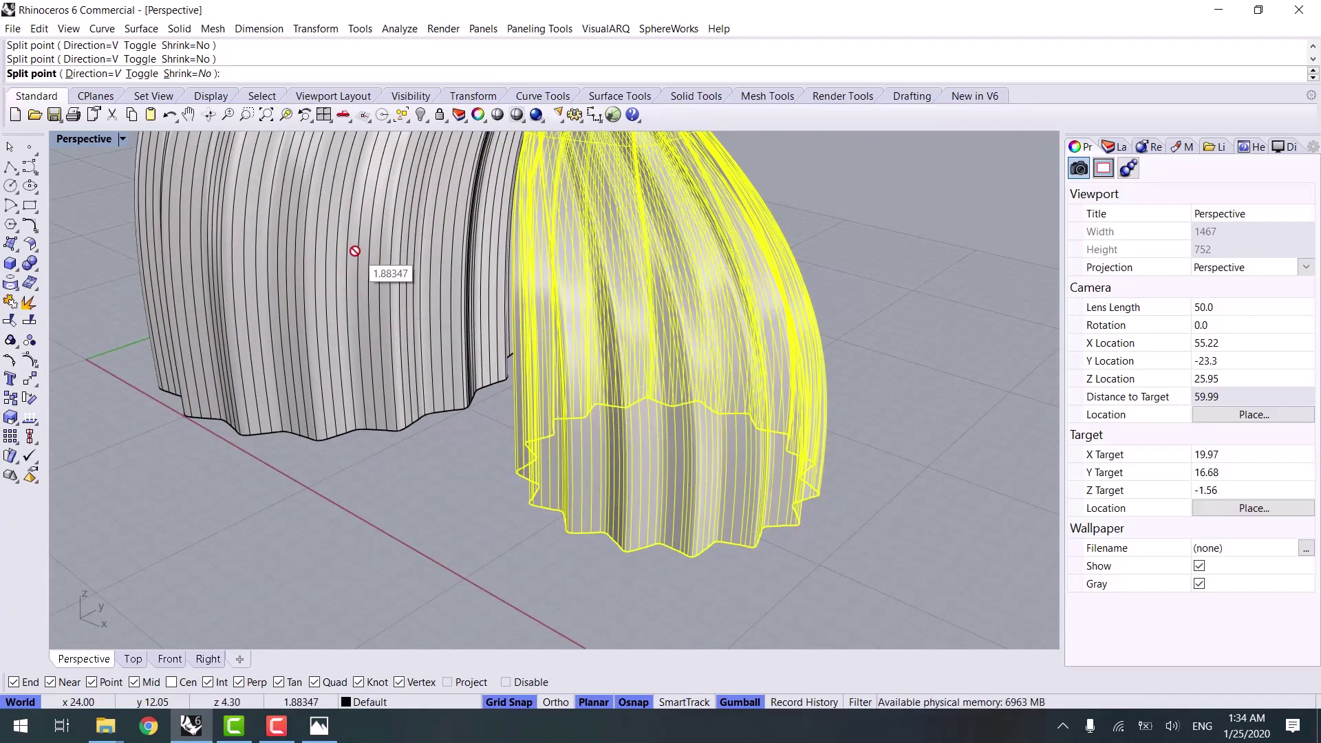
right_click_drag(697, 481, 530, 573)
scroll(657, 568, "up", 5)
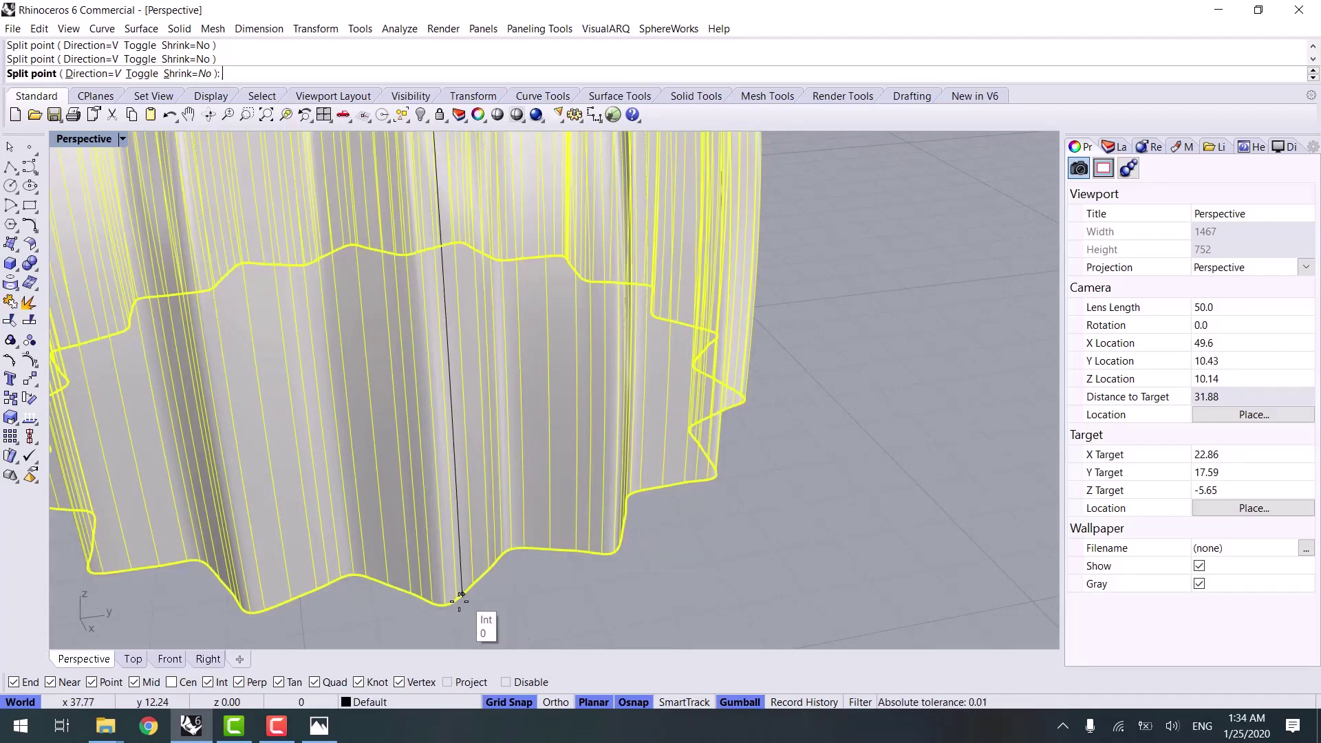
left_click(441, 605)
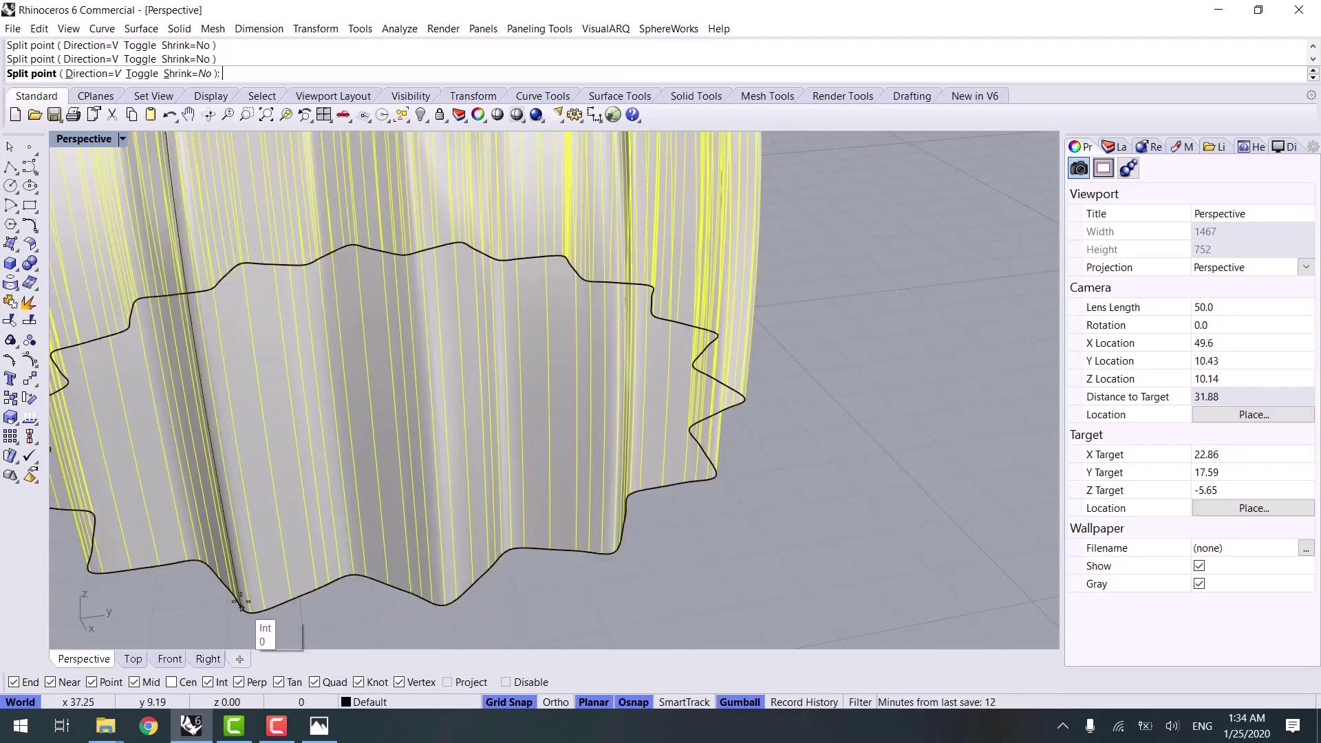
Add isocurve split points at the following outer tips and inner folds, working around the base from the front
scroll(242, 609, "down", 2)
right_click_drag(306, 632, 429, 618)
scroll(430, 617, "up", 2)
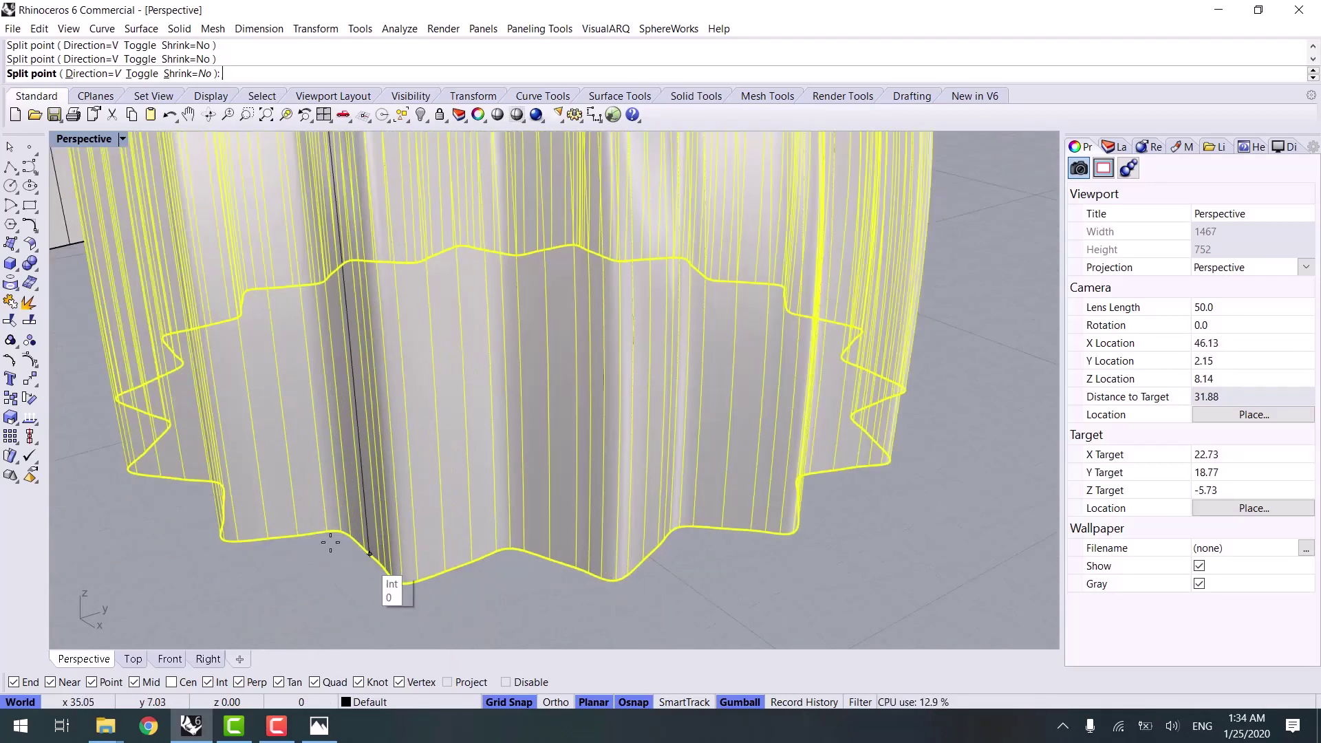
left_click(330, 528)
scroll(329, 527, "down", 6)
right_click_drag(345, 566, 519, 514)
scroll(514, 545, "up", 4)
left_click(454, 494)
scroll(389, 500, "down", 6)
scroll(512, 505, "up", 8)
left_click(504, 488)
left_click(449, 440)
Add split points at the tips and folds on the side of the base facing the larger glasshouse
scroll(346, 438, "down", 4)
right_click_drag(349, 441, 591, 514)
scroll(627, 491, "up", 4)
left_click(688, 473)
left_click(597, 430)
scroll(508, 421, "down", 8)
scroll(592, 528, "up", 8)
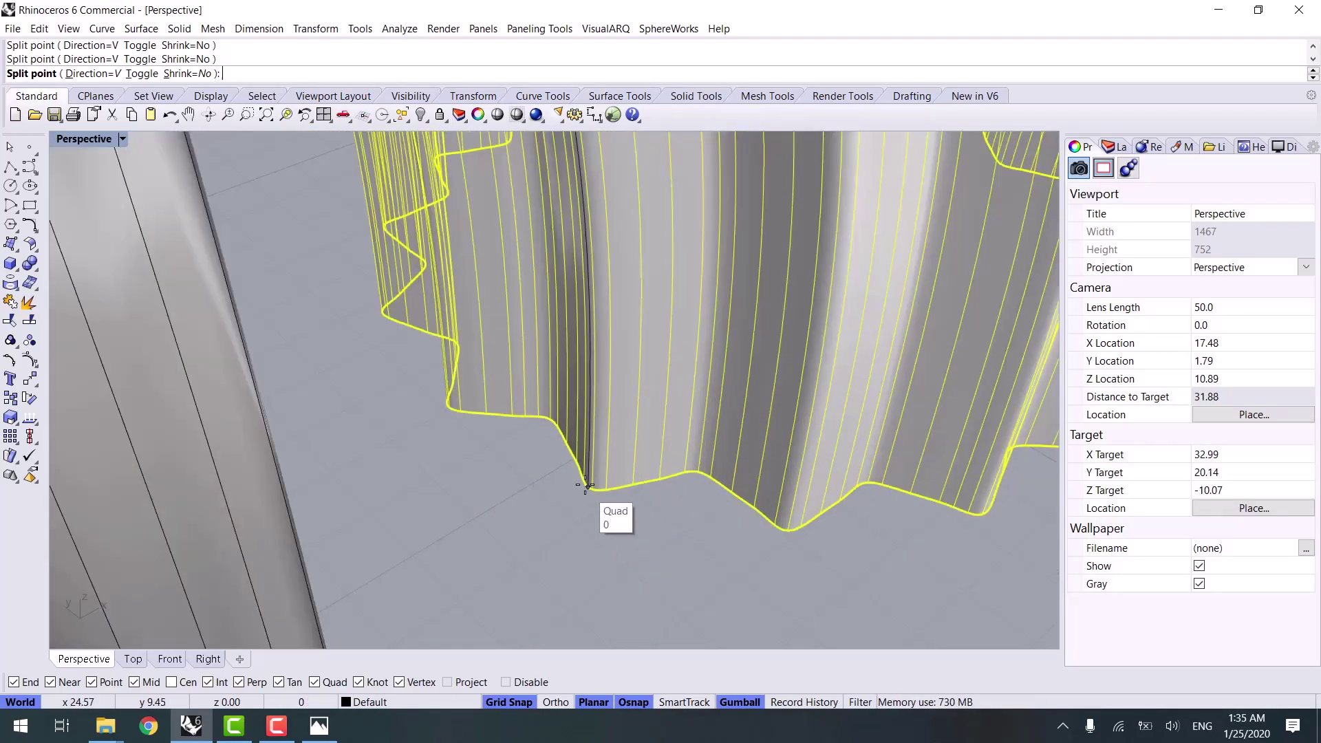
left_click(537, 414)
Add split points at the tips and folds along the back of the smaller surface's base edge
right_click_drag(537, 414, 708, 348)
scroll(761, 413, "up", 6)
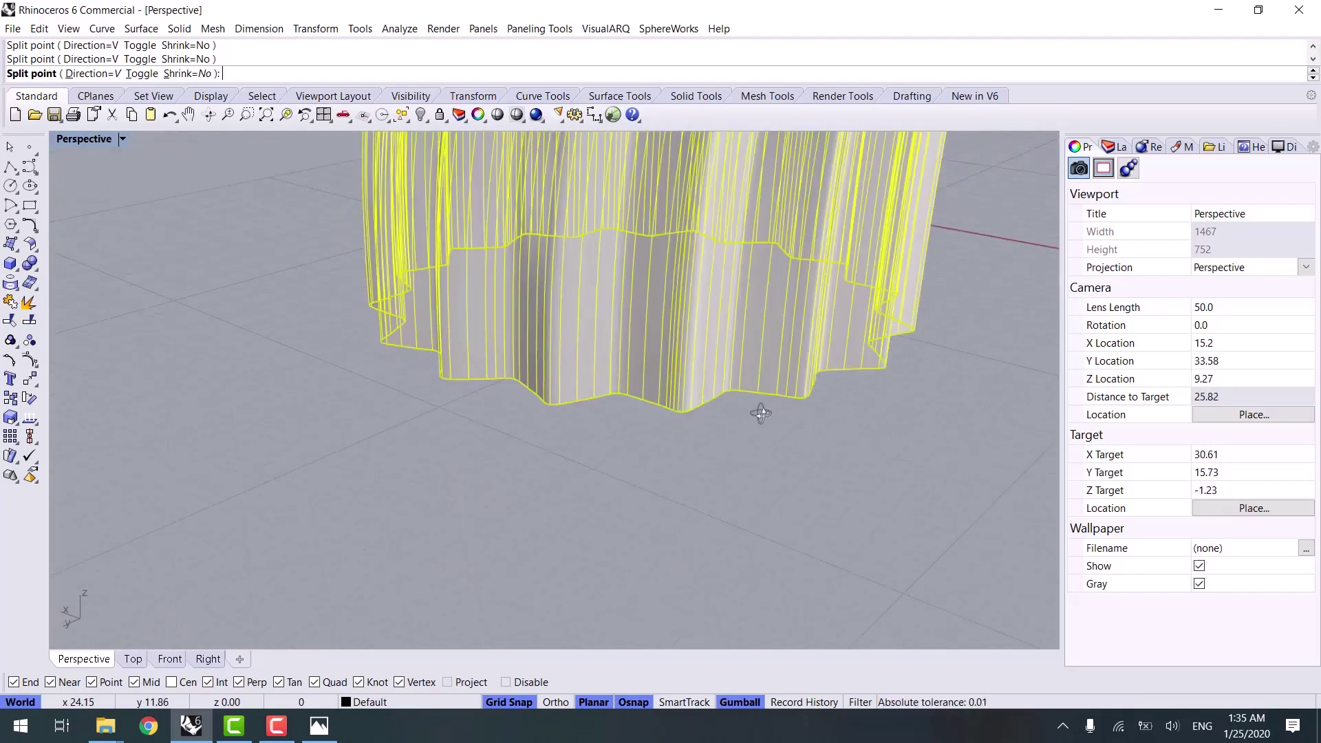
left_click(557, 443)
left_click(478, 397)
right_click_drag(476, 384, 614, 398)
left_click(499, 450)
left_click(416, 417)
Place the remaining split points back to the starting tip and complete the isocurve split of the smaller surface
right_click_drag(415, 407, 438, 405)
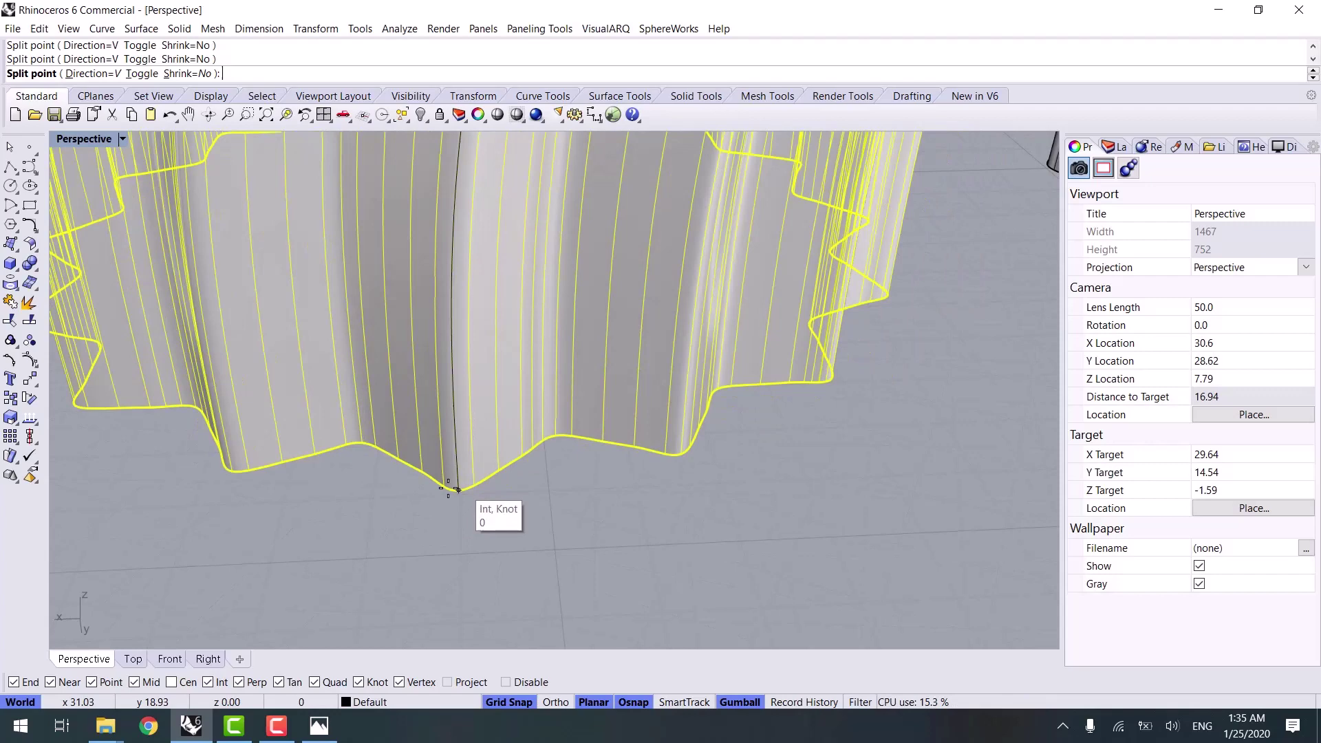
left_click(344, 441)
right_click_drag(344, 442, 426, 451)
left_click(304, 504)
right_click_drag(272, 510, 347, 506)
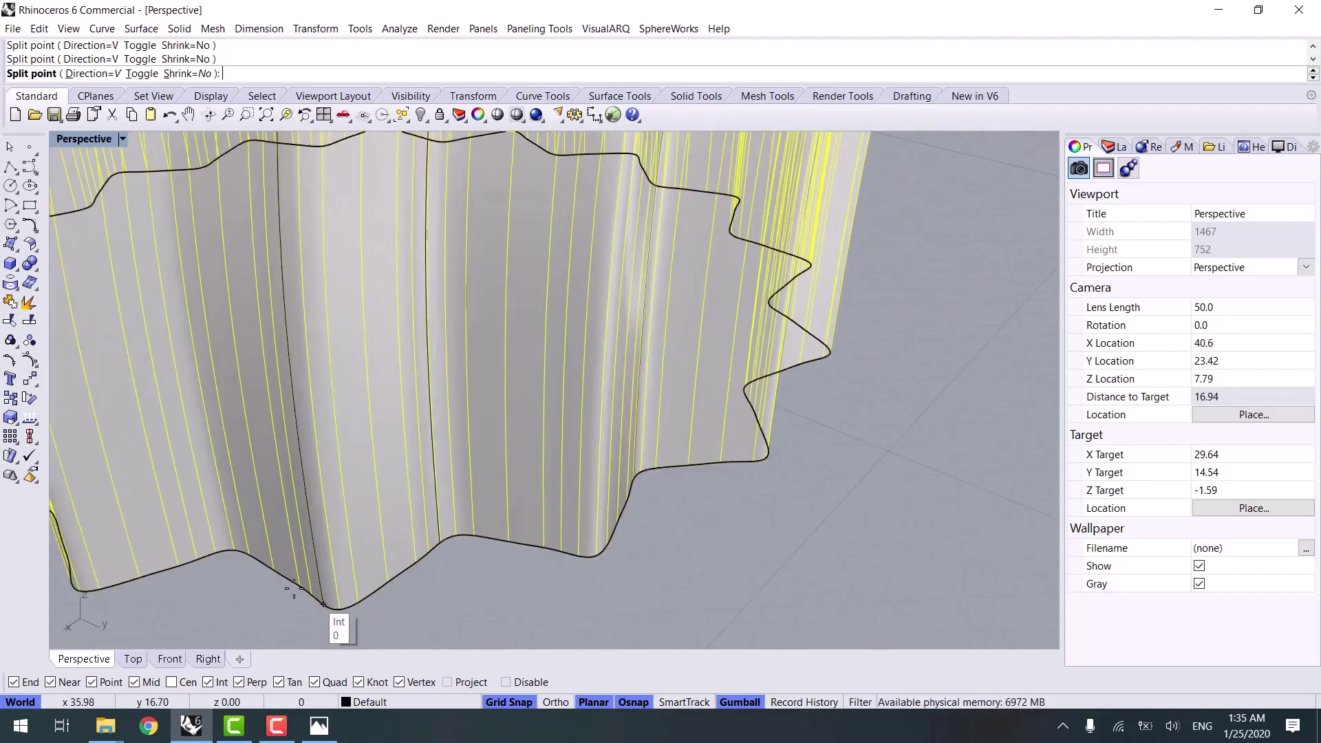
left_click(218, 549)
scroll(218, 549, "down", 6)
right_click_drag(220, 550, 323, 533)
right_click(255, 643)
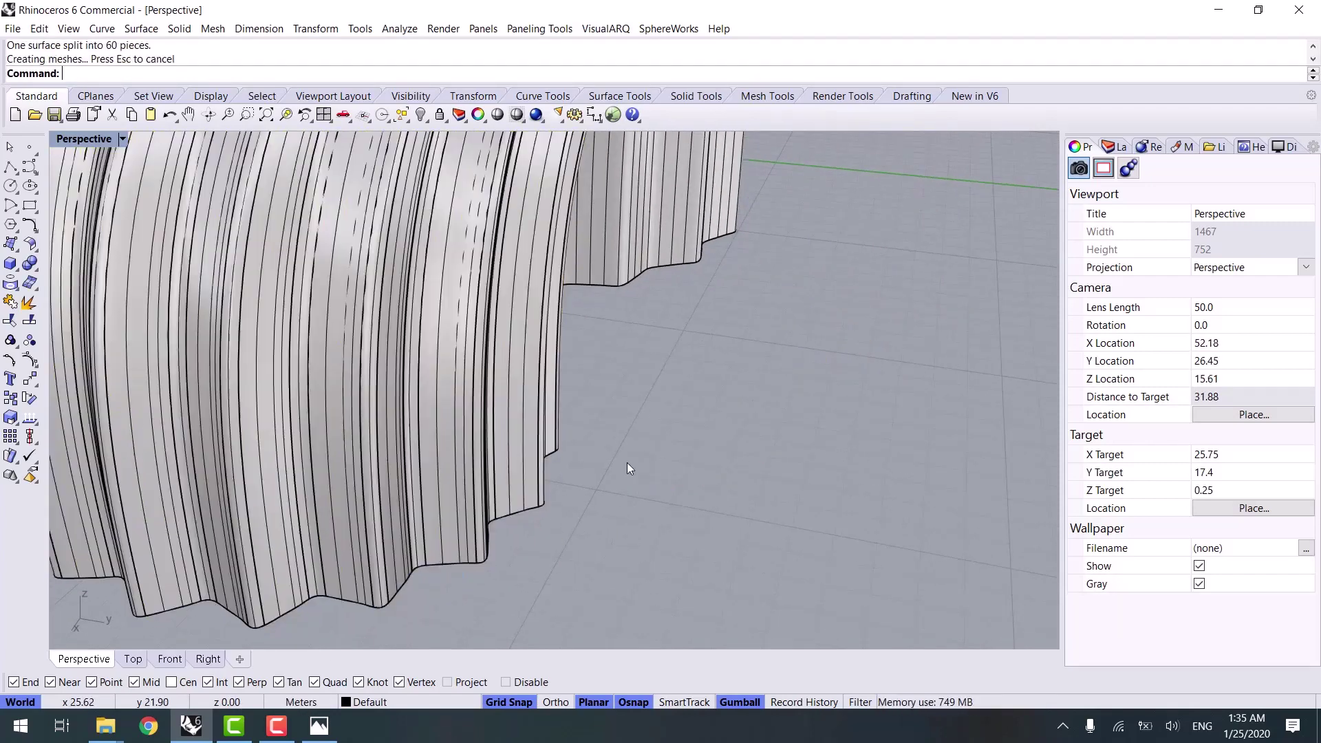
Select four neighbouring wide panels of the smaller glasshouse, on the side away from the larger one, leaving out the narrow strips between them
left_click(346, 533)
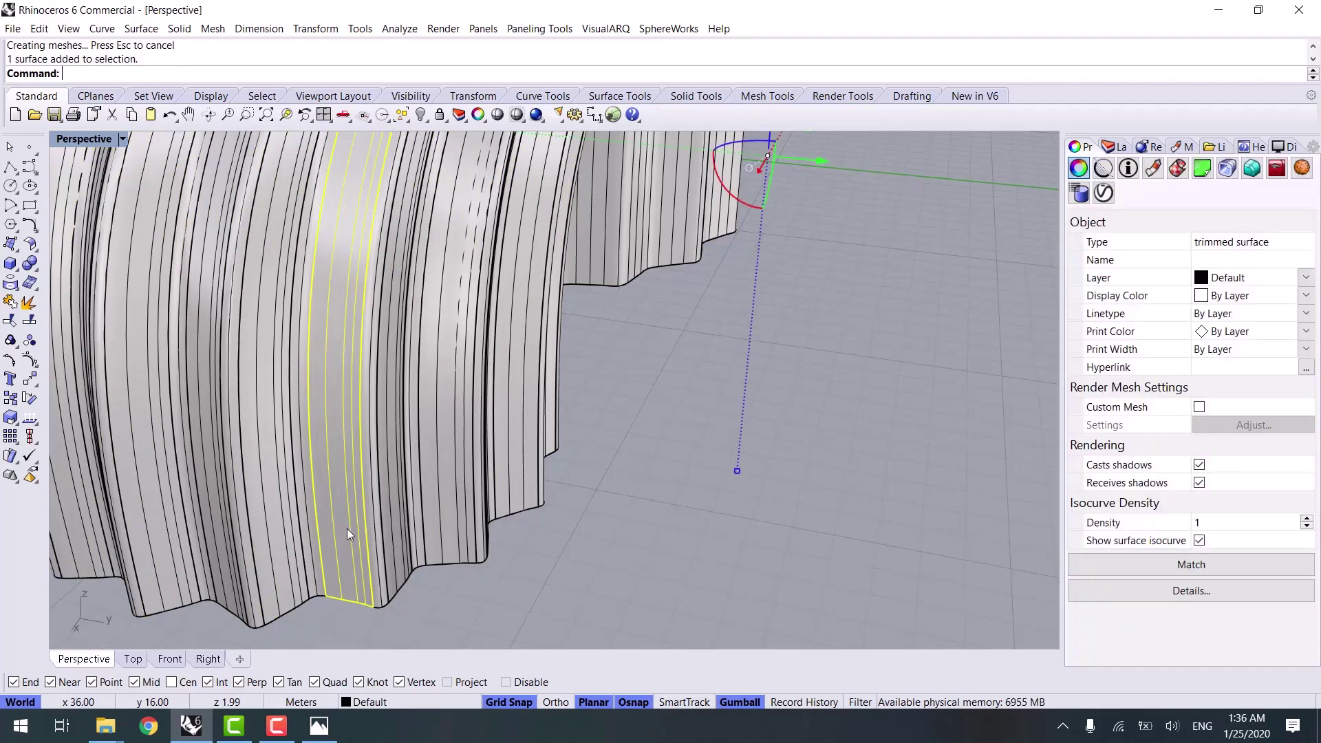
left_click(285, 579, "shift")
right_click_drag(285, 579, 310, 584)
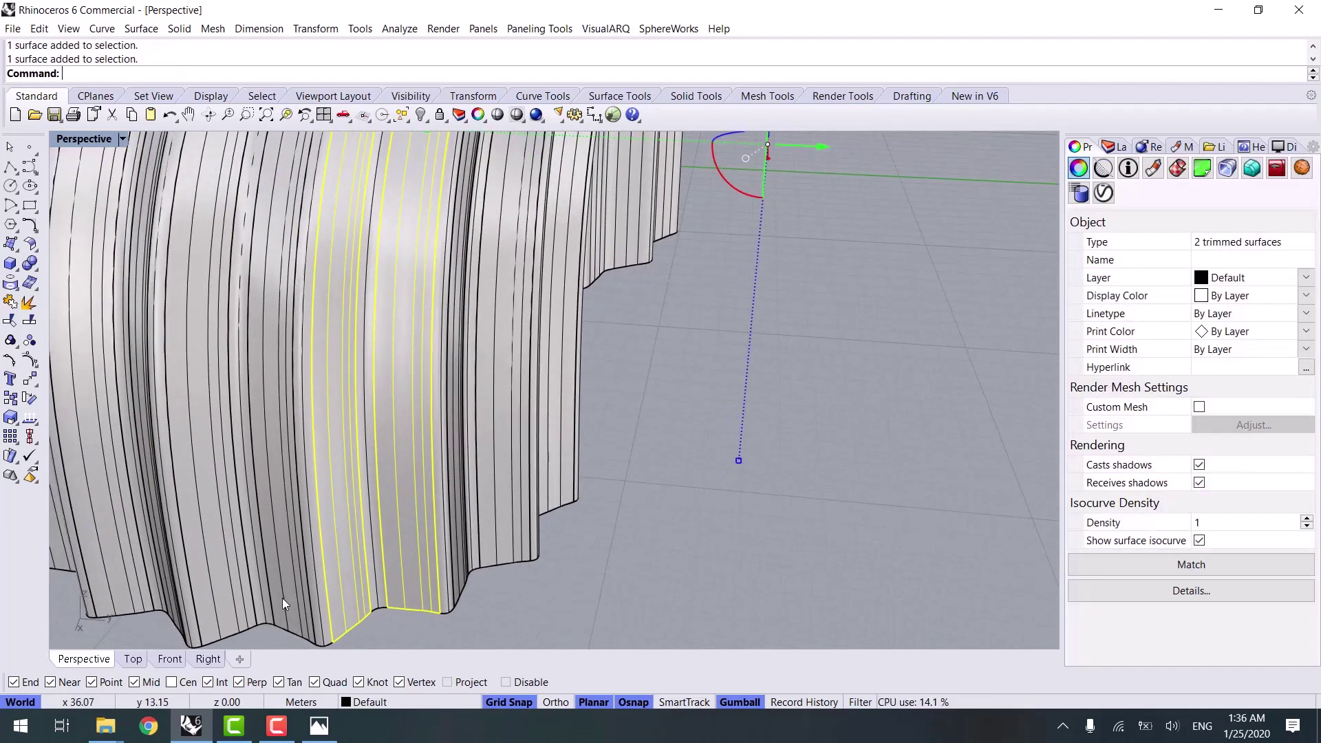
left_click(282, 597, "shift")
left_click(225, 581, "shift")
scroll(226, 581, "down", 3)
right_click_drag(227, 580, 364, 592)
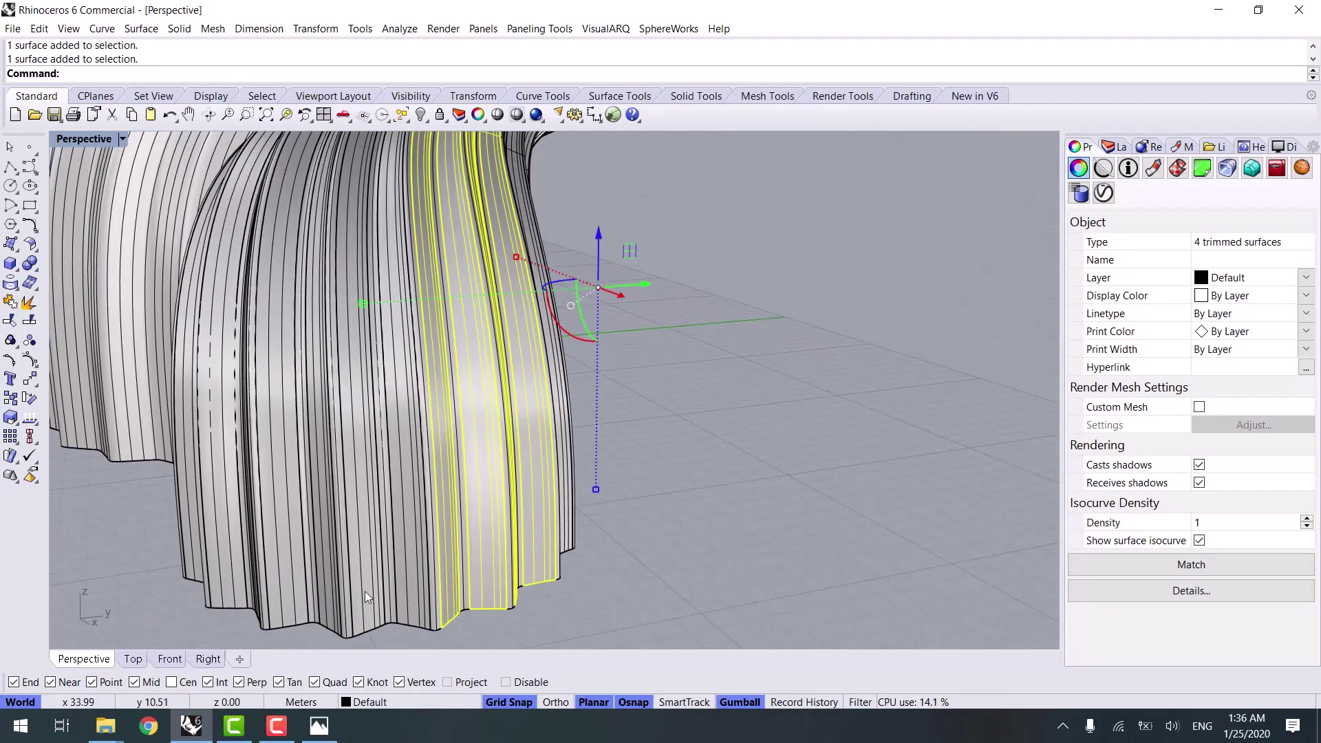
Extend the selection with the next seven wide panels around the base, skipping the narrow tip and fold strips
scroll(365, 593, "up", 2)
left_click(423, 595, "shift")
left_click(368, 596, "shift")
left_click(304, 592, "shift")
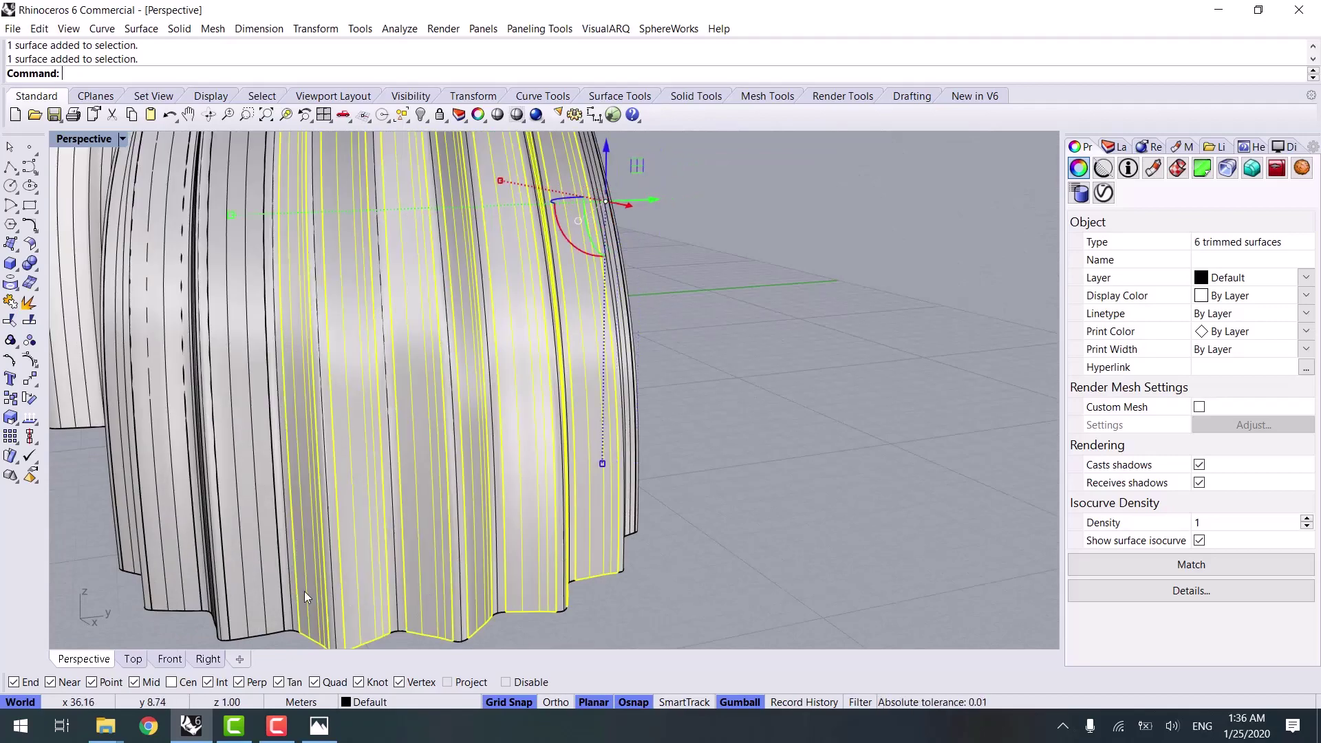
left_click(284, 588, "shift")
scroll(283, 588, "down", 3)
right_click_drag(284, 588, 527, 434)
scroll(527, 435, "up", 3)
left_click(587, 417, "shift")
left_click(528, 407, "shift")
left_click(479, 406, "shift")
scroll(479, 406, "up", 3)
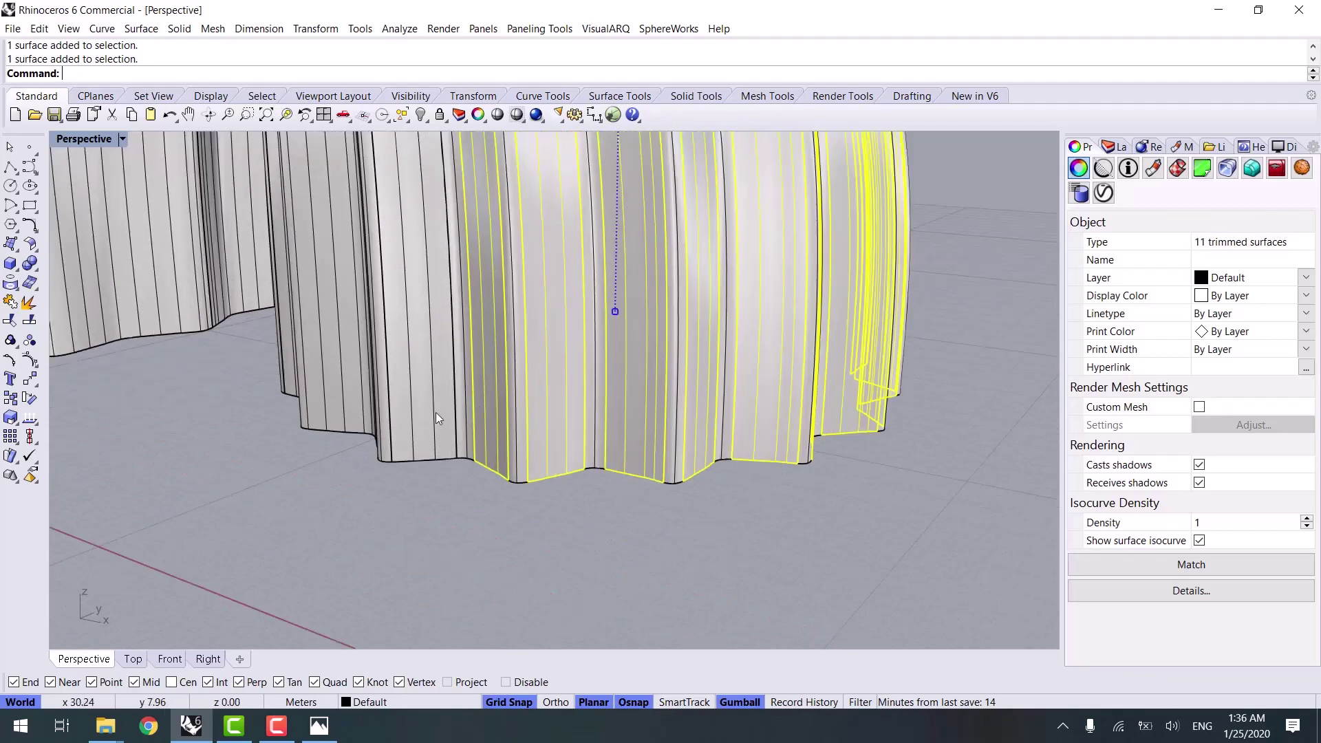
Add the following wide panels towards the larger glasshouse and remove wrongly picked surfaces from the selection
left_click(438, 418, "shift")
scroll(440, 419, "down", 5)
right_click_drag(440, 420, 604, 484)
scroll(633, 483, "up", 4)
left_click(662, 468, "shift")
scroll(571, 493, "down", 4)
scroll(604, 484, "up", 4)
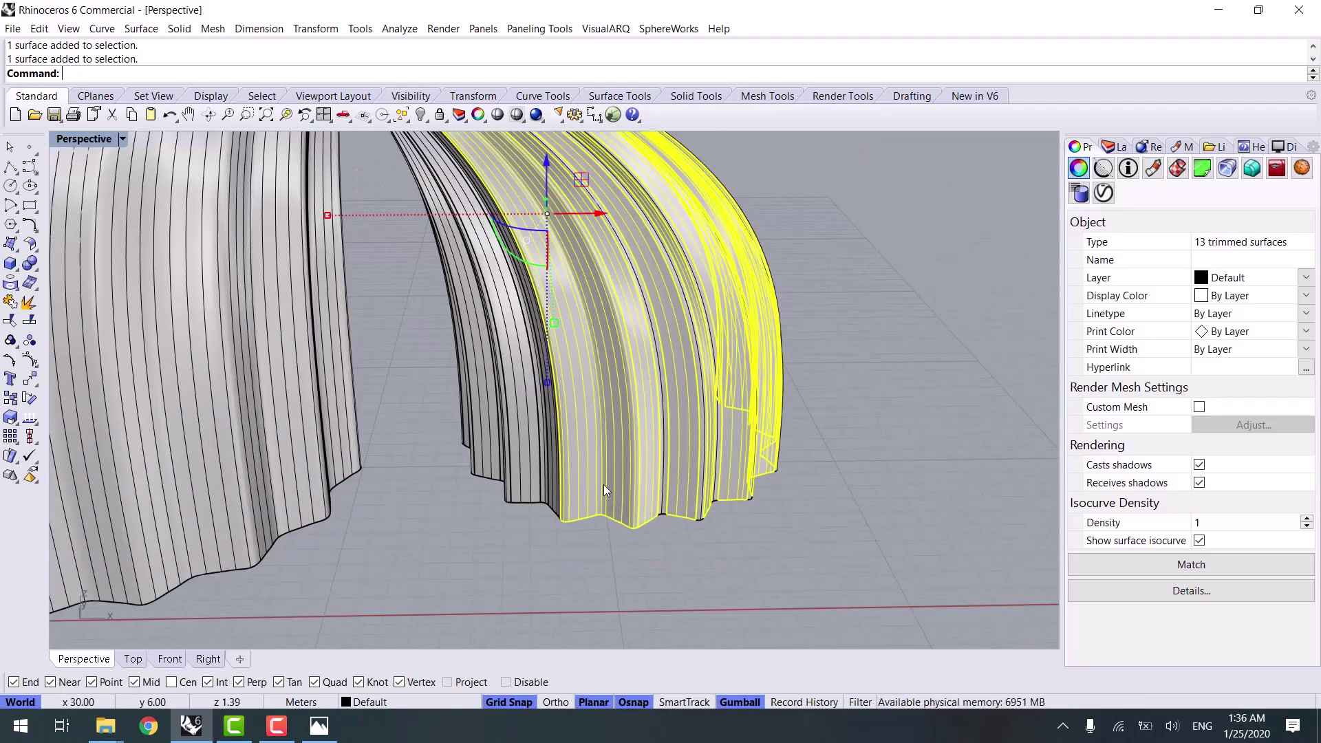
left_click(604, 484, "ctrl")
scroll(716, 466, "up", 3)
left_click(766, 432, "shift")
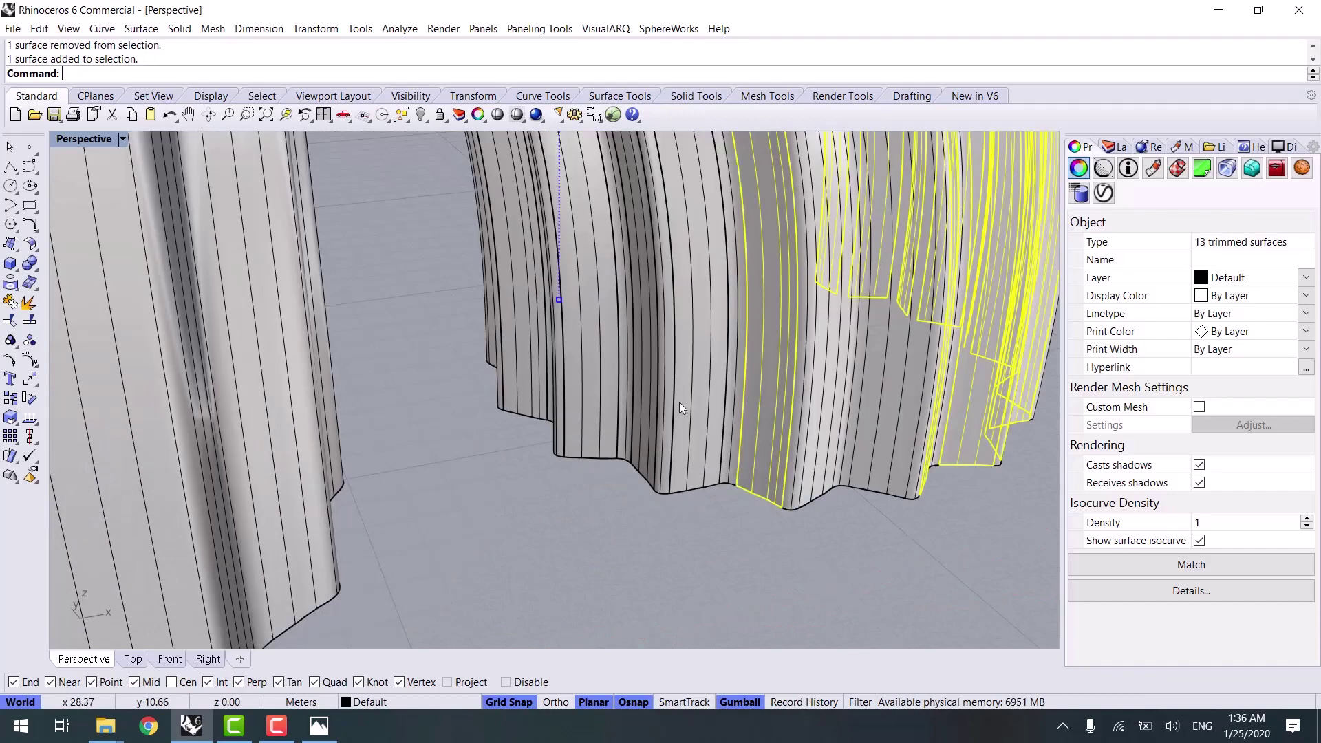
left_click(644, 435, "shift")
left_click(658, 420, "ctrl")
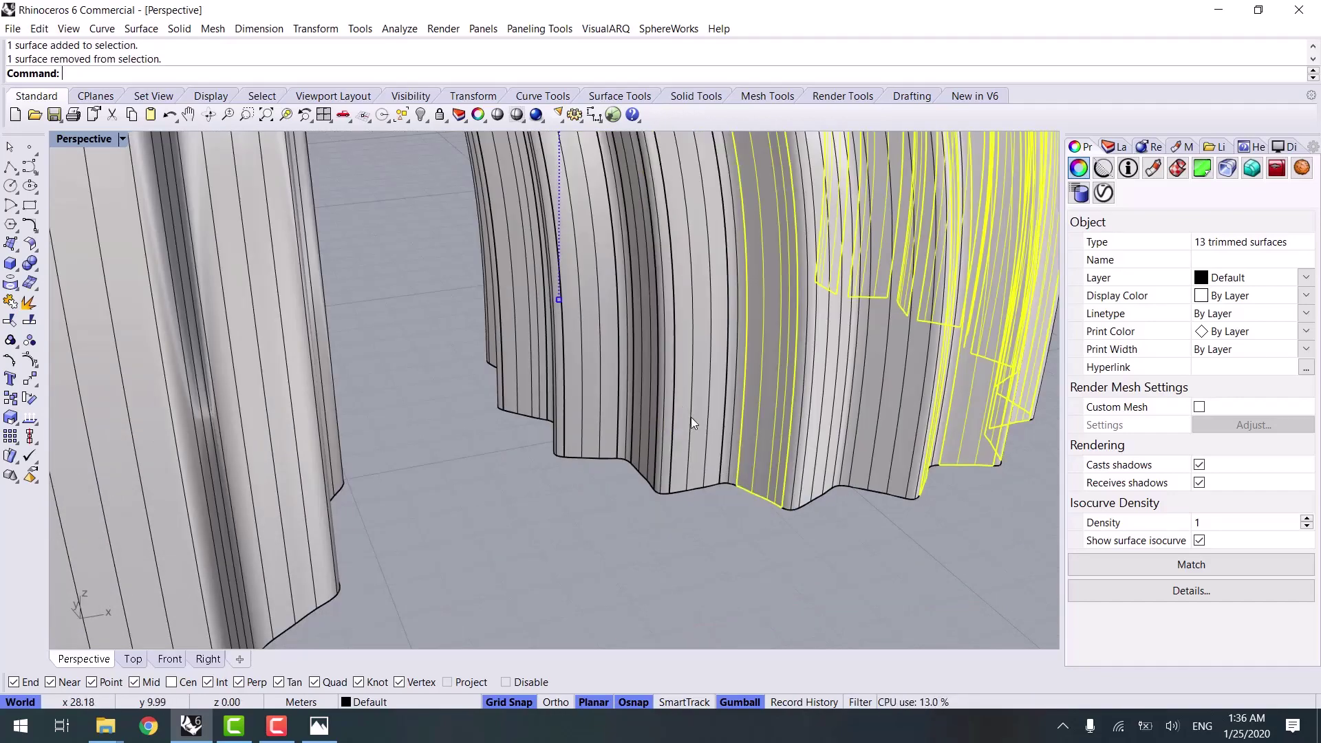
Add three more wide panels on this side and one beside the selection's other end on the opposite side
left_click(690, 417, "shift")
left_click(636, 455, "shift")
left_click(584, 419, "shift")
scroll(625, 444, "down", 6)
scroll(663, 455, "down", 5)
right_click_drag(663, 455, 475, 353)
scroll(385, 310, "up", 8)
right_click_drag(361, 294, 364, 375, "shift")
left_click(366, 423, "shift")
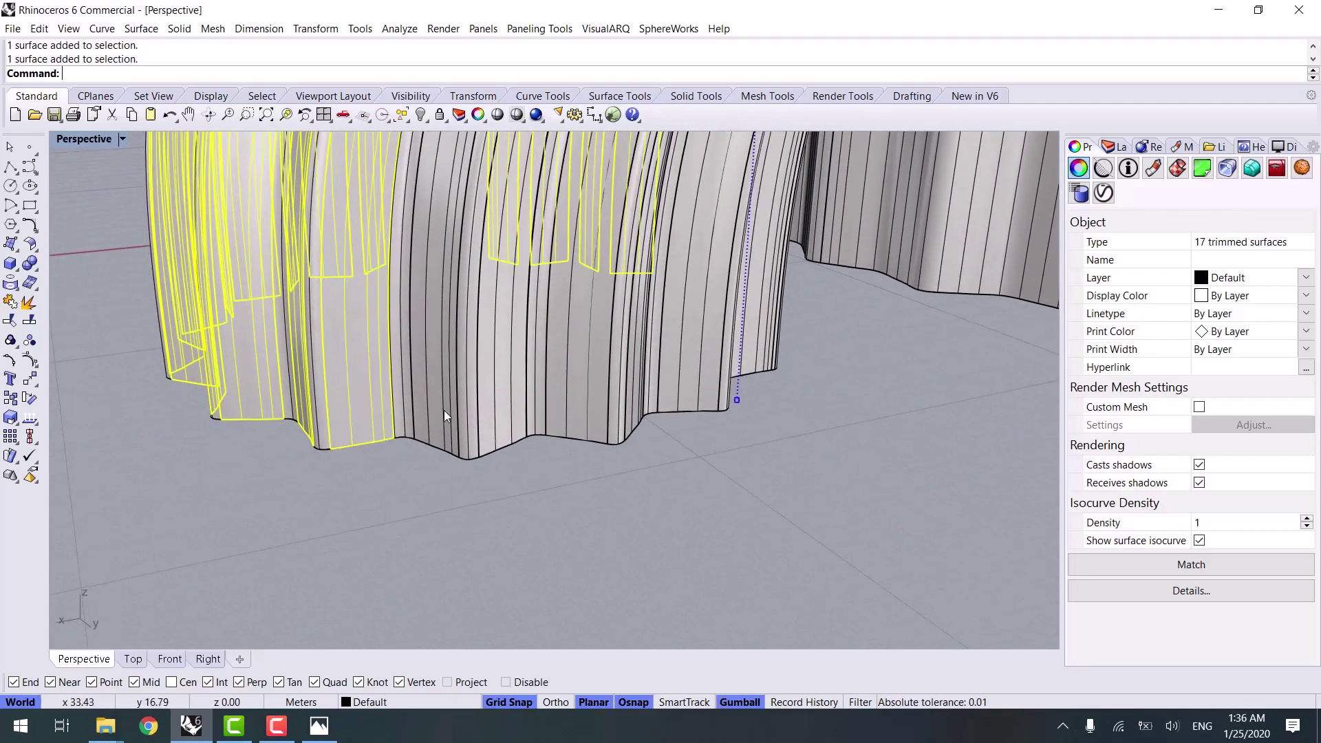
Add the wide panels along the far side of the smaller glasshouse to the selection
left_click(447, 409, "shift")
right_click_drag(584, 389, 657, 473)
left_click(657, 473, "shift")
left_click(729, 477, "shift")
left_click(729, 477, "shift")
scroll(691, 494, "up", 3)
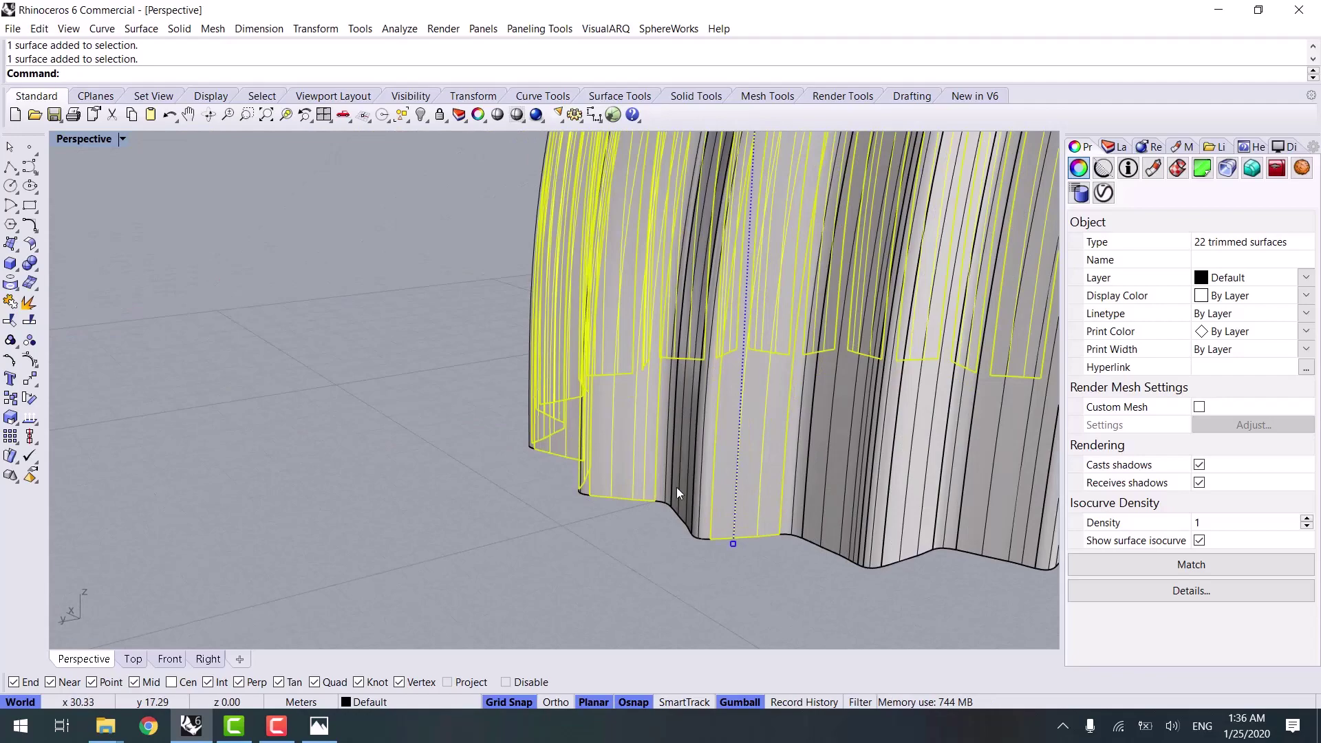
left_click(675, 487, "shift")
left_click(840, 478, "shift")
left_click(926, 510, "shift")
Complete the selection with the remaining separate wide panels facing the larger glasshouse
scroll(926, 510, "down", 4)
right_click_drag(926, 510, 572, 515)
scroll(572, 514, "up", 4)
left_click(572, 514, "shift")
right_click_drag(824, 484, 646, 540)
scroll(436, 583, "up", 3)
left_click(393, 547, "shift")
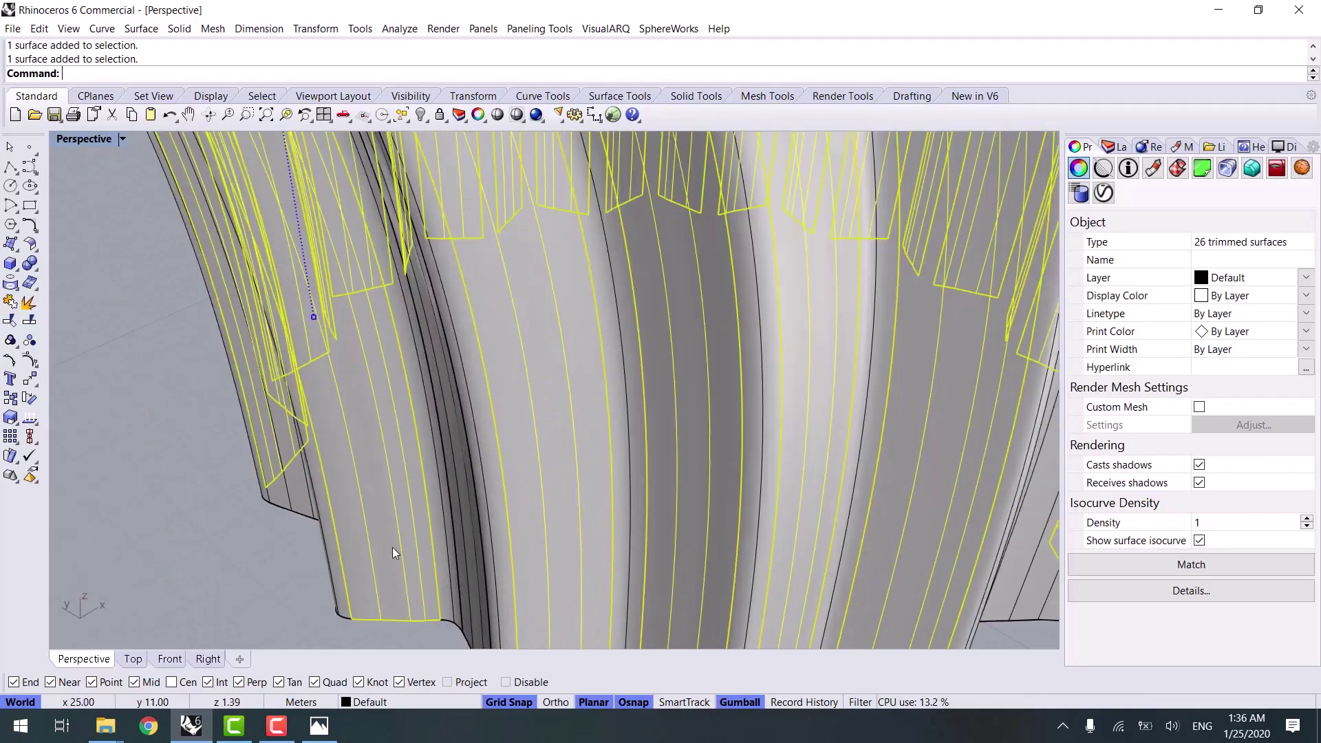
left_click(467, 543, "shift")
scroll(469, 542, "down", 4)
right_click_drag(471, 544, 1161, 123)
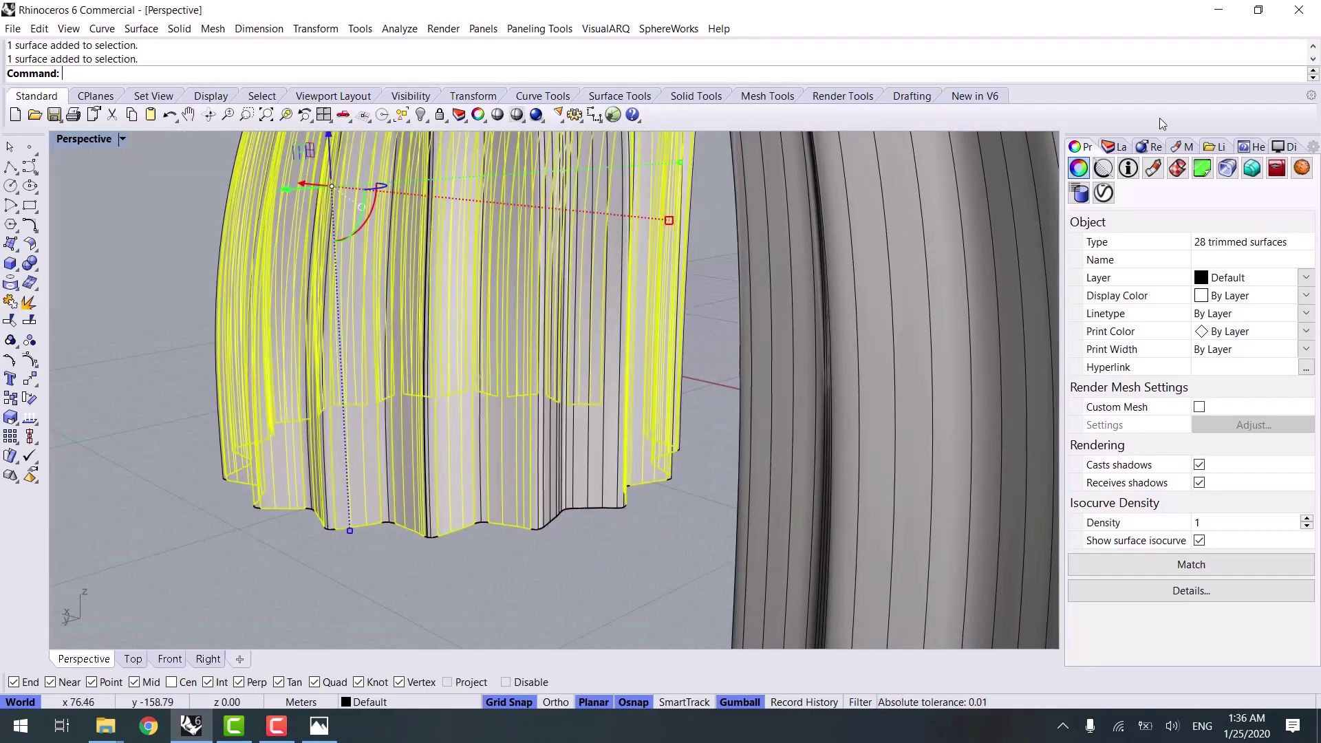
Move the selected wide panels to Layer 03 and hide that layer
left_click(1114, 147)
right_click(1128, 255)
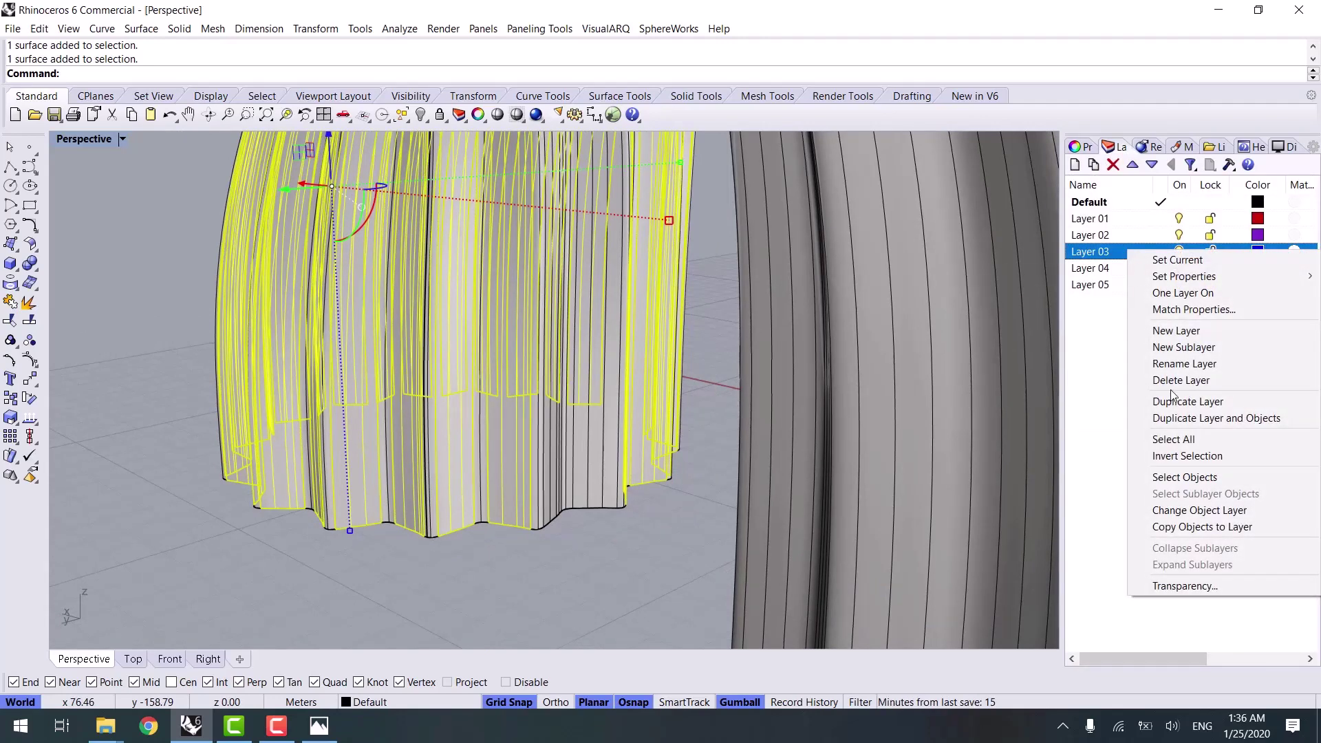
left_click(1197, 512)
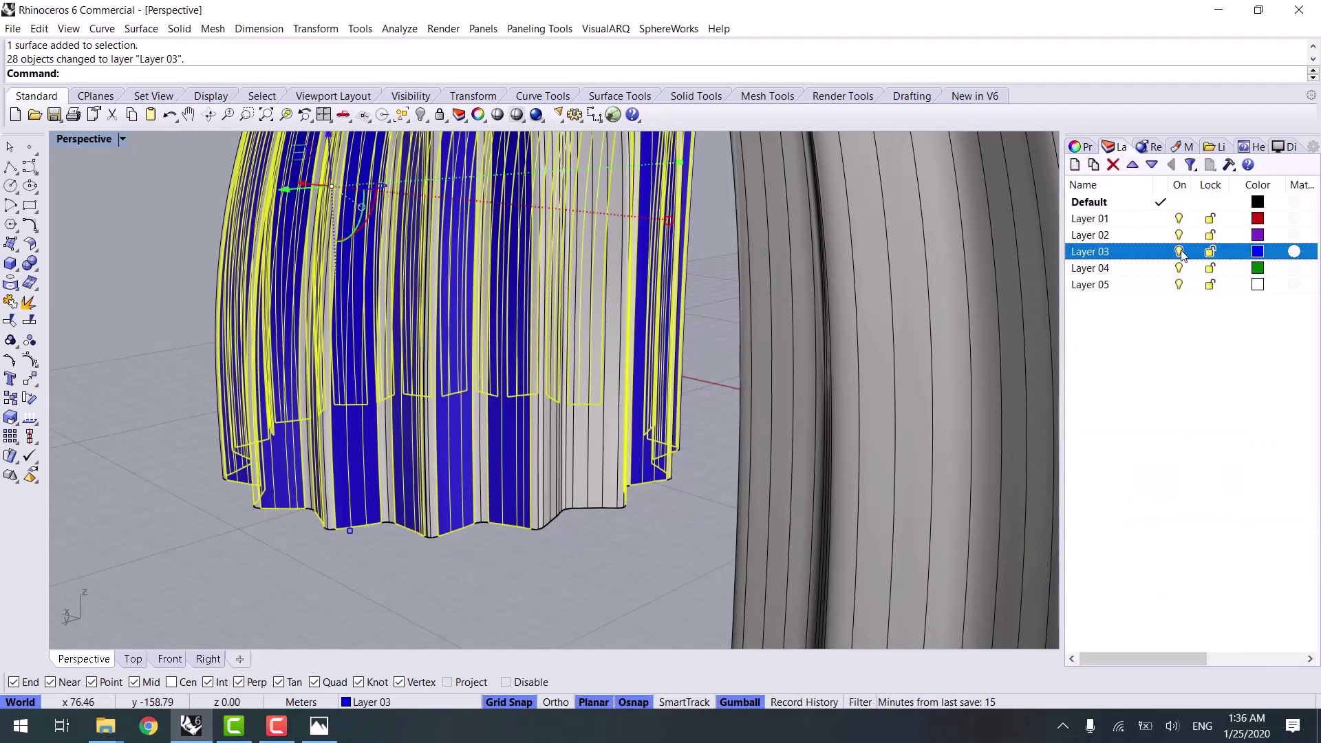
key("Escape")
Split the remaining oversized panel along isocurves at both sides of its inner fold
left_click(577, 452)
scroll(576, 451, "up", 2)
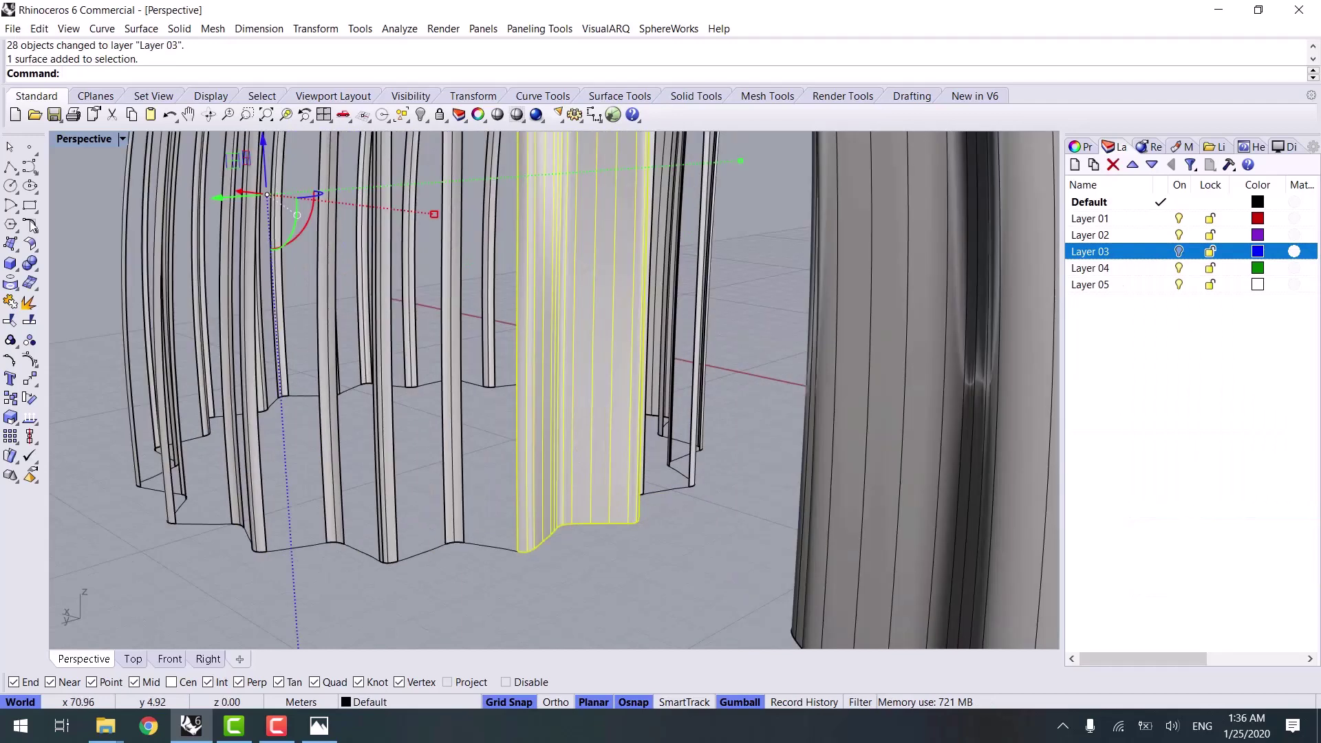
left_click(30, 322)
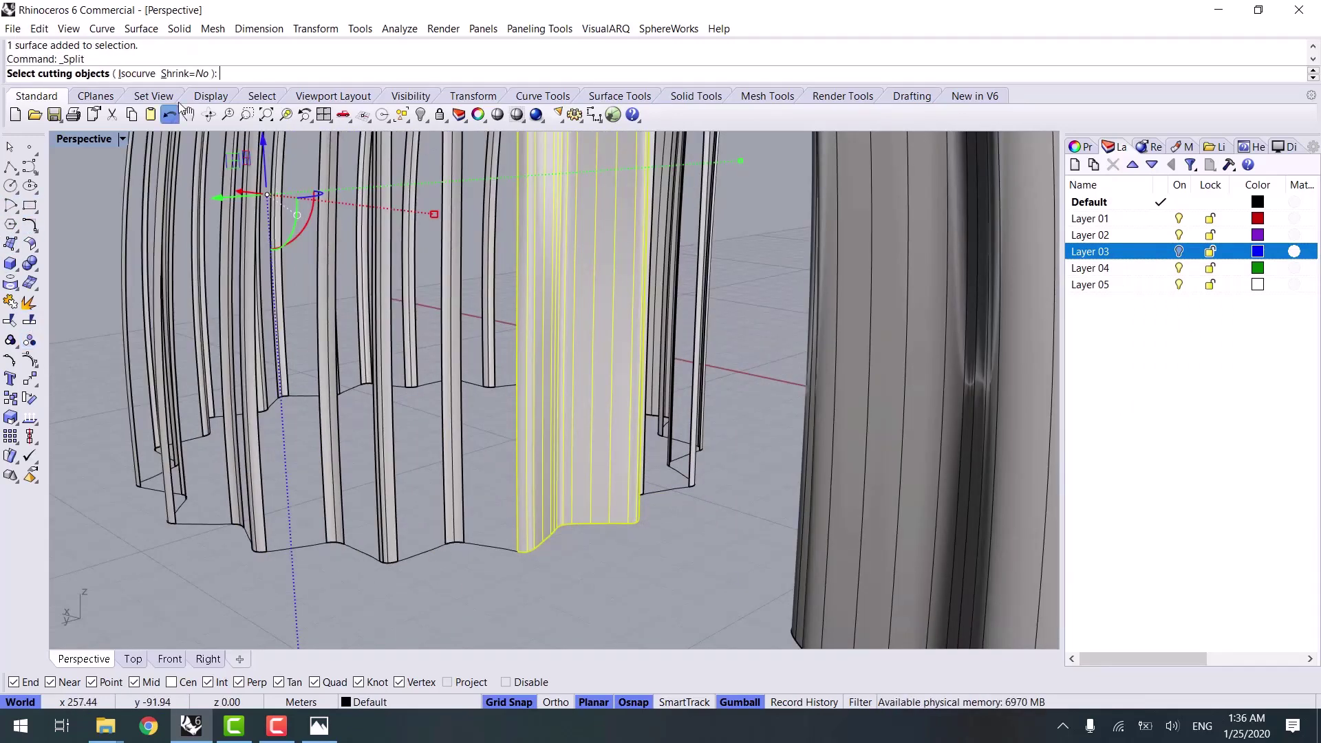
left_click(135, 74)
scroll(577, 527, "up", 2)
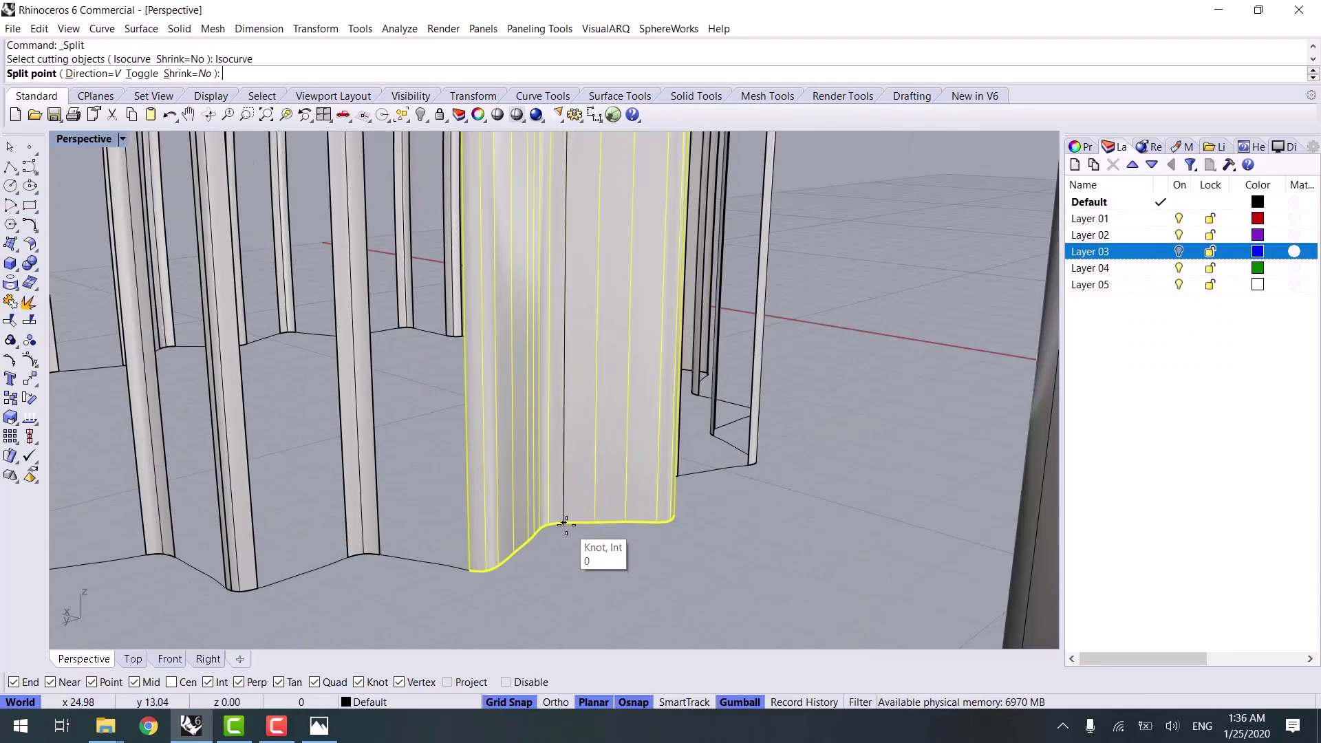
left_click(577, 526)
left_click(541, 529)
key("Return")
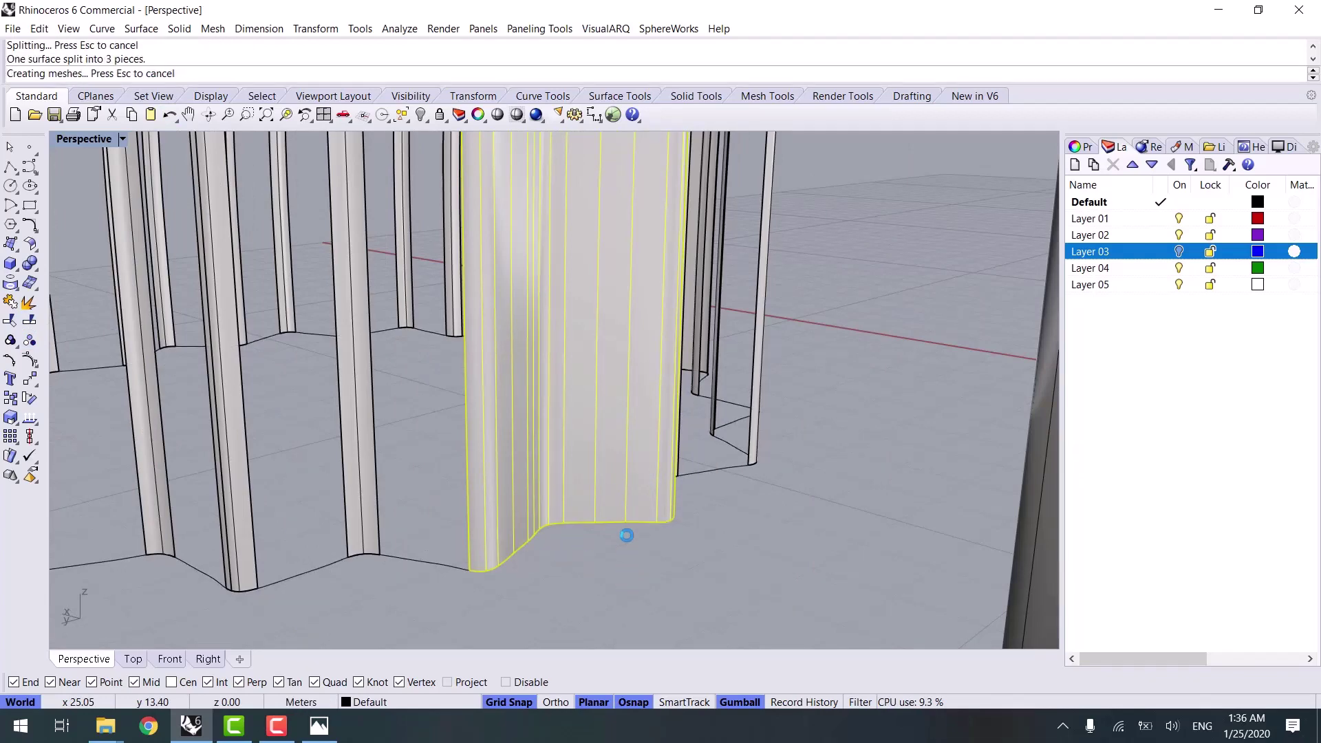
Move the two wide pieces beside the newly separated fold strip to Layer 03
left_click(628, 448)
left_click(500, 459, "shift")
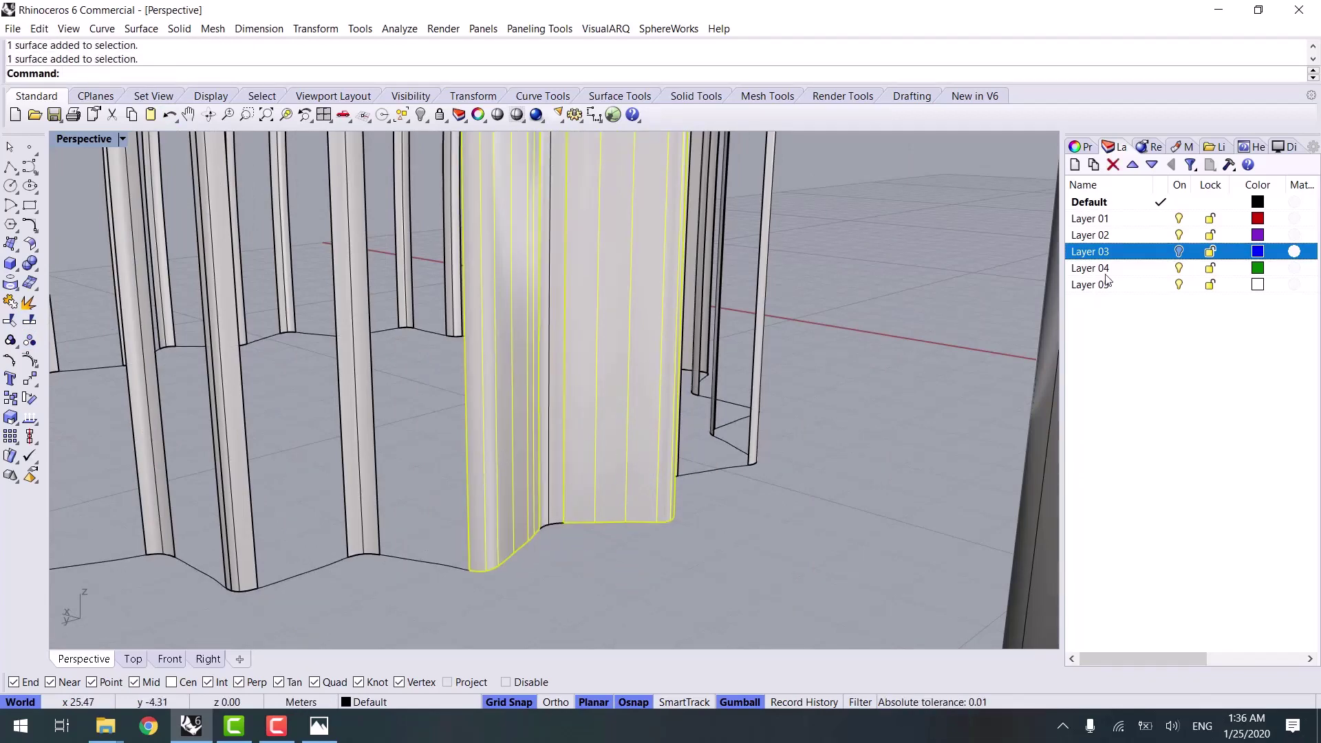
right_click(1108, 252)
left_click(1172, 507)
scroll(736, 472, "down", 3)
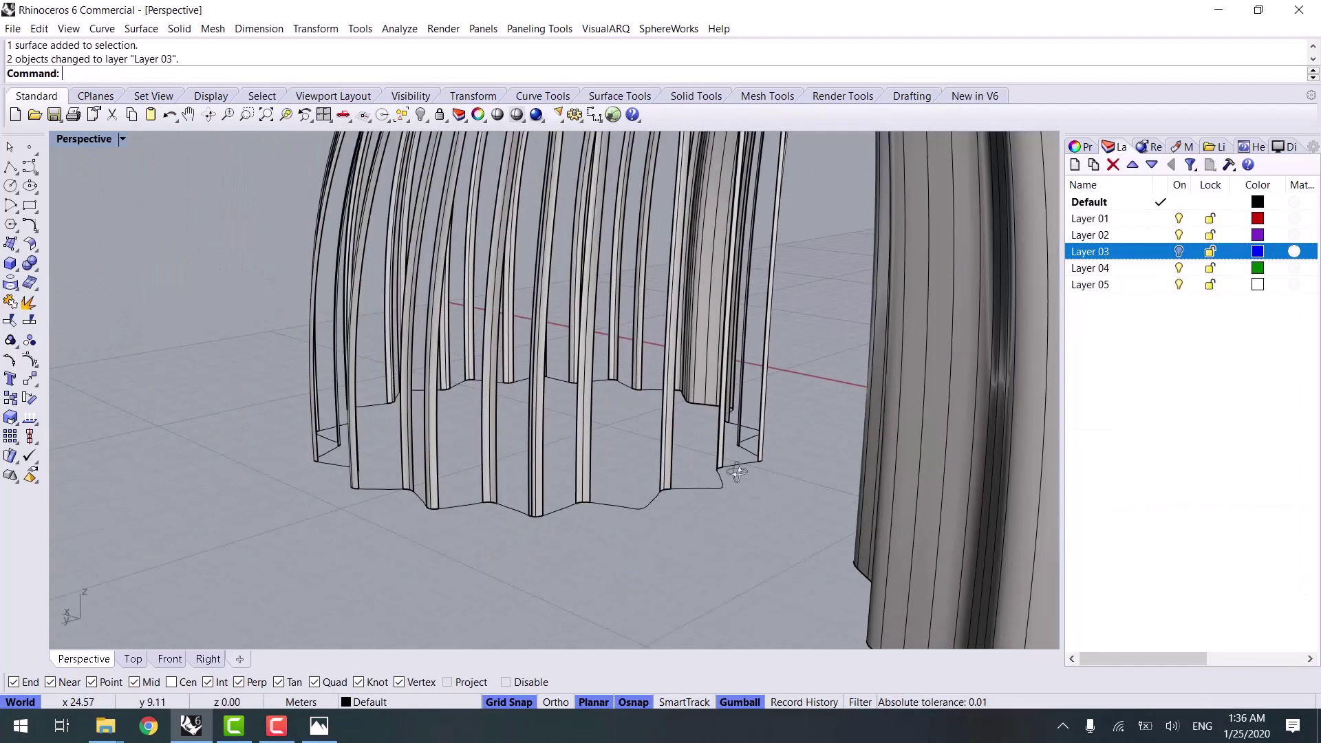
Split the other remaining oversized panel along isocurves at both sides of its central inner fold
scroll(736, 472, "up", 3)
right_click_drag(736, 472, 559, 466)
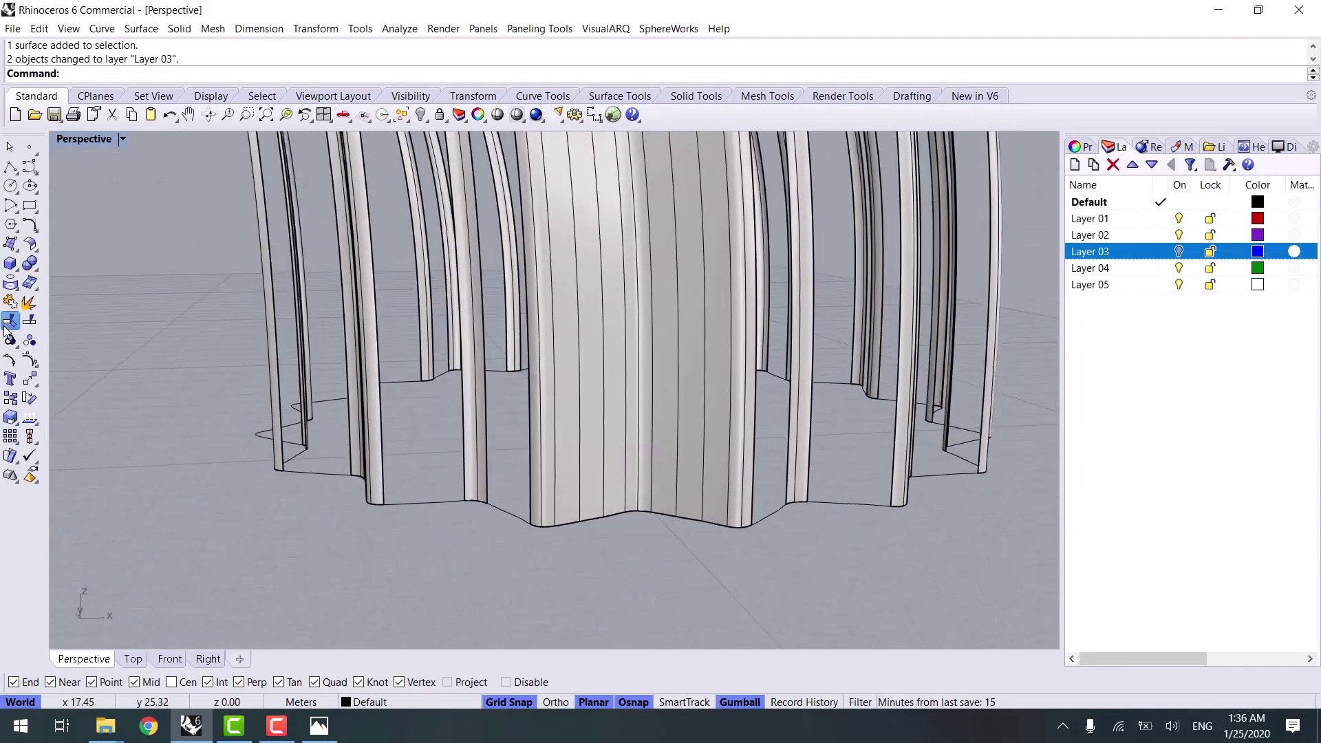
left_click(30, 322)
left_click(163, 74)
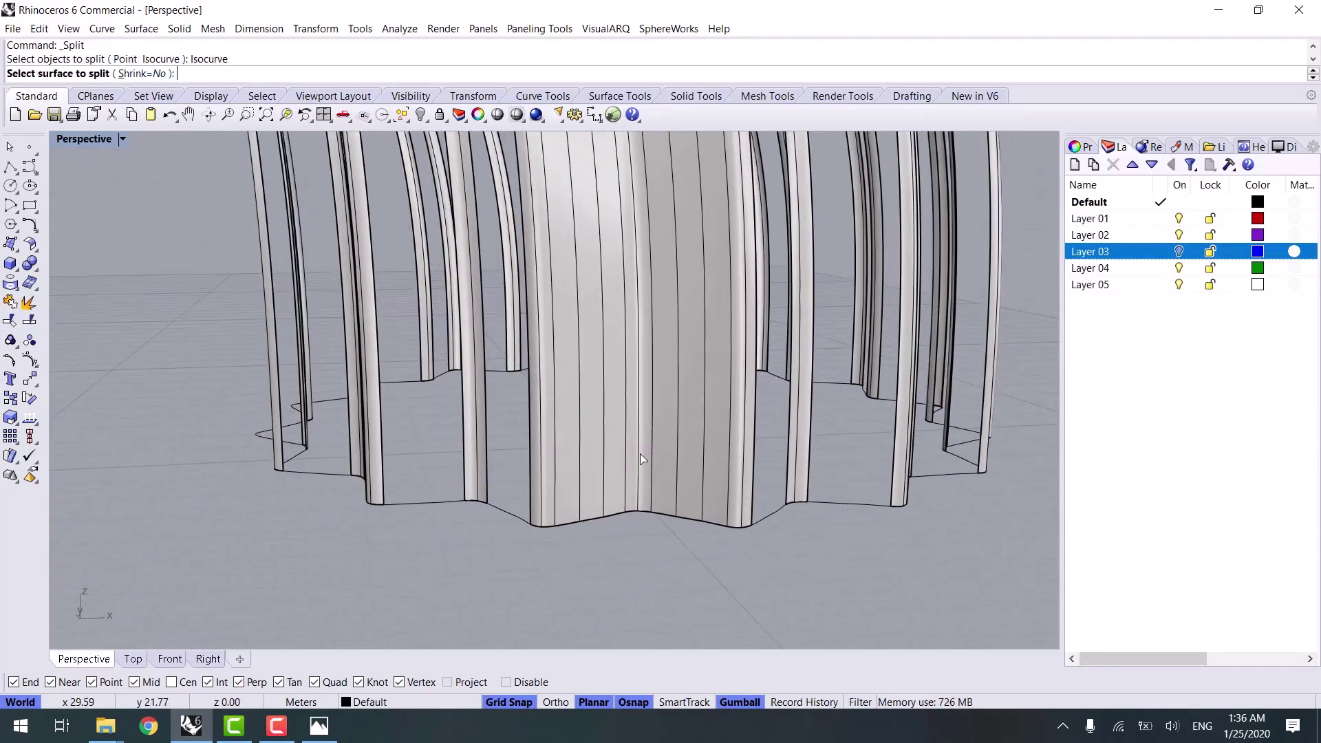
left_click(662, 490)
scroll(662, 502, "up", 2)
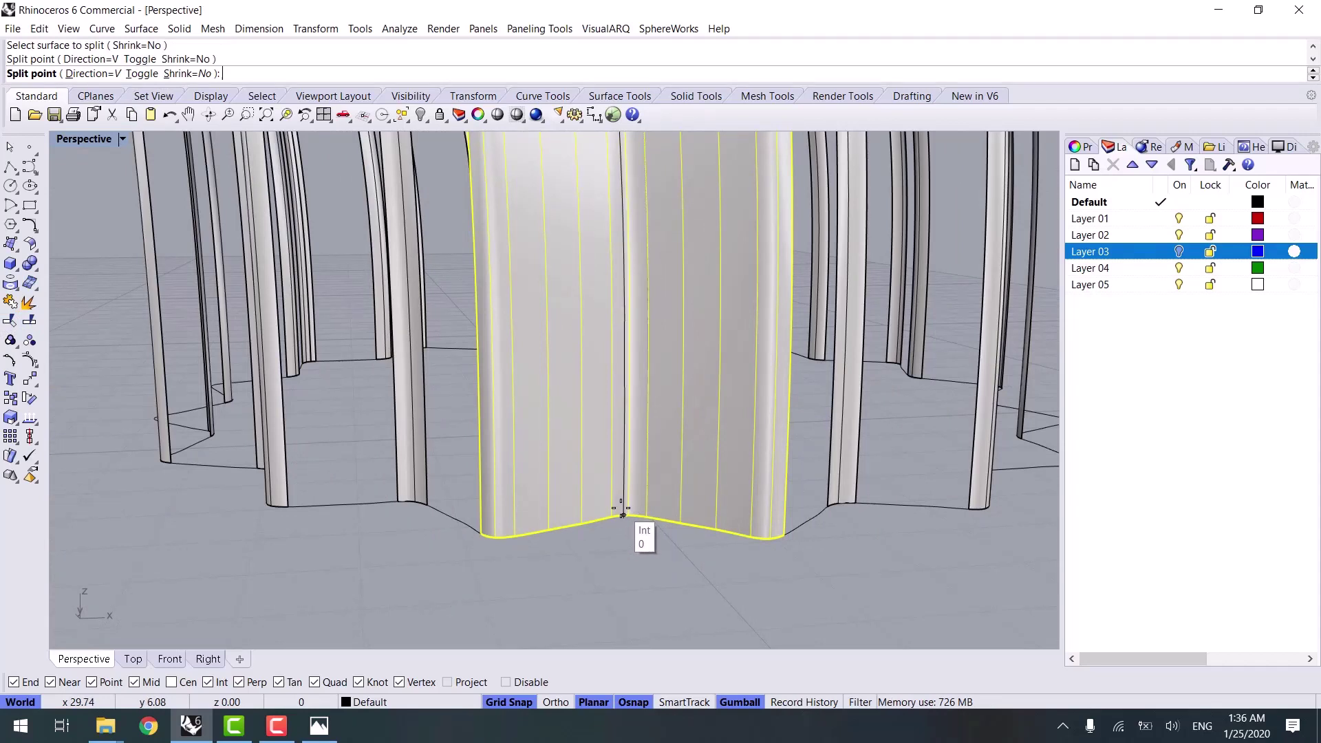
left_click(627, 517)
key("Return")
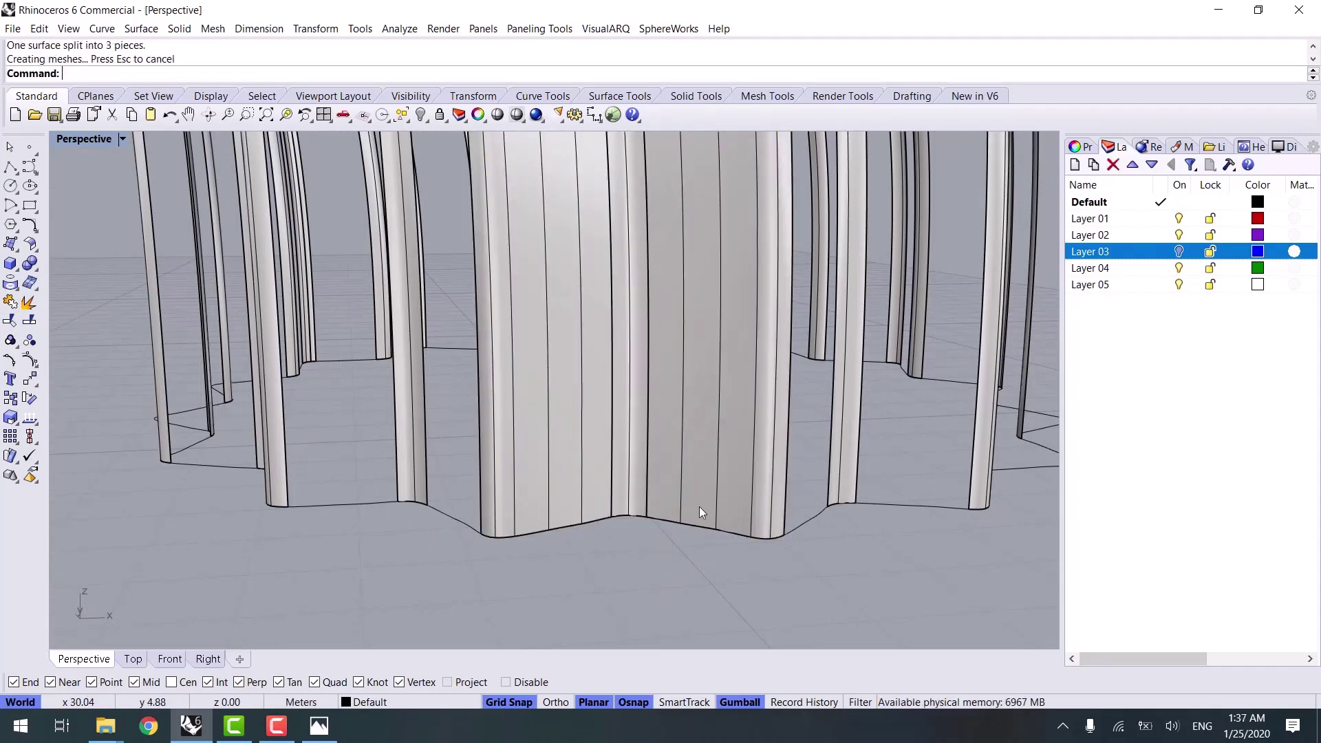
left_click(698, 506)
left_click(572, 436)
left_click(568, 583)
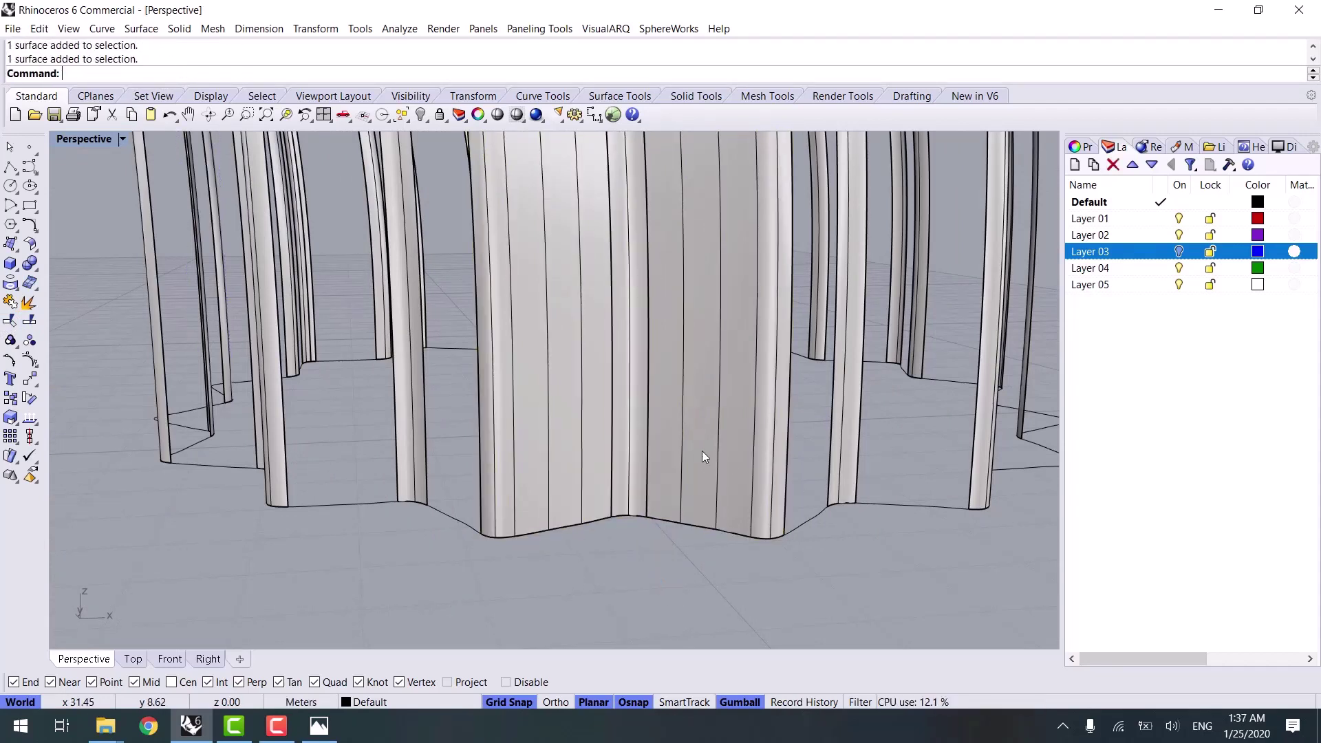
left_click(701, 451)
left_click(627, 567)
left_click(29, 322)
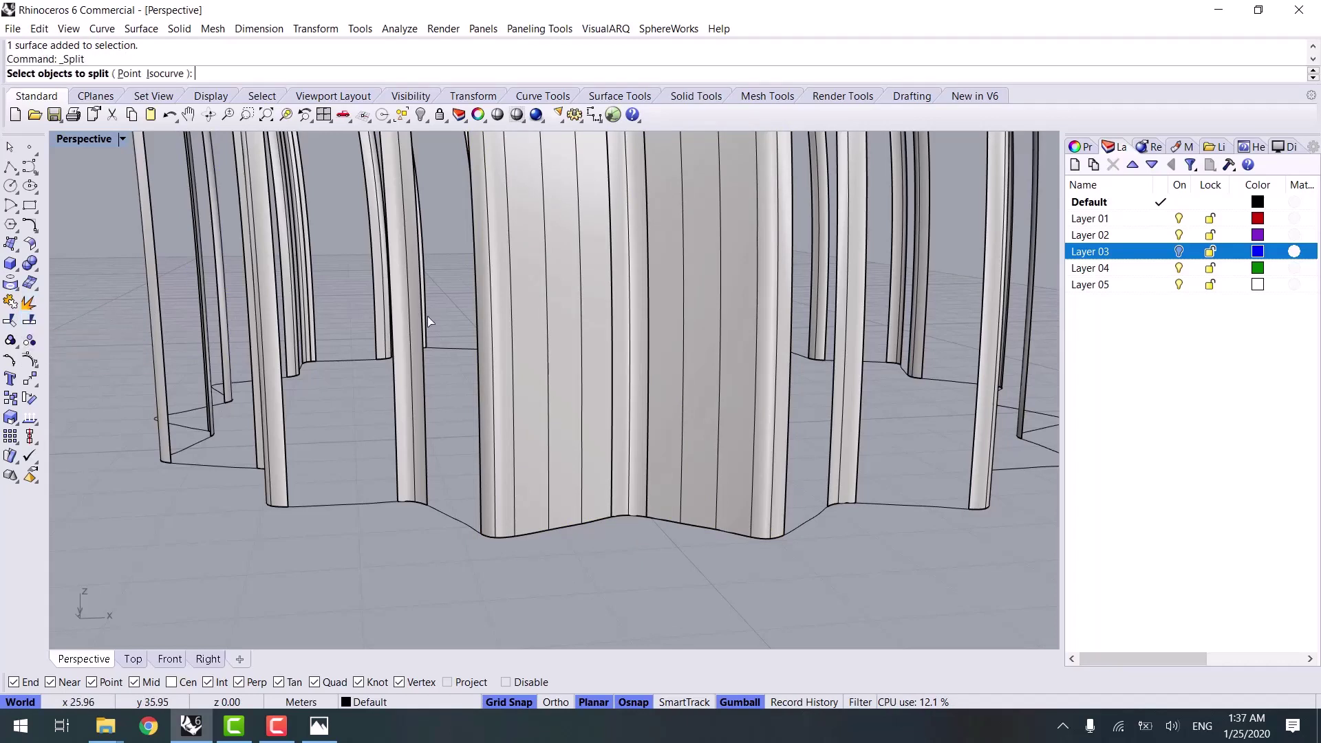
left_click(561, 400)
left_click(681, 417)
key("Return")
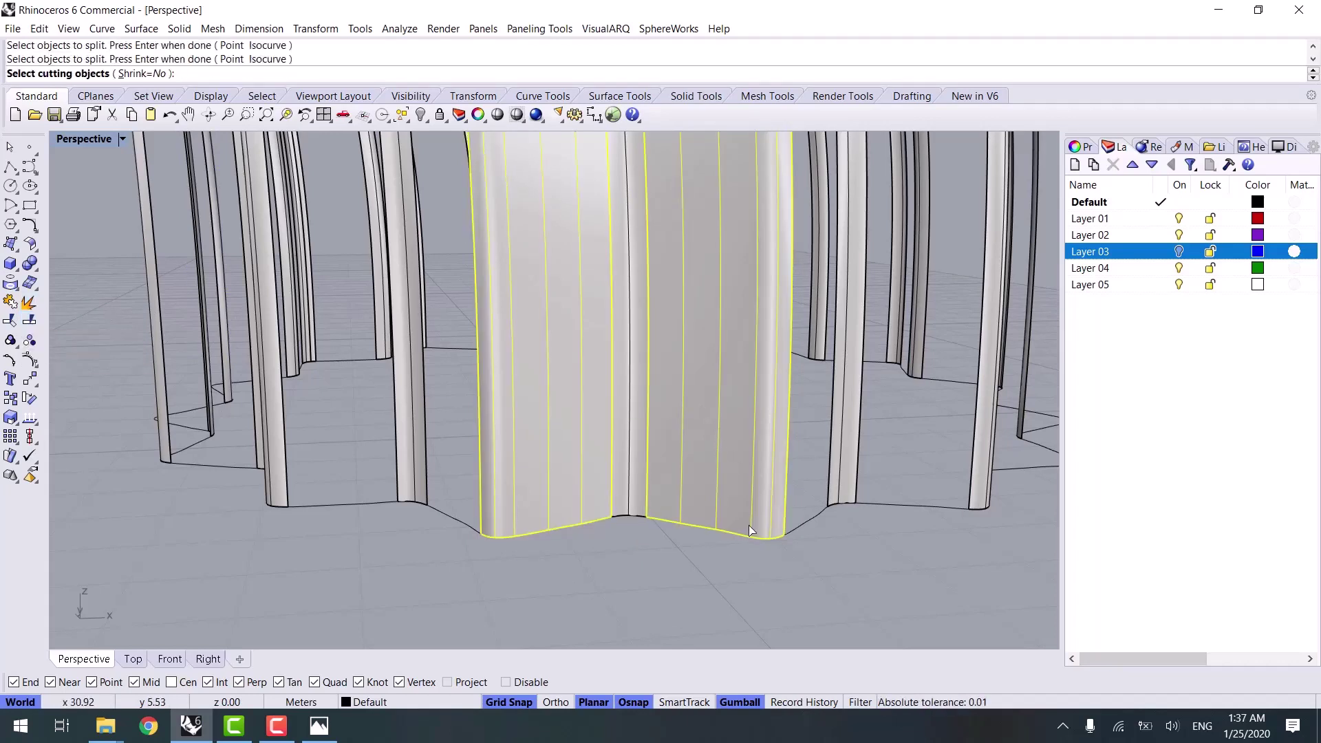
key("Escape")
Split the wide piece on one side of the central fold along the isocurve beside its outer tip
left_click(529, 384)
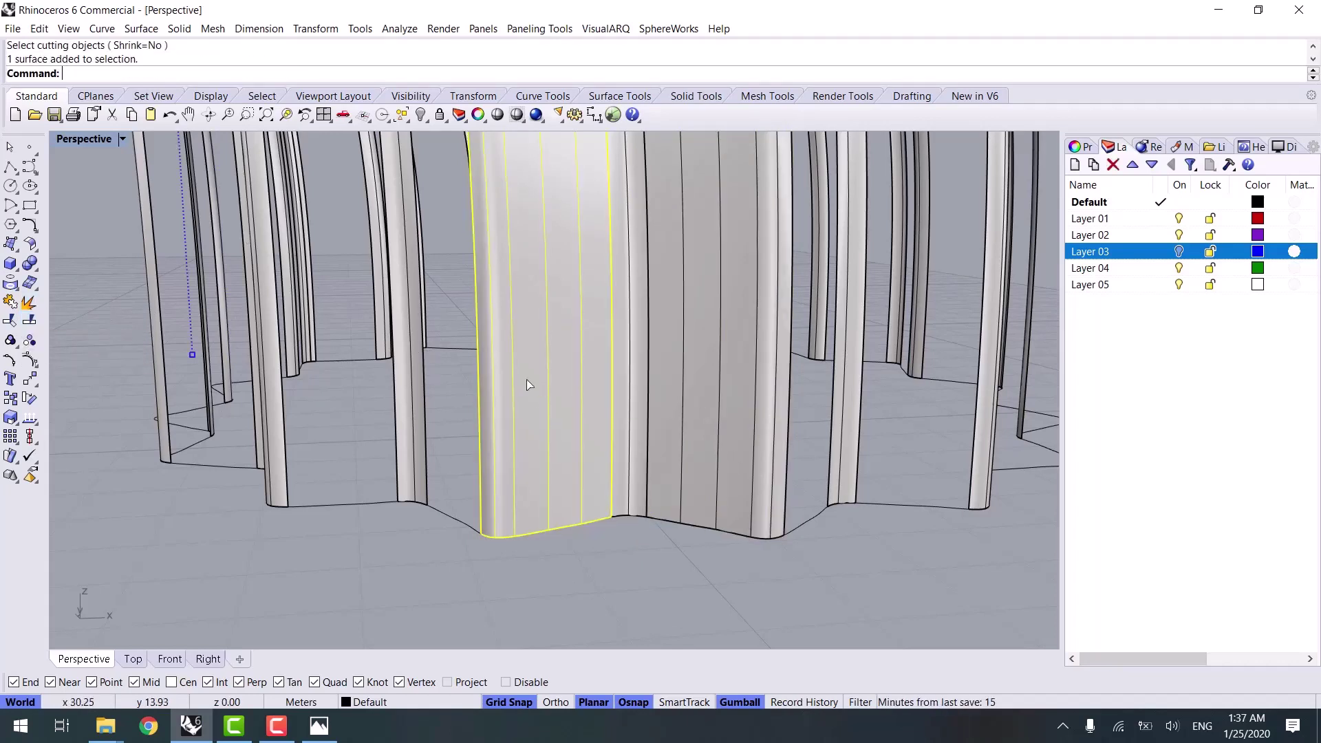
key("Return")
left_click(129, 74)
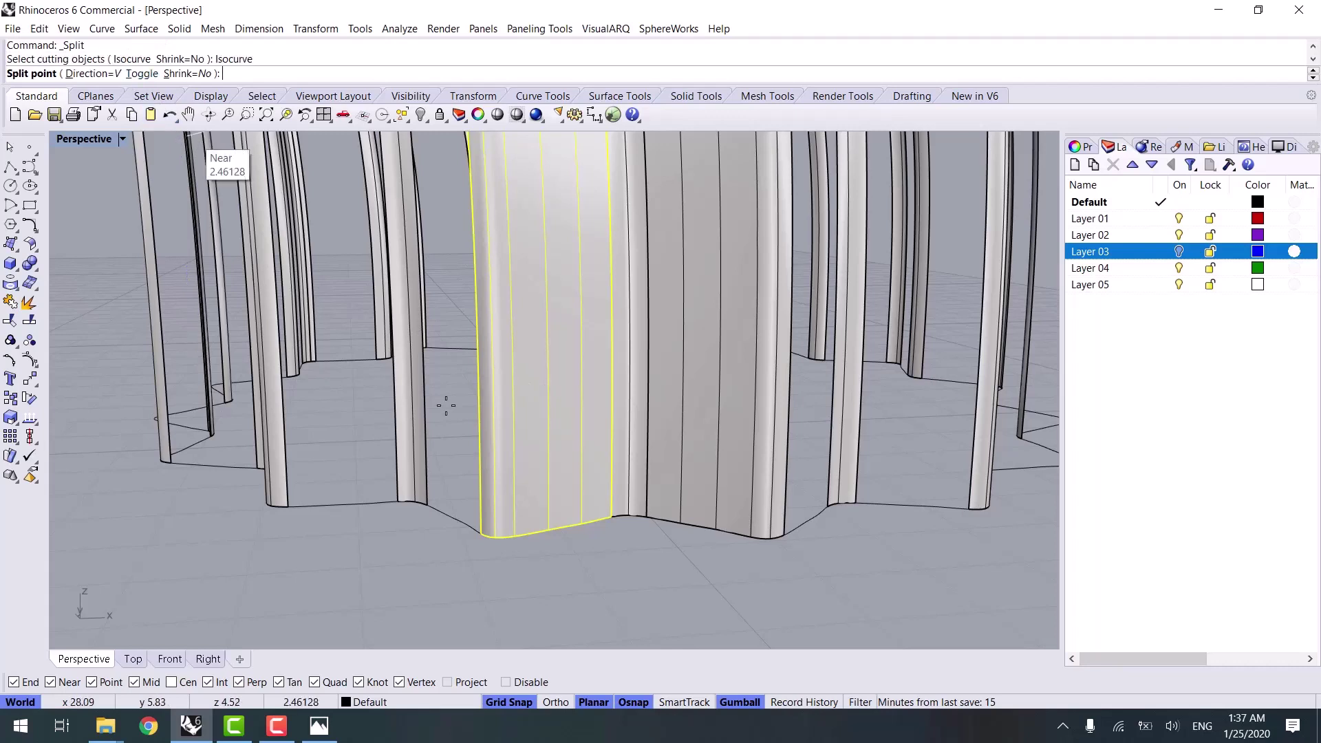
left_click(530, 540)
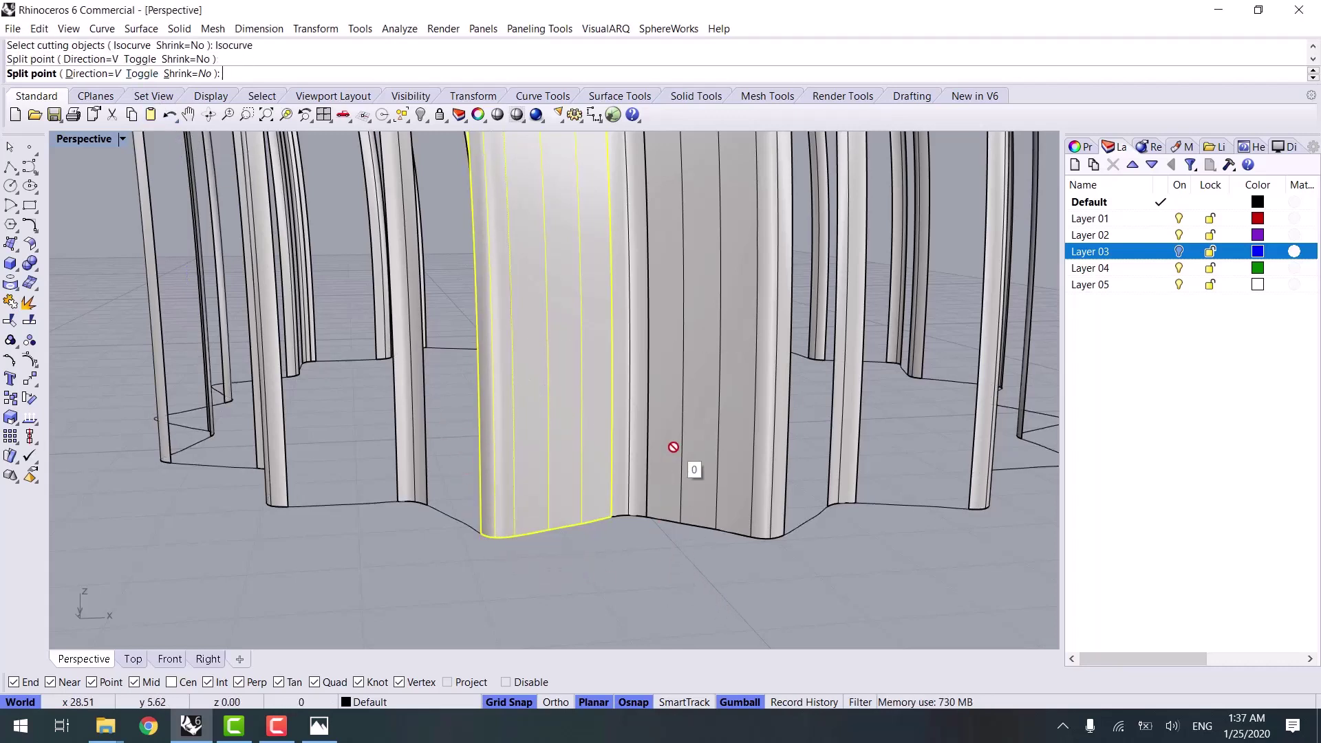
key("Return")
Split the wide piece on the other side of the fold along the isocurve beside its outer tip
left_click(713, 437)
key("Return")
type("i")
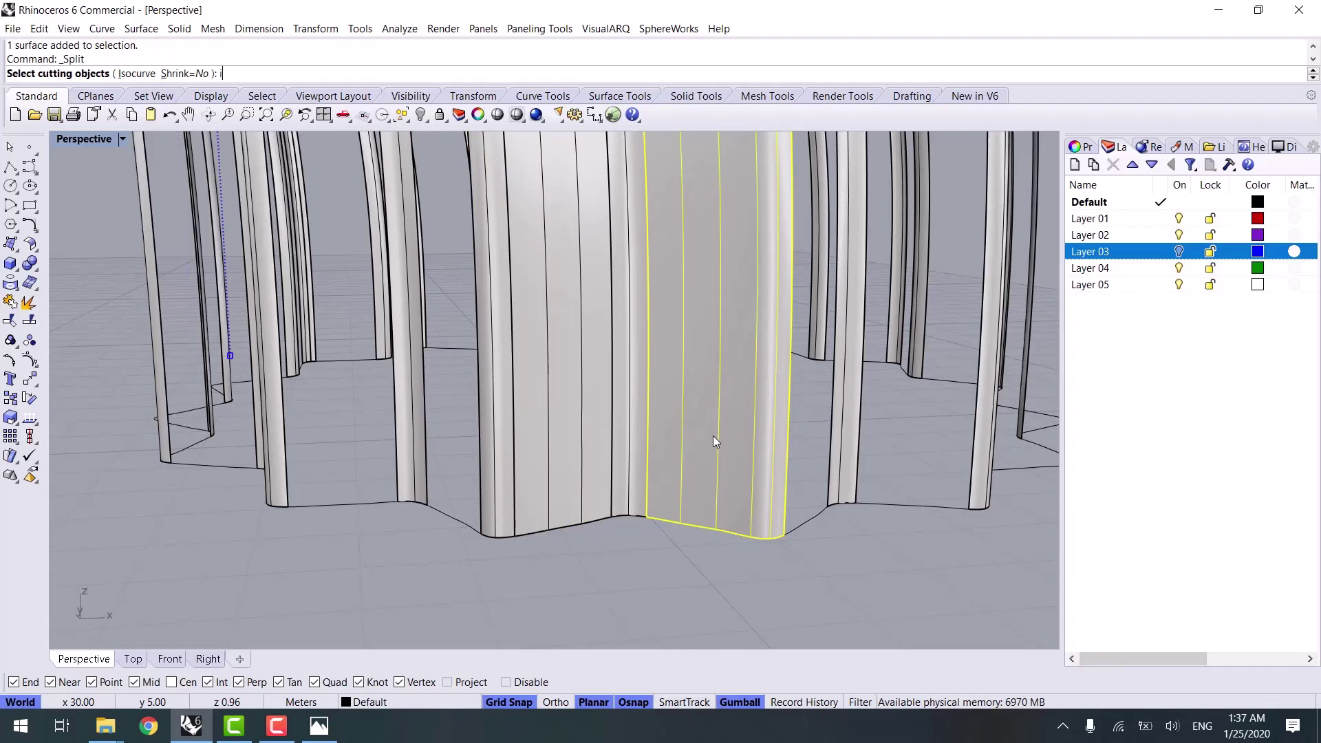
key("Return")
left_click(746, 536)
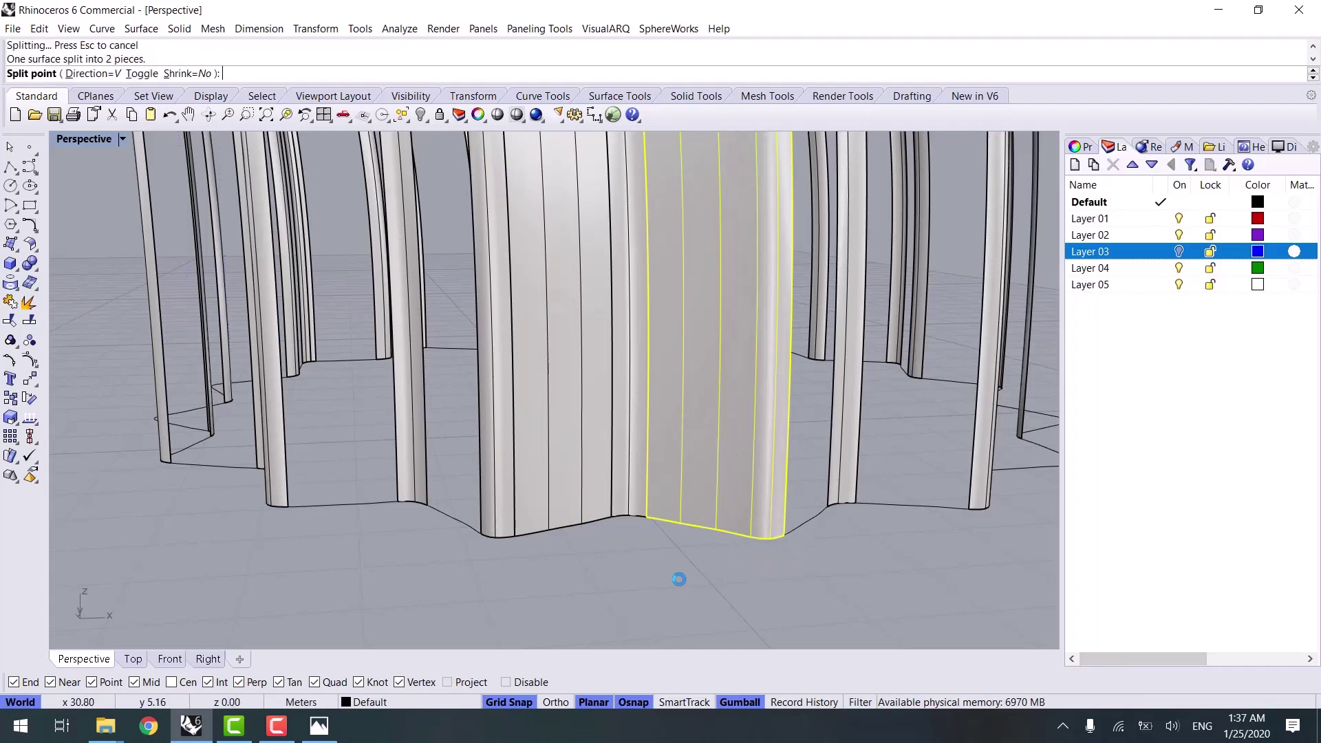
Move the two flat panels flanking the central fold strip to Layer 03
left_click(729, 447)
left_click(584, 405, "shift")
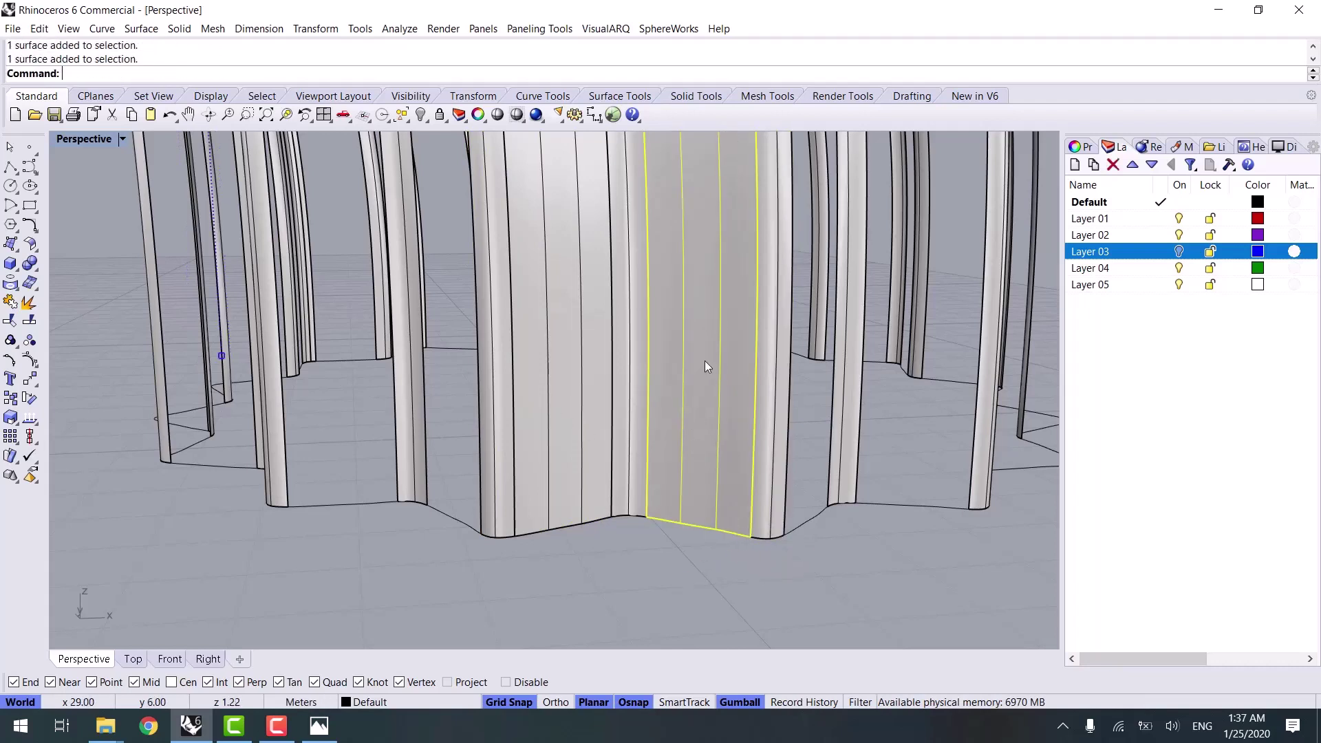
right_click(1089, 251)
left_click(1162, 507)
left_click(683, 575)
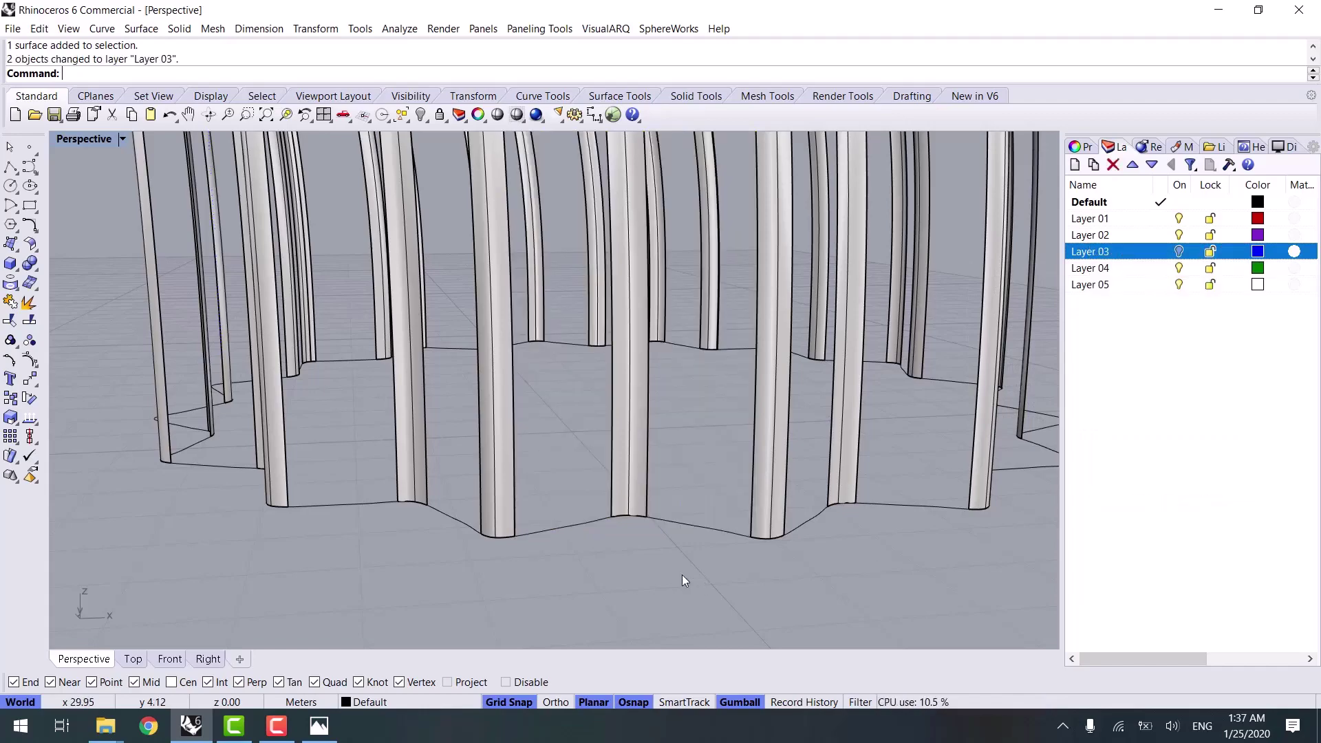
Turn Layer 03 back on to check the panels around the base of the smaller glasshouse
mouse_move(682, 575)
right_mouse_down()
mouse_move(663, 548)
mouse_move(796, 534)
mouse_move(802, 546)
mouse_move(688, 561)
right_mouse_up()
left_click(1179, 252)
scroll(602, 520, "up", 3)
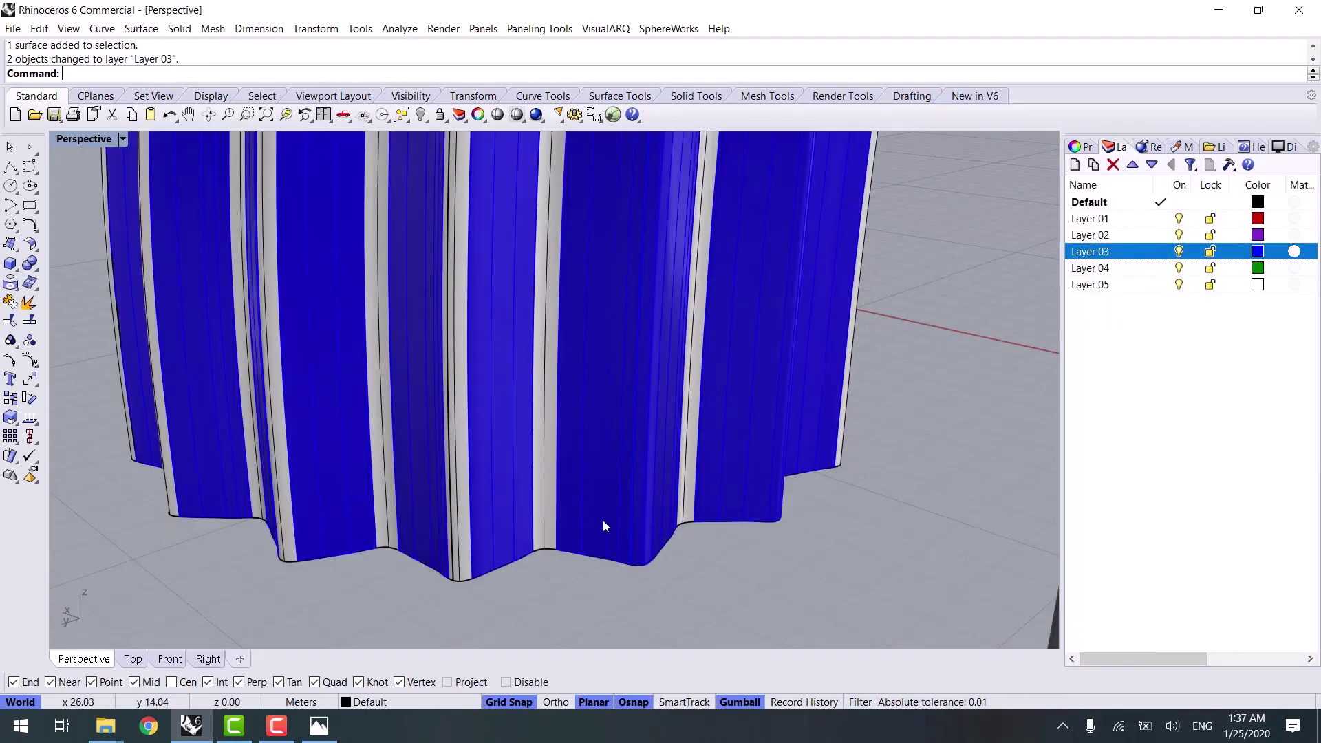
Split the wide panel at the smaller glasshouse's base along the isocurve beside its rounded outer tip
left_click(604, 514)
left_click(623, 530)
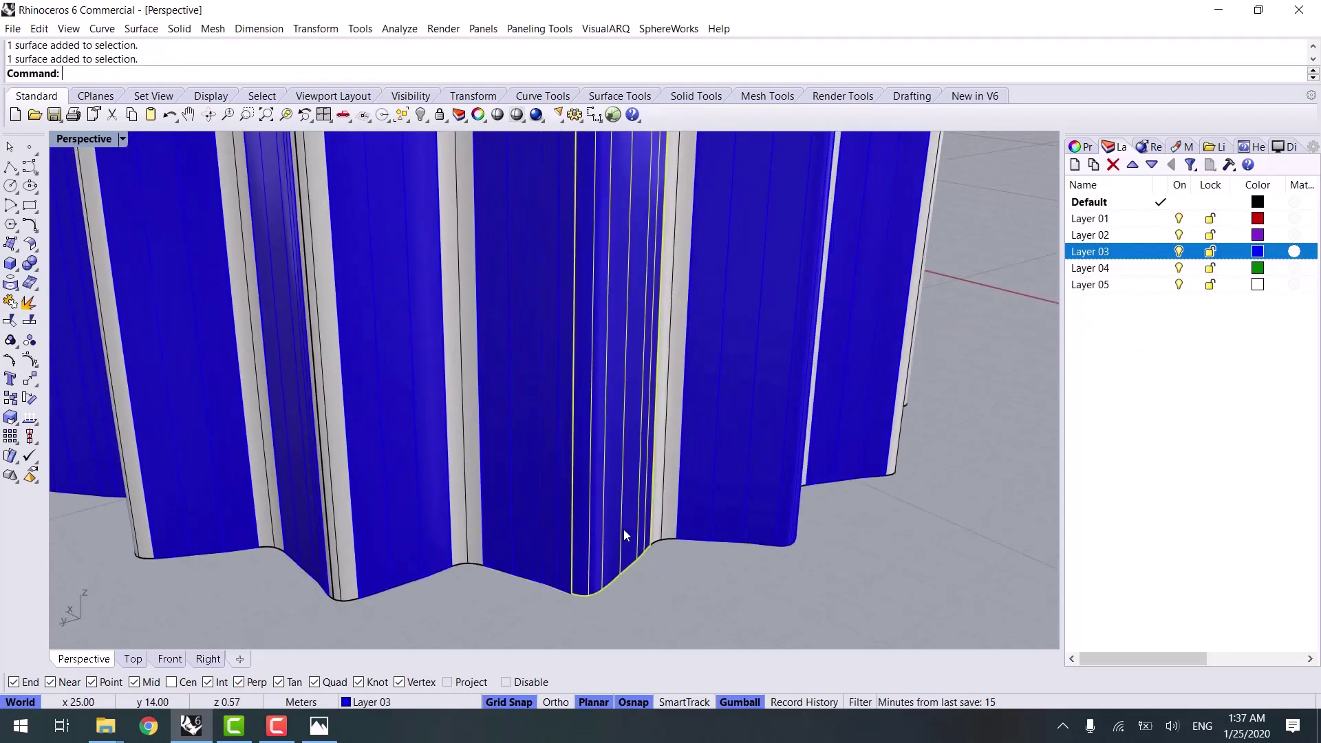
right_click_drag(623, 531, 559, 551)
left_click(712, 521)
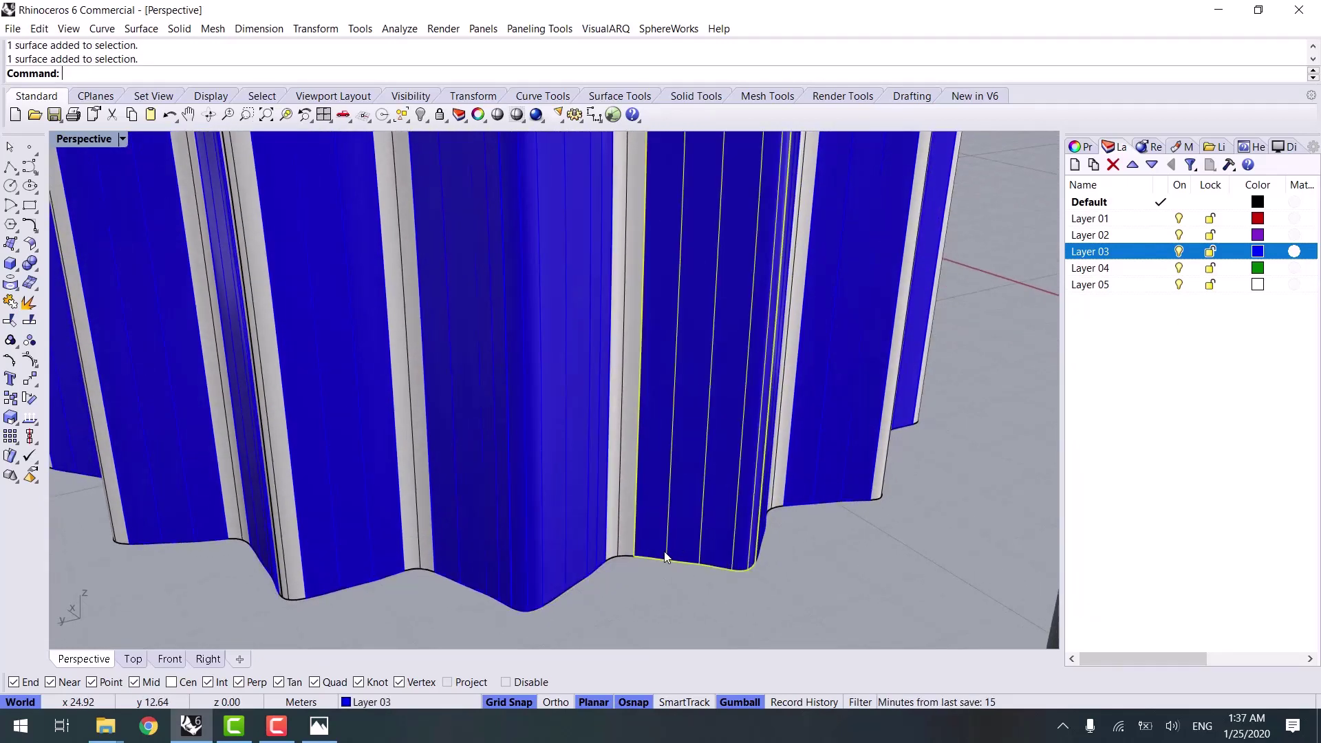
scroll(716, 536, "up", 3)
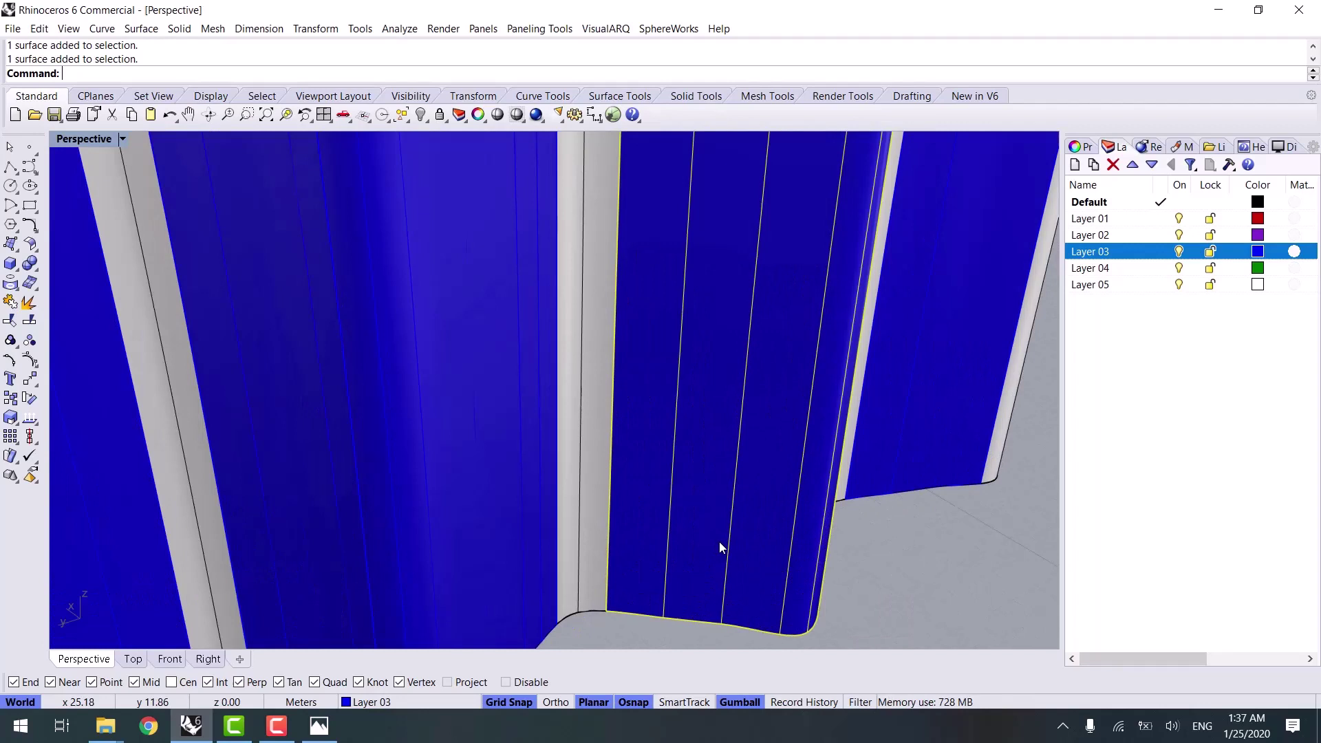
right_click_drag(721, 544, 714, 539)
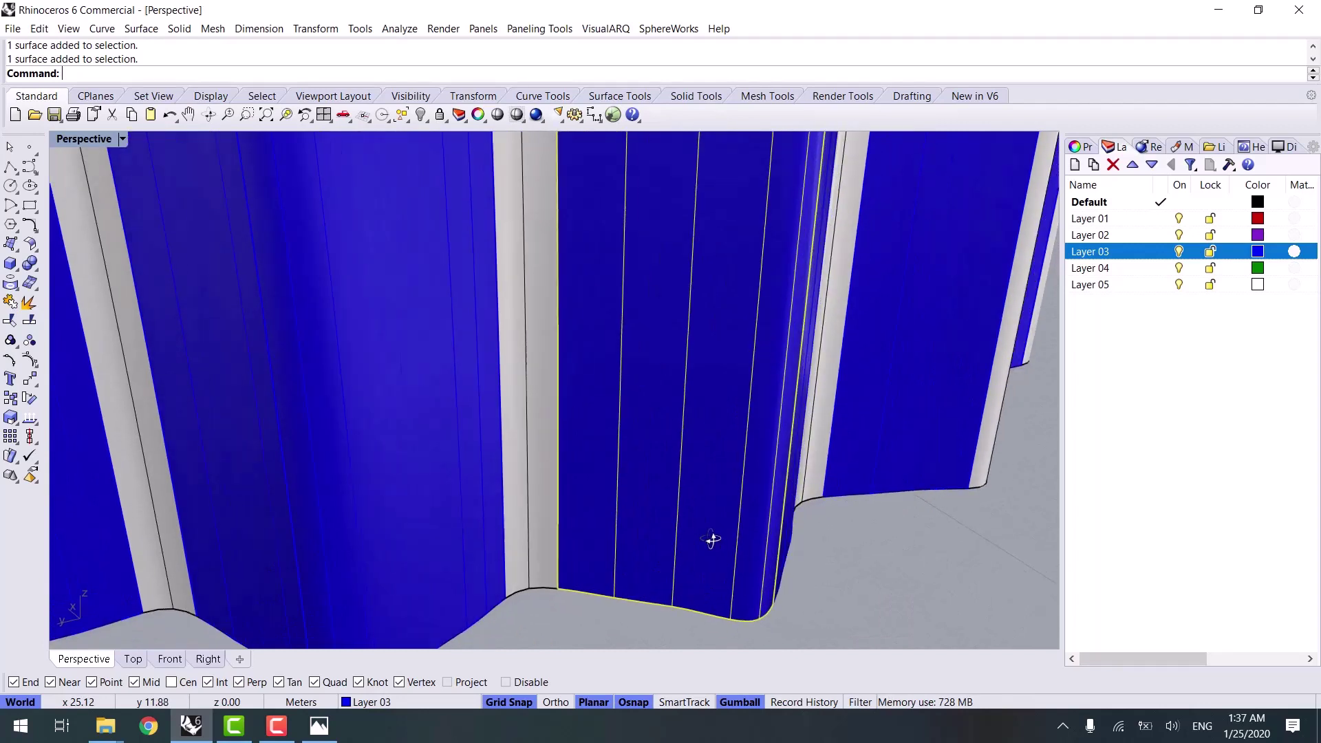
left_click(29, 321)
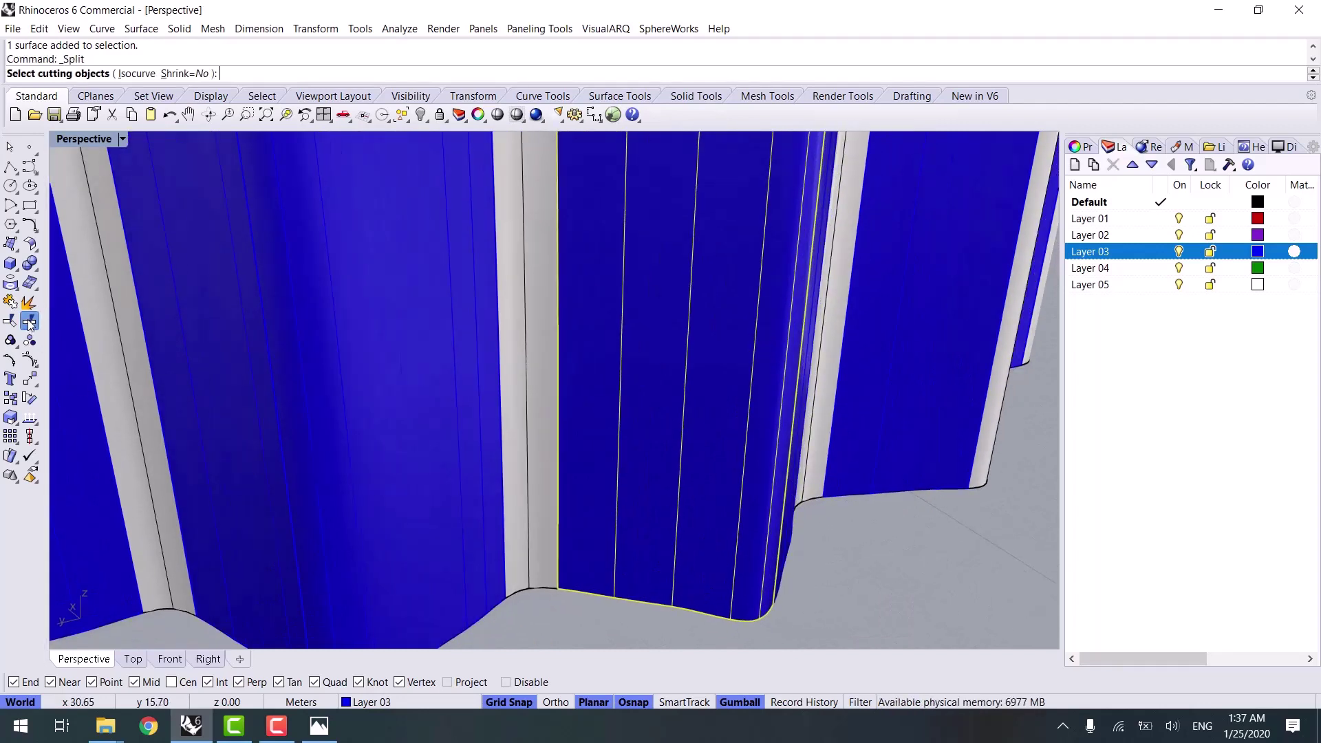
left_click(137, 74)
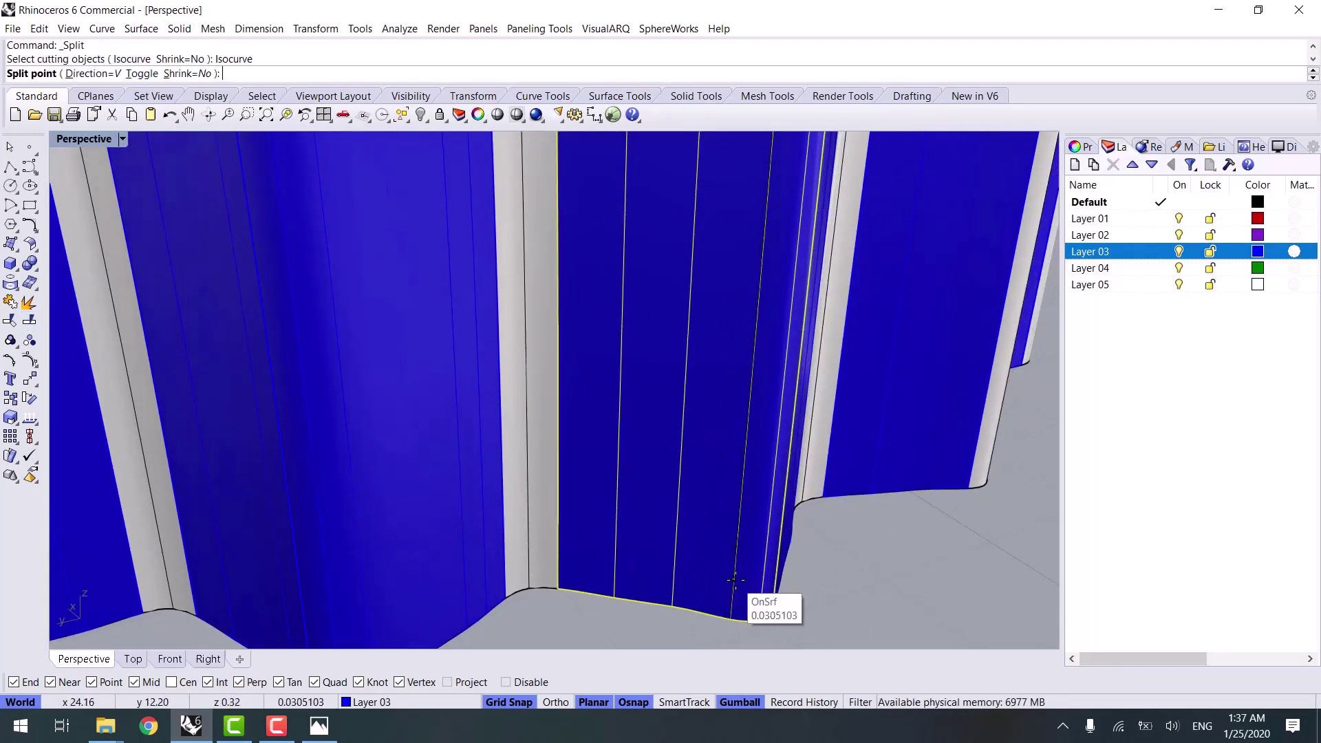
left_click(773, 605)
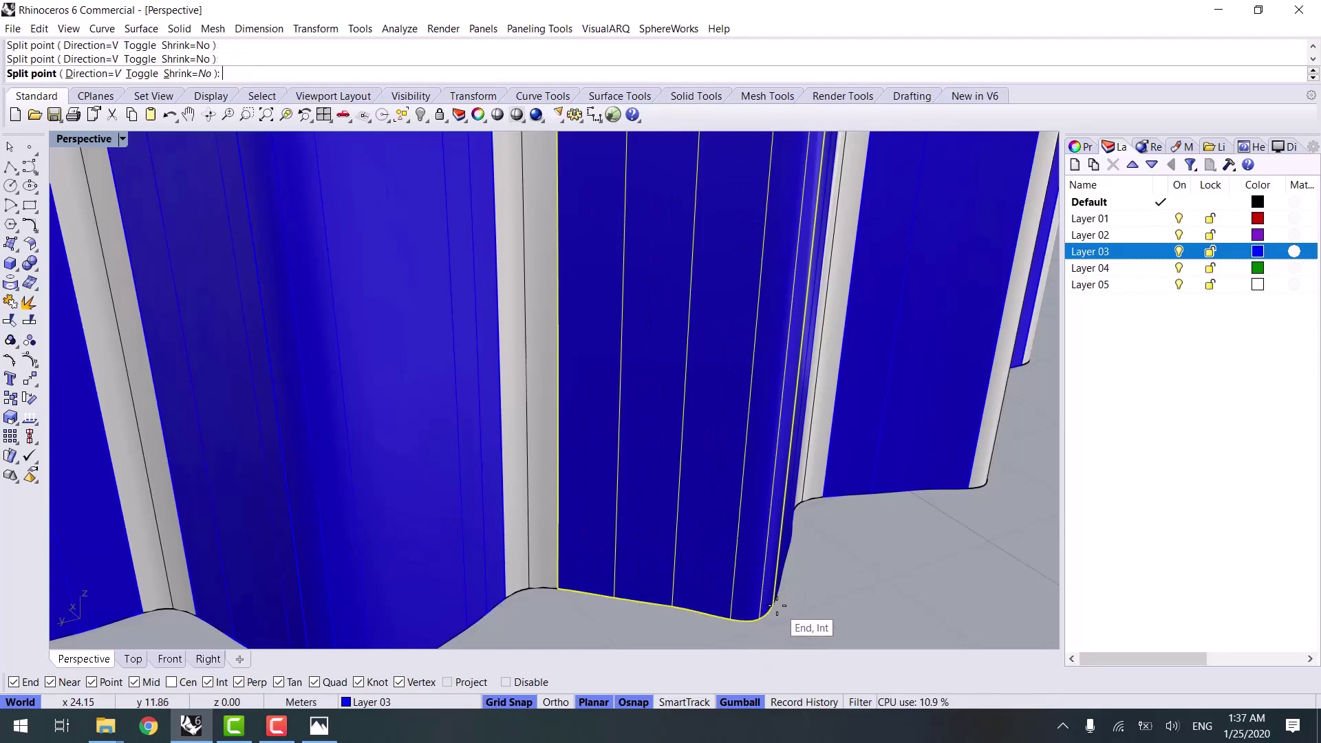
key("Return")
Move the narrow rounded strip just split from the wide panel to the Default layer
left_click(758, 530)
right_click_drag(758, 529, 735, 550)
right_click(1108, 205)
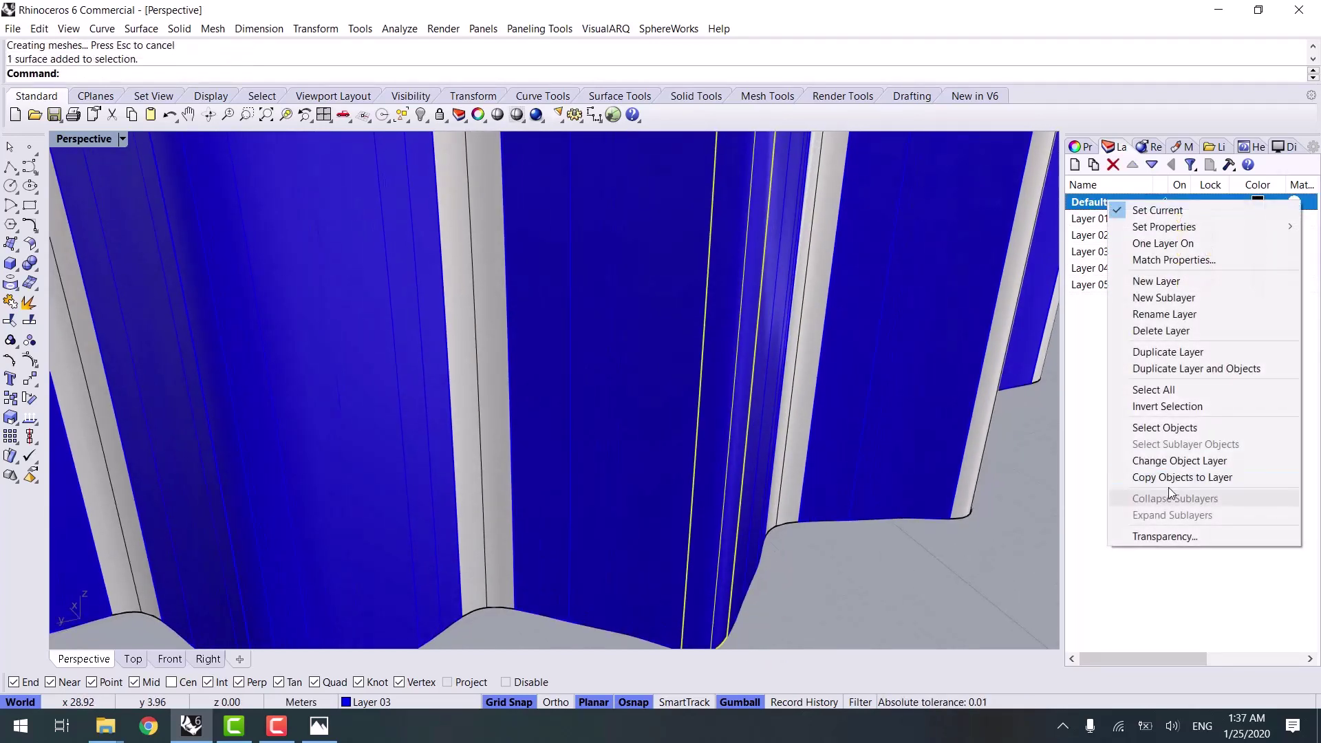
left_click(1167, 461)
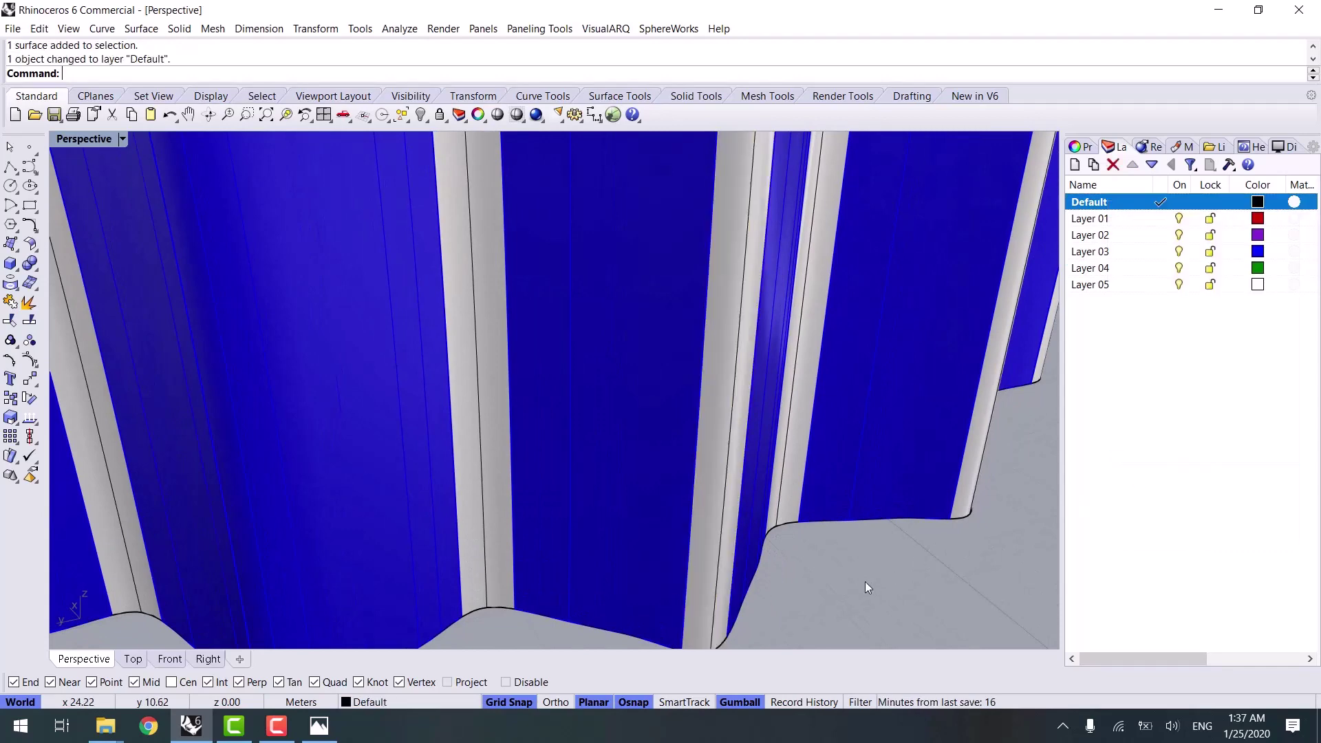
Split the neighbouring wide panel along the isocurve beside its rounded tip and move the tip strip to the Default layer
right_click_drag(866, 580, 534, 412)
left_click(535, 412)
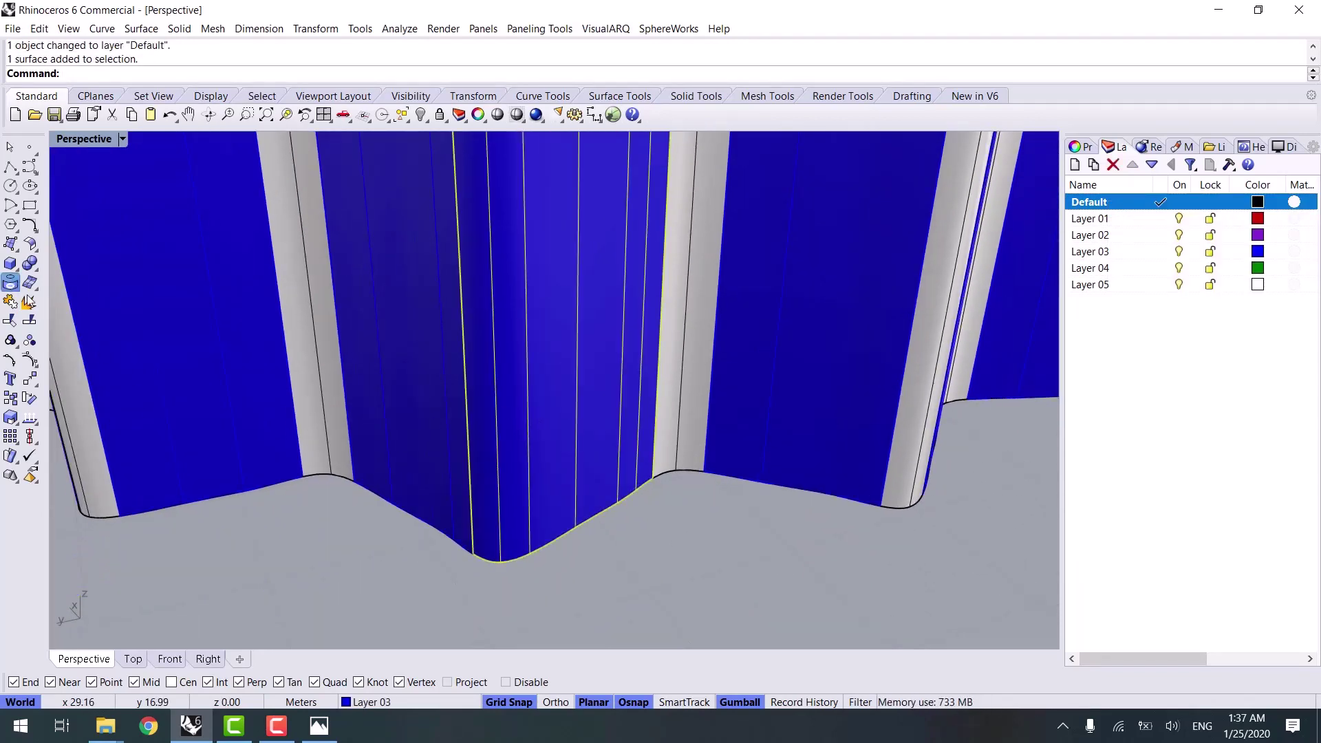
left_click(35, 324)
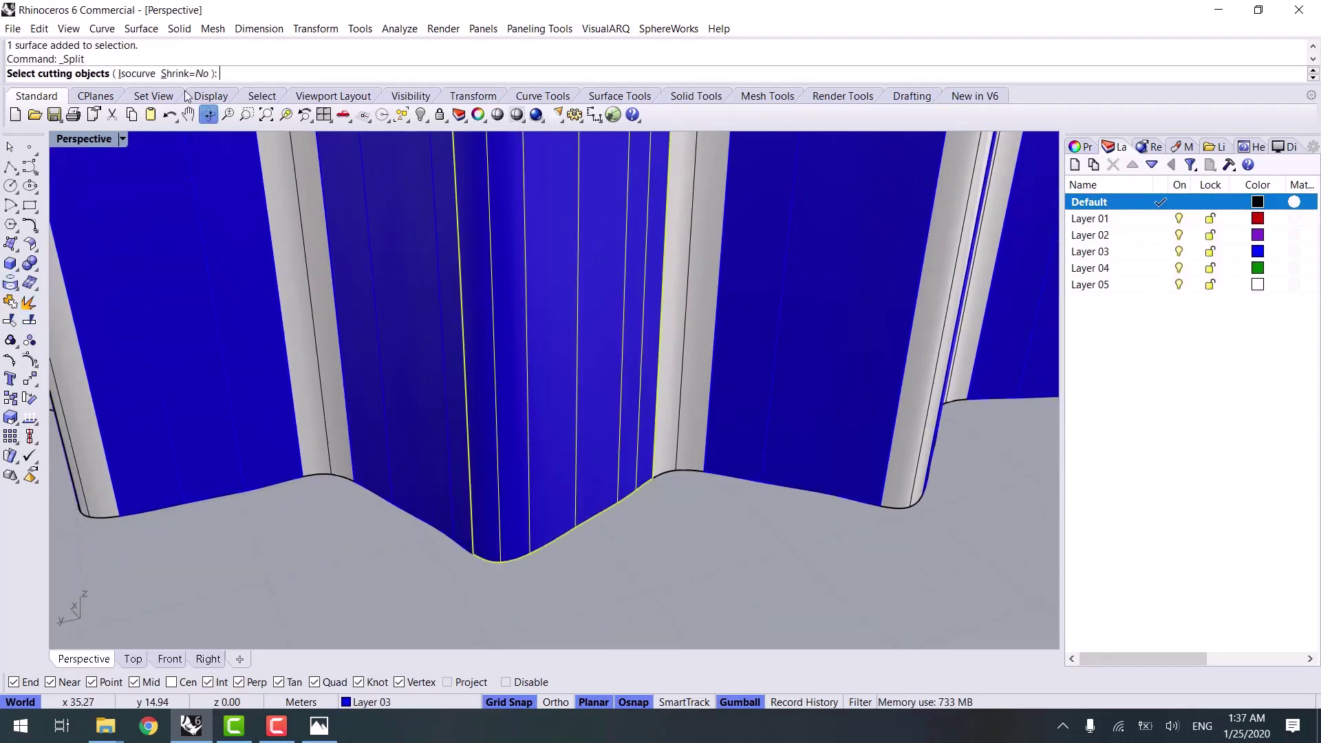
left_click(528, 557)
left_click(503, 547)
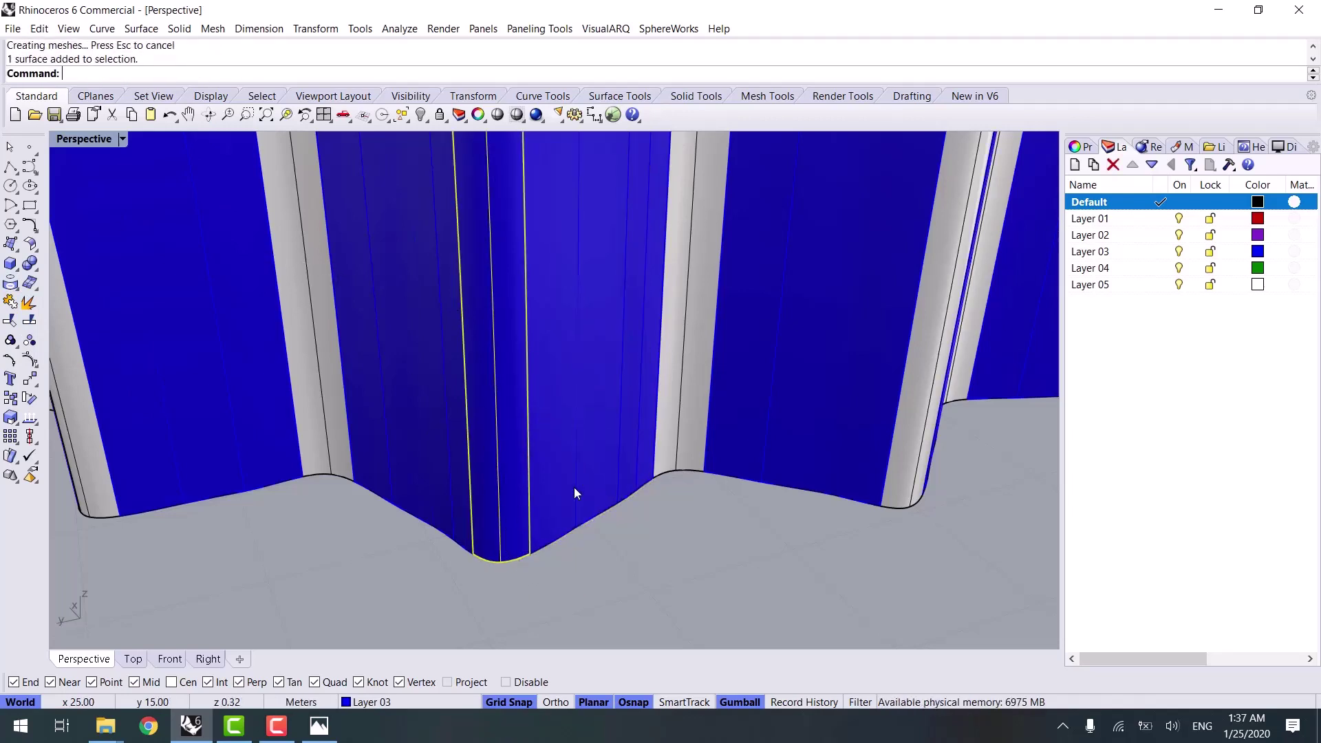
right_click(1130, 206)
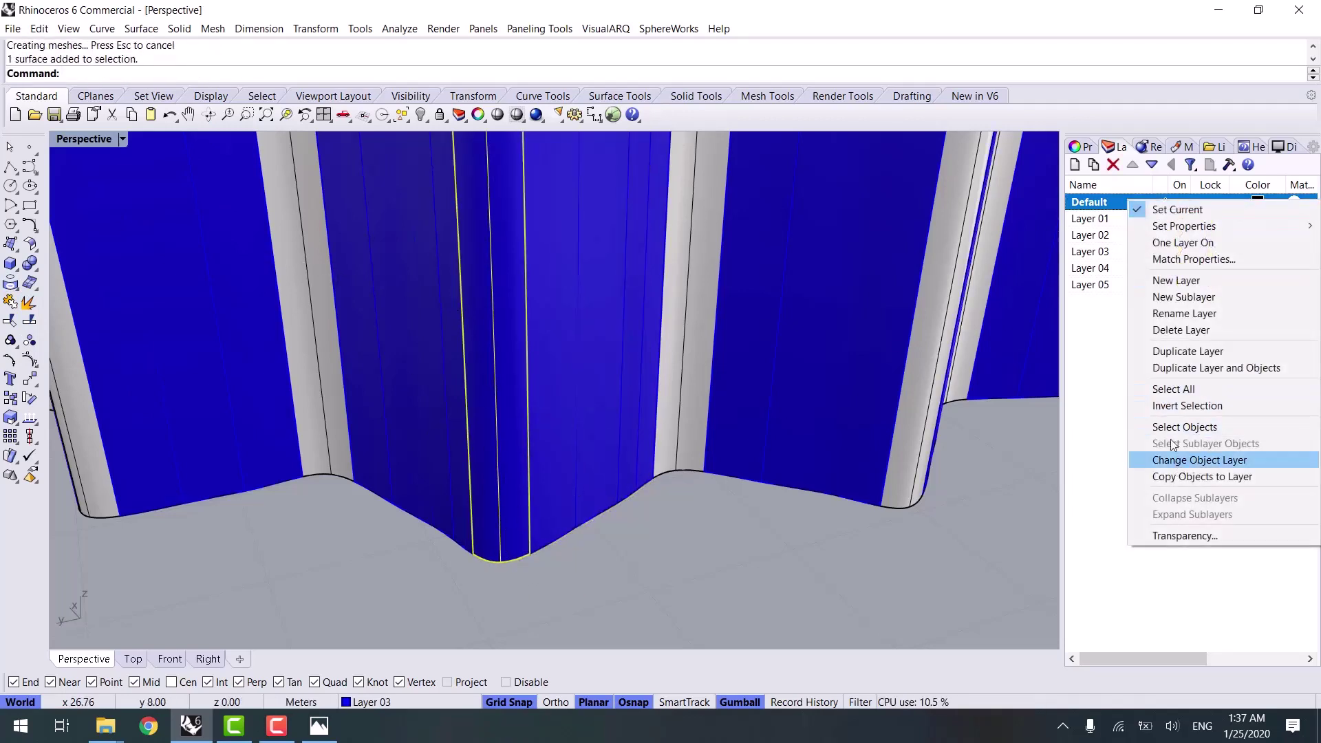
left_click(1176, 462)
Turn off Layer 03 to leave only the narrow strips of the smaller glasshouse showing
left_click(1181, 236)
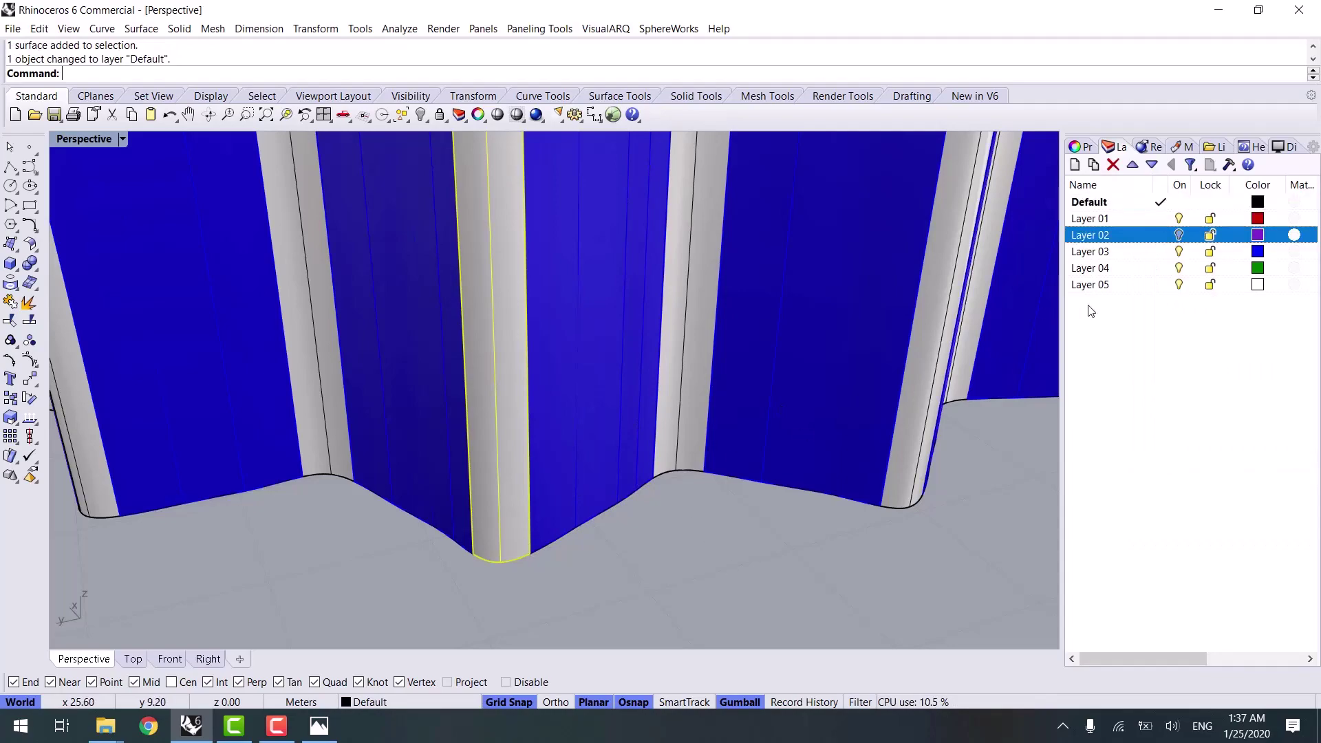
left_click(1179, 240)
left_click(1178, 253)
scroll(803, 474, "down", 5)
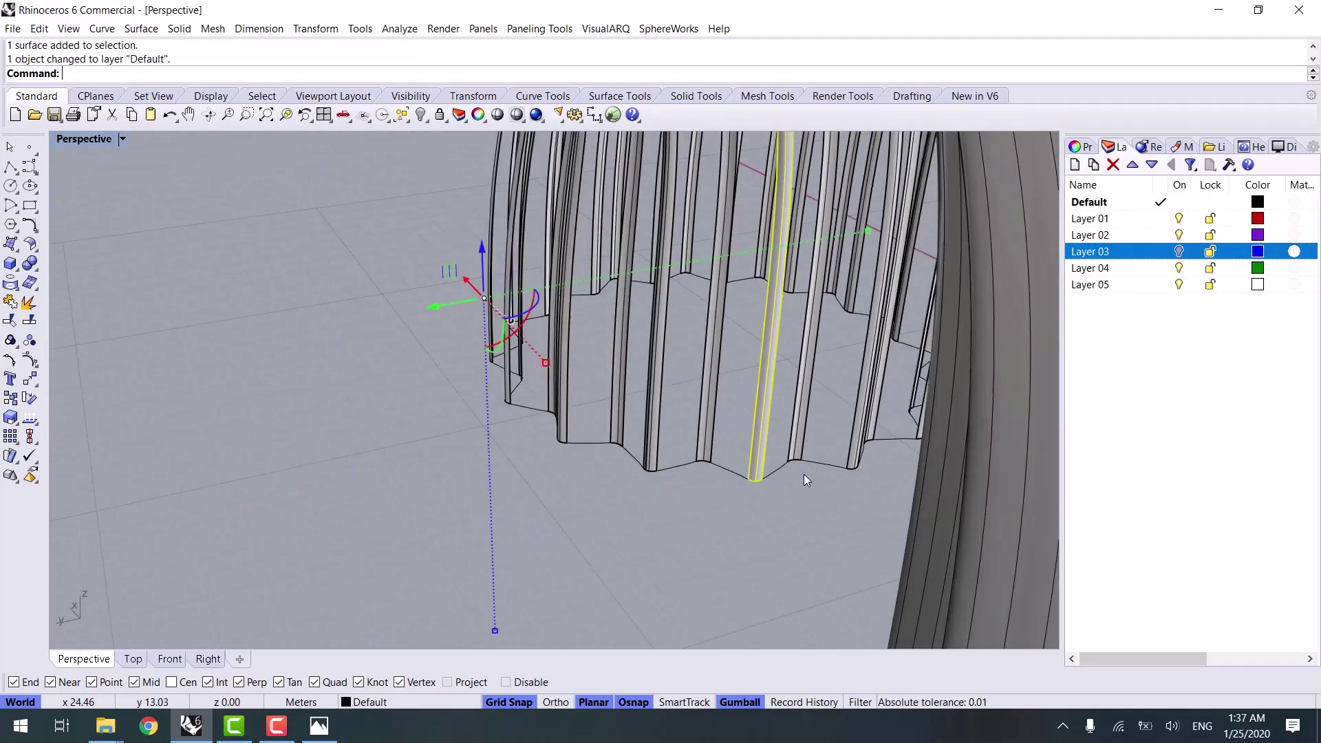
right_click_drag(804, 473, 648, 435)
scroll(649, 473, "down", 8)
left_click(837, 472)
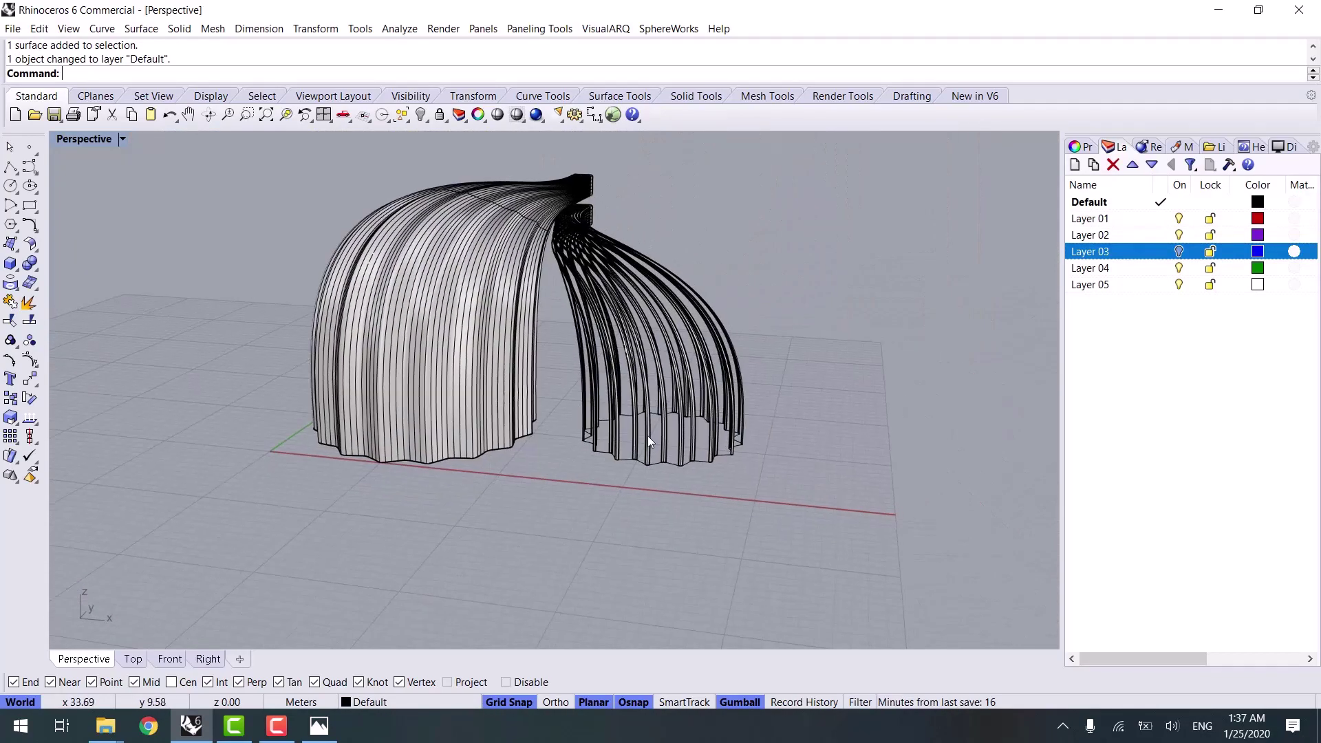
Hide all the narrow strips of the smaller glasshouse to isolate the larger one
scroll(649, 436, "up", 5)
scroll(839, 337, "down", 8)
right_click_drag(835, 324, 954, 340)
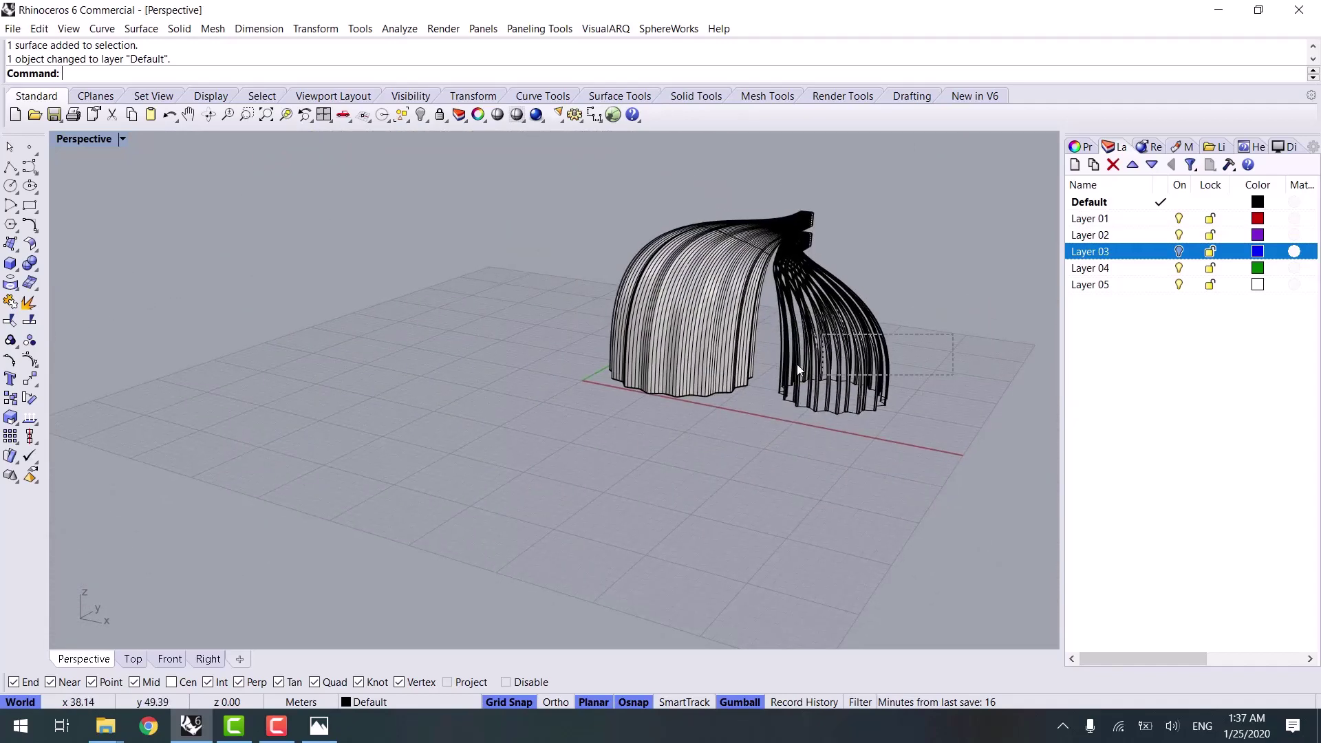
left_click_drag(772, 363, 767, 361)
key("ctrl+h")
scroll(757, 364, "up", 5)
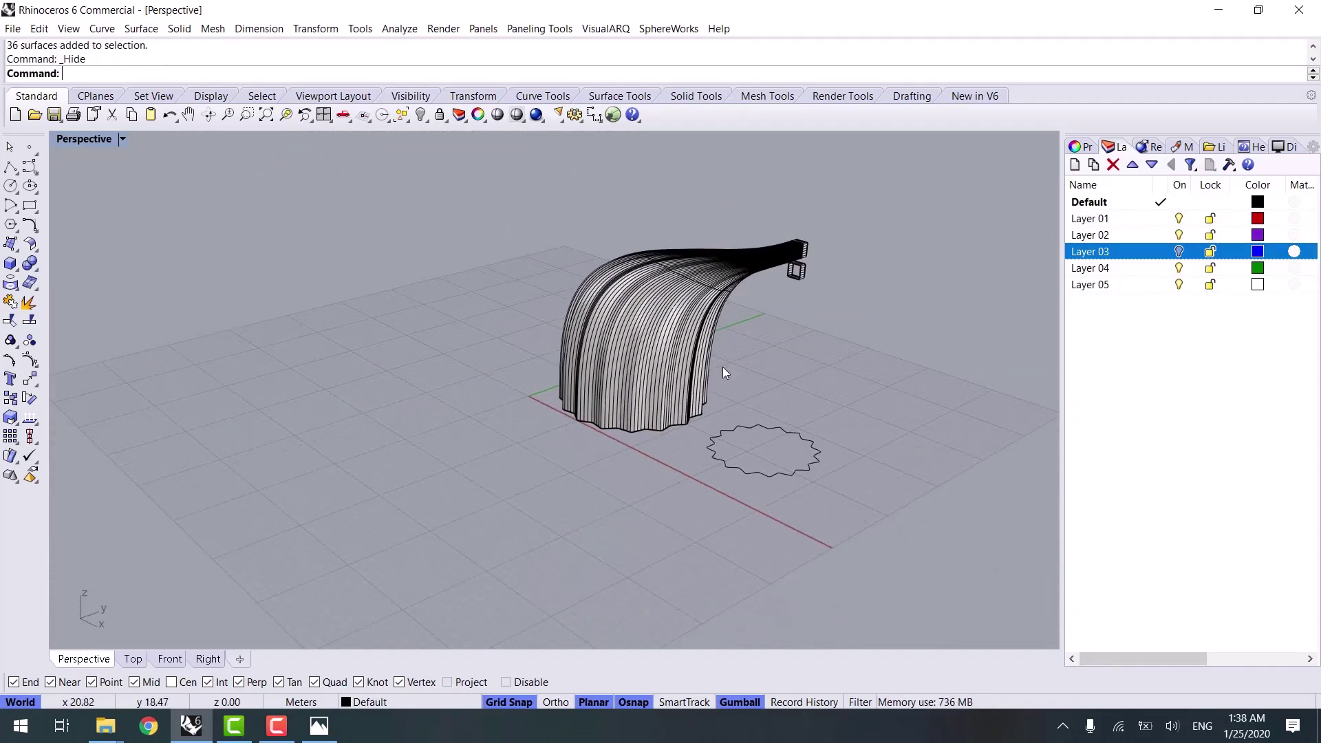
right_click_drag(722, 366, 688, 344)
scroll(688, 344, "up", 4)
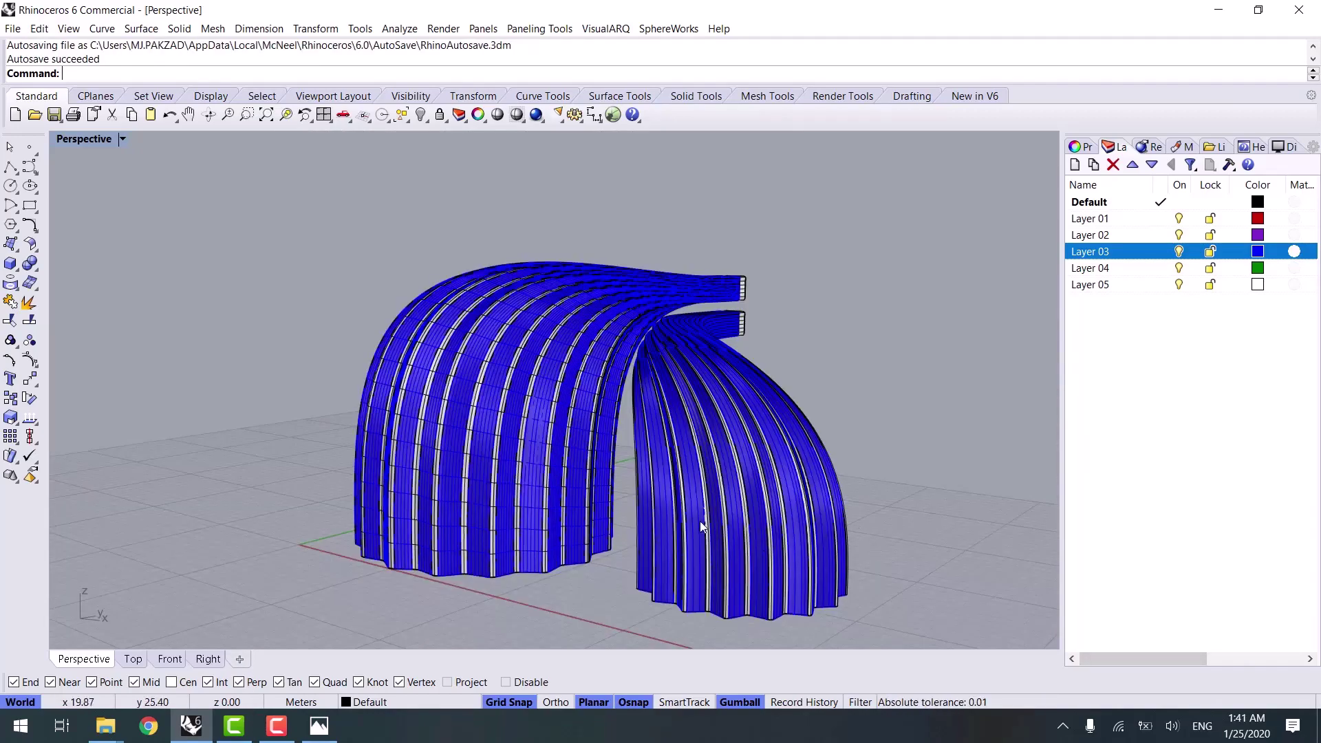
Inspect the wide panels and narrow strips of both glasshouses from several sides
right_click_drag(700, 522, 543, 536)
scroll(541, 537, "up", 4)
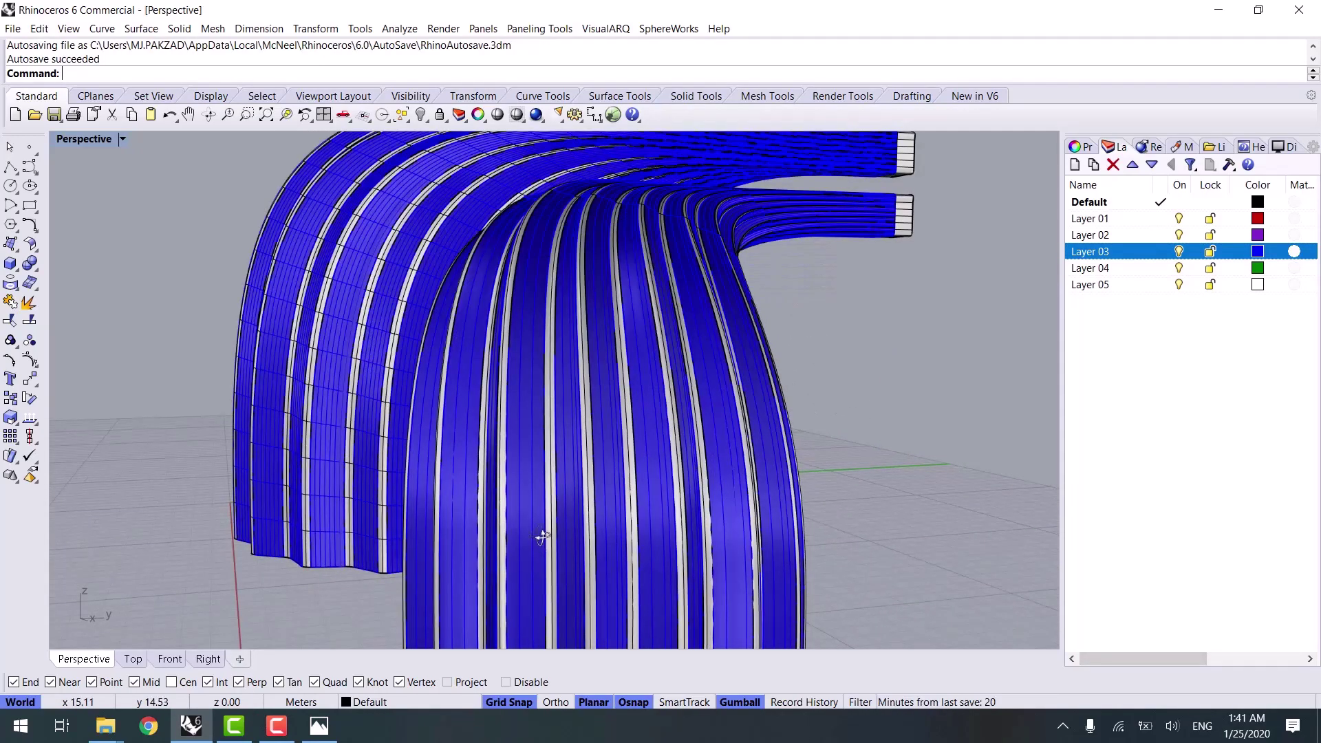
scroll(541, 537, "down", 5)
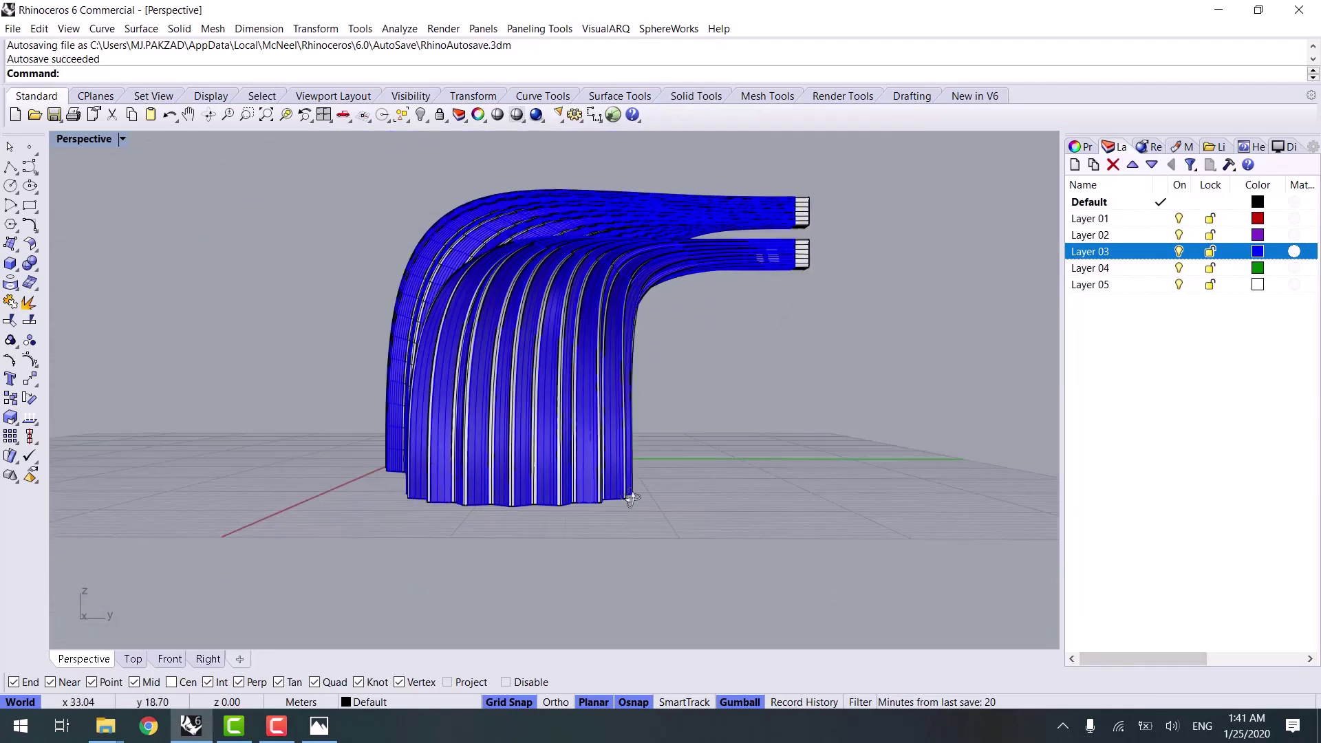
scroll(523, 454, "up", 4)
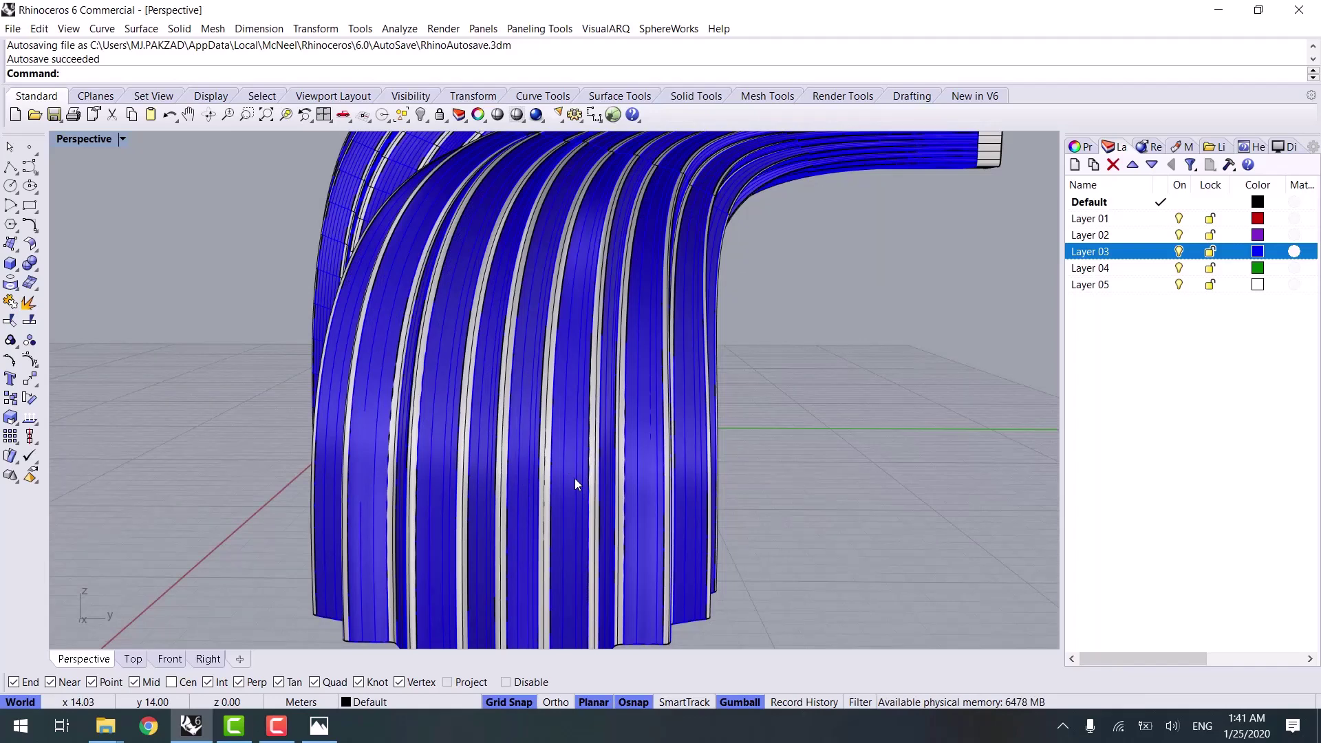
right_click_drag(575, 477, 432, 469)
scroll(699, 351, "down", 5)
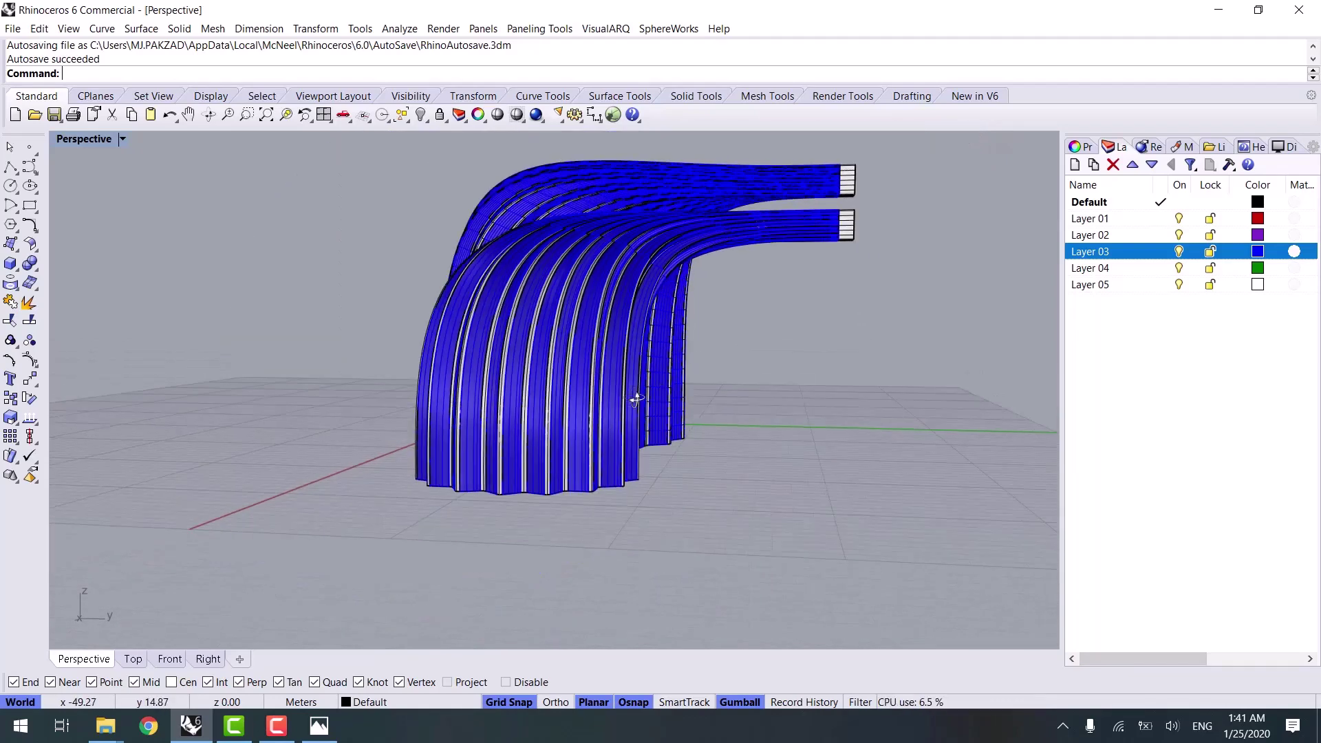
mouse_move(634, 399)
right_mouse_down()
mouse_move(549, 401)
mouse_move(658, 406)
right_mouse_up()
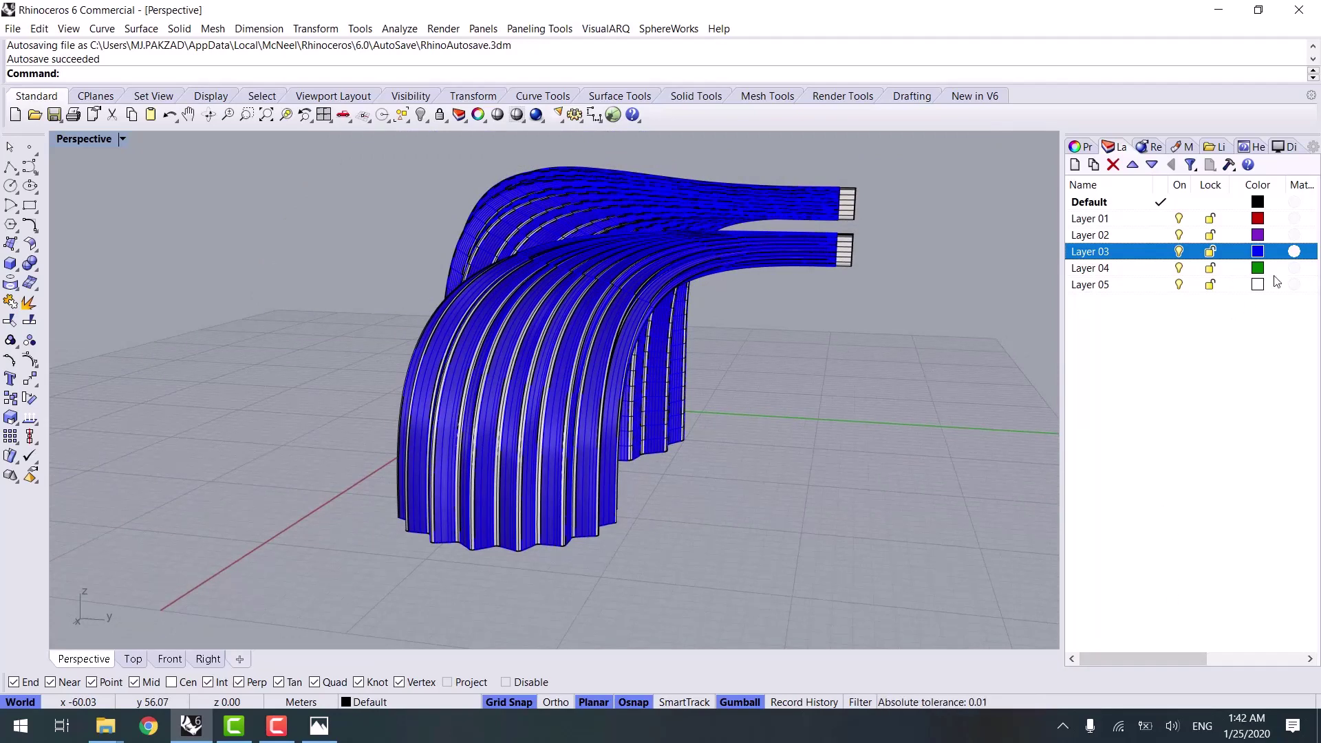
Assign Layer 03 a Custom material with a dark blue-grey colour (R 69, G 76, B 96) and 37% transparency
left_click(1294, 252)
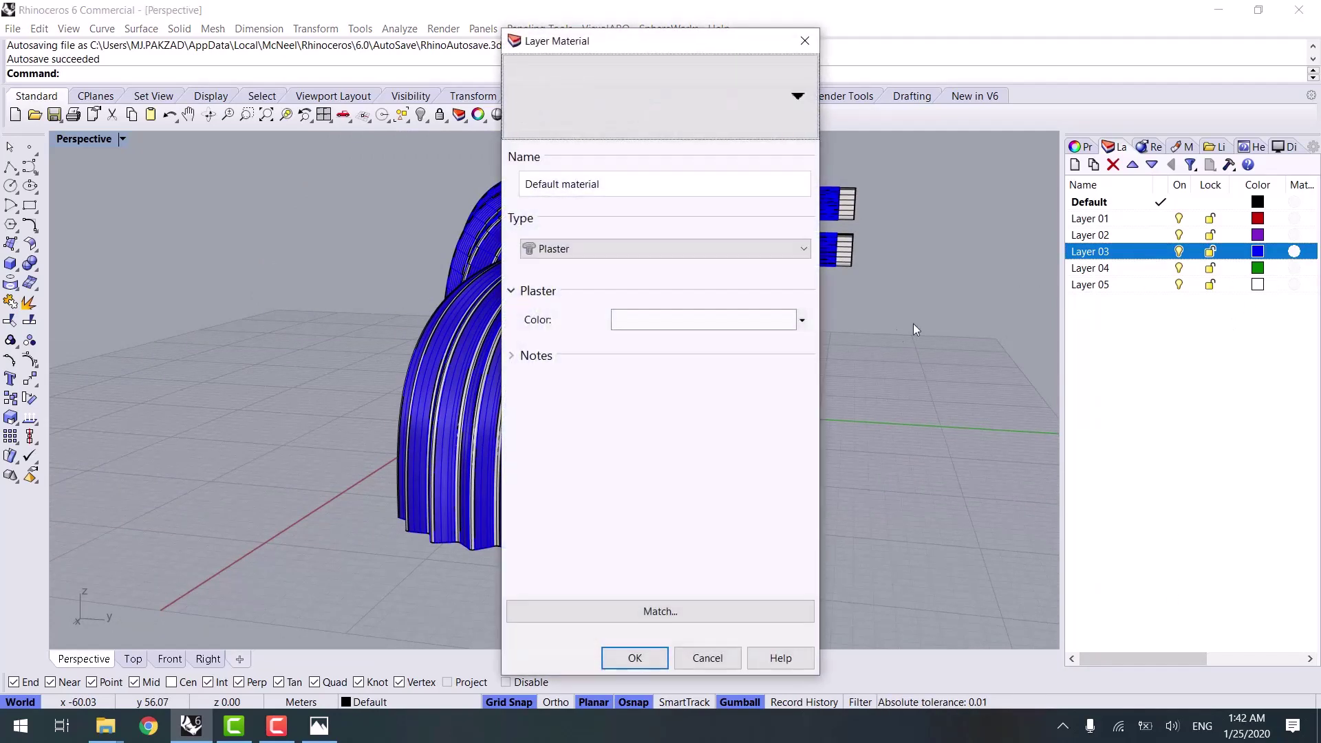
left_click(602, 246)
left_click(582, 274)
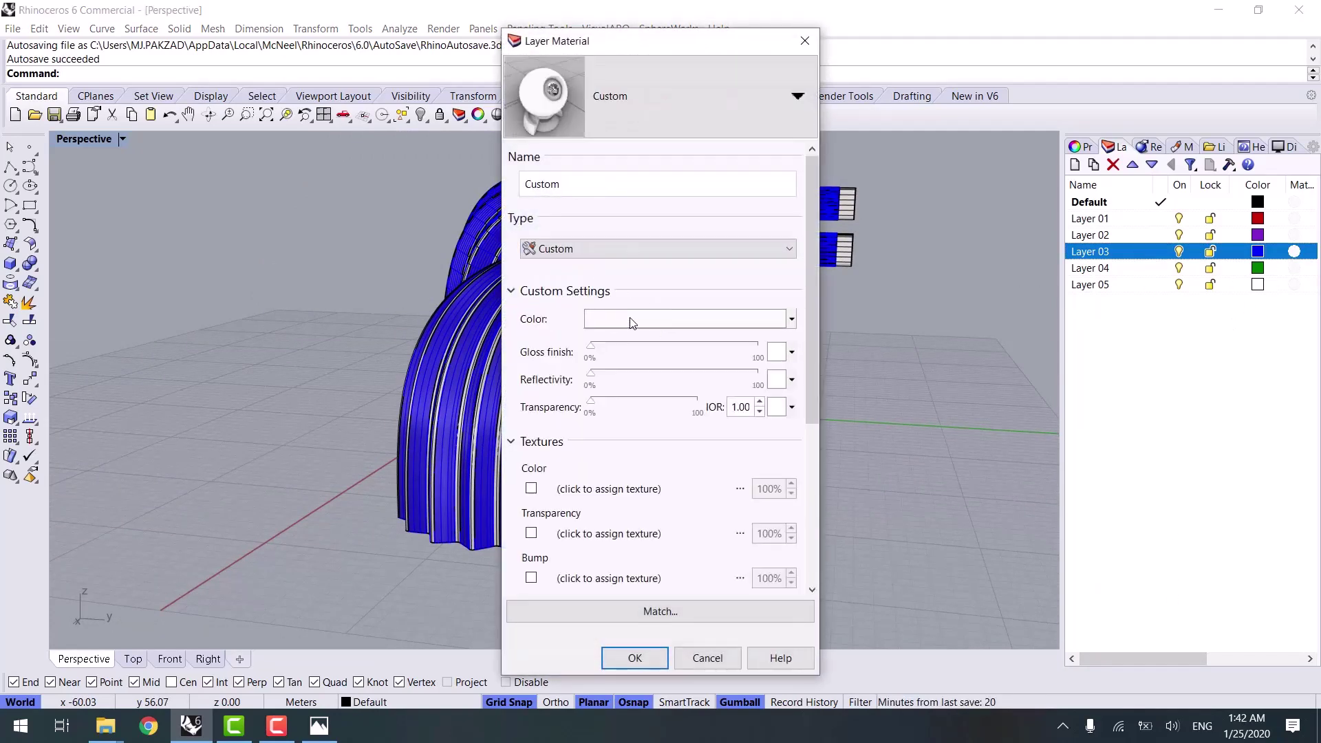
left_click(628, 319)
left_click(629, 353)
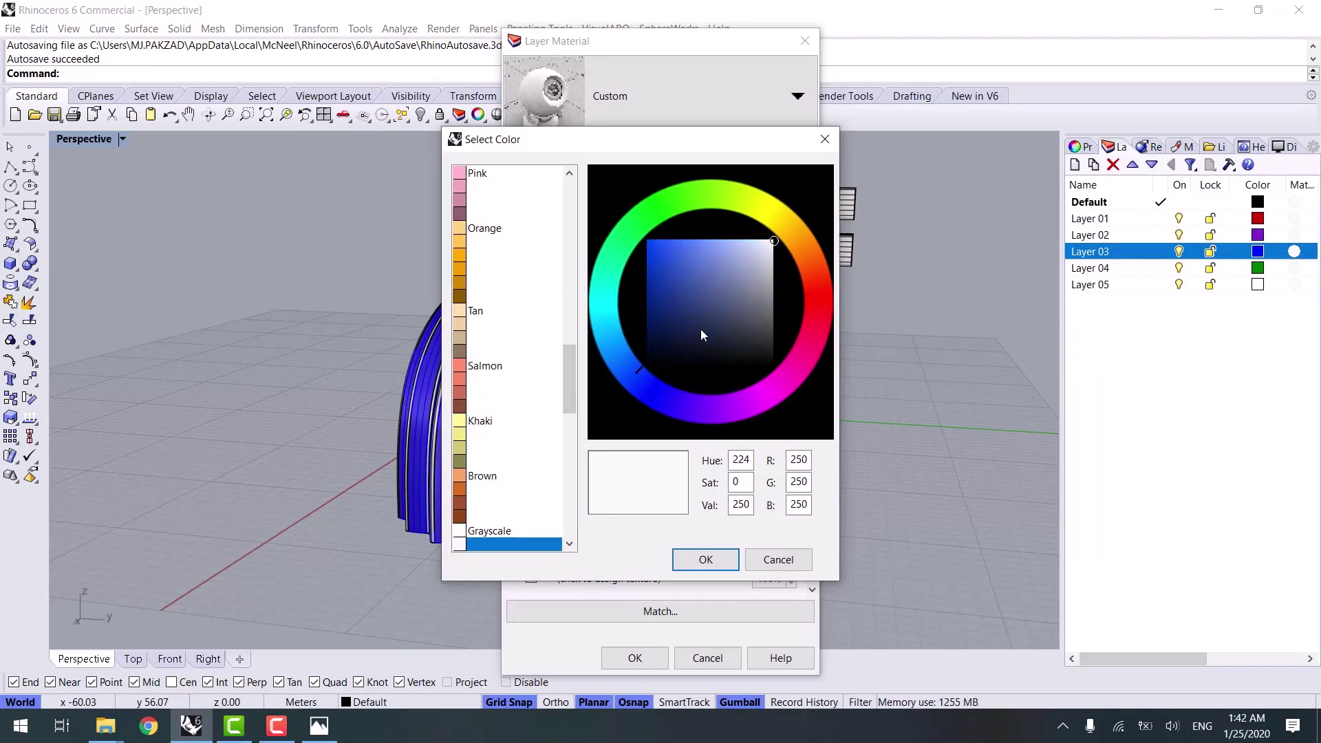
left_click(738, 317)
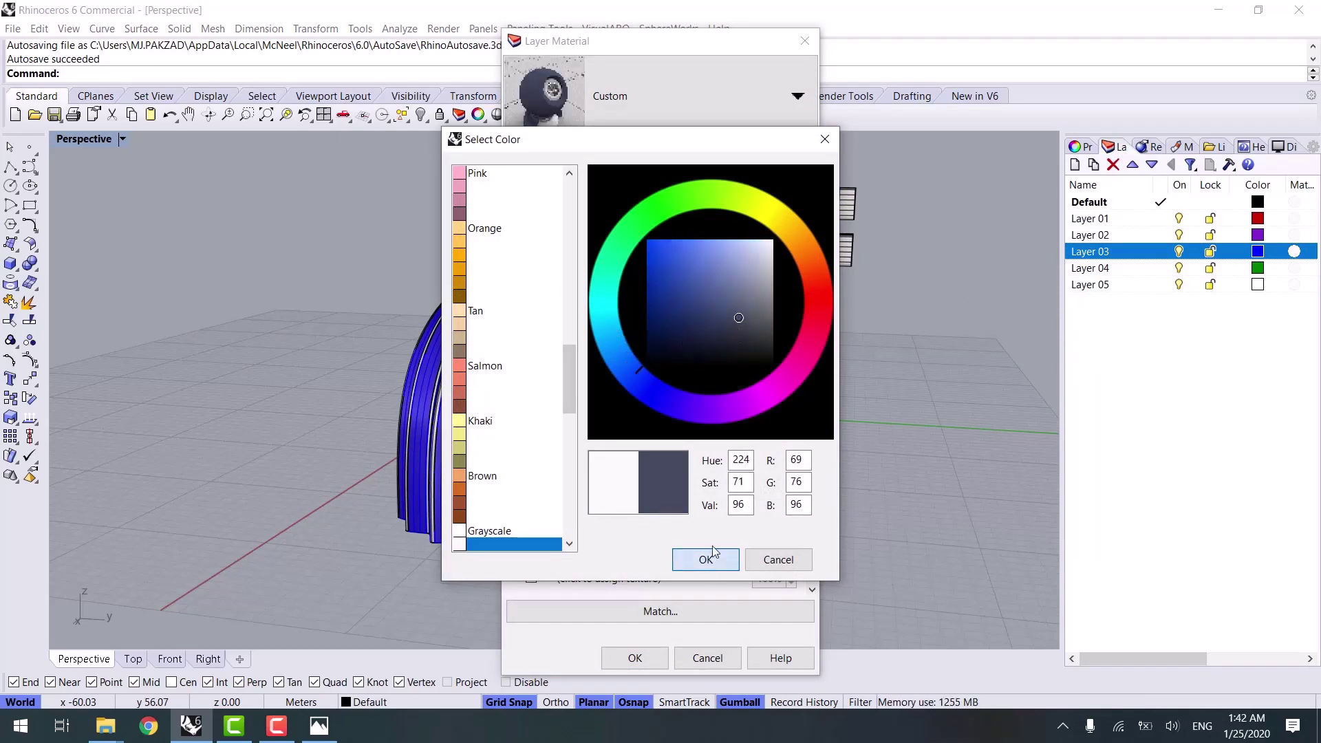
left_click(710, 553)
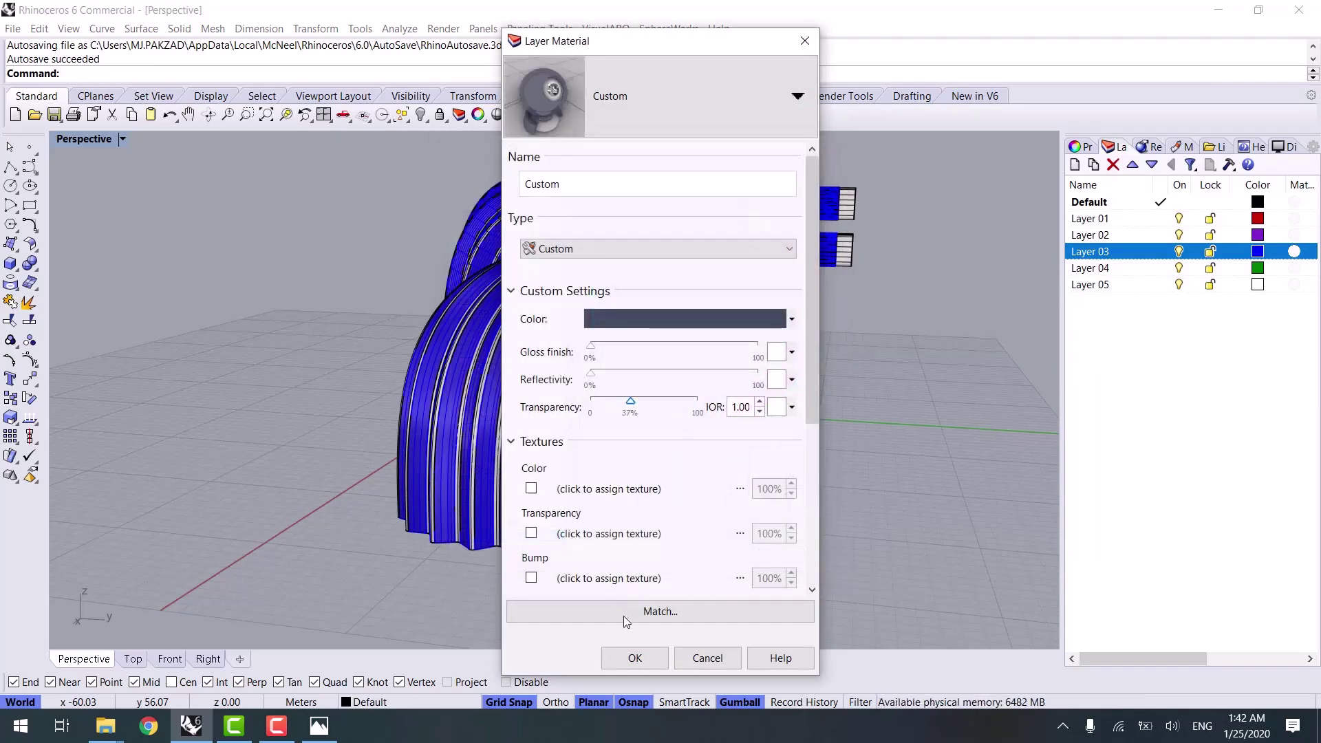
left_click(629, 657)
Set the Perspective viewport to Rendered display and hide the two extrusions at the ends of the glasshouse tubes
key("ctrl+alt+r")
right_click_drag(745, 551, 823, 489)
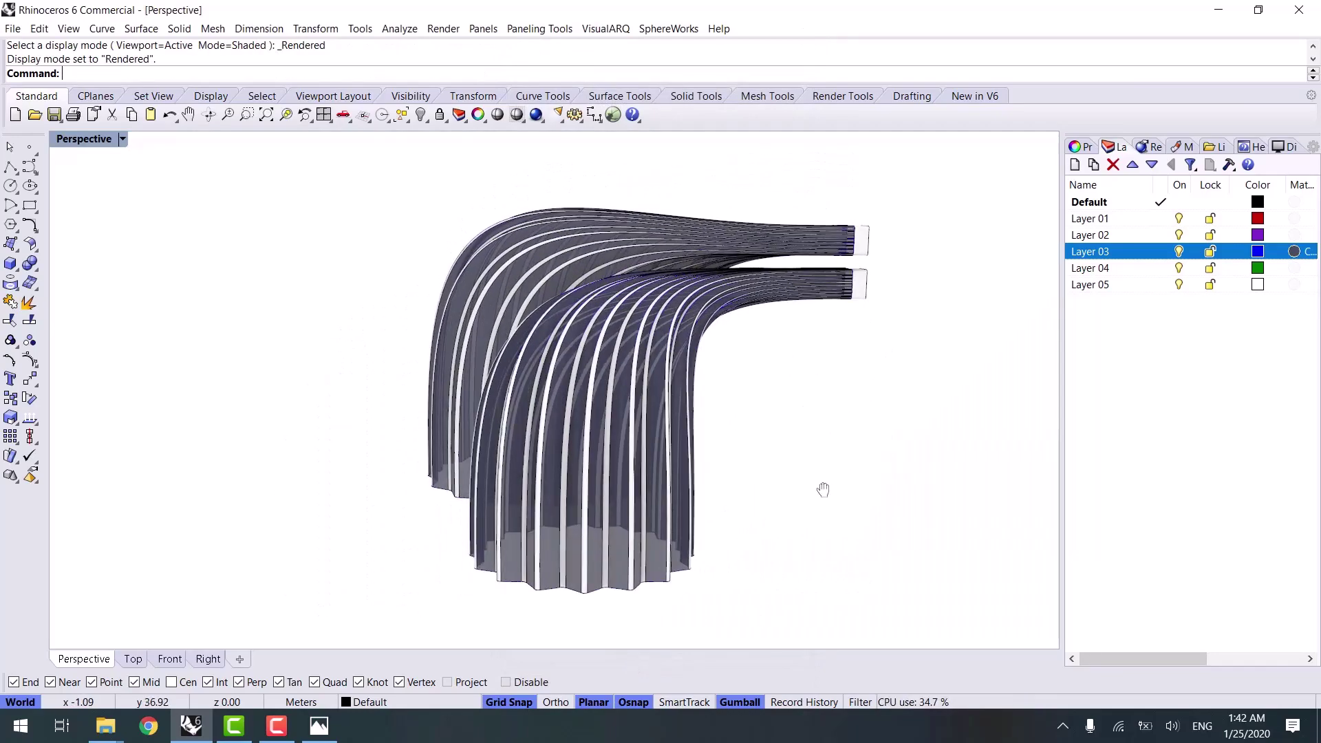
scroll(848, 253, "up", 5)
left_click_drag(809, 337, 805, 331)
key("ctrl+h")
scroll(778, 392, "down", 6)
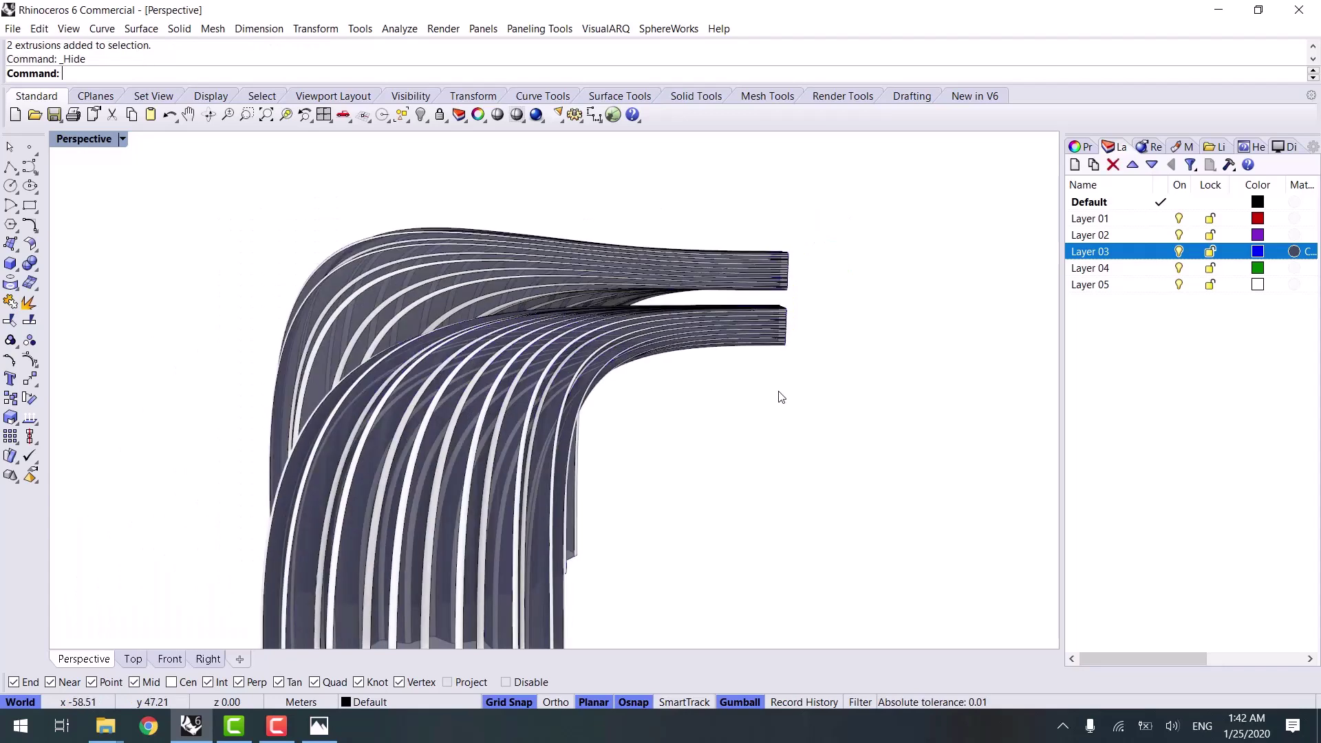
Offset all strip surfaces on the Default layer by 0.12 m to both sides as solids, deleting the input surfaces
right_click(1110, 200)
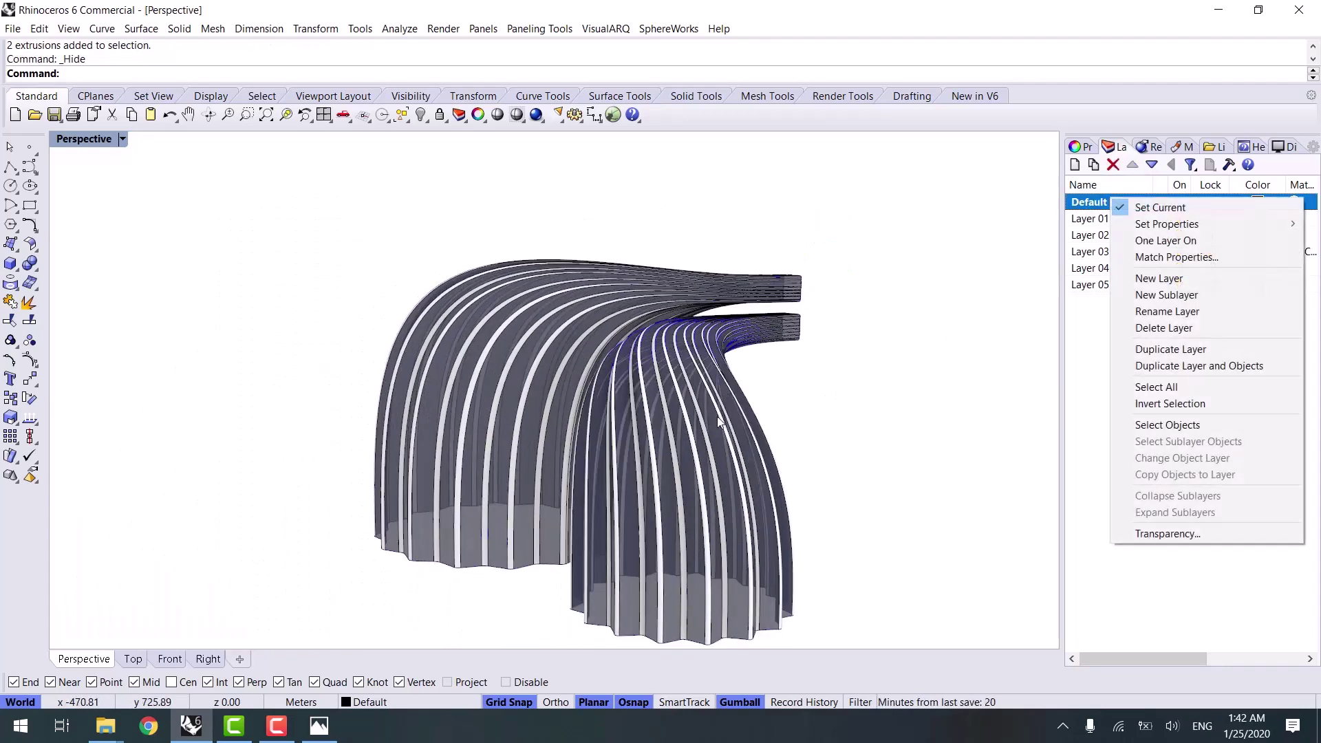
left_click(1173, 426)
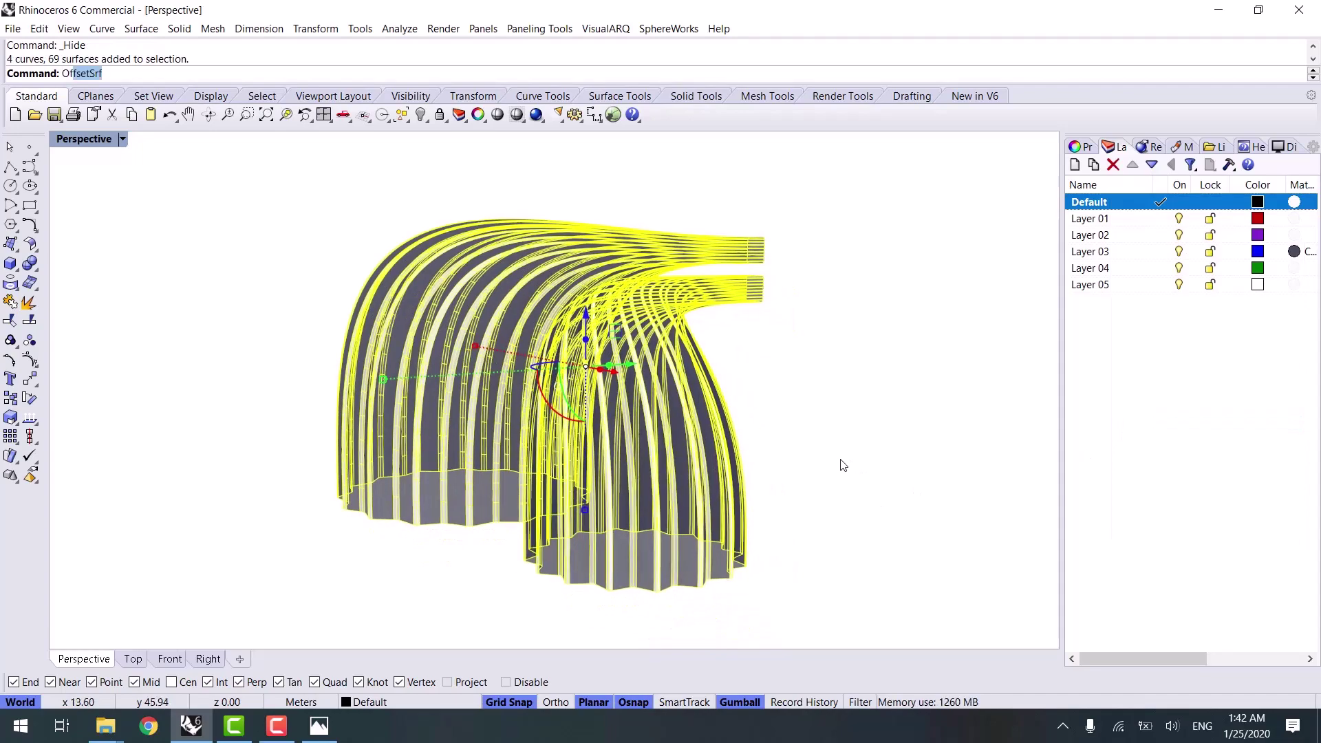
type("Off")
key("Return")
scroll(849, 519, "up", 2)
scroll(554, 530, "up", 4)
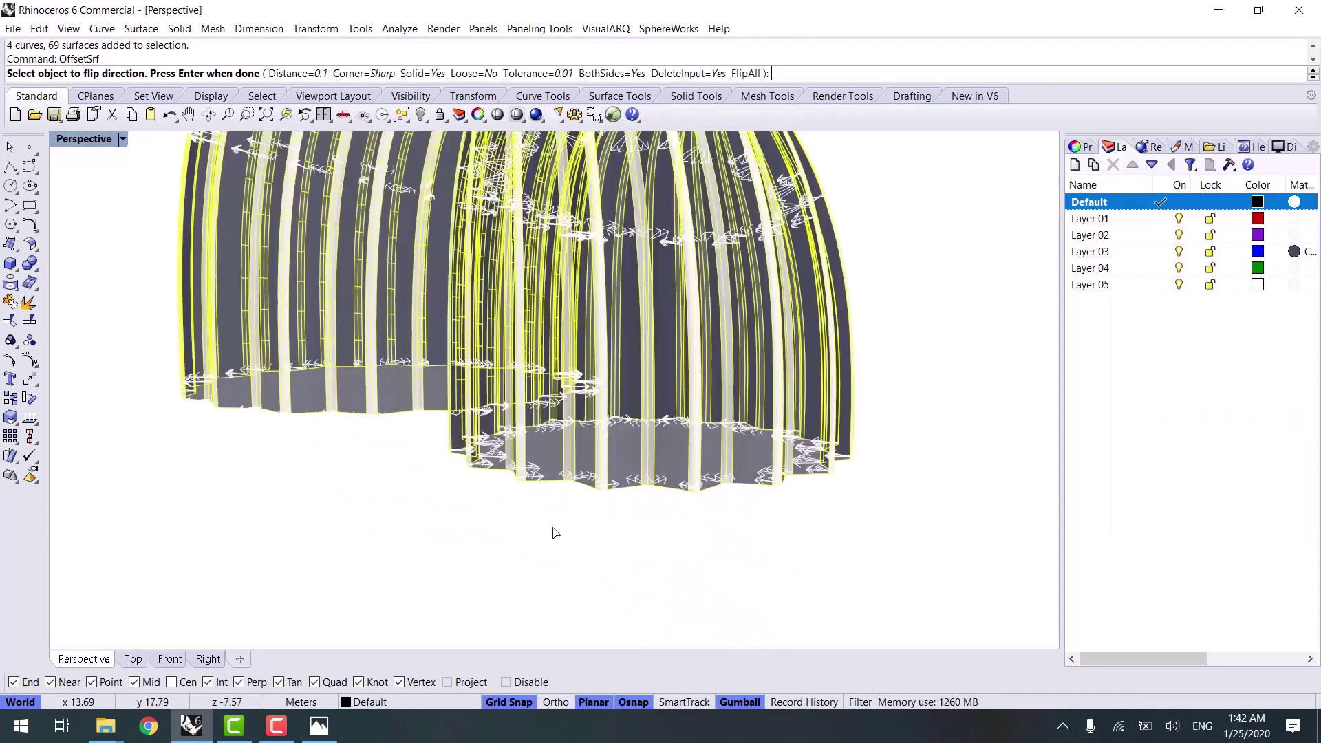
right_click_drag(554, 533, 559, 529)
right_click_drag(420, 399, 504, 298)
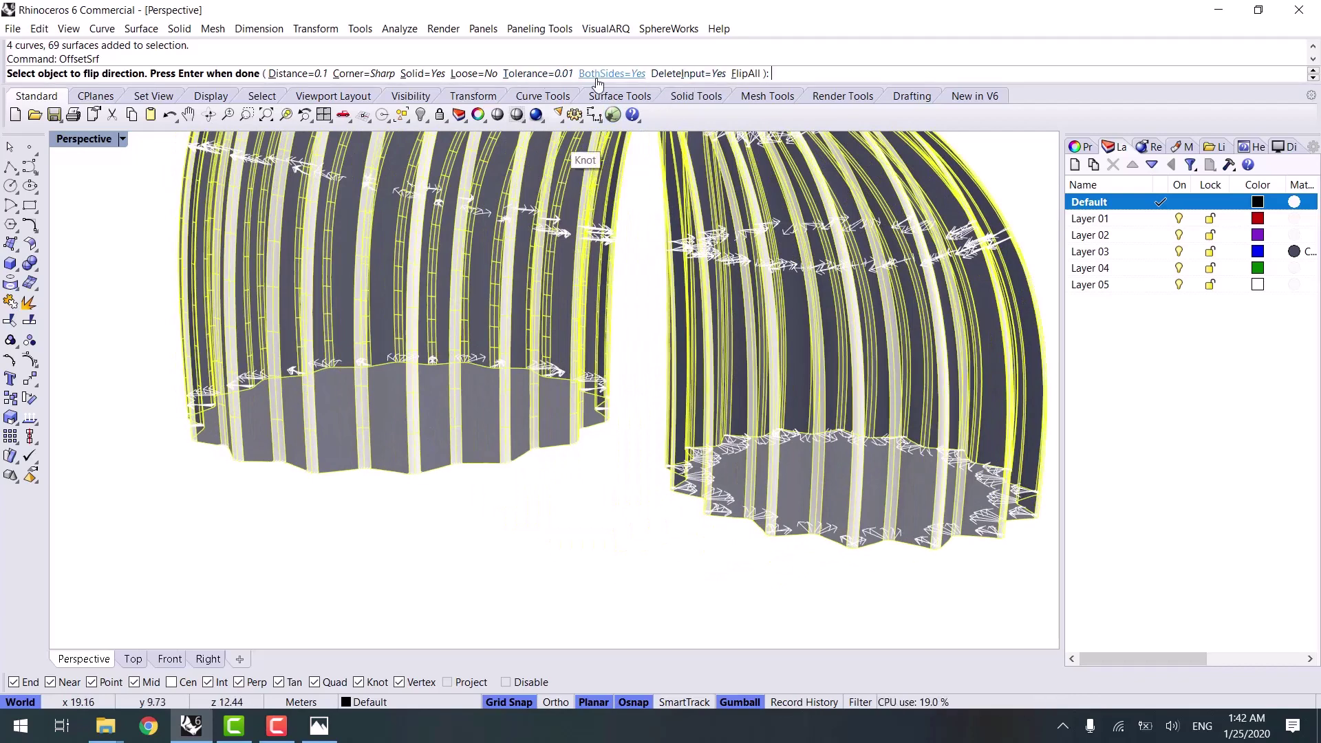
right_click_drag(540, 441, 522, 428)
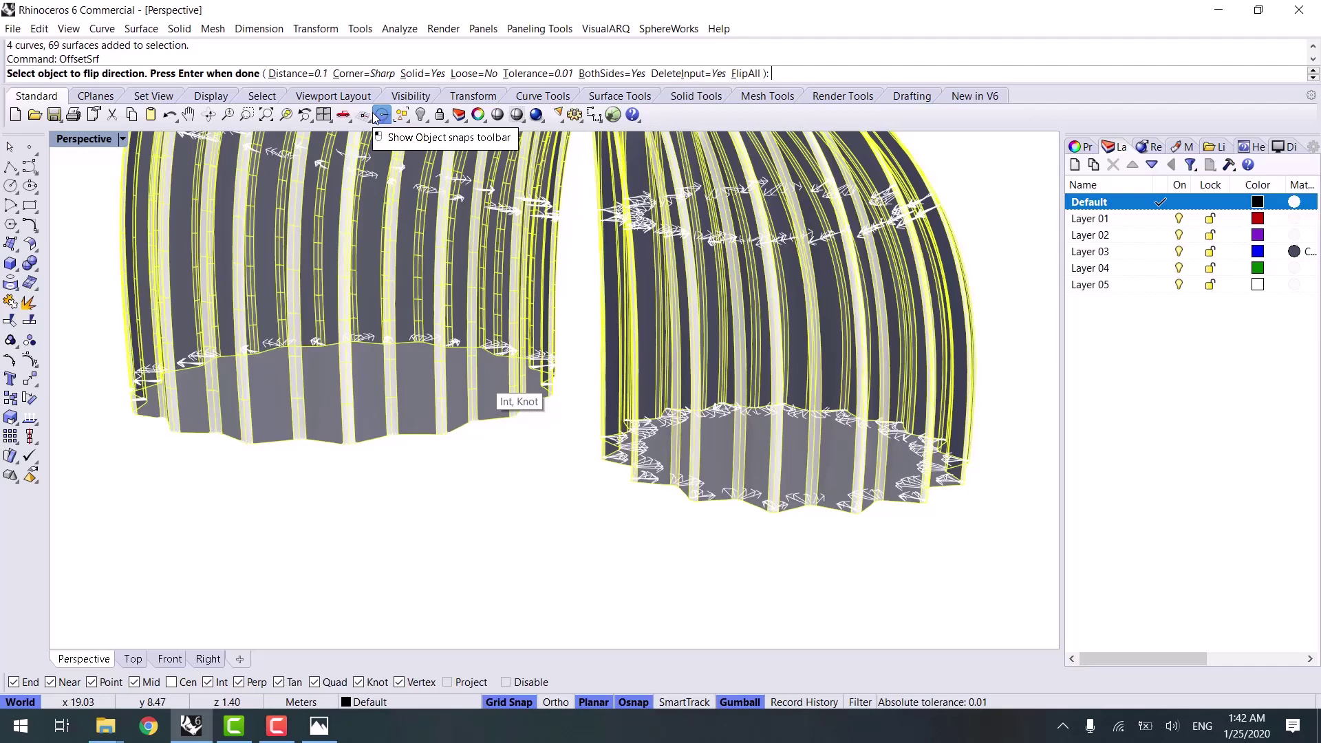
type("2")
key("Return")
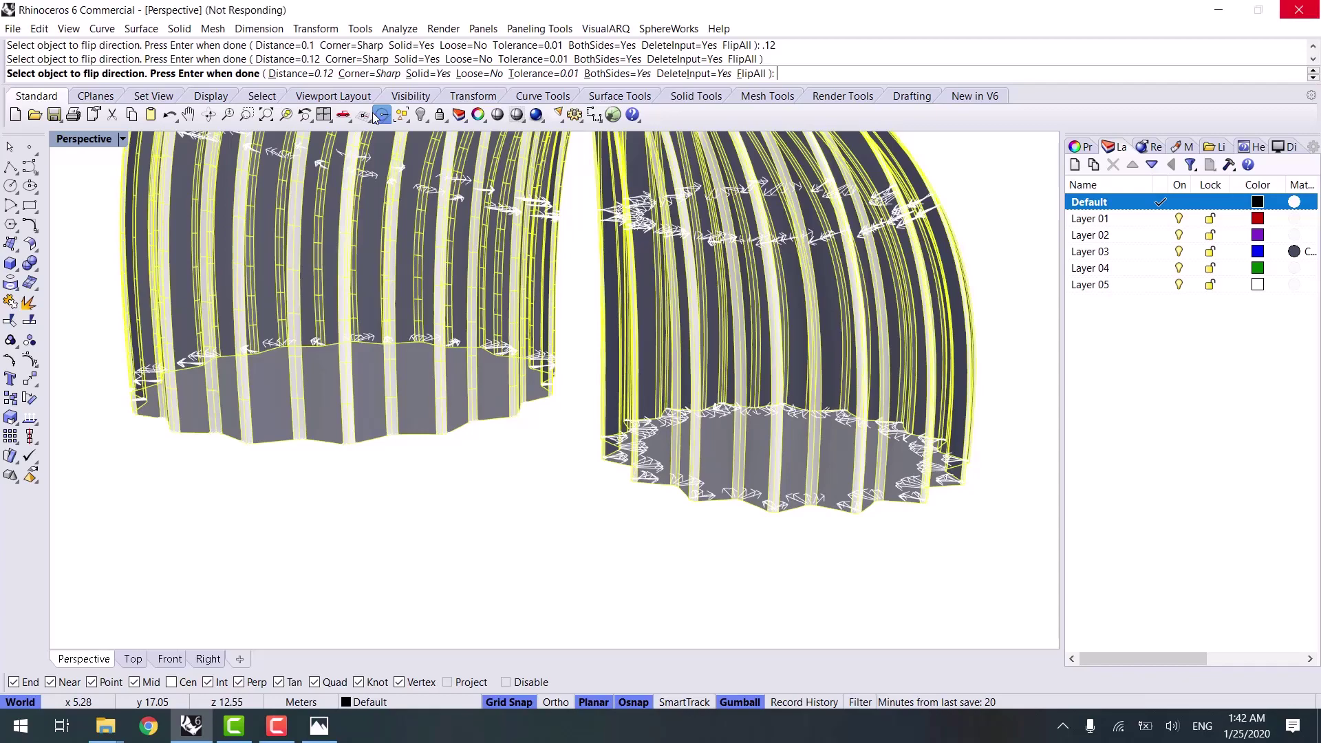
Inspect the thickened strips of both glasshouses up close and check which solids the offset created by selecting the last results
right_click_drag(479, 495, 567, 492)
scroll(770, 493, "down", 5)
right_click_drag(742, 510, 612, 480)
left_click(614, 481)
scroll(431, 455, "up", 6)
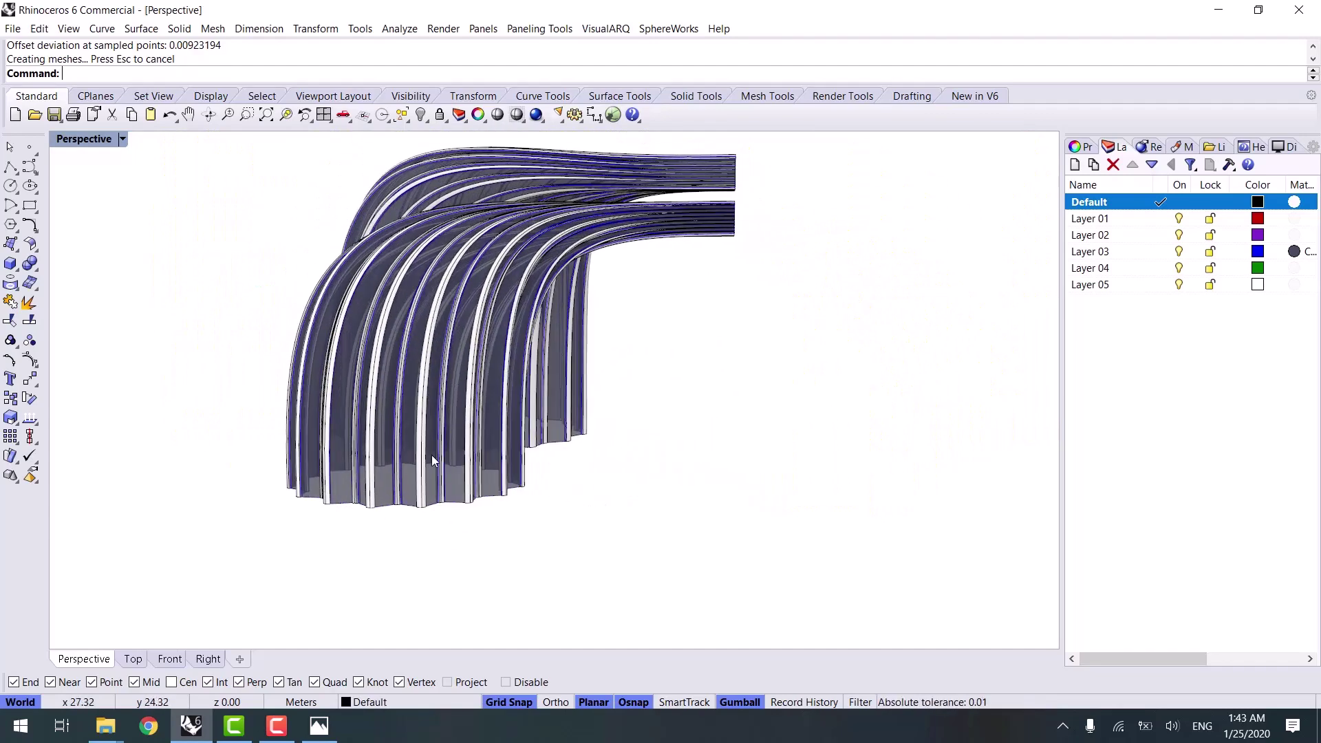
scroll(453, 511, "up", 3)
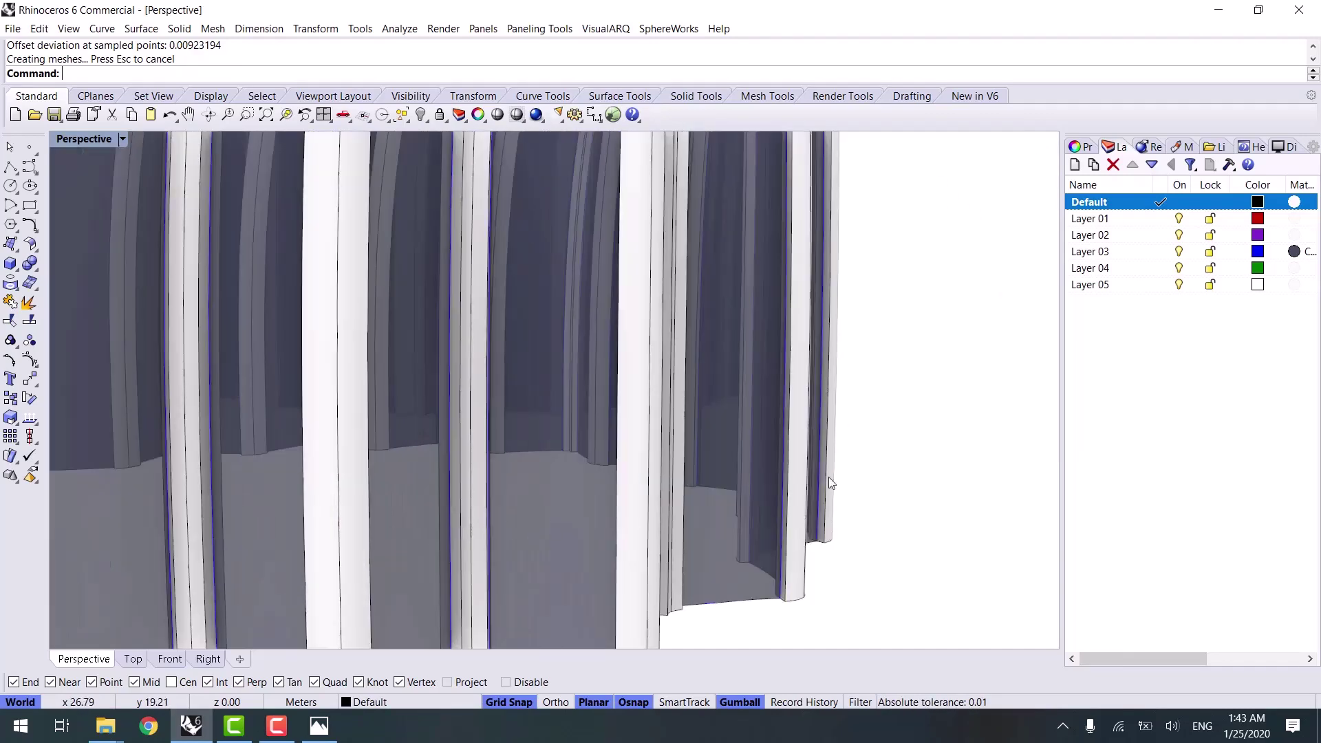
key("Return")
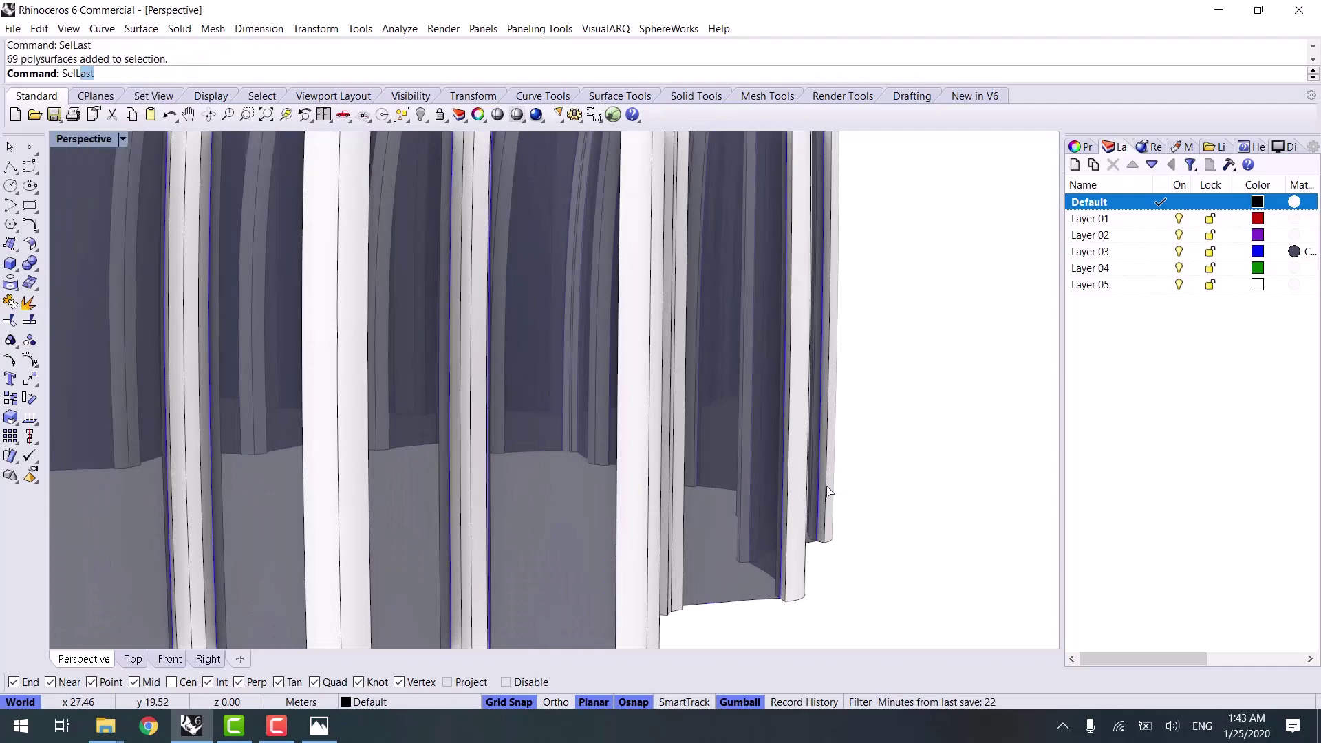
scroll(731, 517, "down", 5)
right_click_drag(731, 518, 668, 504)
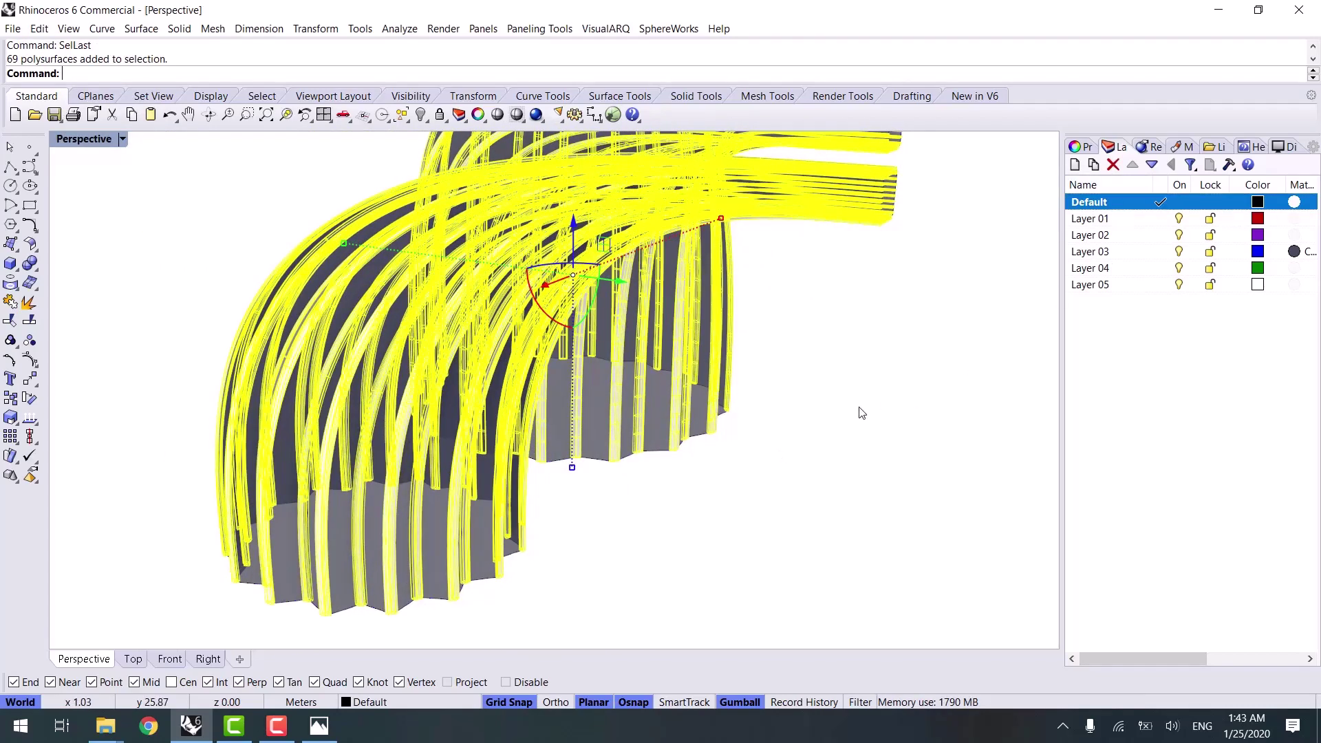
key("Escape")
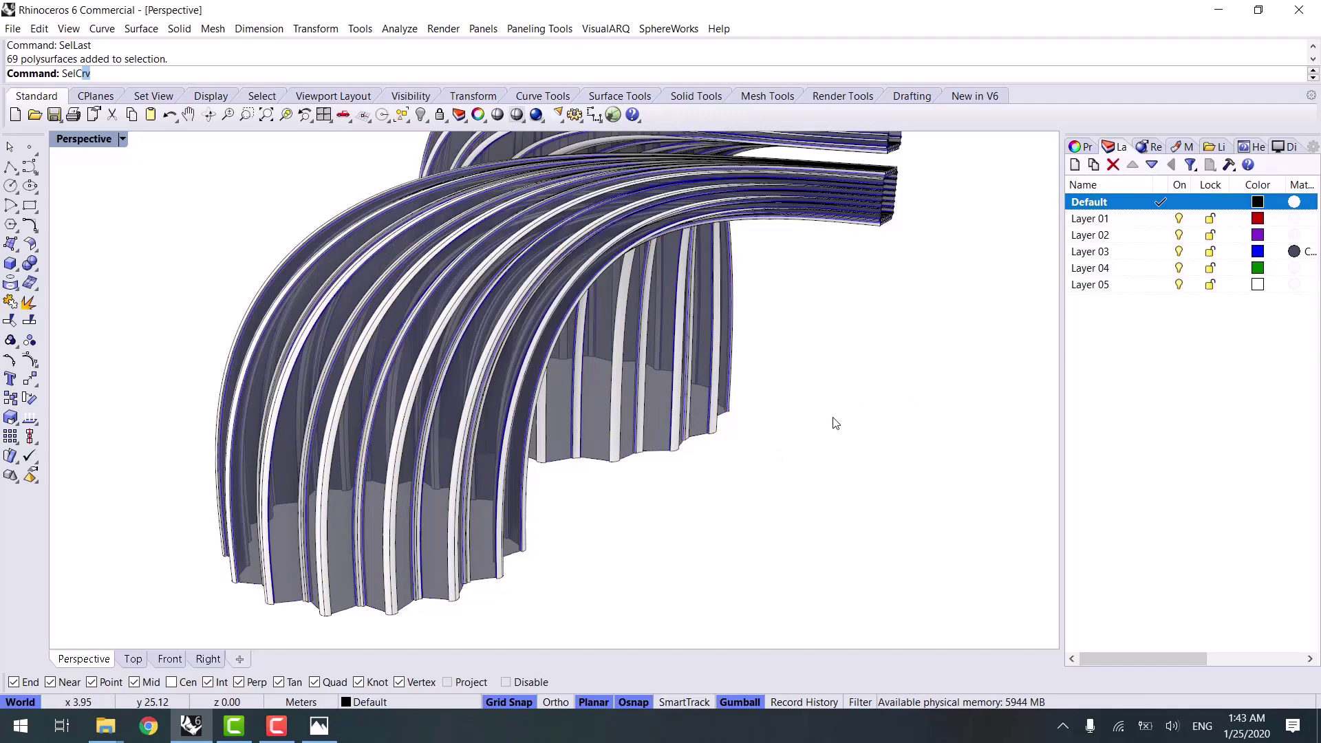
Hide all the curves and turn off surface edges in the Perspective viewport's Rendered display
type("SelC")
key("Return")
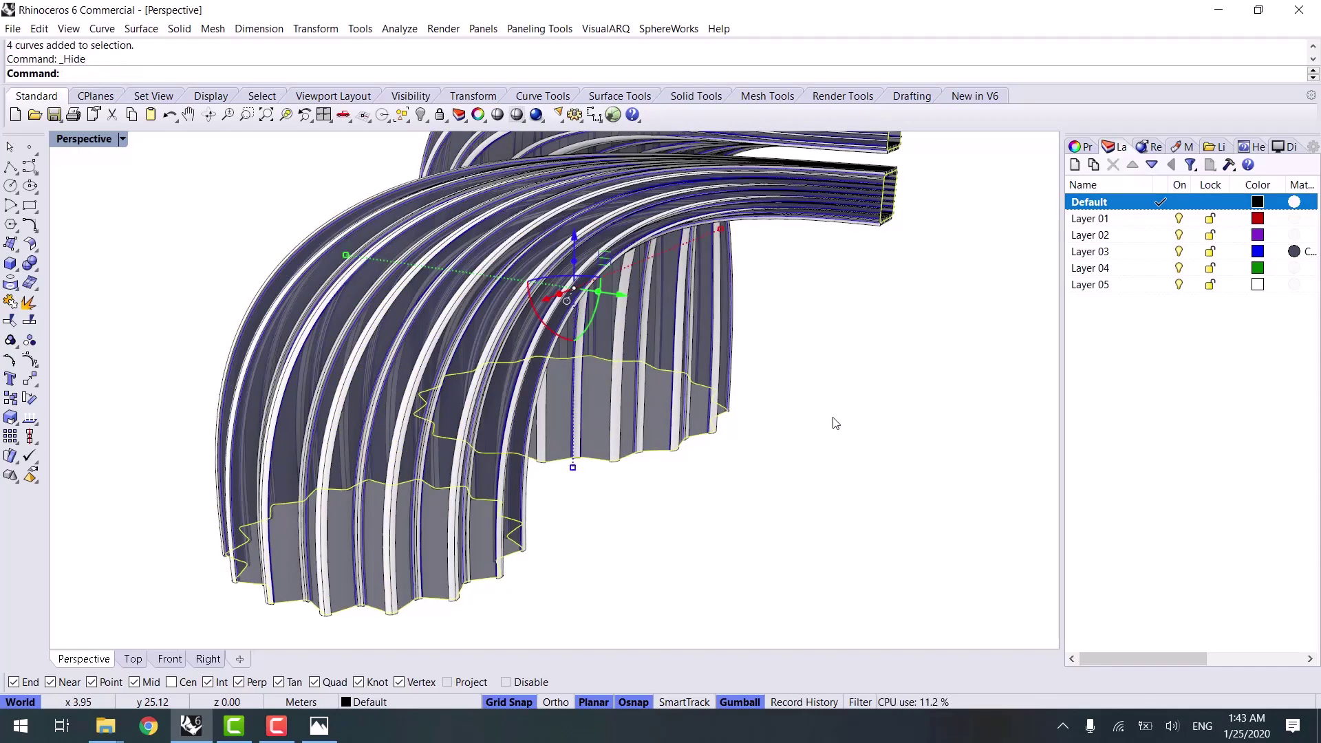
key("Escape")
left_click(1284, 146)
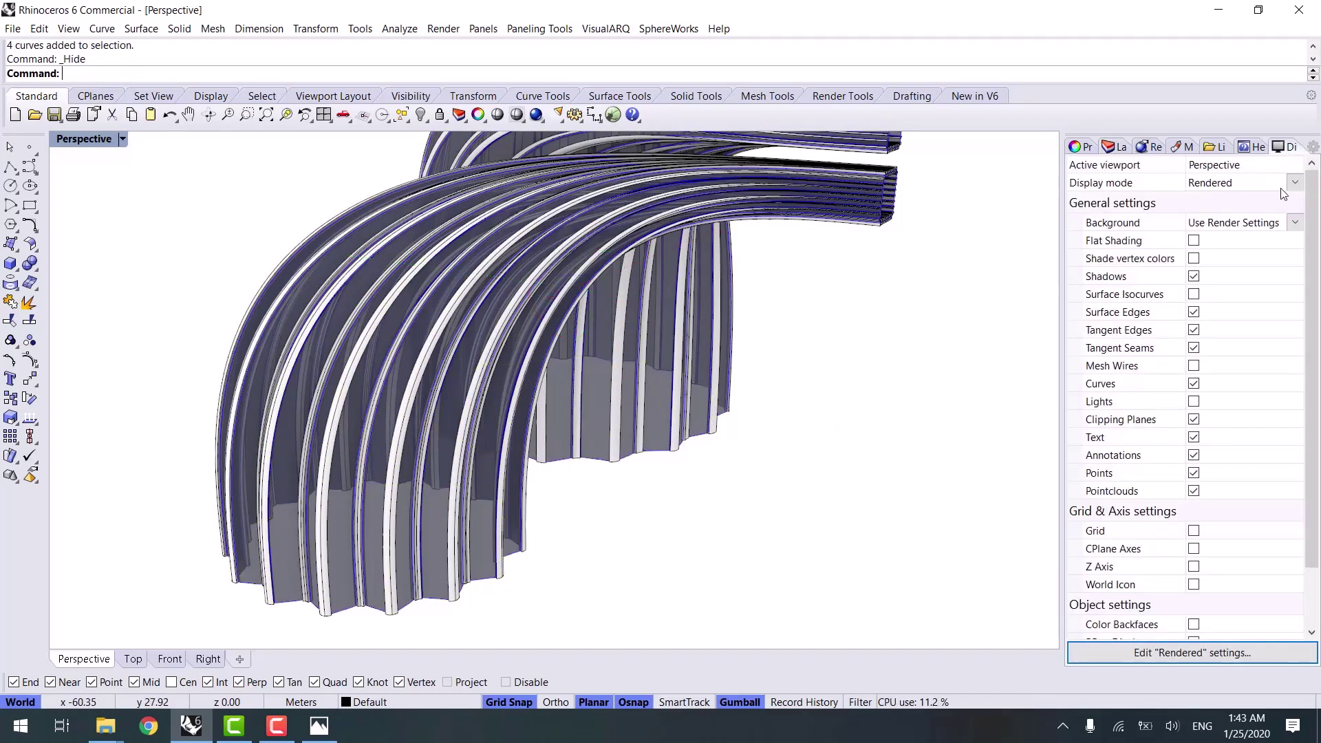
left_click(1195, 314)
scroll(820, 421, "down", 5)
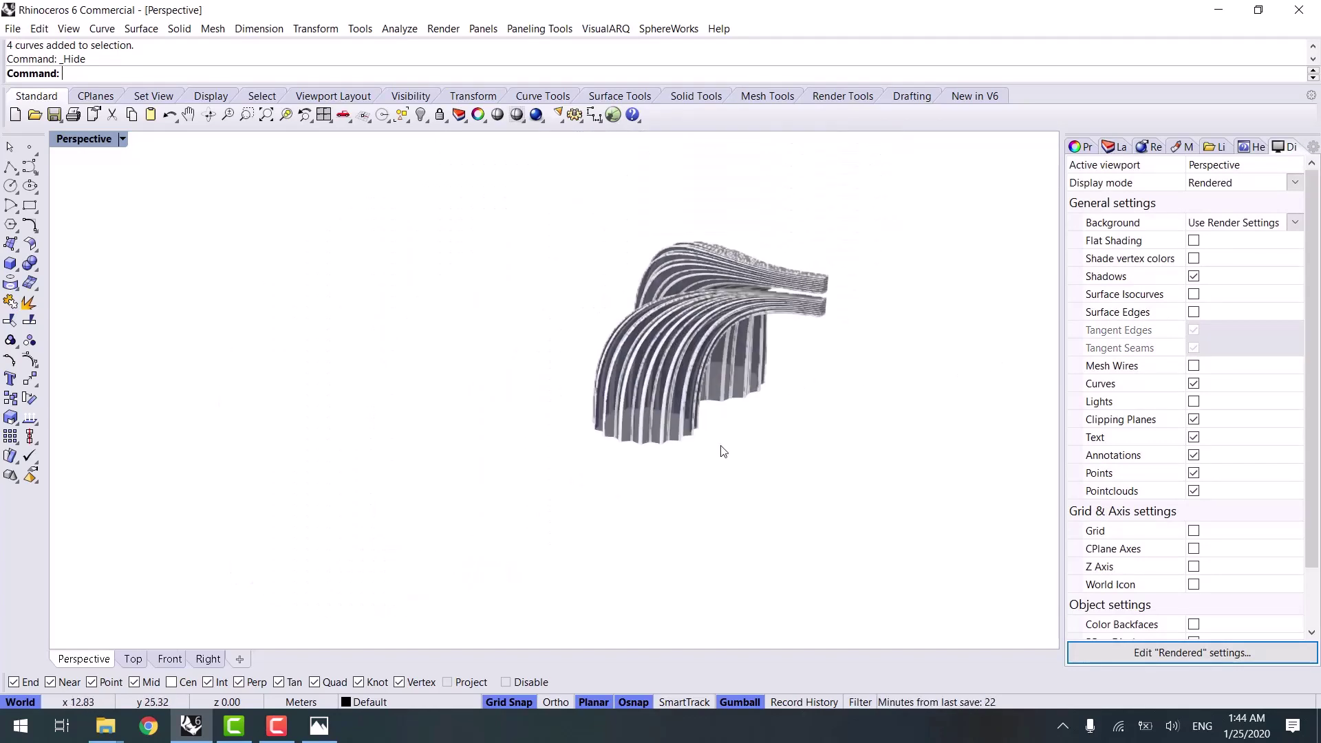
Create a rectangular ground plane from corner to corner around both glasshouses in the Top view
left_click(15, 249)
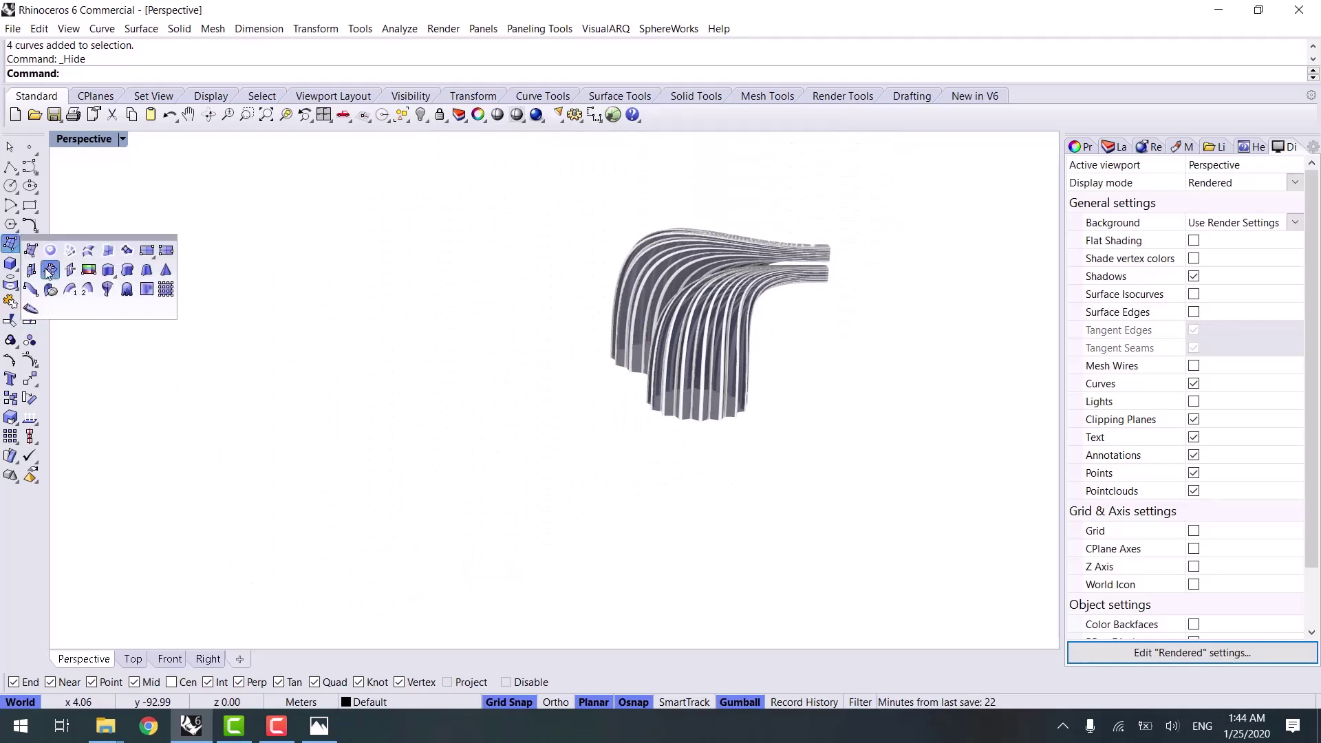
left_click(145, 250)
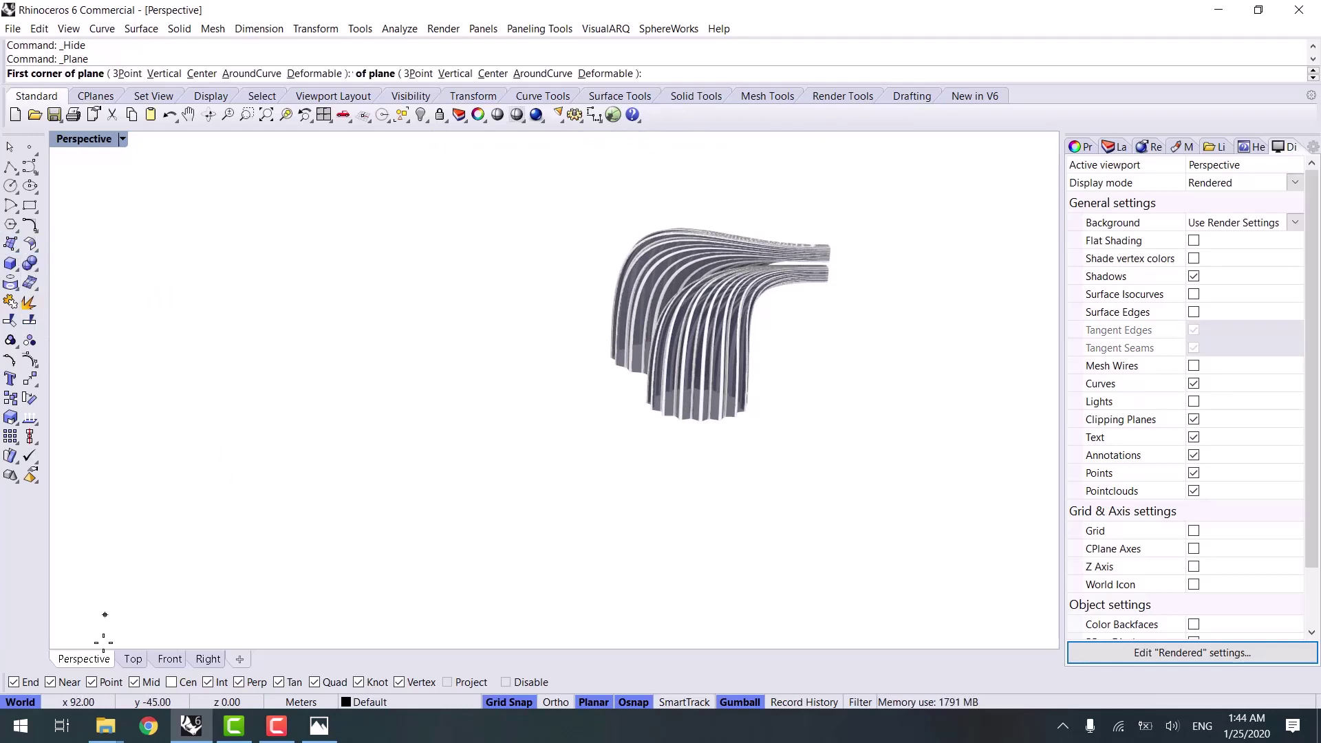
left_click(134, 659)
left_click(330, 340)
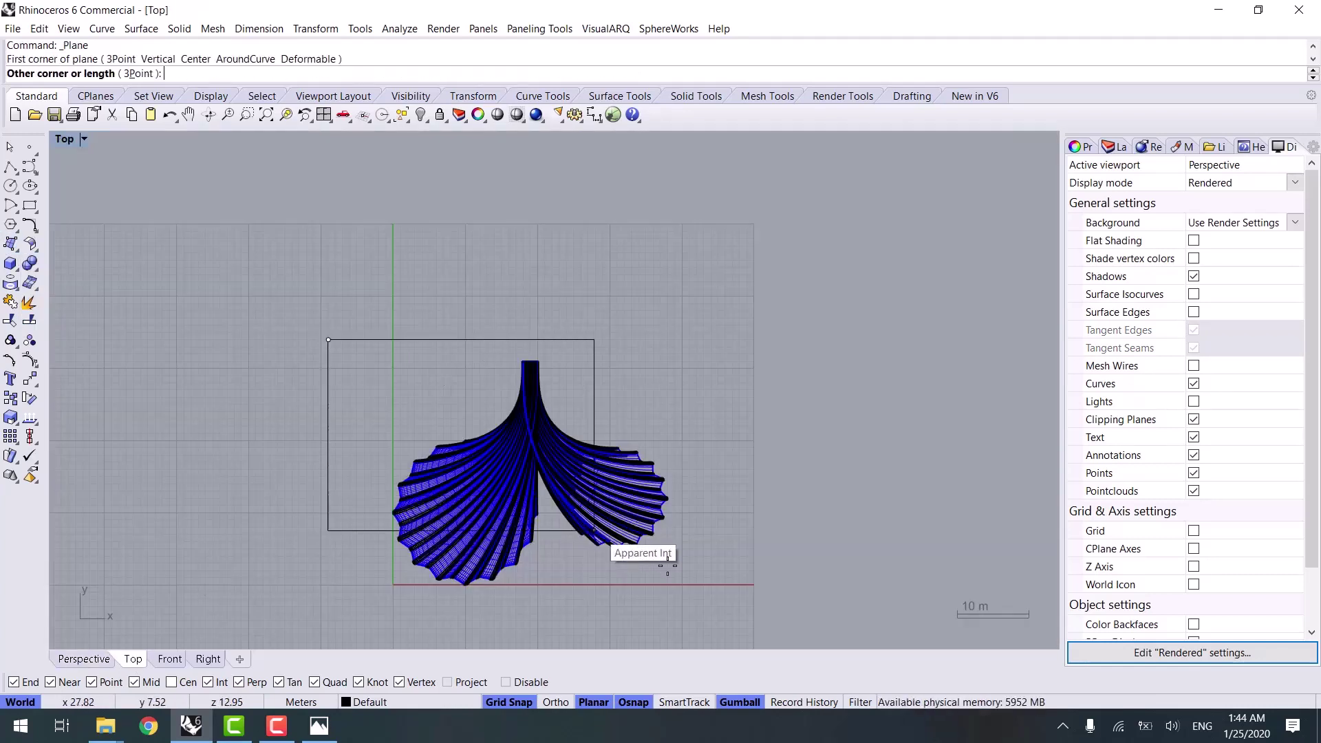
left_click(725, 598)
left_click(94, 660)
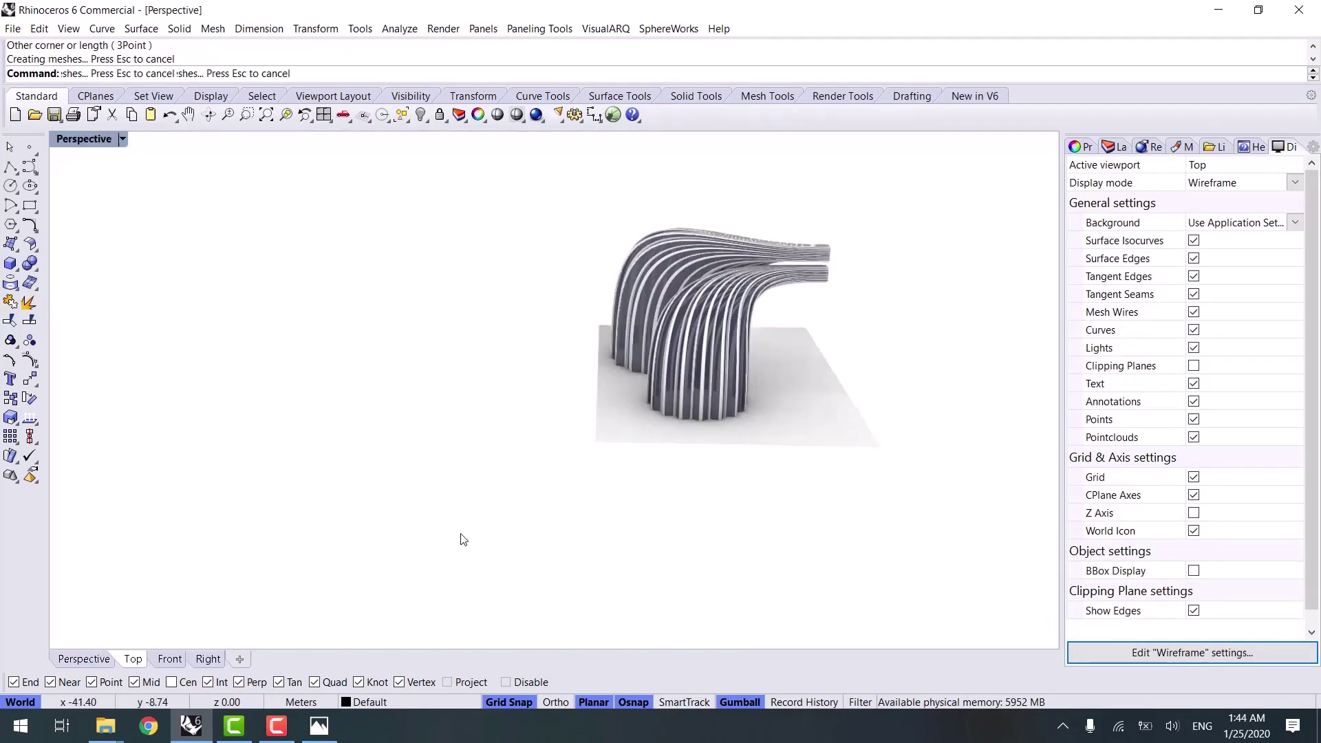
Scale the ground plane up uniformly so it extends well beyond the glasshouses
right_click_drag(578, 468, 641, 454)
left_click(645, 440)
left_click_drag(608, 447, 338, 459)
Show only the hidden scalloped base curves of the larger and smaller glasshouses again
key("ctrl+shift+h")
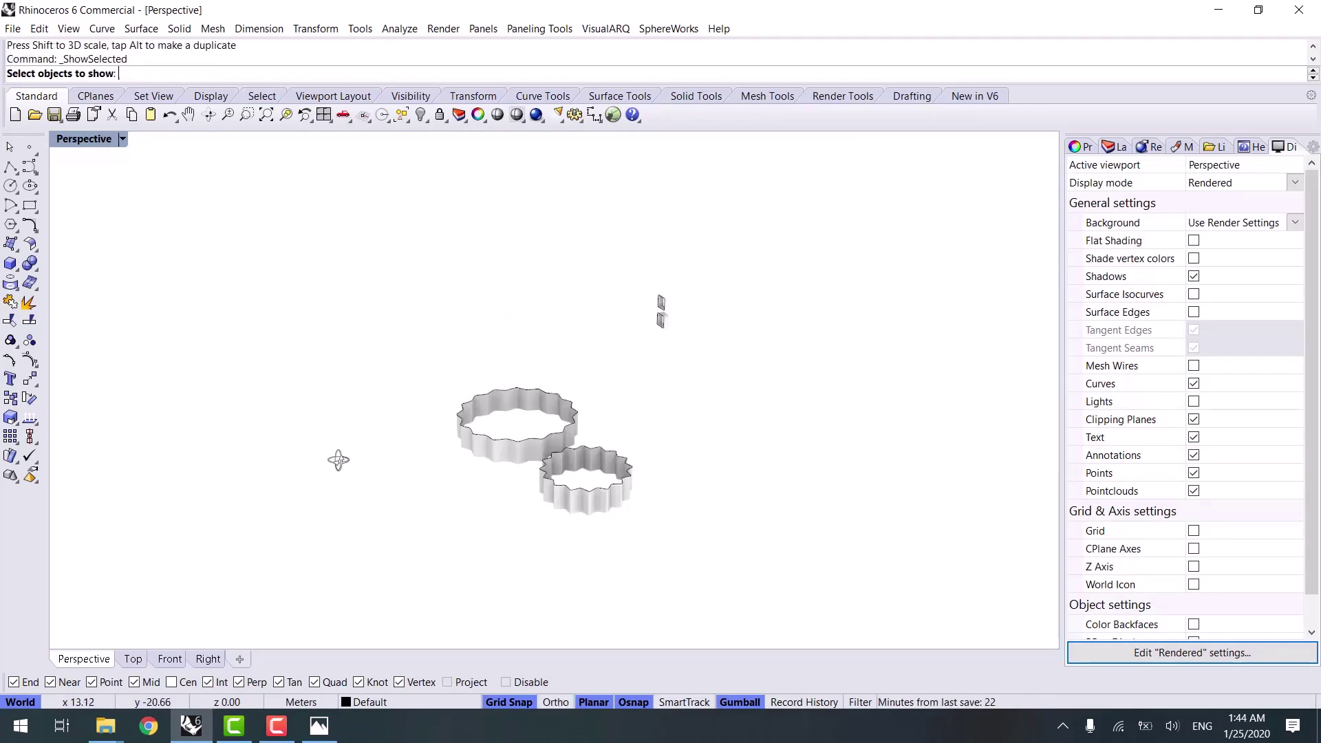
scroll(421, 405, "up", 2)
left_click(536, 385)
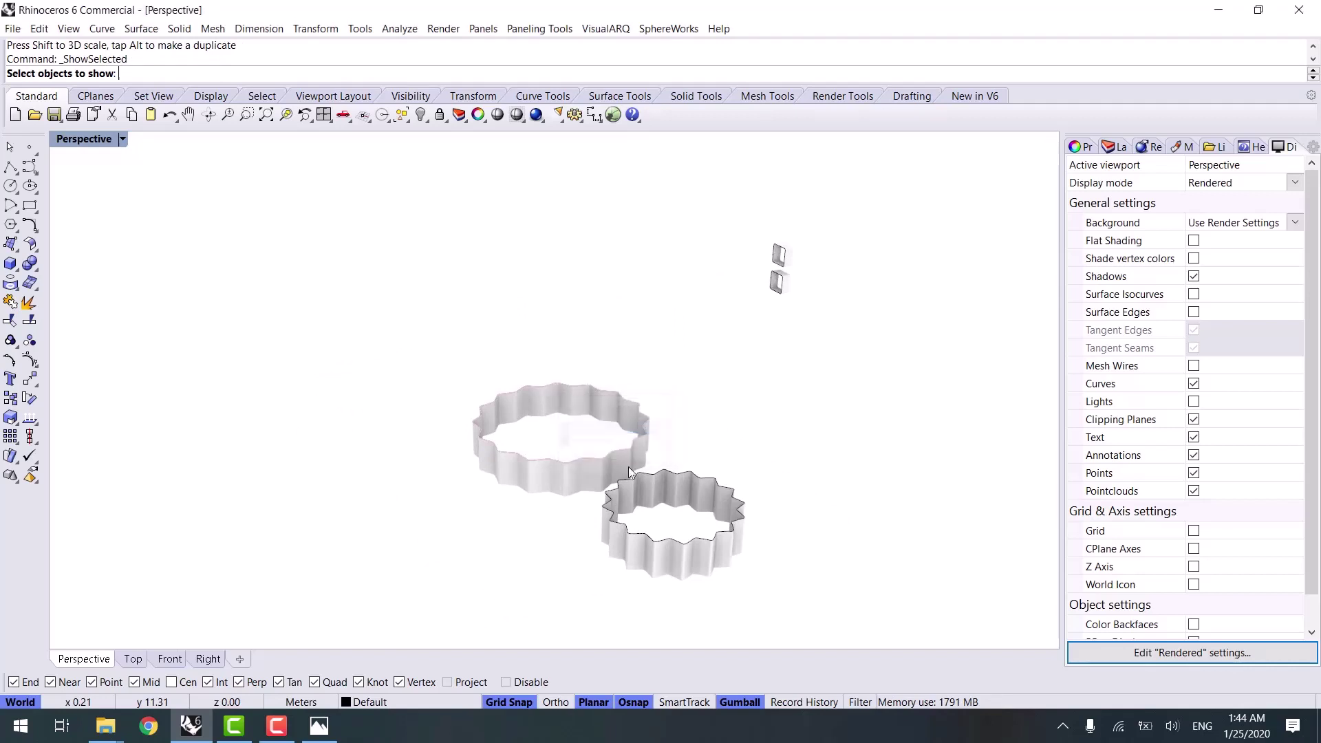
left_click(653, 480)
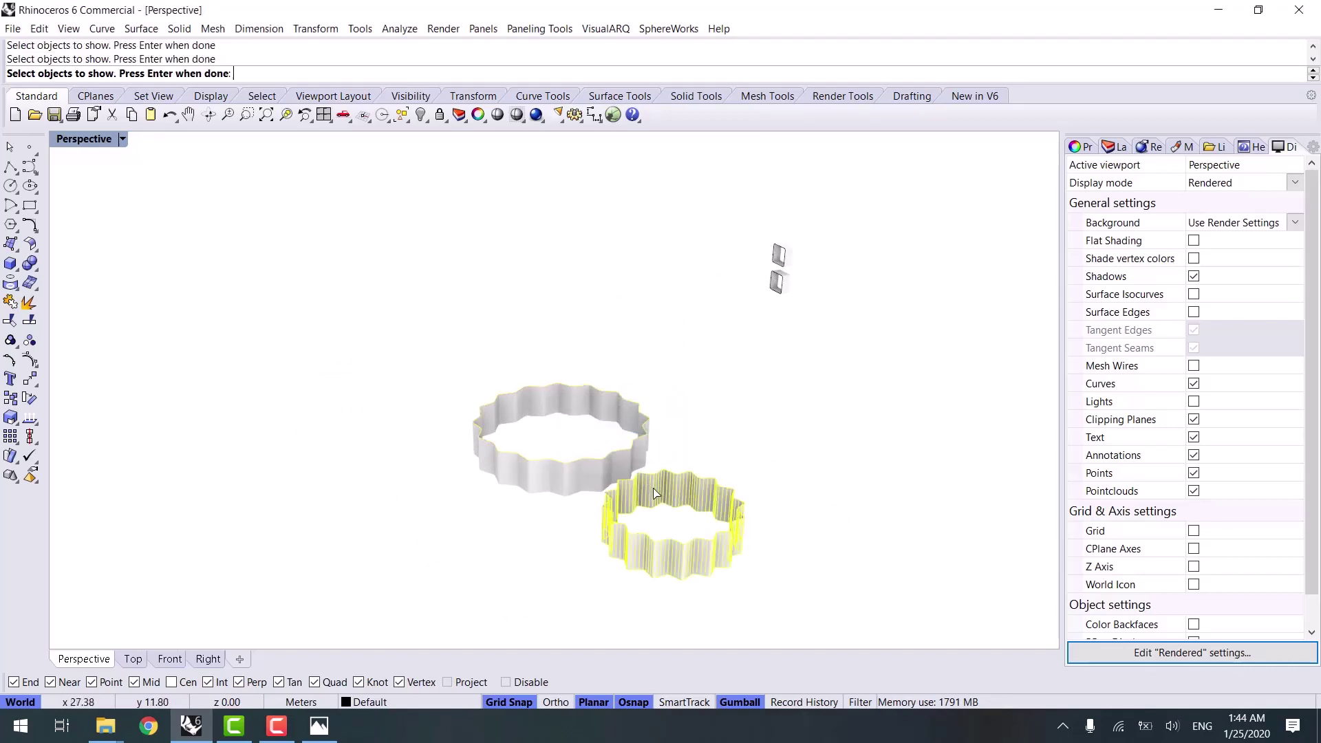
key("Return")
Offset both scalloped base curves 1.5 m inward with OffsetMultiple and sharp corners in the Top view
scroll(688, 474, "up", 2)
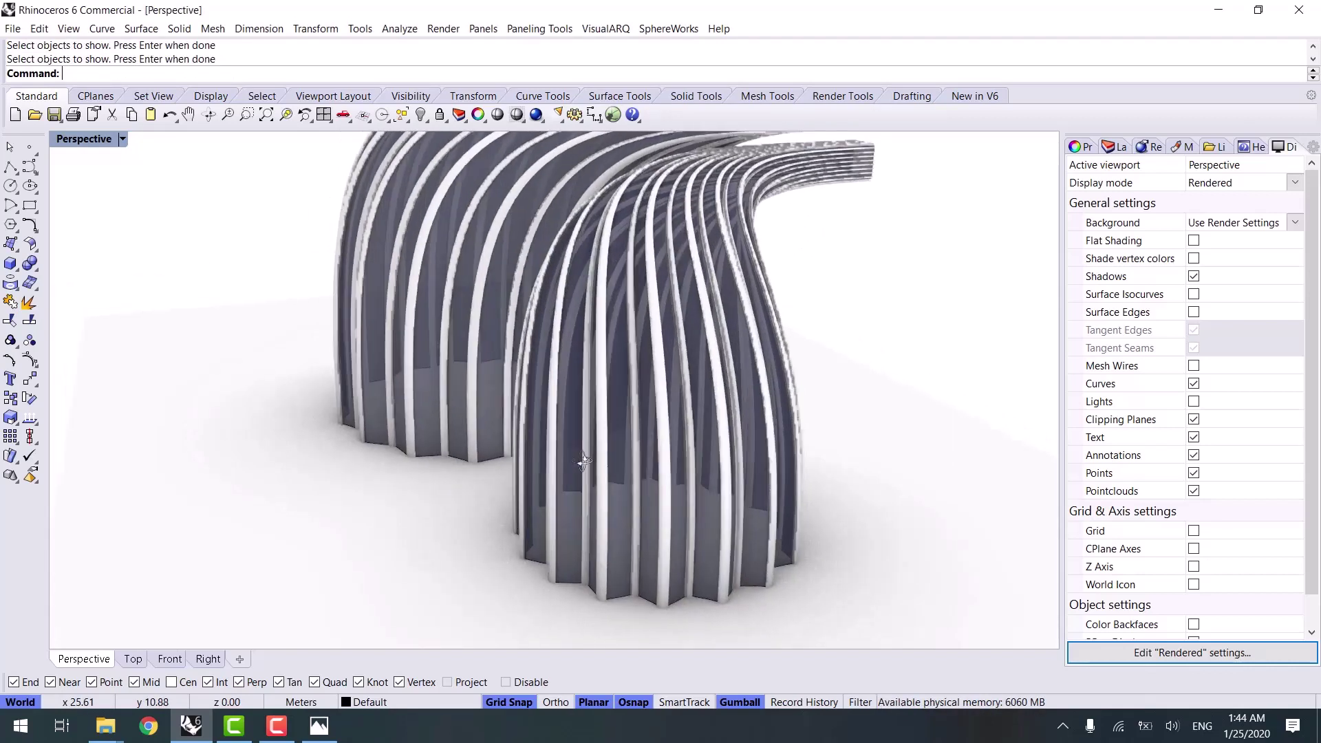
scroll(526, 547, "up", 3)
left_click(526, 539)
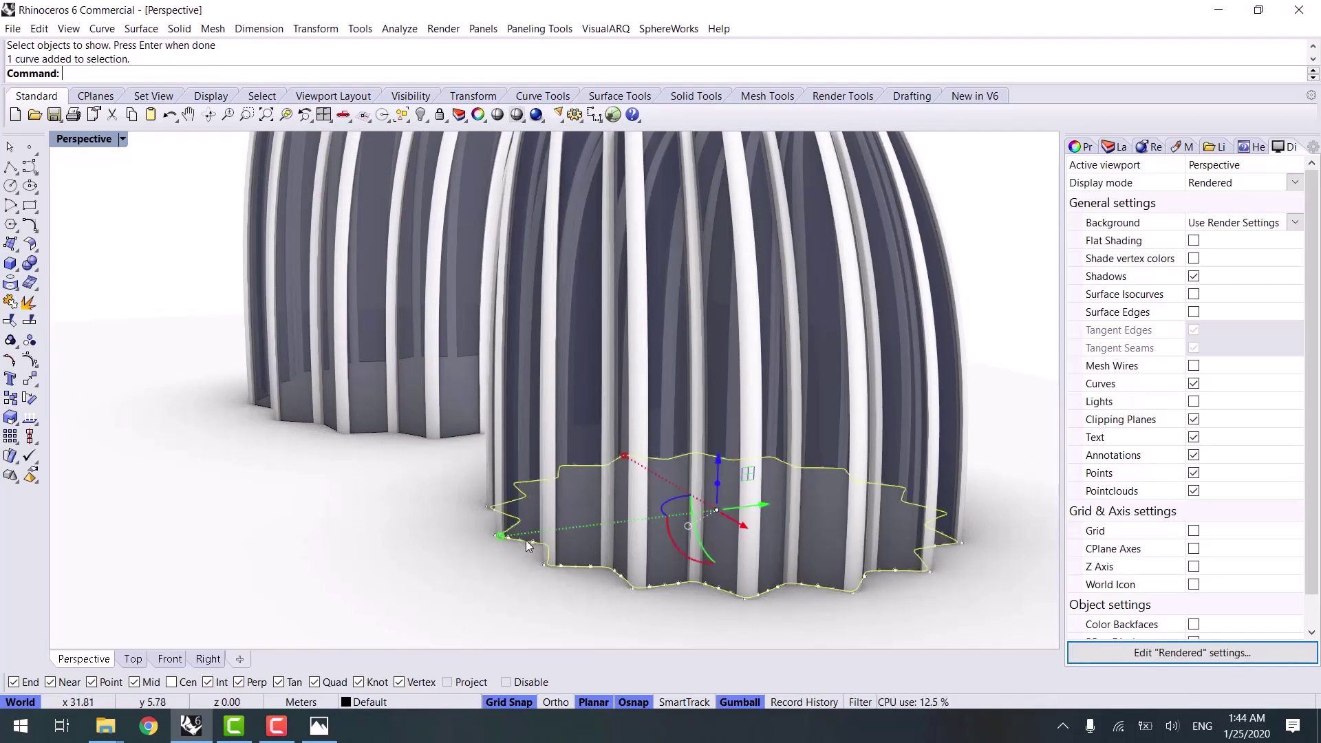
left_click(415, 434, "shift")
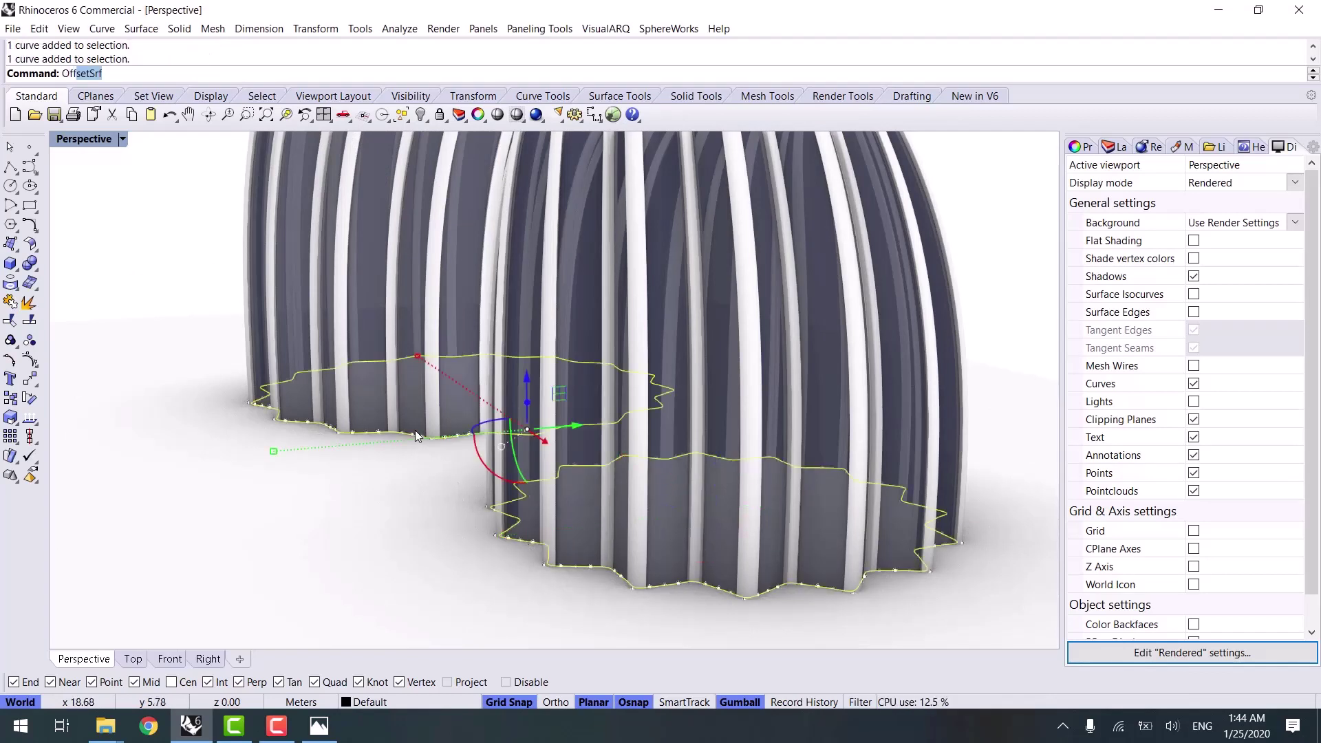
type("Off")
left_click(96, 135)
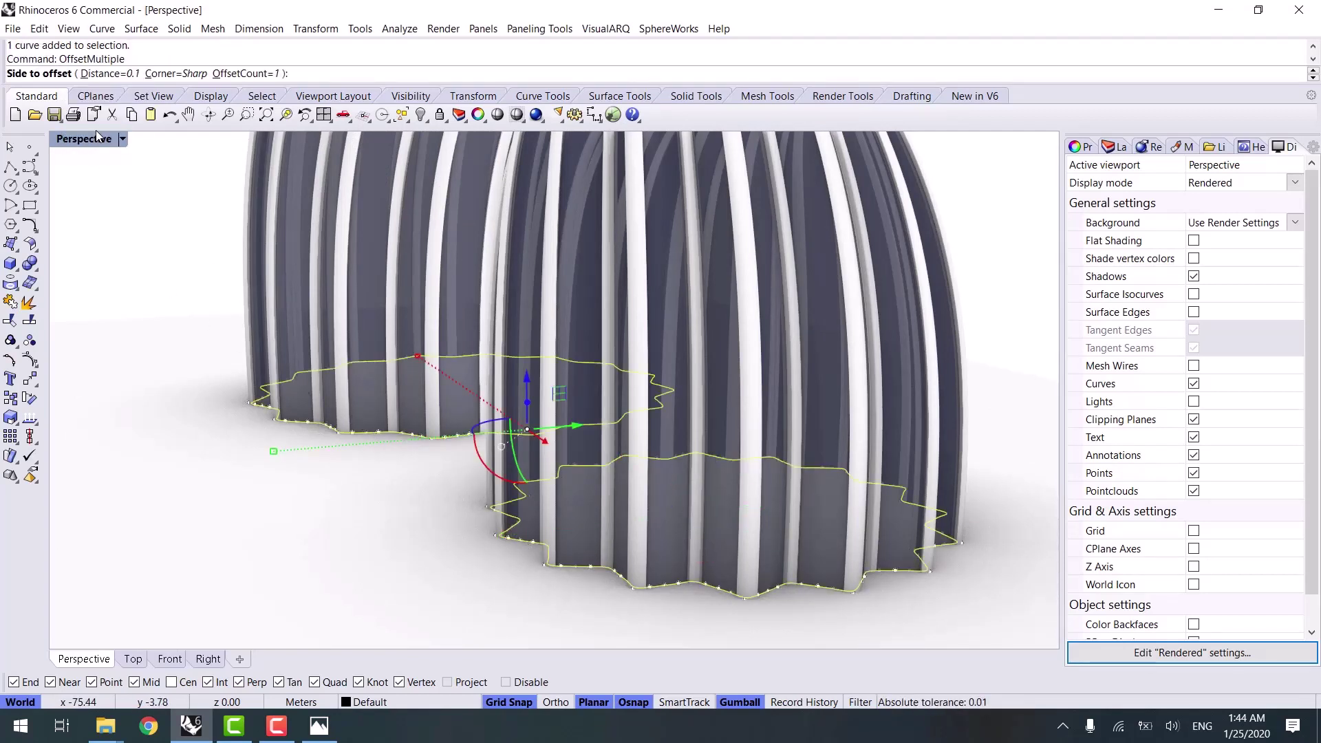
right_click_drag(500, 373, 141, 609)
left_click(133, 658)
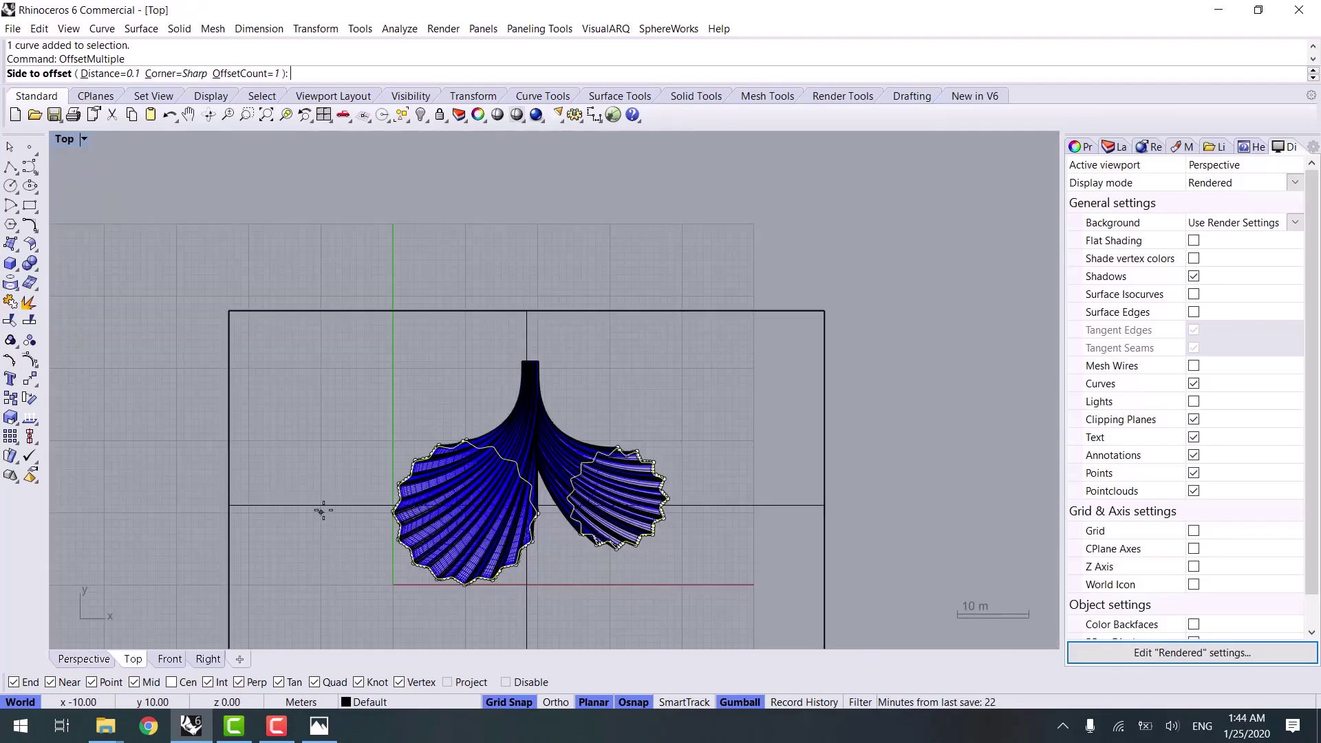
scroll(452, 537, "up", 4)
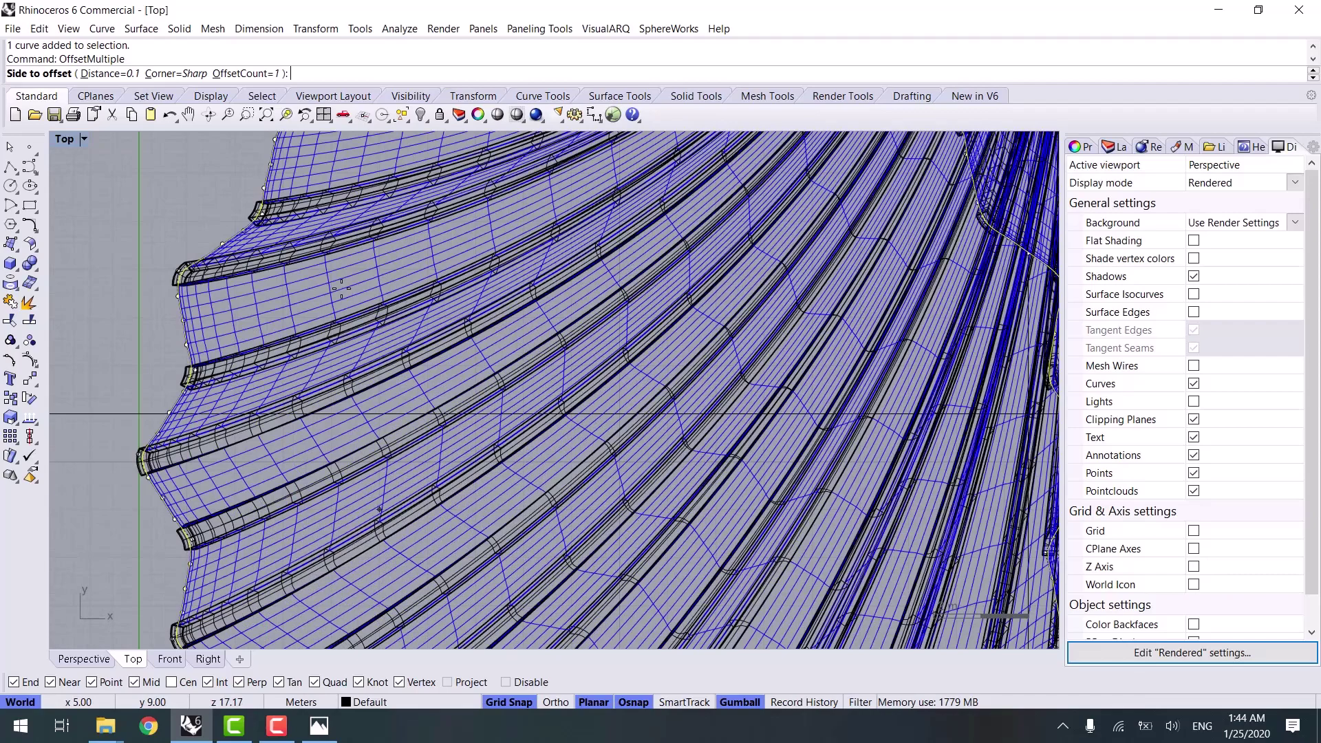
left_click(110, 74)
type("1.5")
key("Return")
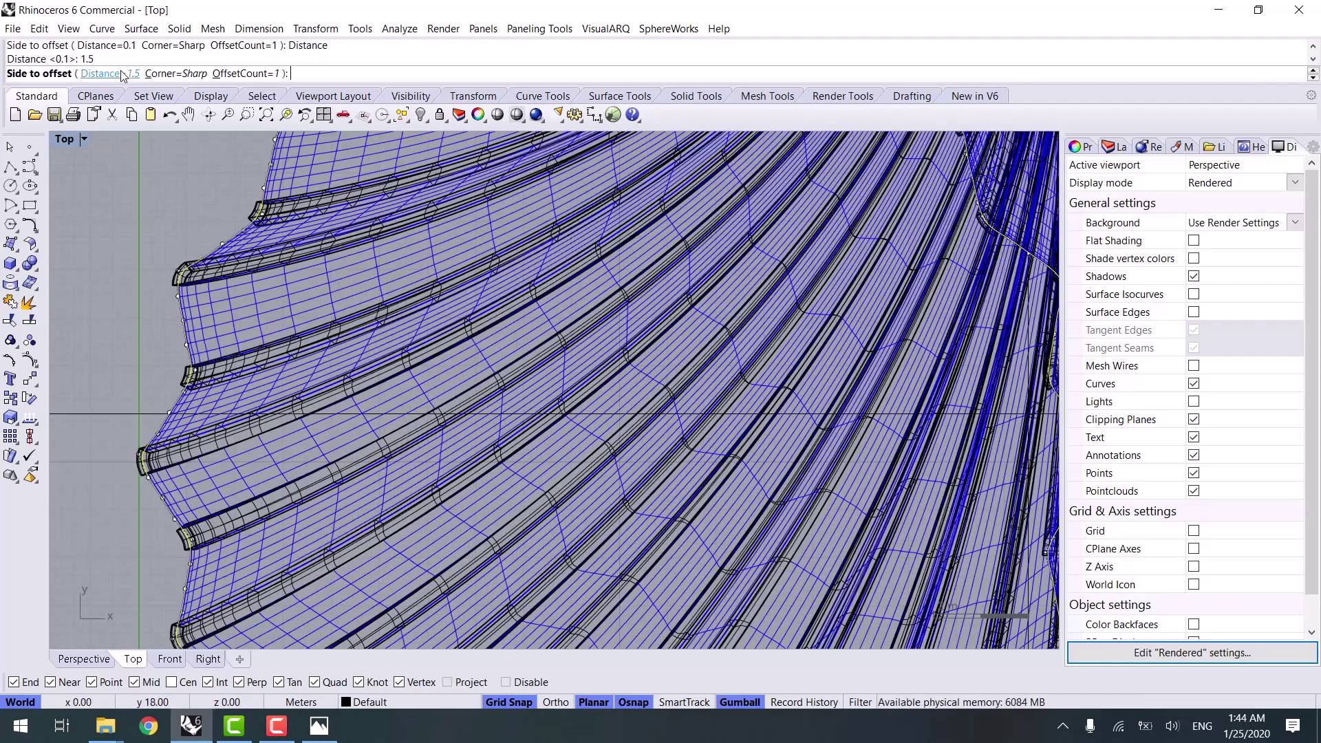
left_click(360, 421)
scroll(251, 497, "down", 10)
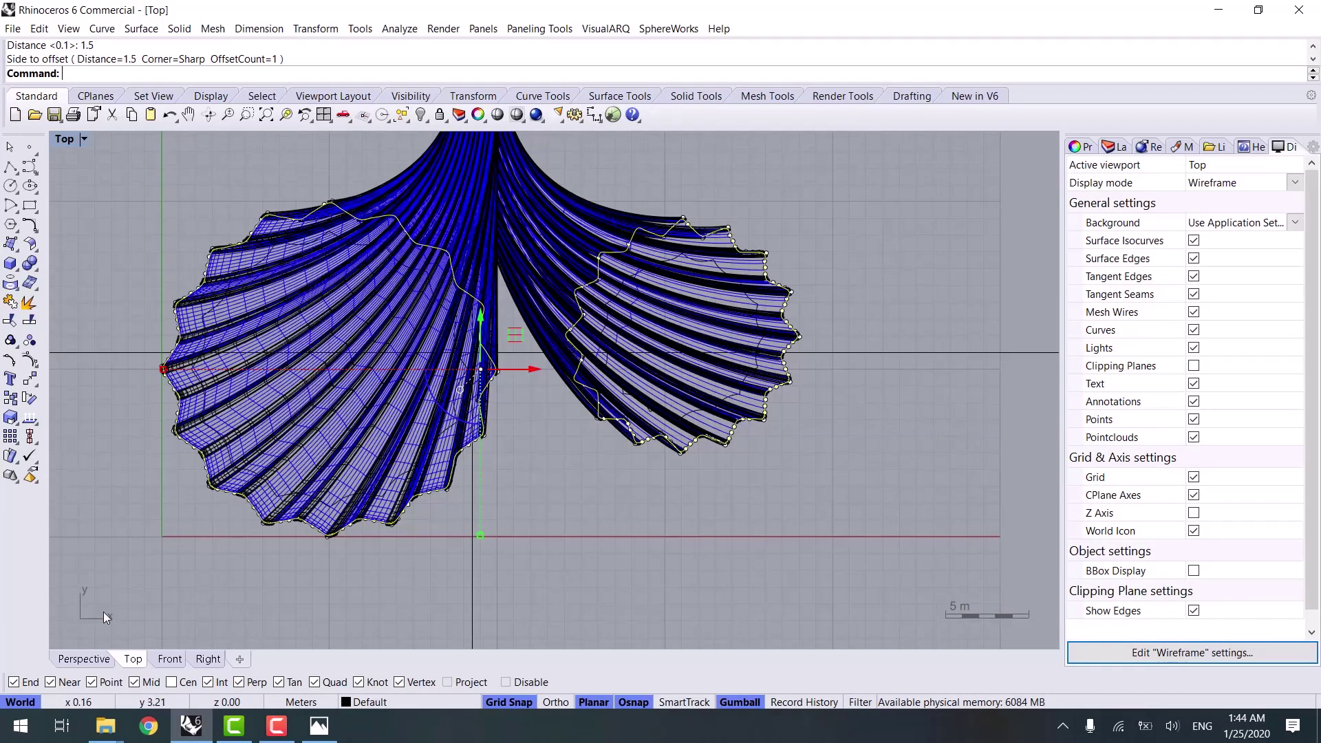
Split the ground plane using the two inner offset curves as cutting objects
left_click(83, 661)
right_click_drag(366, 505, 605, 472)
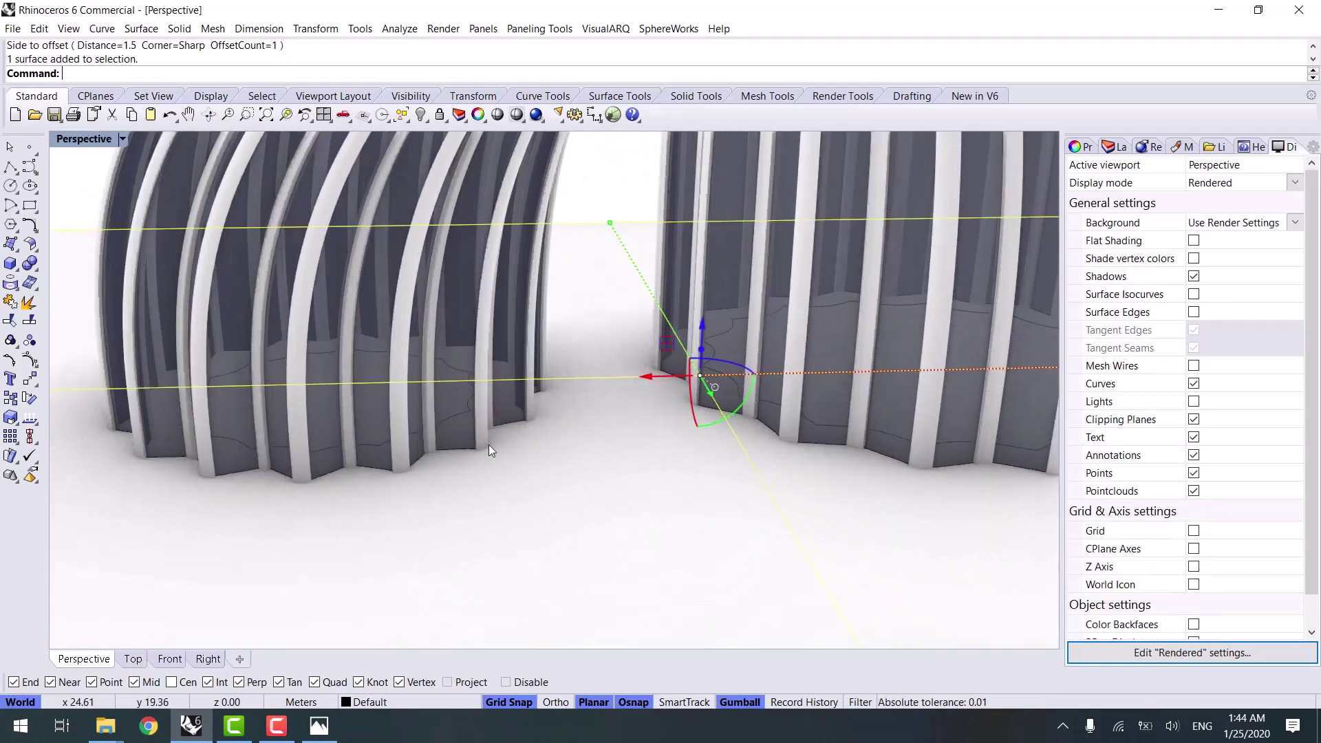
right_click_drag(415, 439, 362, 450)
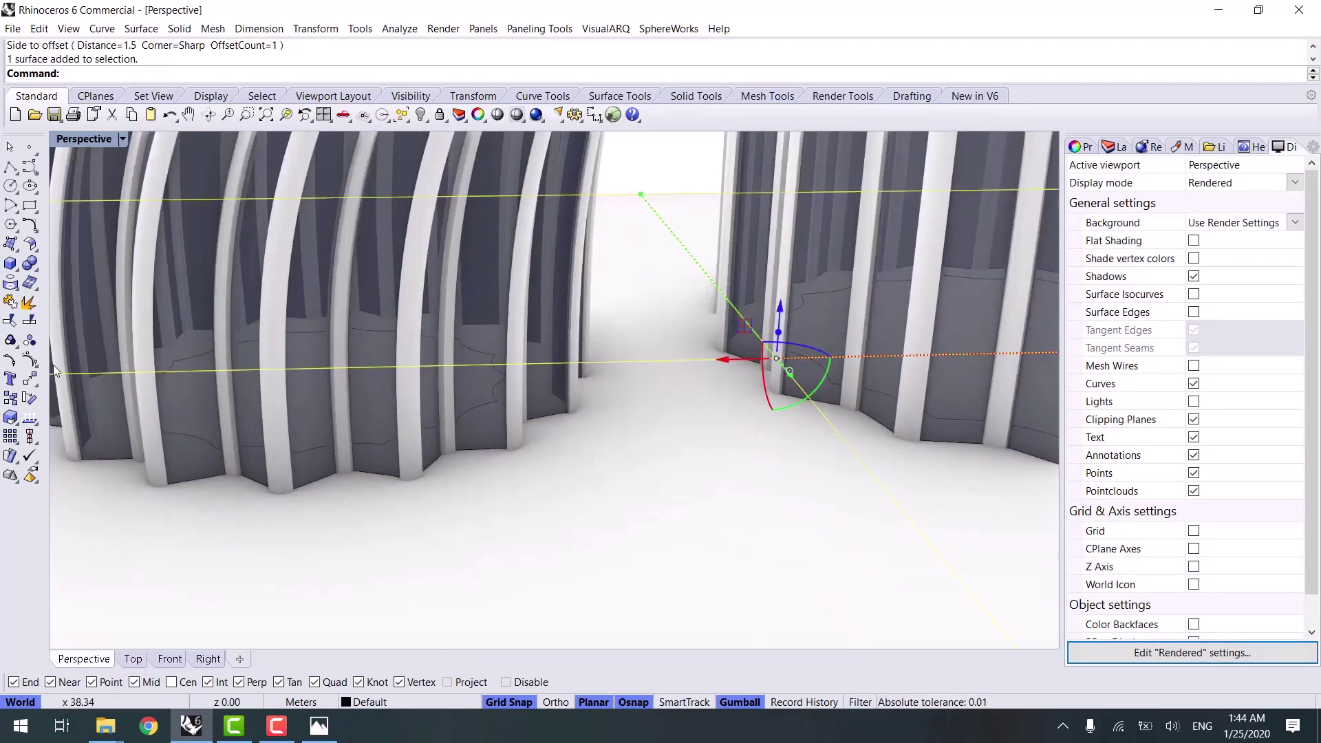
left_click(30, 323)
left_click(370, 443)
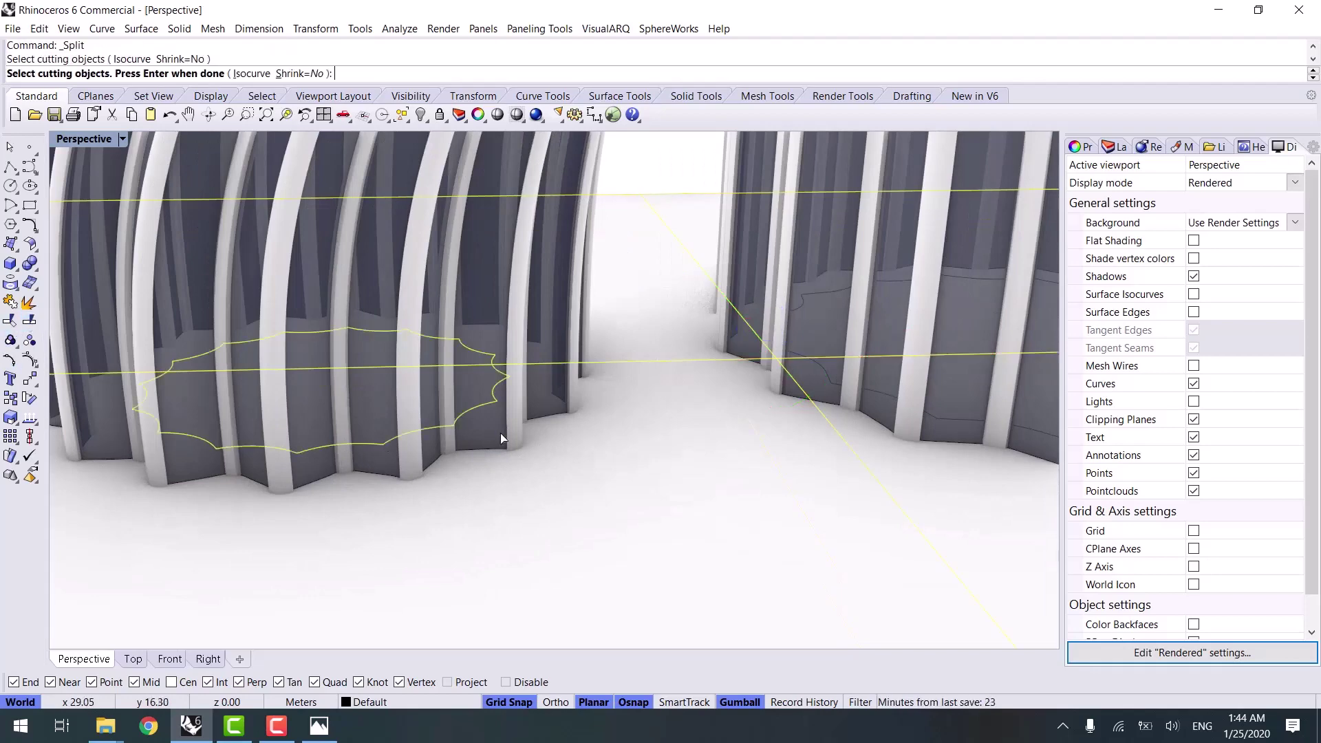
right_click_drag(942, 390, 832, 403)
left_click(832, 403)
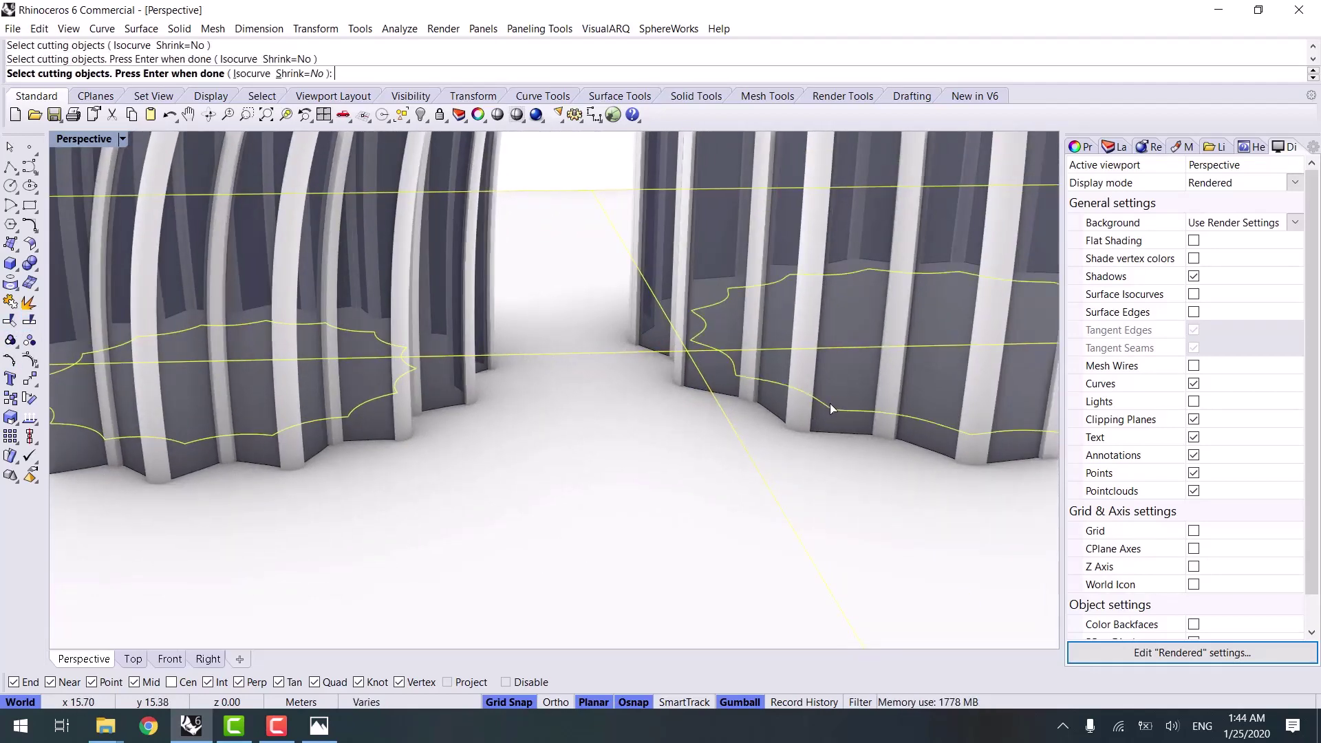
key("Return")
left_click(384, 440)
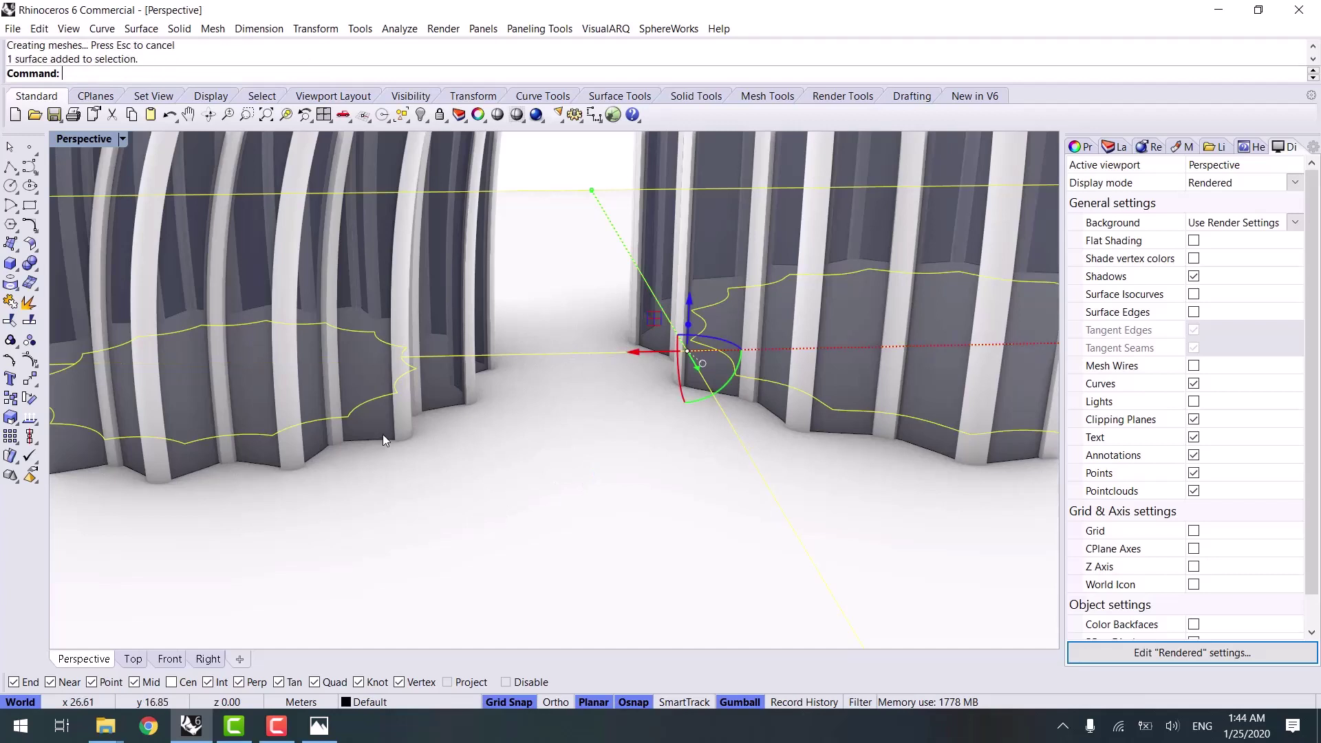
left_click(350, 375)
left_click(602, 460)
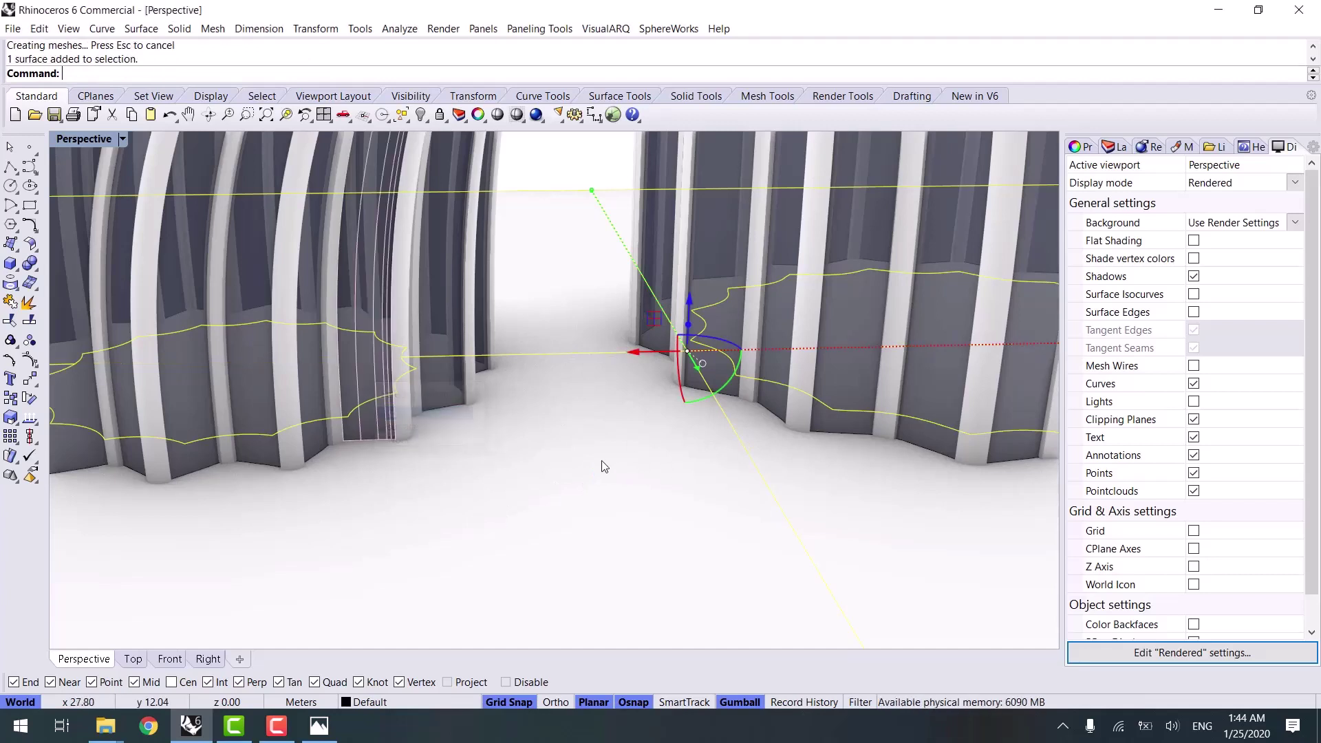
Undo the last gumball move of the two scalloped inner ground surfaces
key("Escape")
type("SelLast")
key("Return")
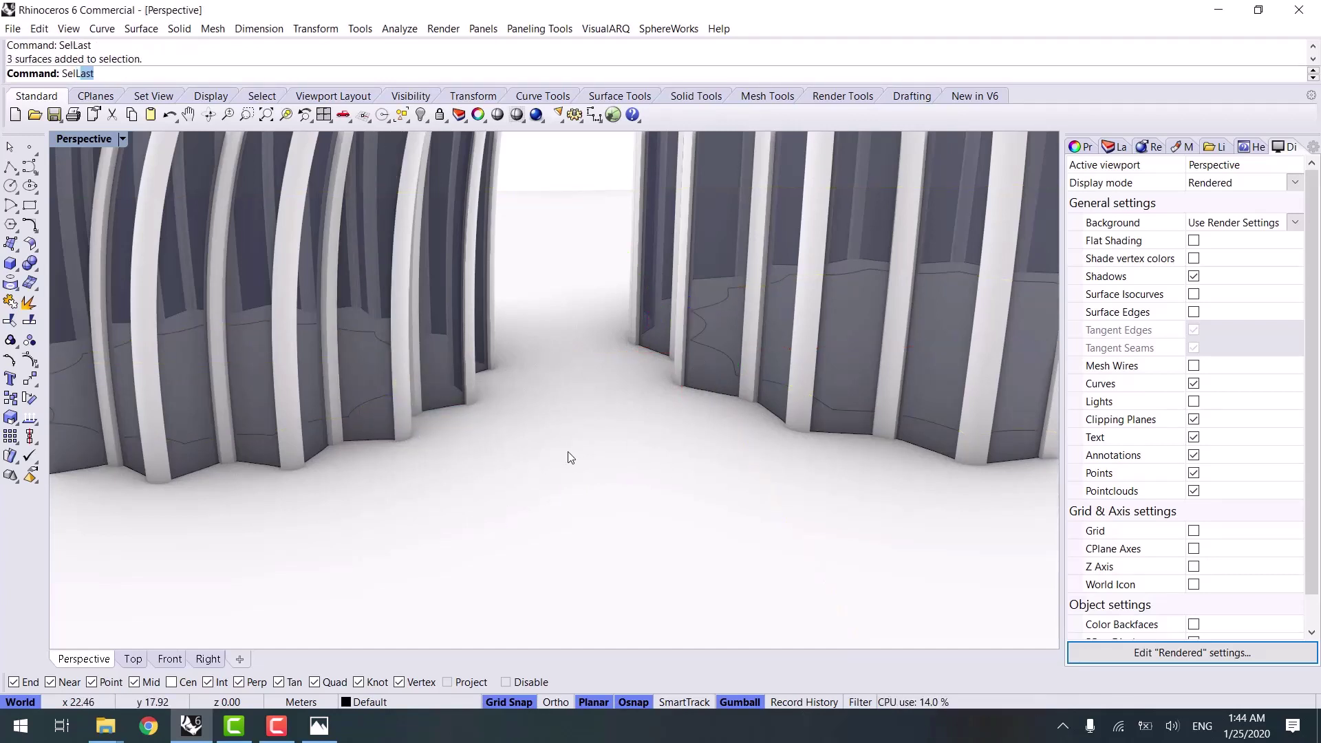
key("ctrl+z")
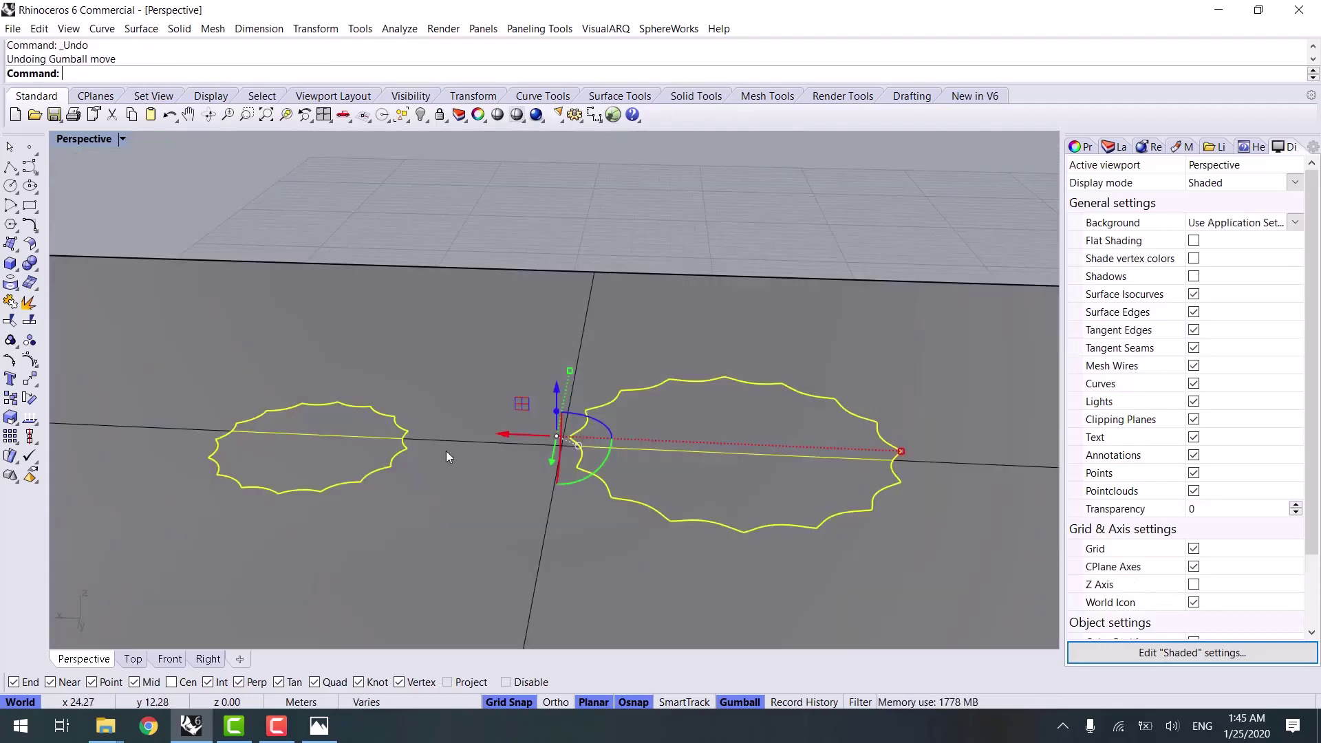
Extrude the two scalloped inner ground surfaces downward as solids below the ground plane with ExtrudeSrf
right_click_drag(445, 452, 363, 415)
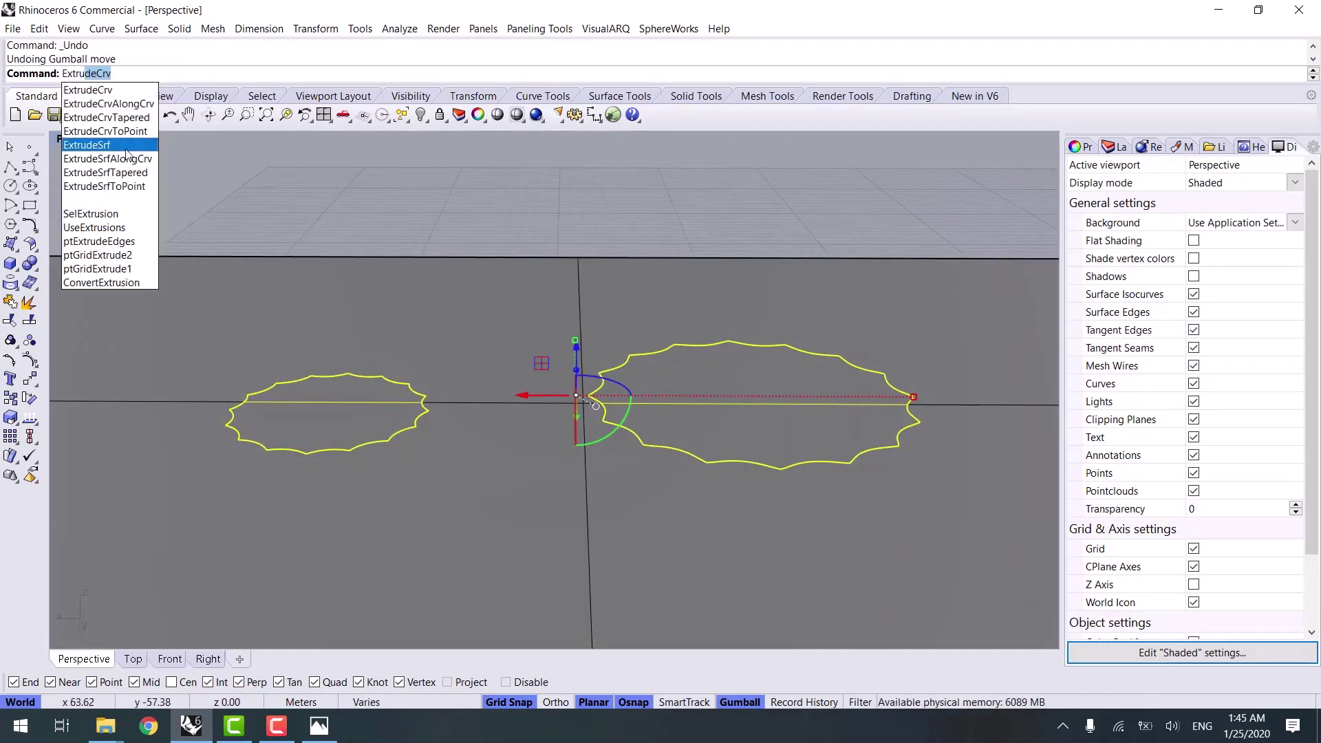
left_click(115, 144)
mouse_move(306, 457)
right_mouse_down()
mouse_move(316, 401)
mouse_move(316, 438)
right_mouse_up()
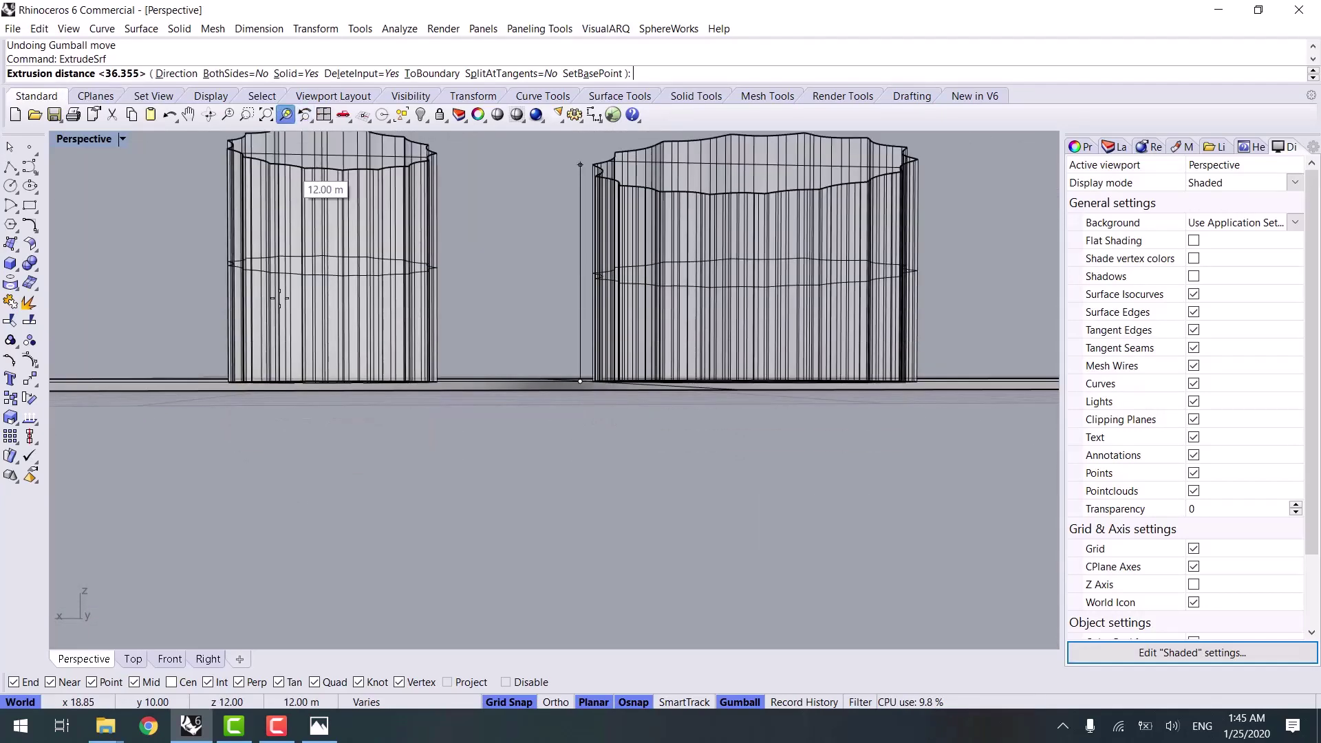
left_click(224, 413)
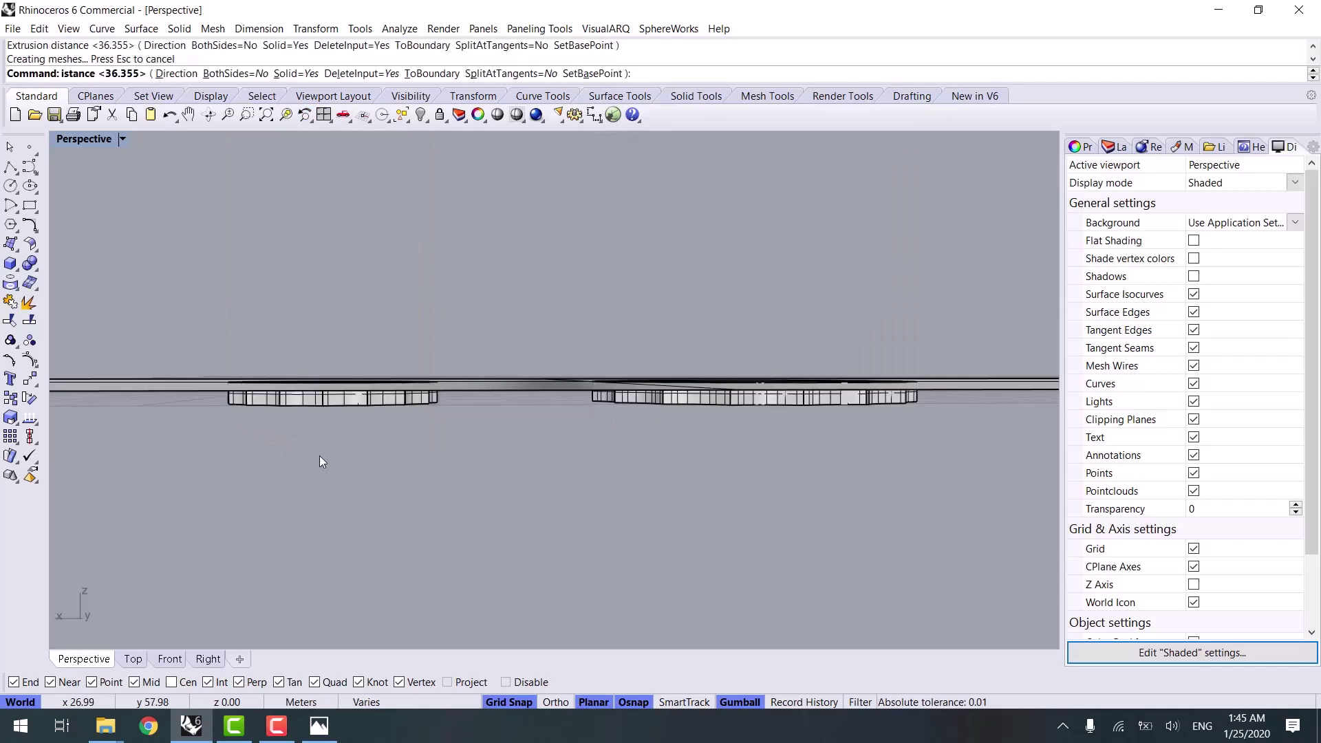
Delete the two scalloped surfaces covering the recesses at ground level
right_click_drag(319, 455, 358, 586)
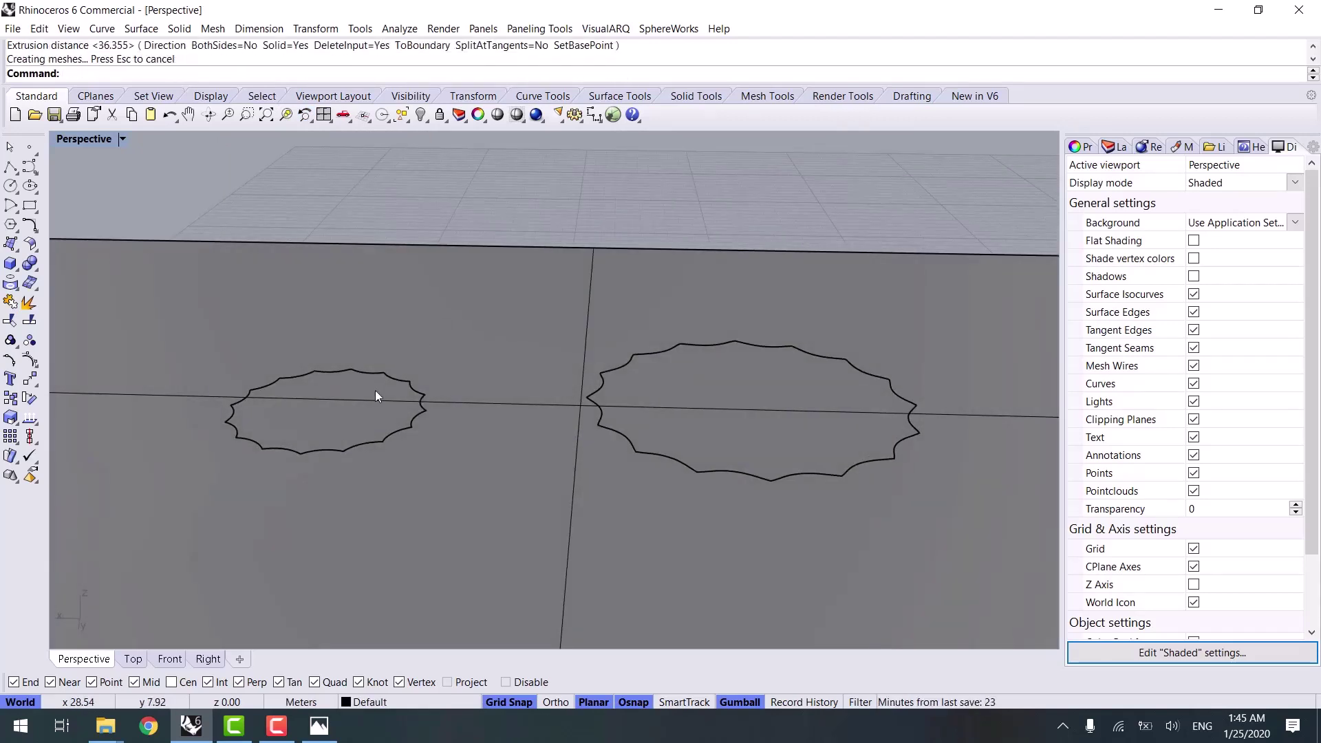
left_click(357, 399)
left_click(752, 416, "shift")
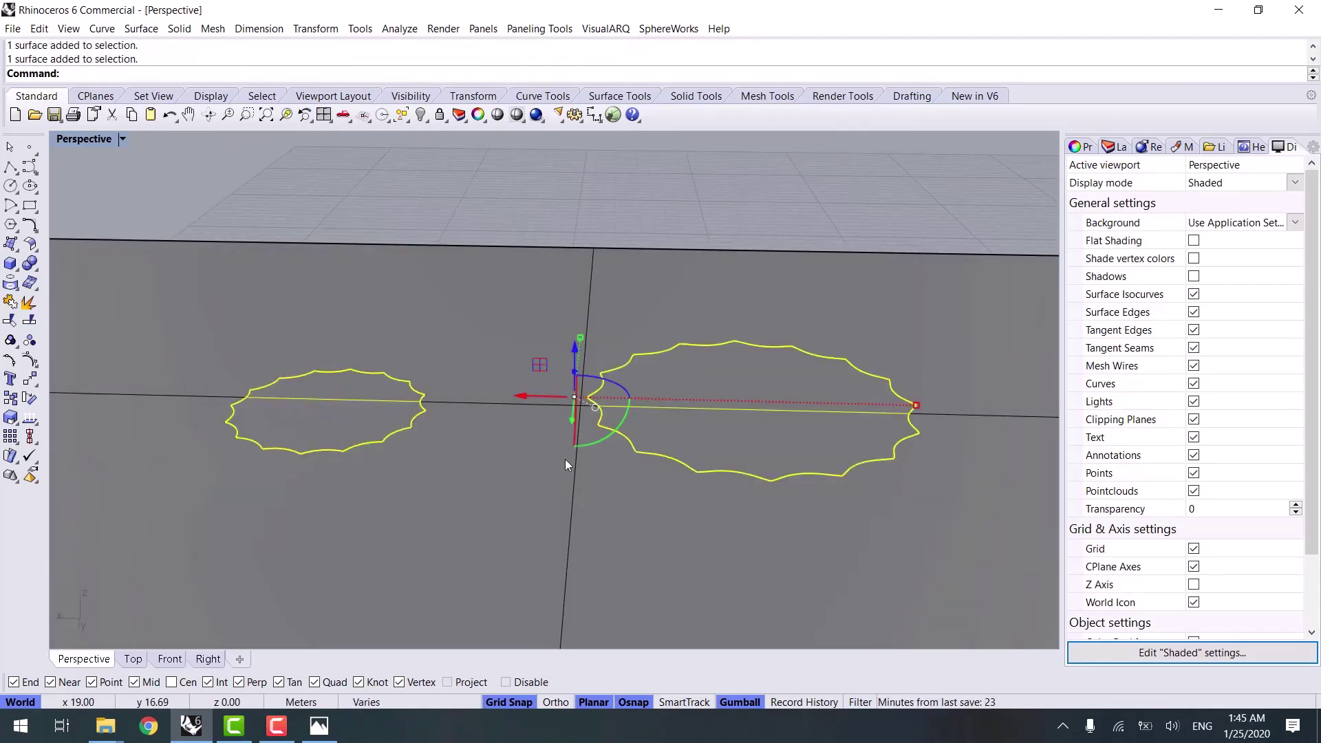
key("Delete")
Show all hidden objects again and set the Perspective view to Rendered display
right_click_drag(564, 456, 508, 410)
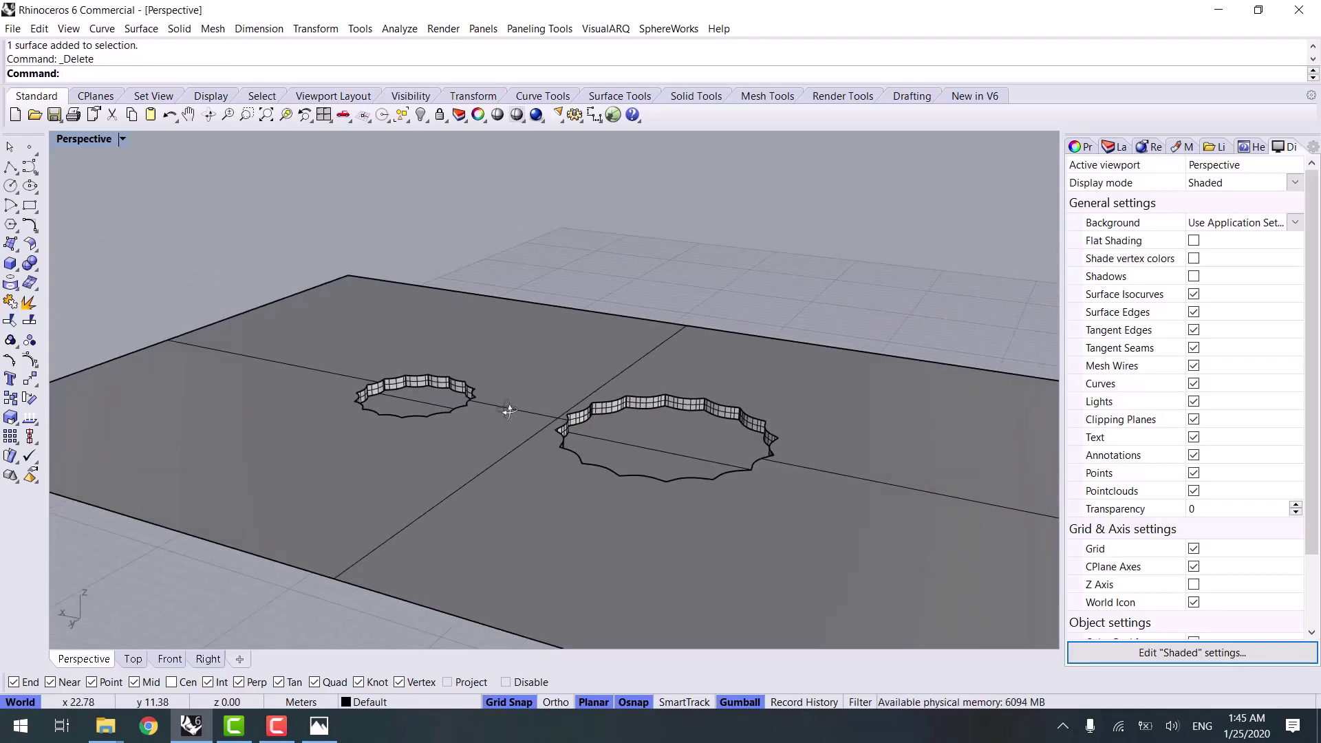
key("ctrl+alt+h")
right_click_drag(586, 412, 969, 414)
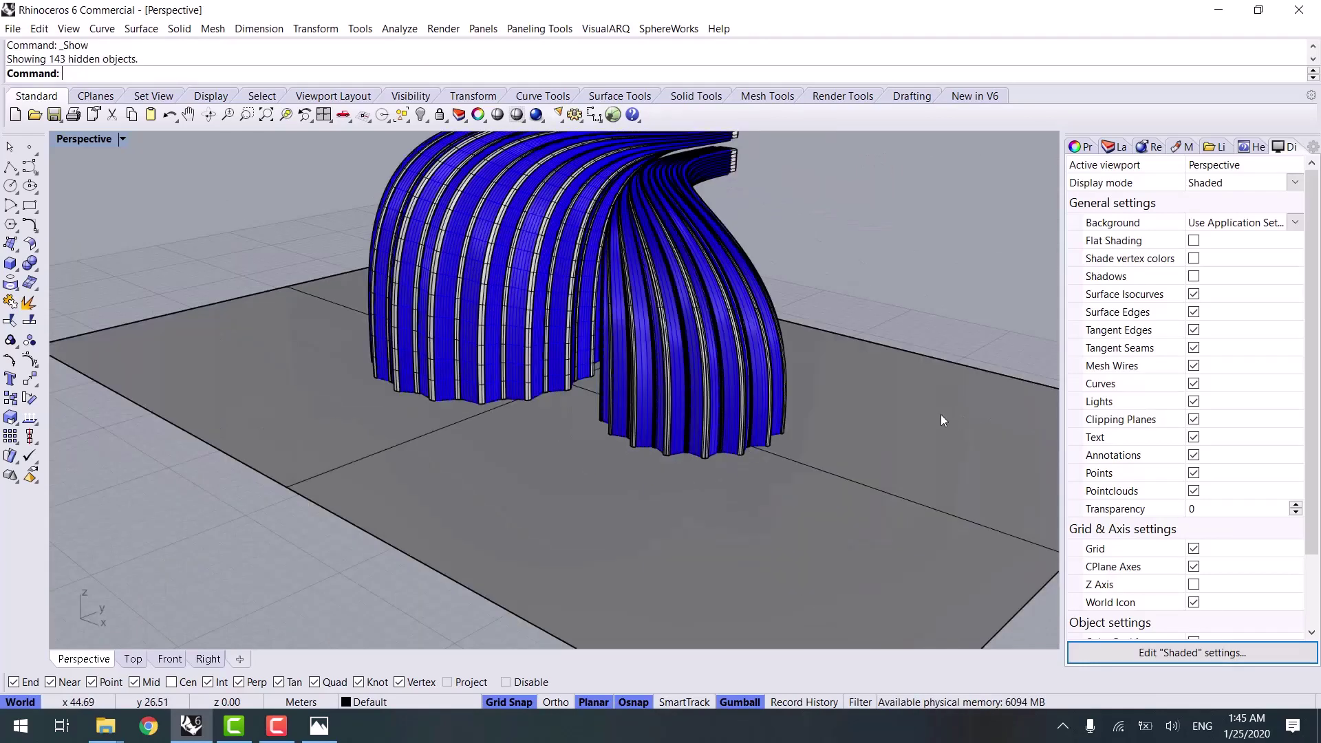
key("ctrl+alt+r")
Hide the two scalloped extrusions beneath the ground plane under the glasshouses
mouse_move(628, 456)
right_mouse_down()
mouse_move(724, 399)
mouse_move(633, 477)
right_mouse_up()
left_click(695, 423)
left_click(489, 437, "shift")
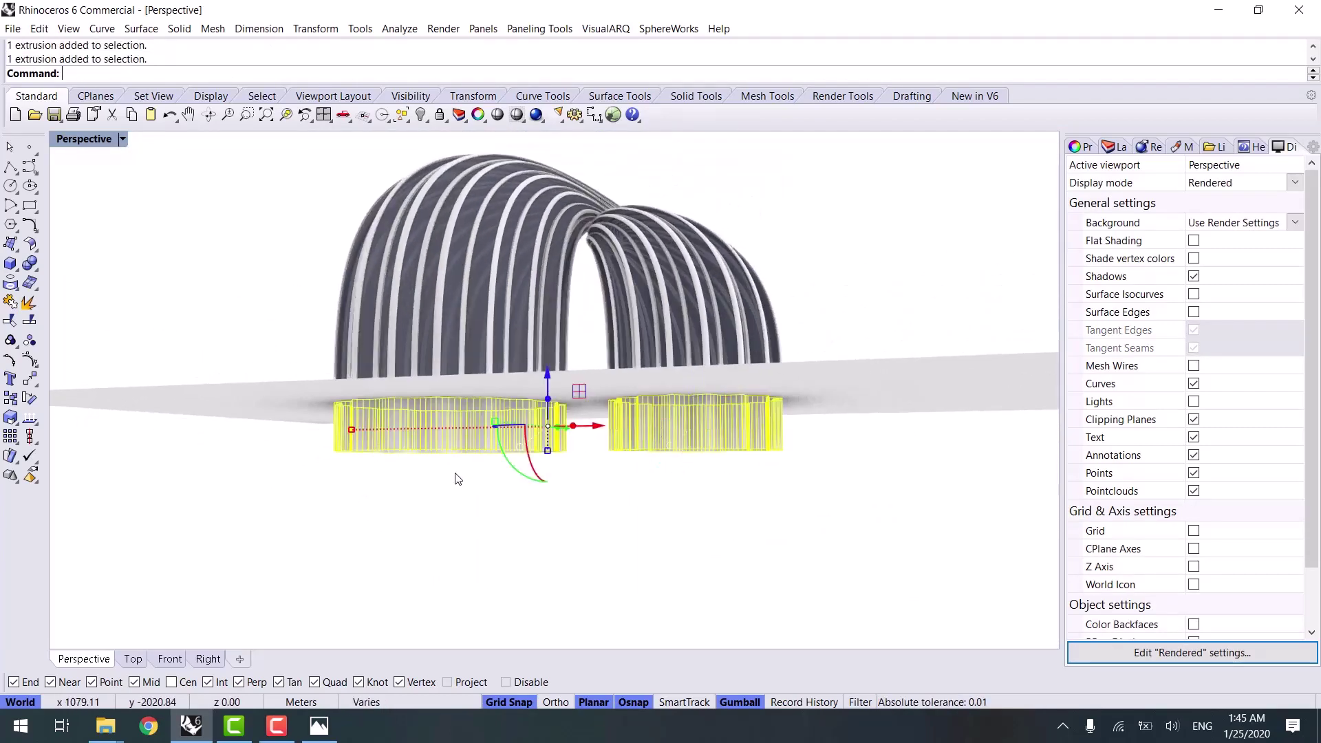
key("ctrl+h")
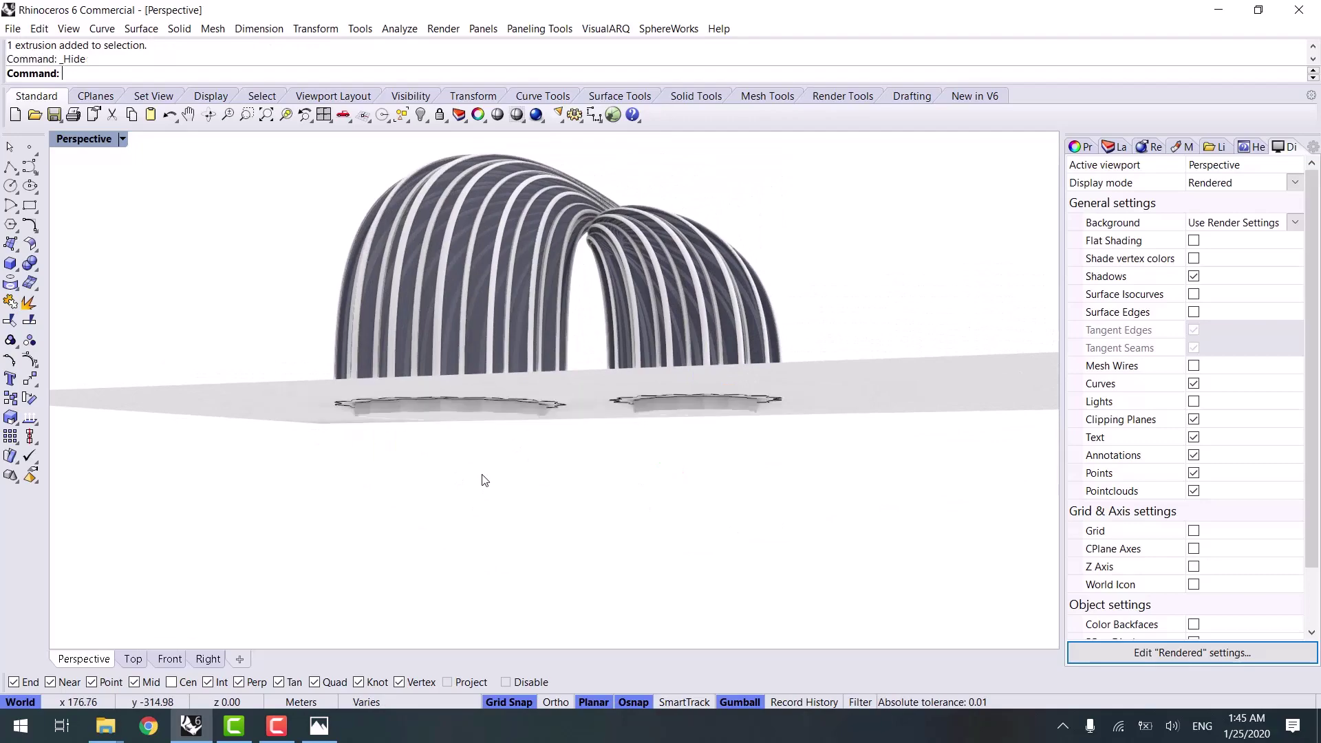
right_click_drag(484, 478, 133, 513)
scroll(648, 385, "up", 5)
scroll(494, 490, "down", 2)
scroll(244, 480, "down", 3)
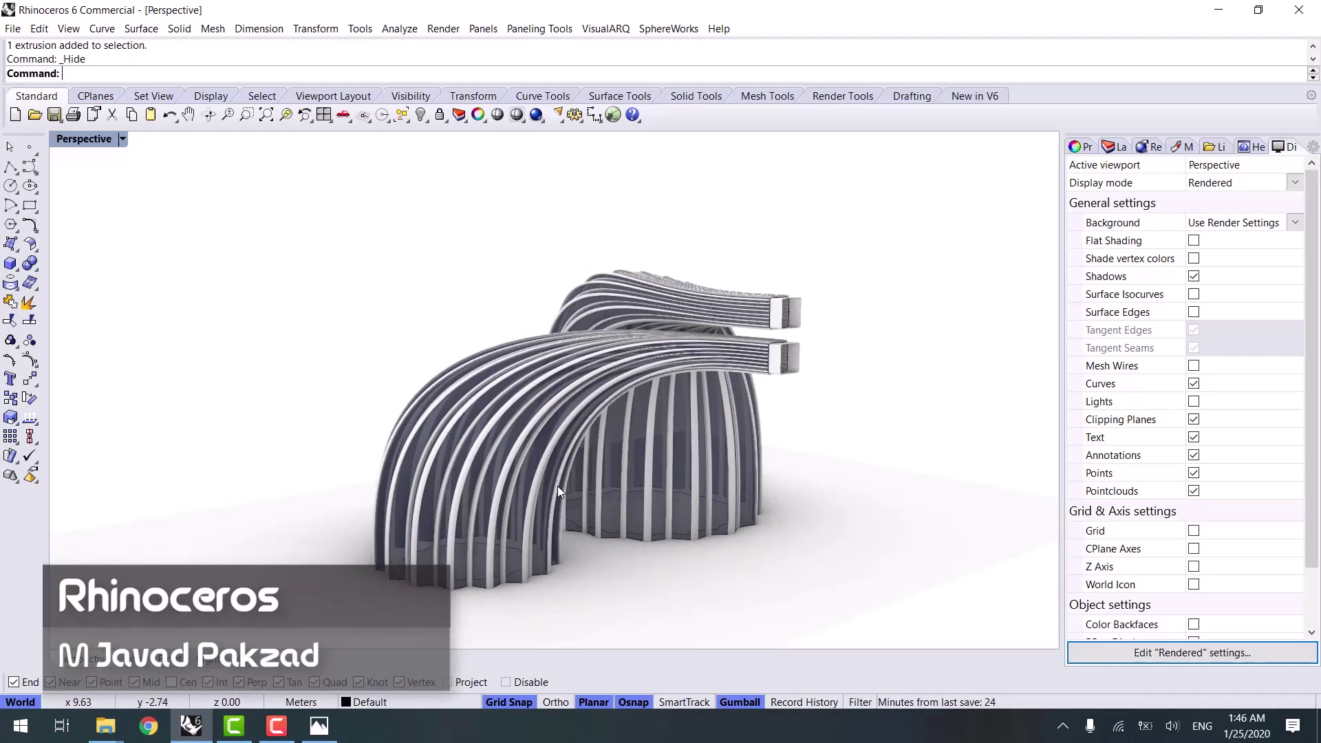
right_click_drag(326, 547, 722, 569)
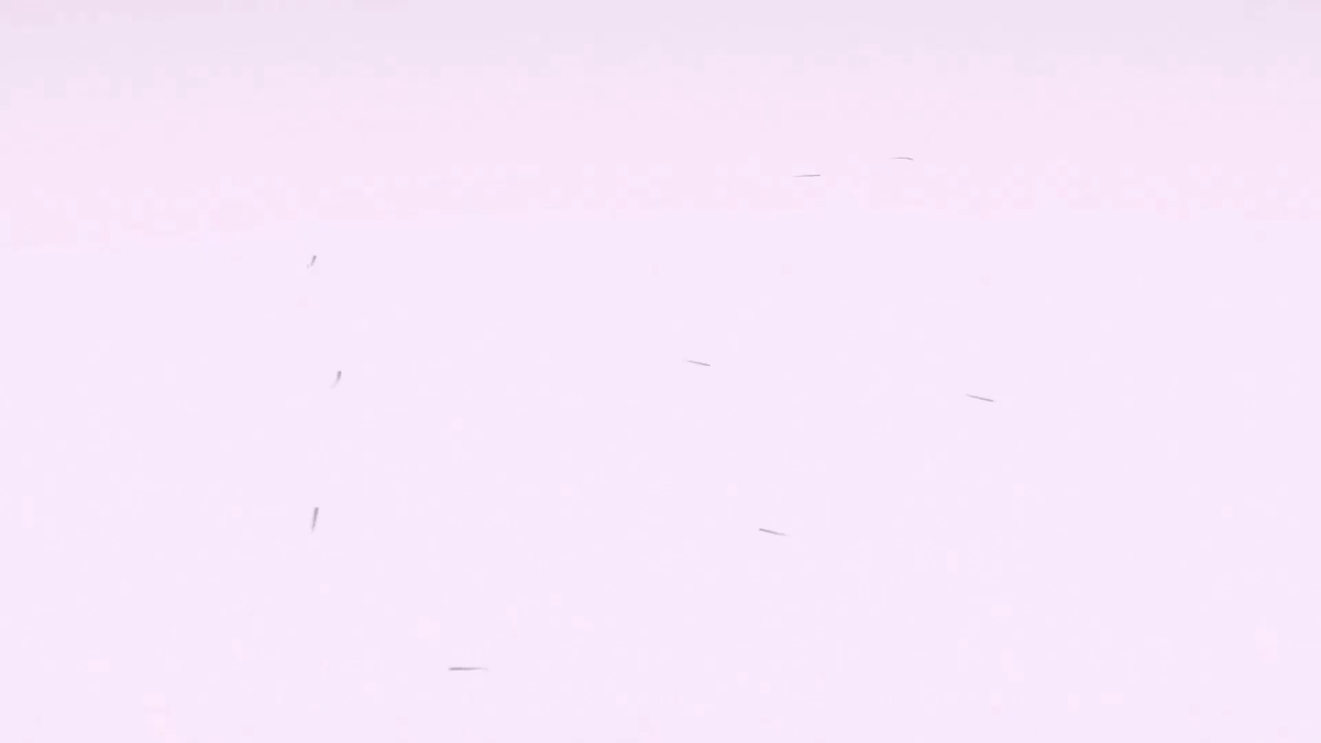